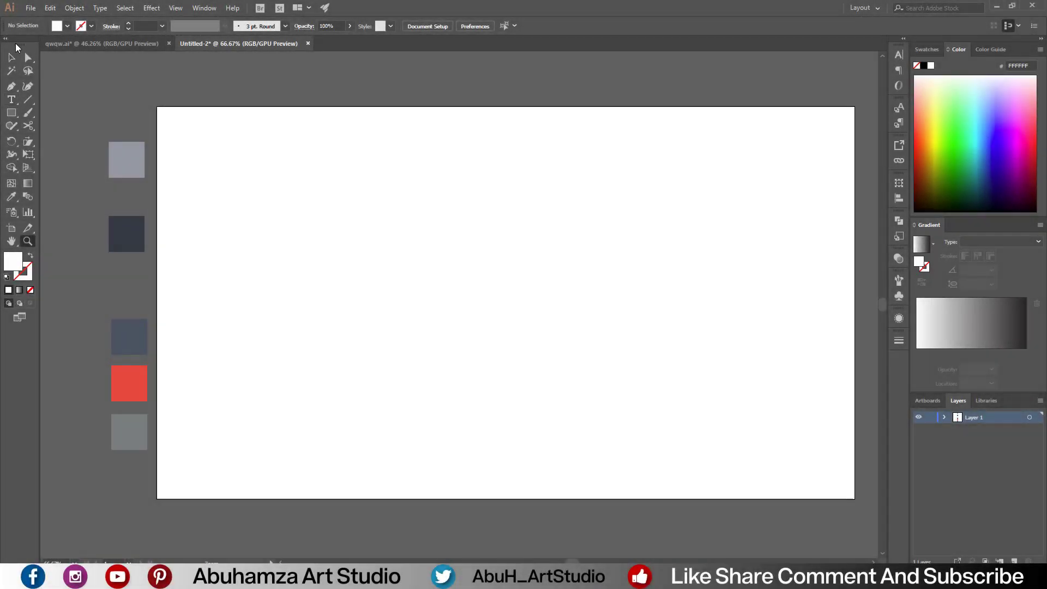
Turn the five sample colour squares into a new swatch colour group
{"action": "left_click", "coordinate": [11, 57]}
{"action": "left_click", "coordinate": [114, 163]}
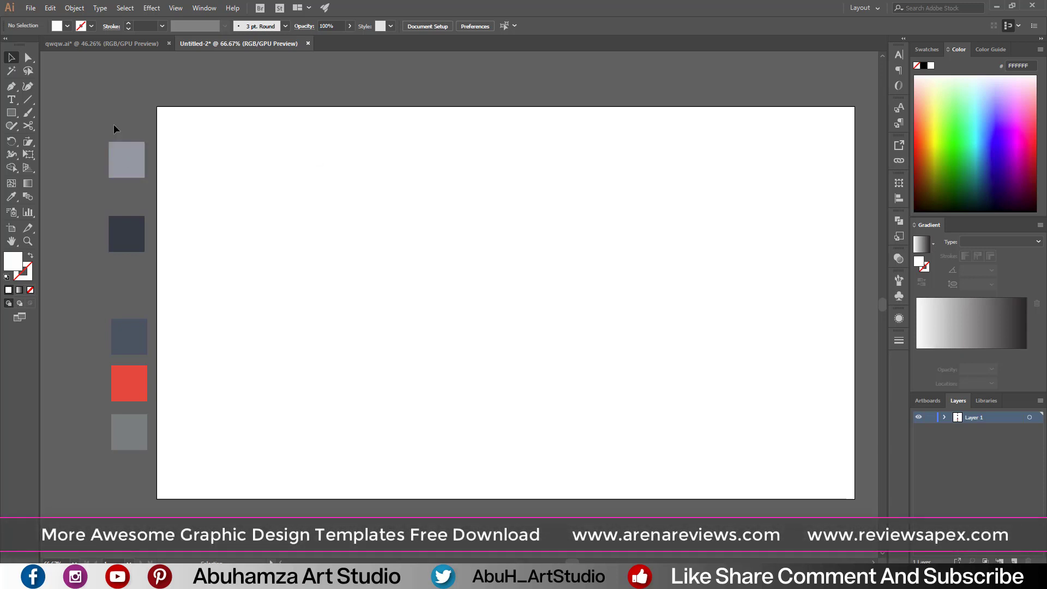
{"action": "left_click_drag", "start_coordinate": [106, 126], "coordinate": [145, 482]}
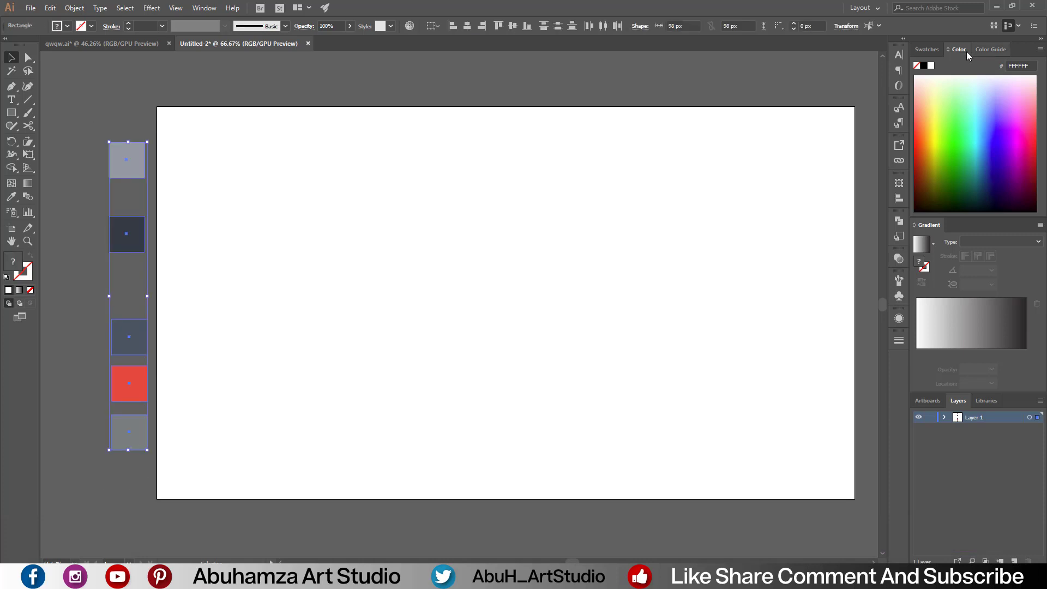
{"action": "left_click", "coordinate": [930, 50]}
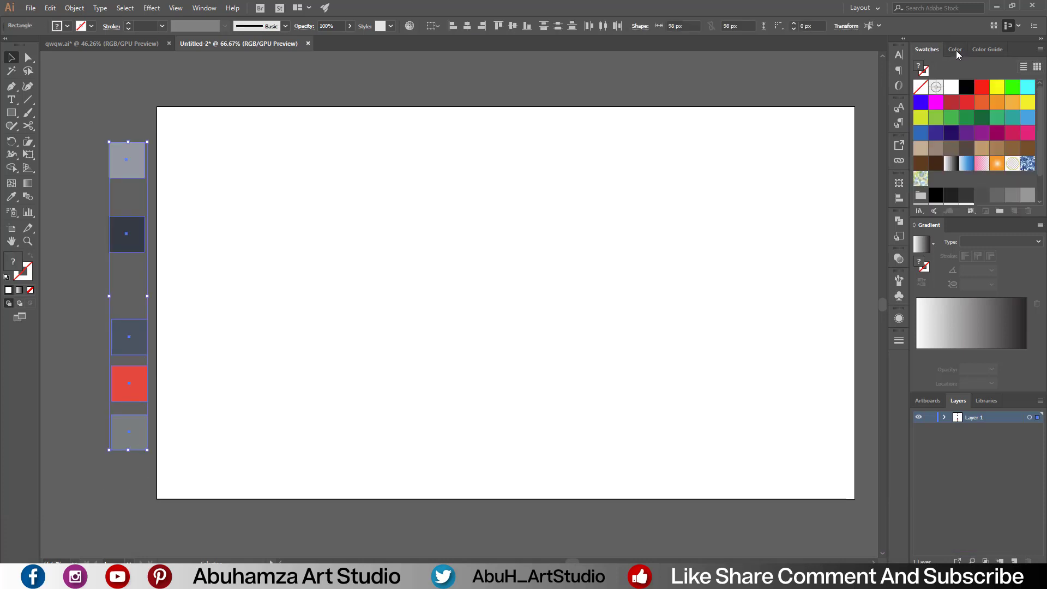
{"action": "left_click", "coordinate": [1040, 50]}
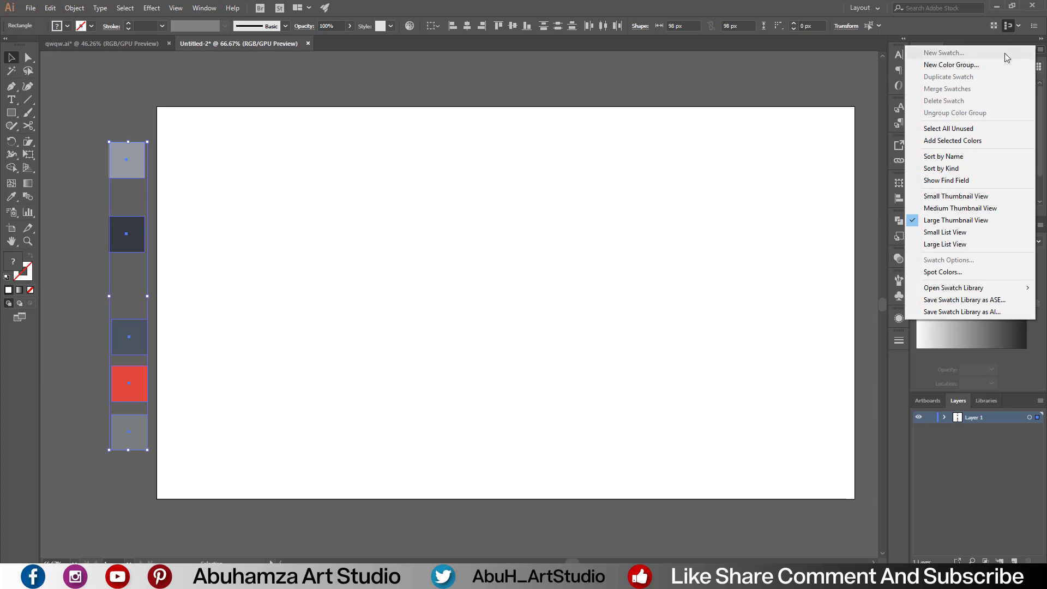
{"action": "left_click", "coordinate": [939, 64]}
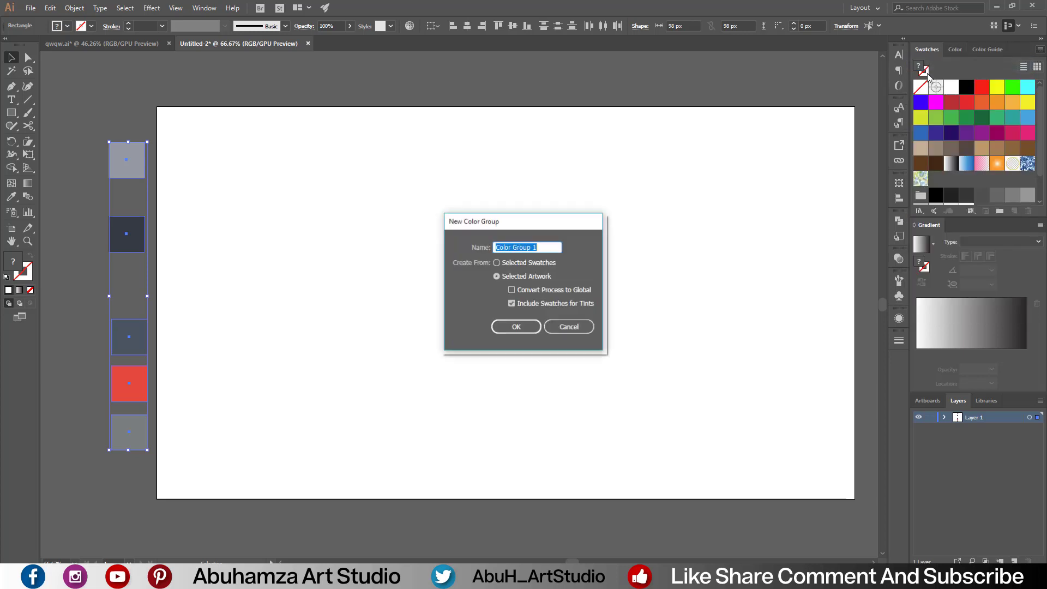
{"action": "left_click", "coordinate": [525, 328]}
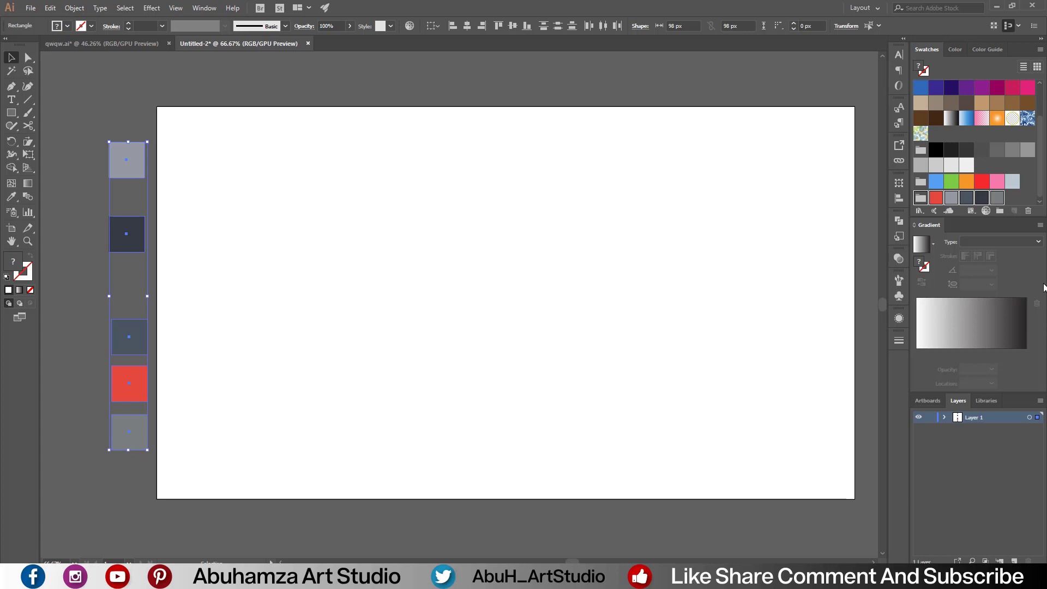
{"action": "left_click", "coordinate": [569, 87]}
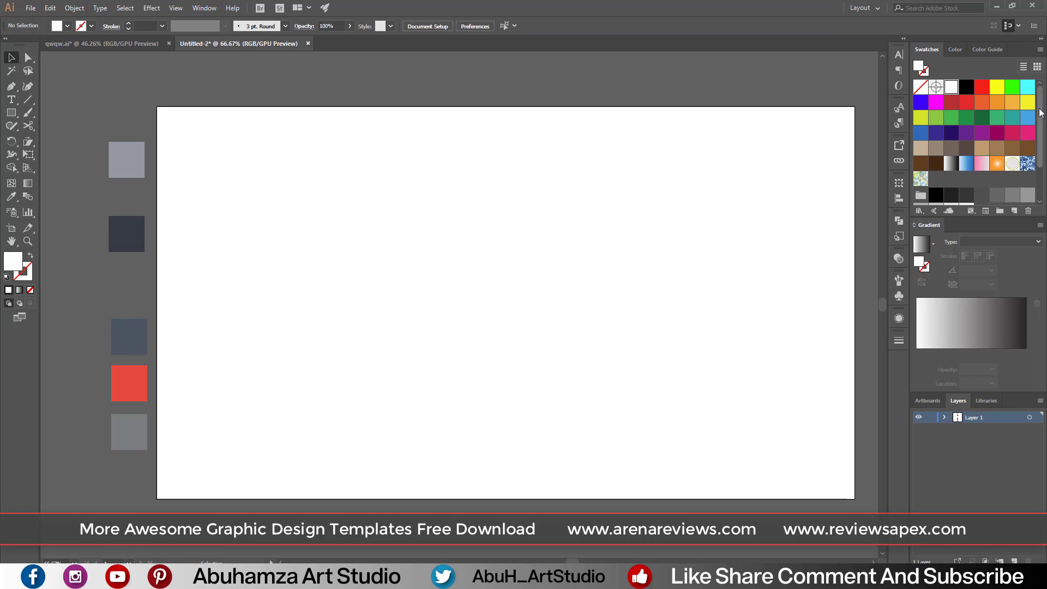
{"action": "scroll", "coordinate": [1039, 106], "scroll_direction": "down", "scroll_amount": 3}
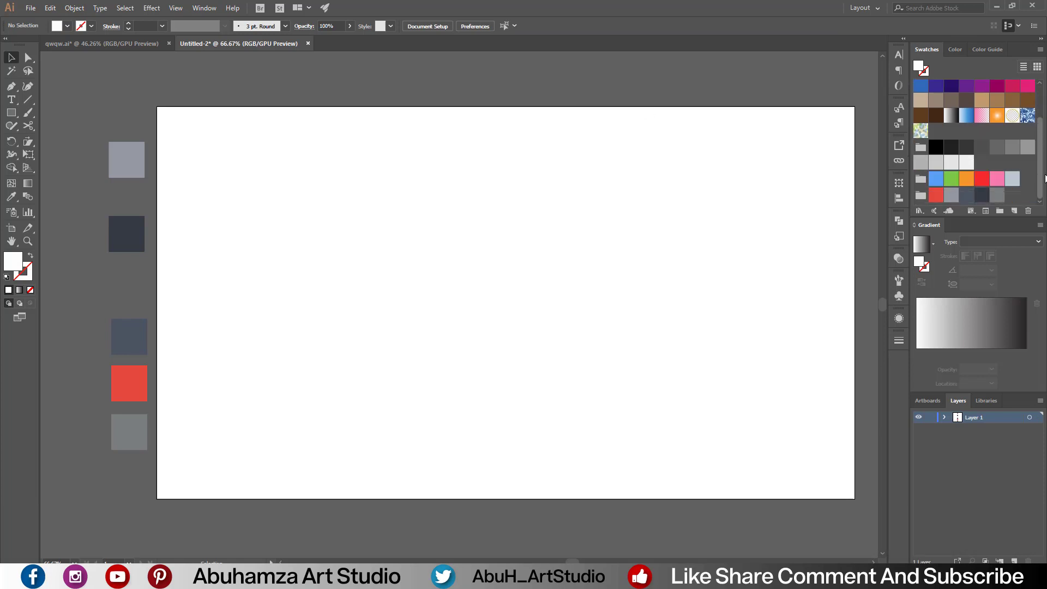
Create a 1920 × 1080 px rectangle with the Rectangle tool
{"action": "left_click", "coordinate": [11, 112]}
{"action": "left_click", "coordinate": [406, 248]}
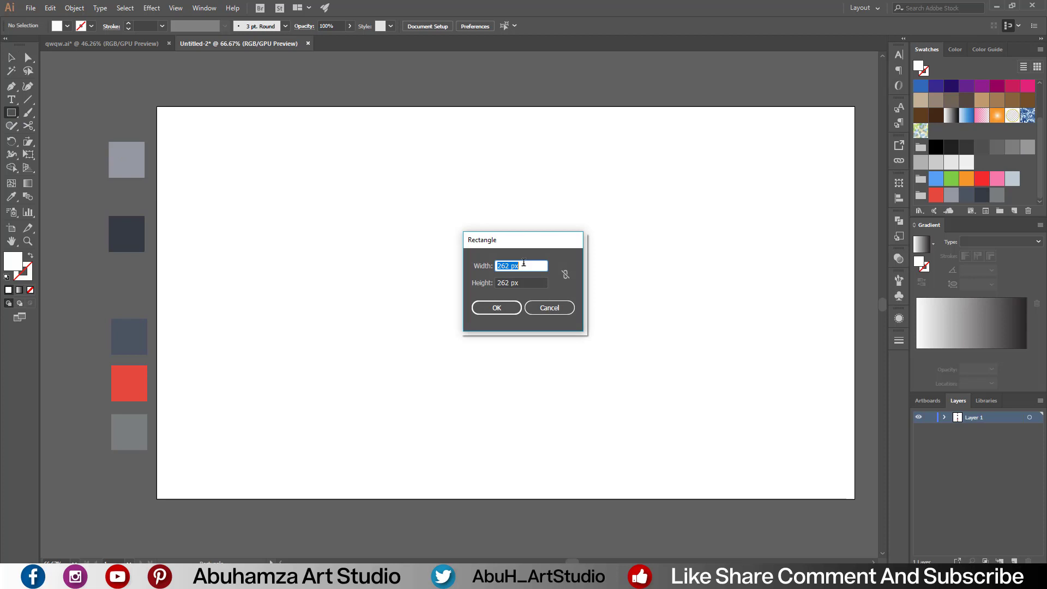
{"action": "type", "text": "1920"}
{"action": "key", "text": "Tab"}
{"action": "type", "text": "10"}
{"action": "key", "text": "Return"}
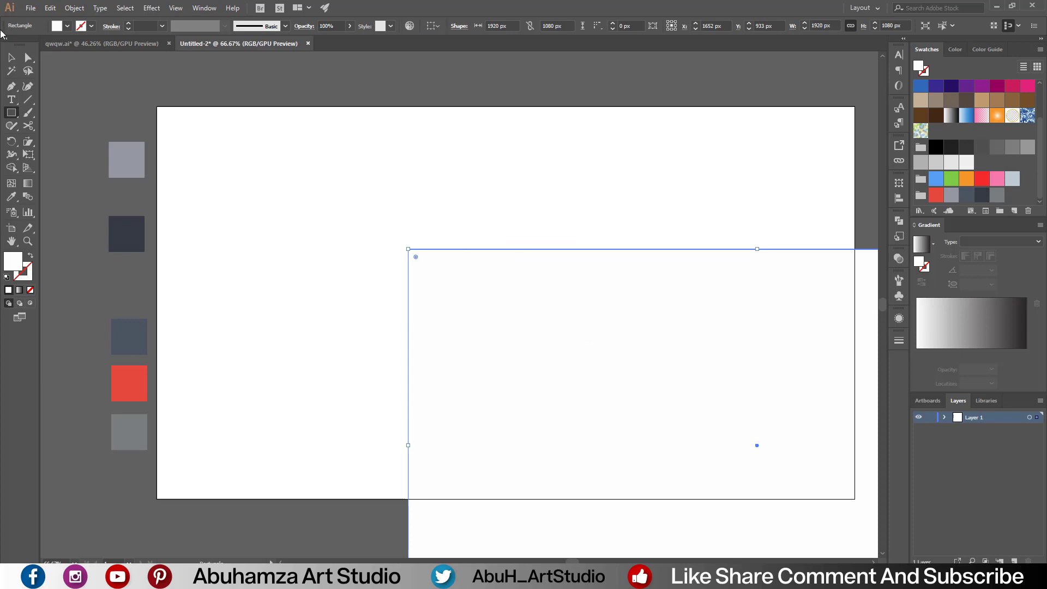
Move the rectangle to snap exactly onto the artboard at X 960, Y 540
{"action": "left_click", "coordinate": [11, 57]}
{"action": "left_click_drag", "start_coordinate": [548, 380], "coordinate": [315, 242]}
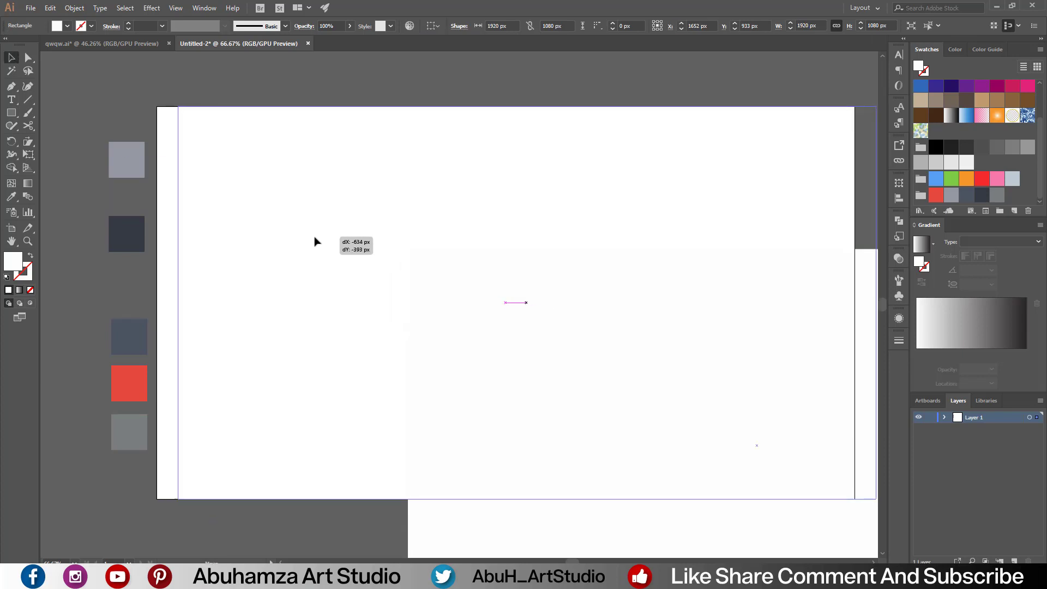
{"action": "left_click_drag", "start_coordinate": [314, 241], "coordinate": [298, 242]}
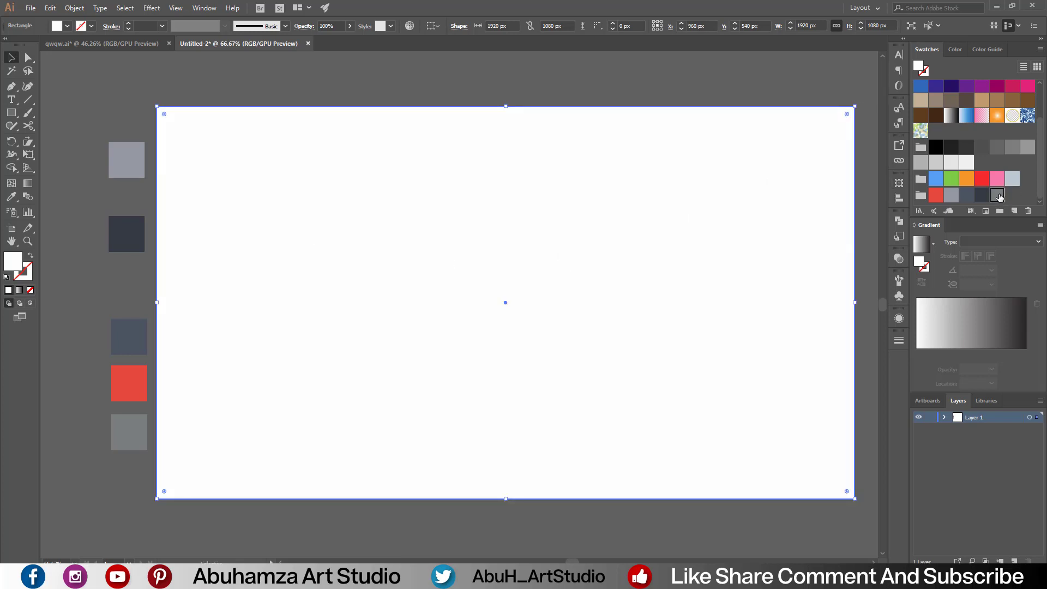
Fill the background with a 90° linear gradient from dark blue-grey to grey
{"action": "left_click", "coordinate": [986, 353]}
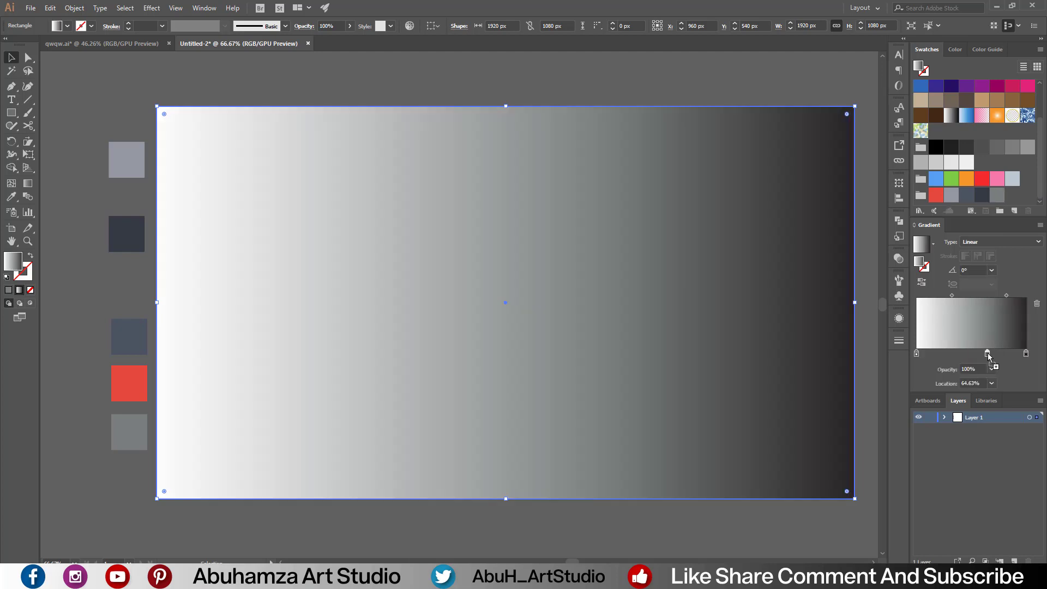
{"action": "mouse_move", "coordinate": [981, 194]}
{"action": "left_mouse_down"}
{"action": "mouse_move", "coordinate": [963, 354]}
{"action": "mouse_move", "coordinate": [918, 387]}
{"action": "left_mouse_up"}
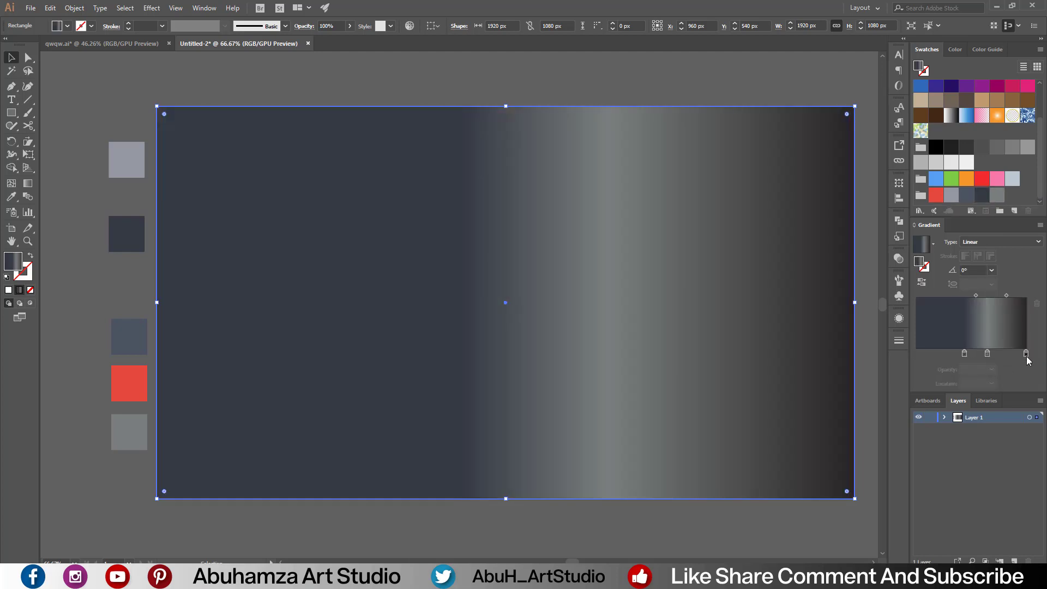
{"action": "left_click_drag", "start_coordinate": [1026, 353], "coordinate": [1028, 387]}
{"action": "mouse_move", "coordinate": [988, 354]}
{"action": "left_mouse_down"}
{"action": "mouse_move", "coordinate": [1026, 353]}
{"action": "mouse_move", "coordinate": [927, 354]}
{"action": "left_mouse_up"}
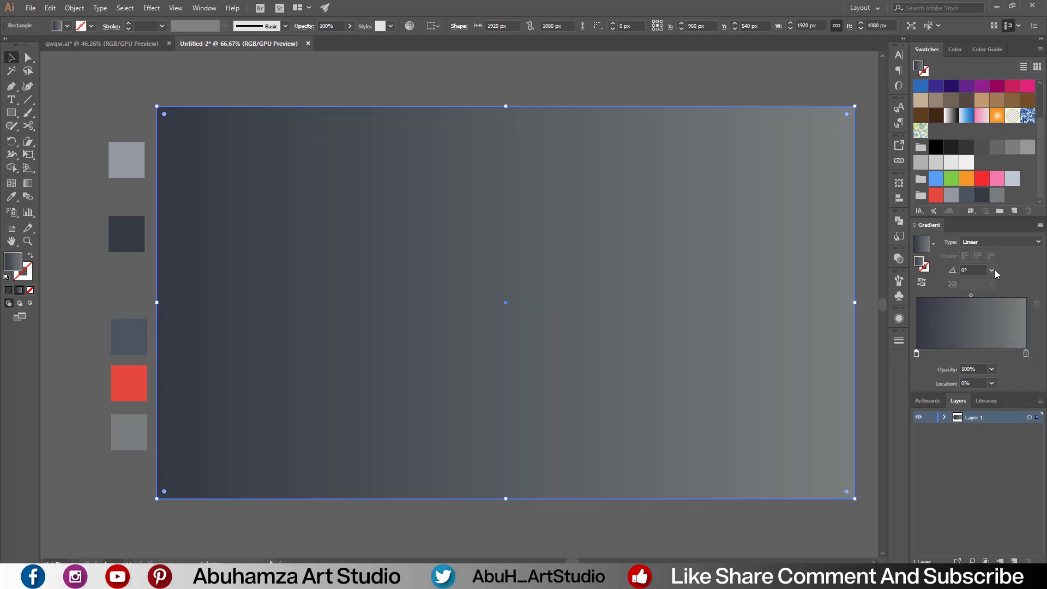
{"action": "left_click", "coordinate": [992, 270]}
{"action": "left_click", "coordinate": [1006, 328]}
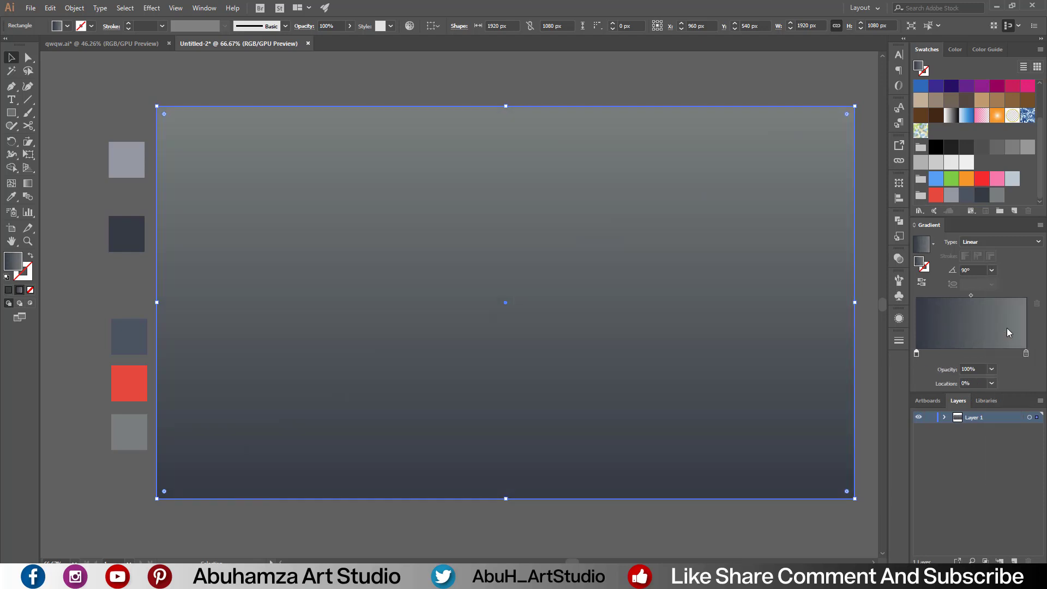
Lock the background rectangle and set Layers panel rows to a 50 px custom size
{"action": "left_click", "coordinate": [74, 8]}
{"action": "mouse_move", "coordinate": [86, 72]}
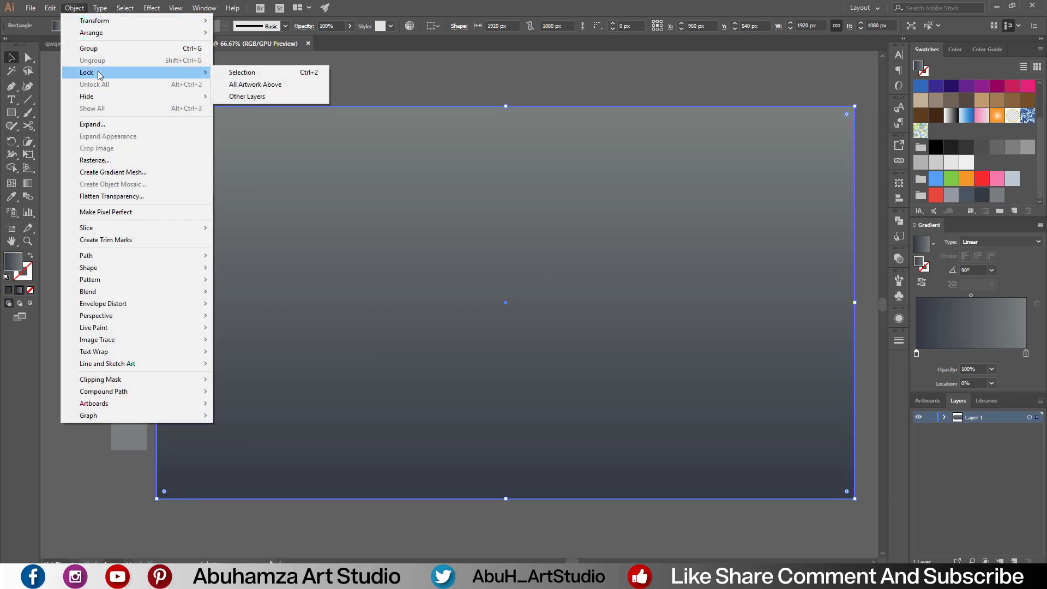
{"action": "left_click", "coordinate": [236, 73]}
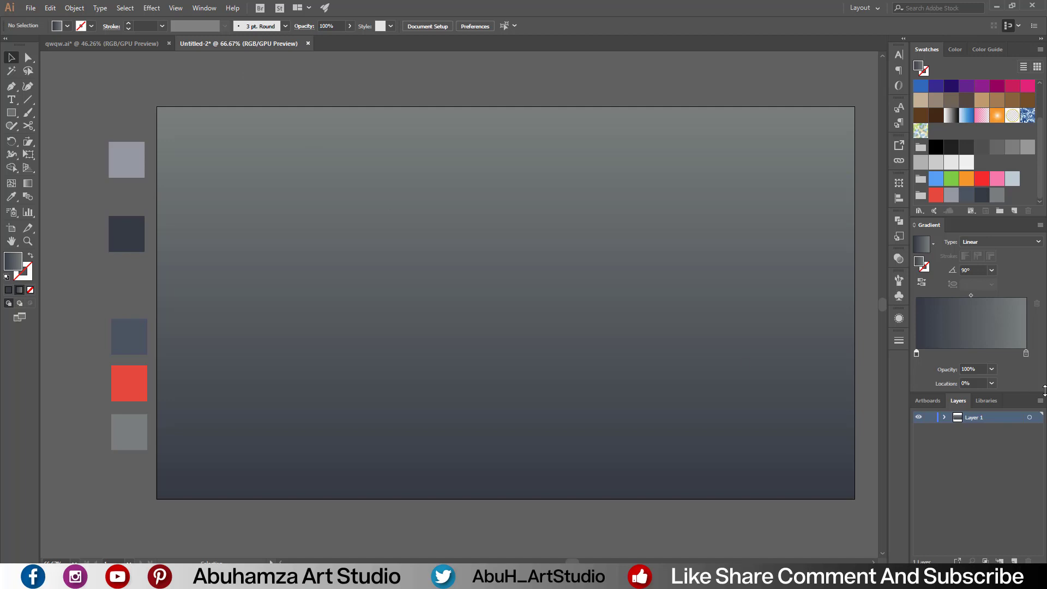
{"action": "left_click", "coordinate": [1039, 402]}
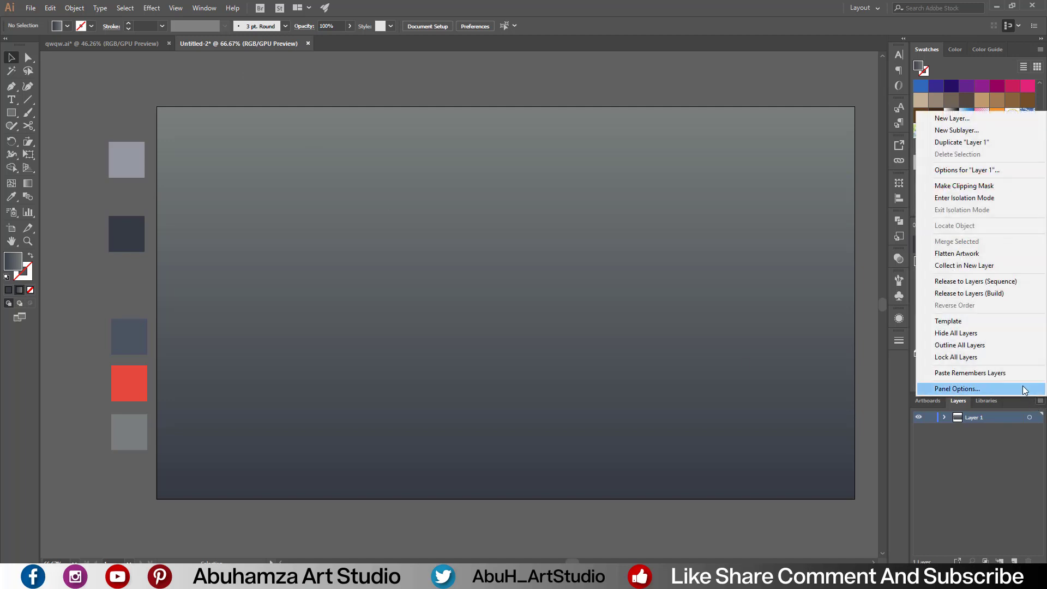
{"action": "left_click", "coordinate": [1022, 390]}
{"action": "left_click", "coordinate": [483, 266]}
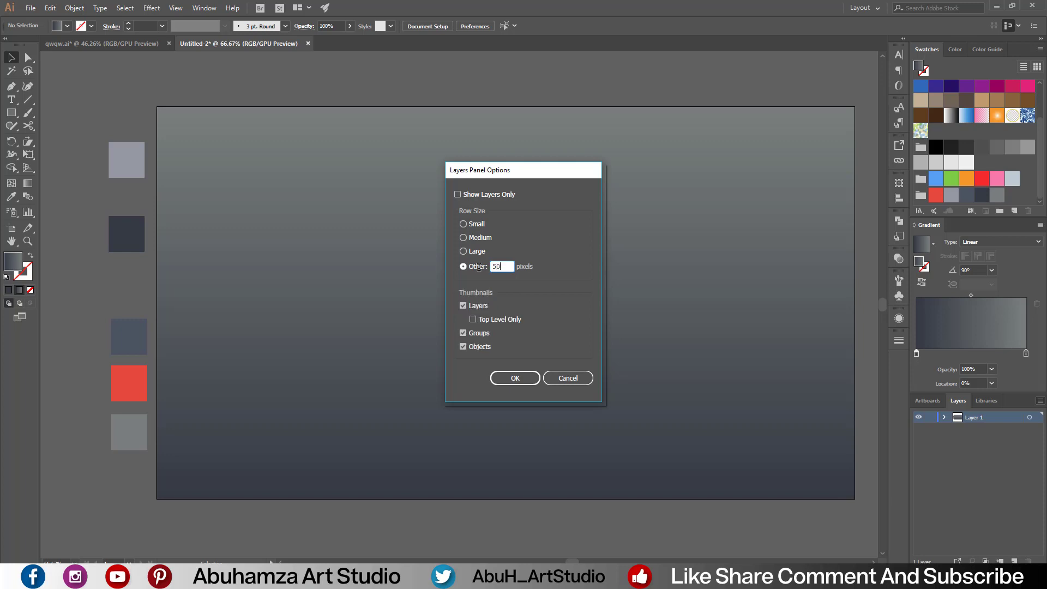
{"action": "key", "text": "Return"}
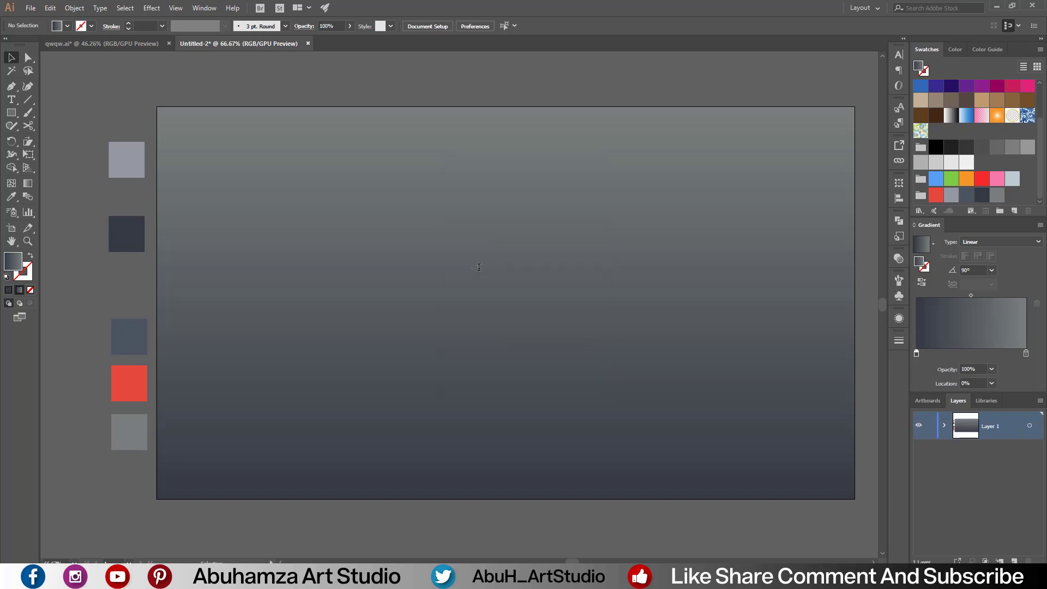
Draw a wide rectangle and fully round its corners into a 1439 × 289 px pill
{"action": "left_click", "coordinate": [10, 114]}
{"action": "left_click_drag", "start_coordinate": [306, 178], "coordinate": [827, 303]}
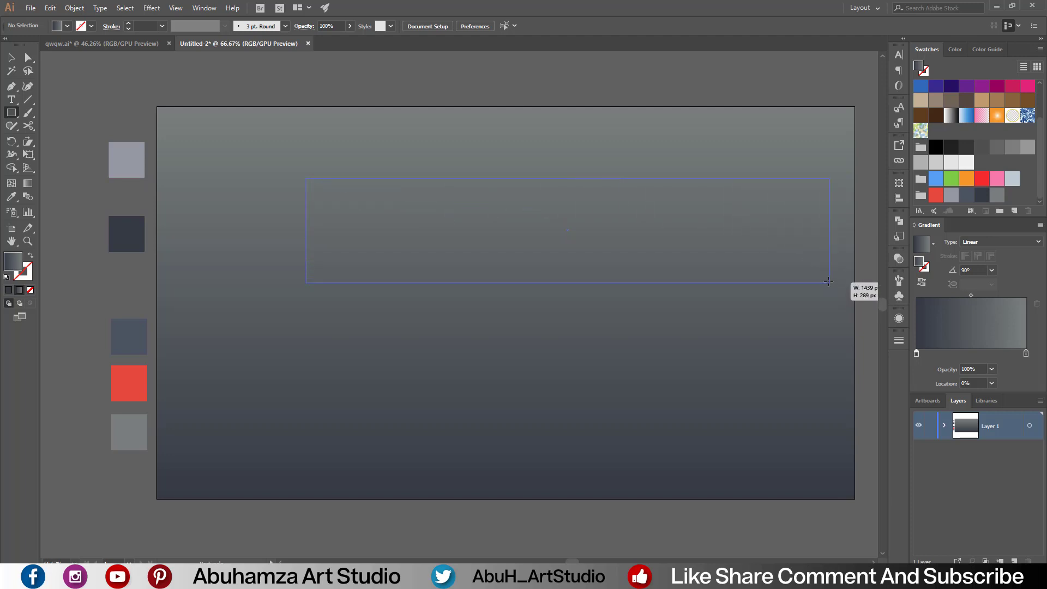
{"action": "left_click_drag", "start_coordinate": [827, 303], "coordinate": [829, 282]}
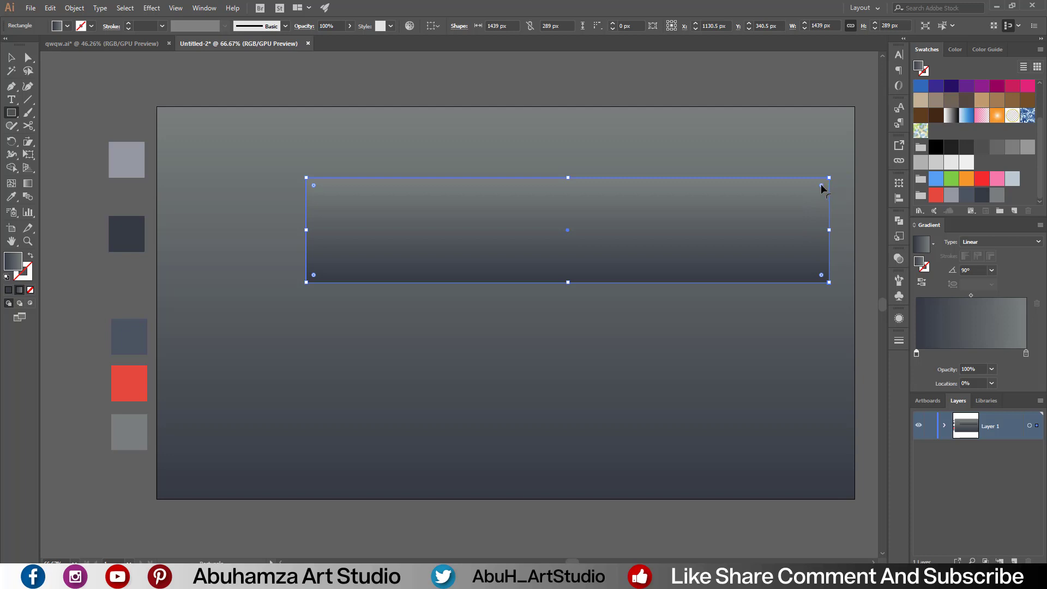
{"action": "mouse_move", "coordinate": [820, 186]}
{"action": "left_mouse_down"}
{"action": "mouse_move", "coordinate": [741, 233]}
{"action": "mouse_move", "coordinate": [647, 268]}
{"action": "left_mouse_up"}
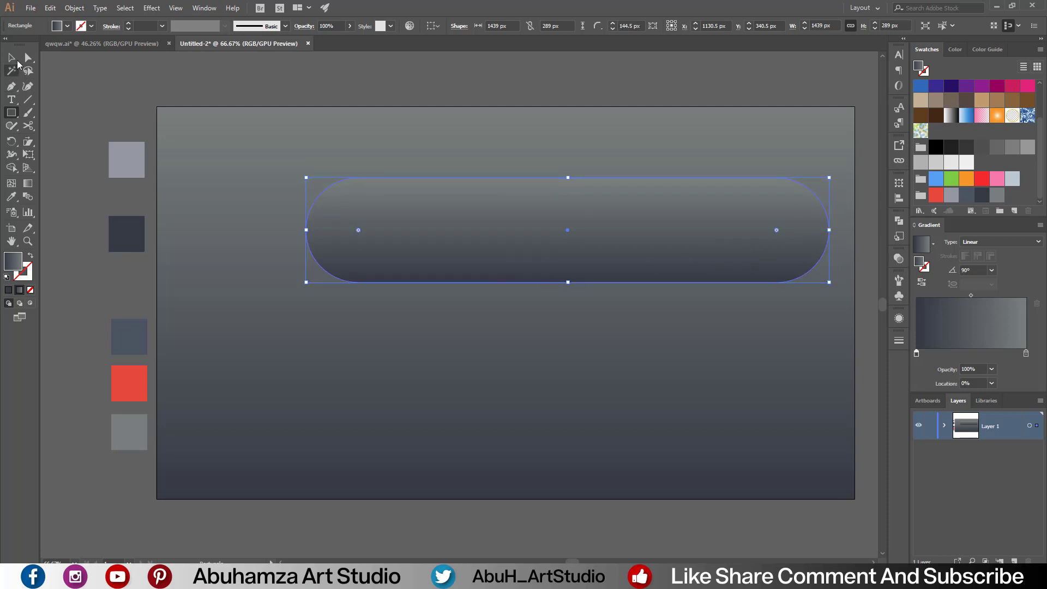
Move the pill up-left and fill it with the blue-grey colour square using the Eyedropper
{"action": "key", "text": "v"}
{"action": "left_click", "coordinate": [247, 152]}
{"action": "left_click_drag", "start_coordinate": [456, 233], "coordinate": [394, 197]}
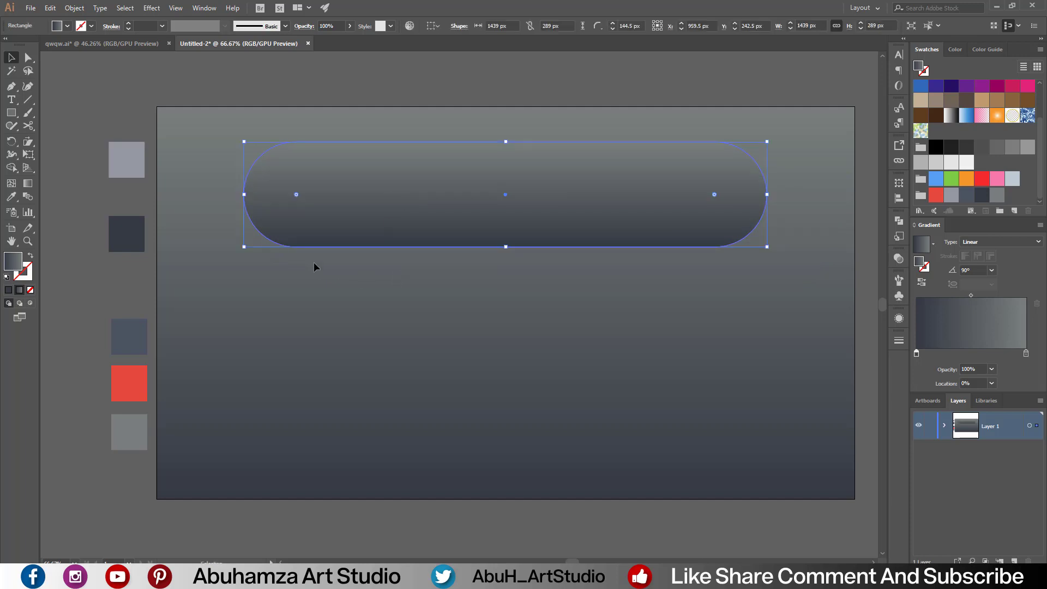
{"action": "left_click", "coordinate": [11, 196]}
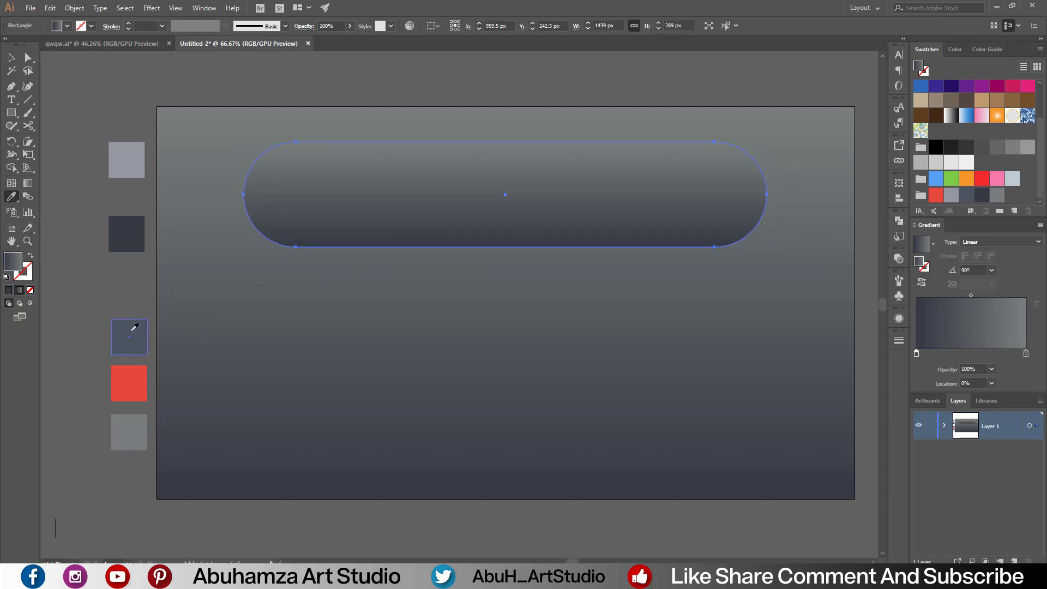
{"action": "left_click", "coordinate": [131, 330]}
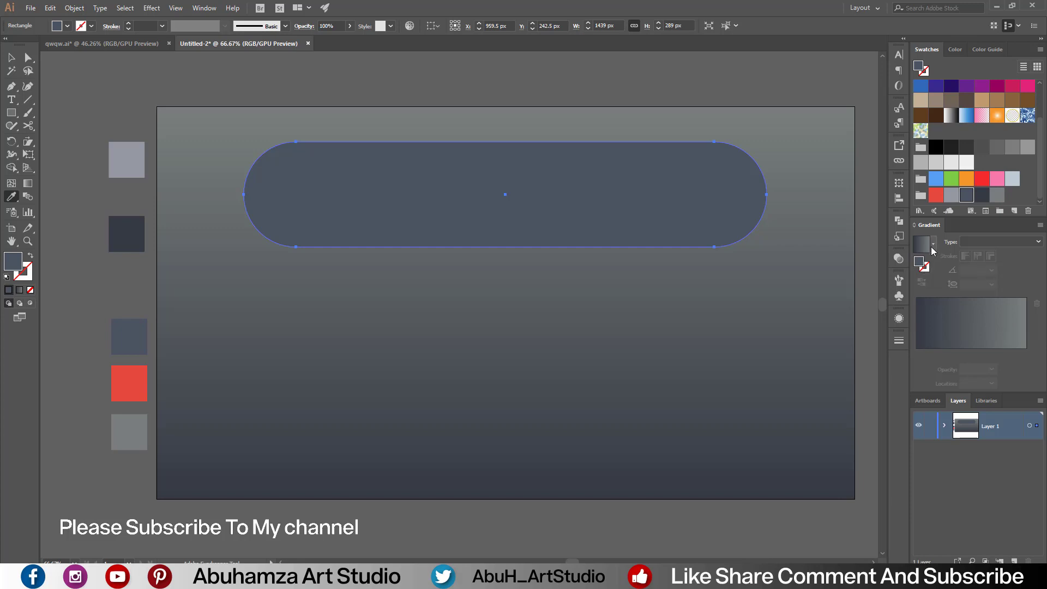
Give the pill a 90° linear gradient from white at the top to blue-grey below
{"action": "left_click", "coordinate": [946, 353]}
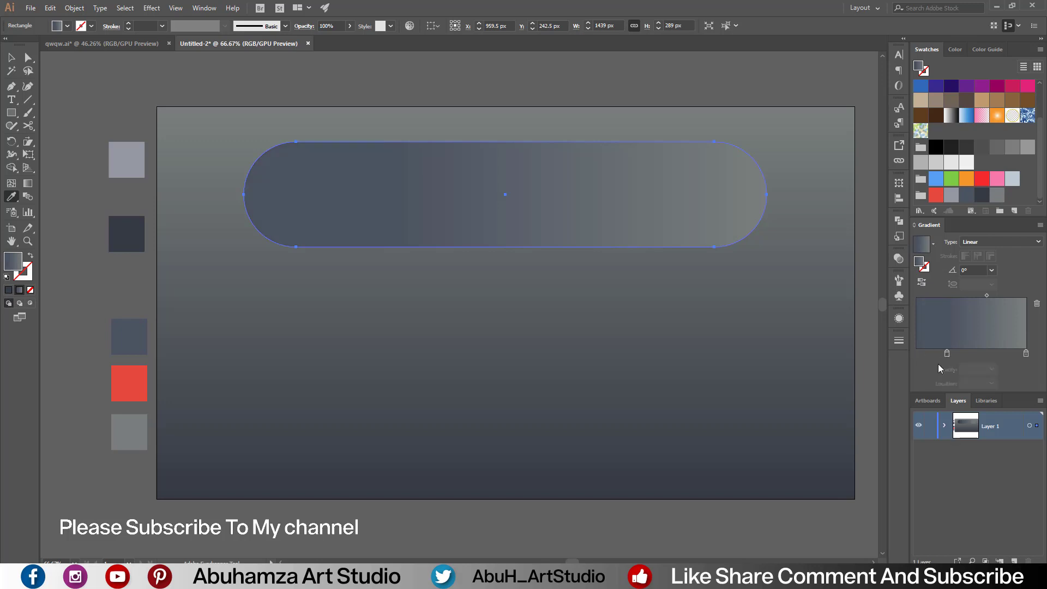
{"action": "left_click_drag", "start_coordinate": [947, 353], "coordinate": [905, 354]}
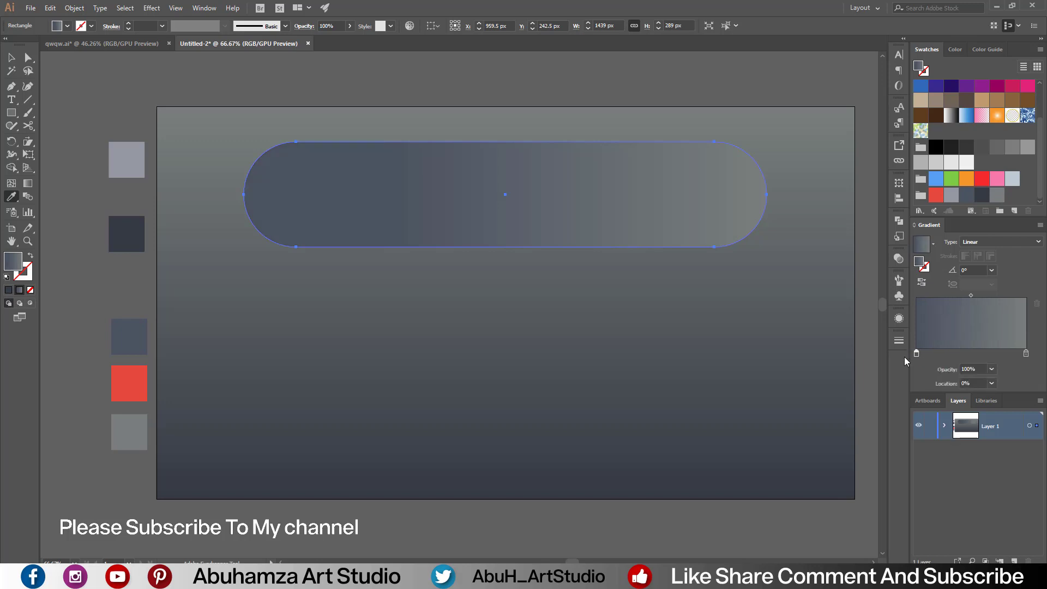
{"action": "left_click", "coordinate": [1026, 353]}
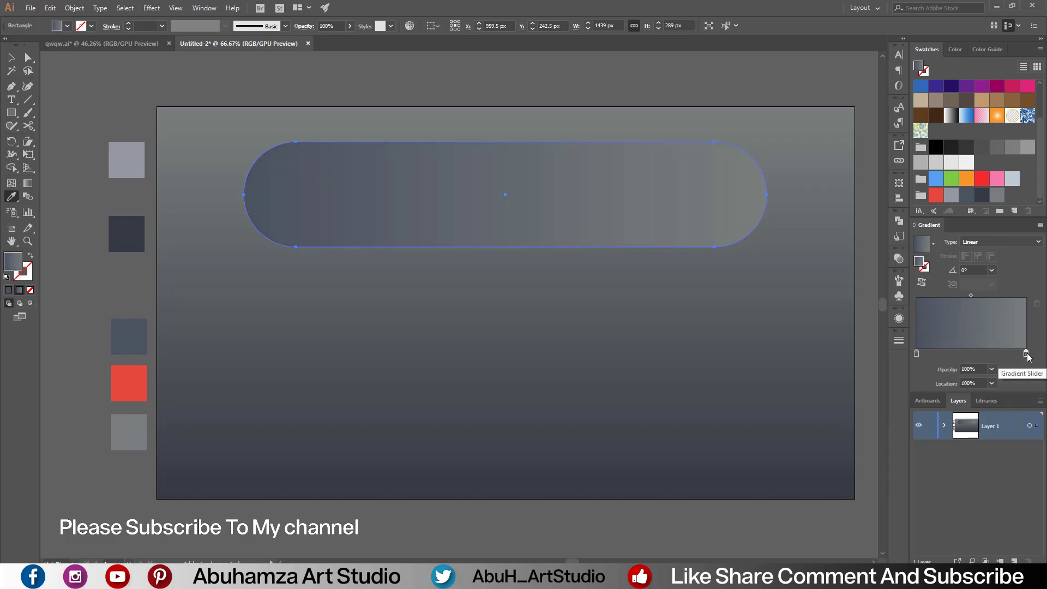
{"action": "double_click", "coordinate": [1025, 353]}
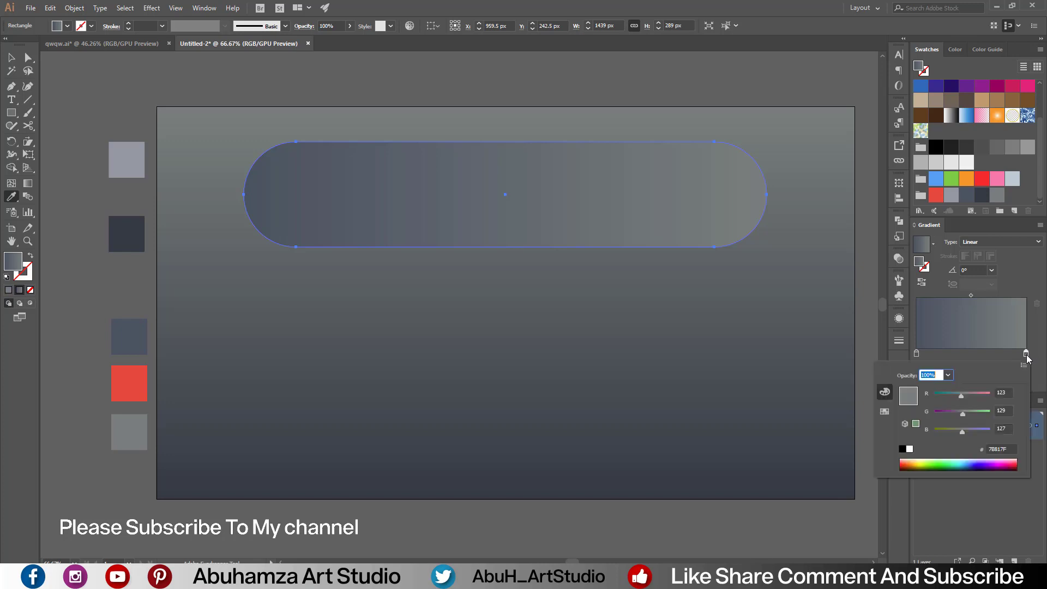
{"action": "left_click", "coordinate": [909, 449]}
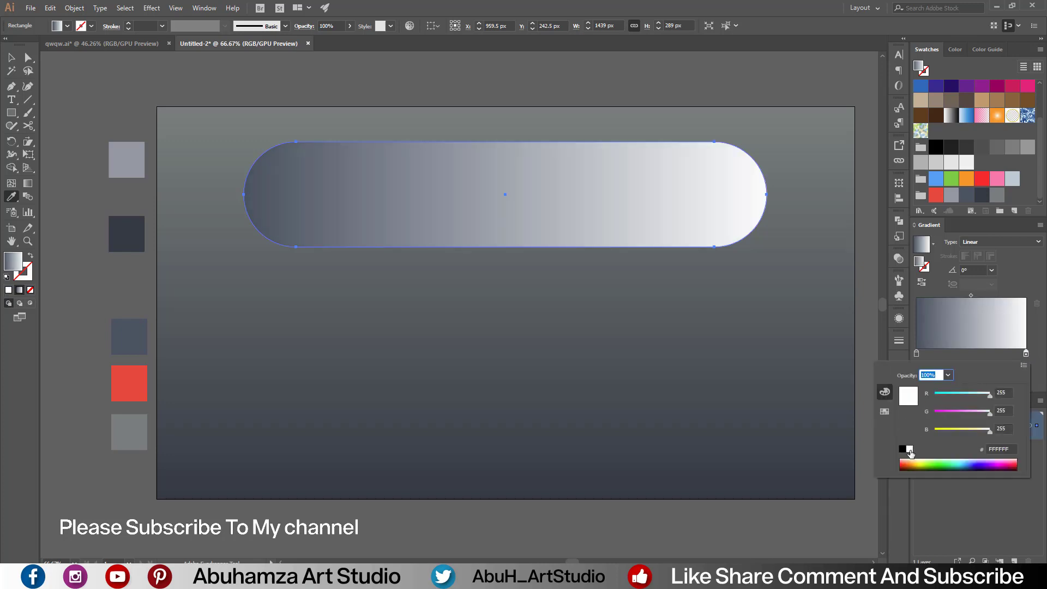
{"action": "left_click", "coordinate": [990, 270]}
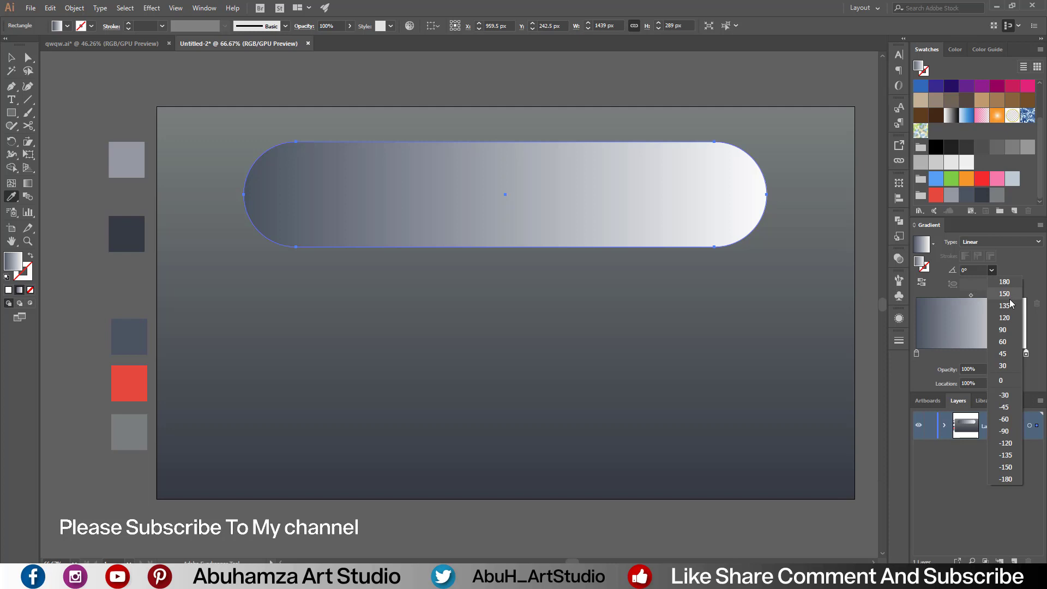
{"action": "left_click", "coordinate": [1008, 332]}
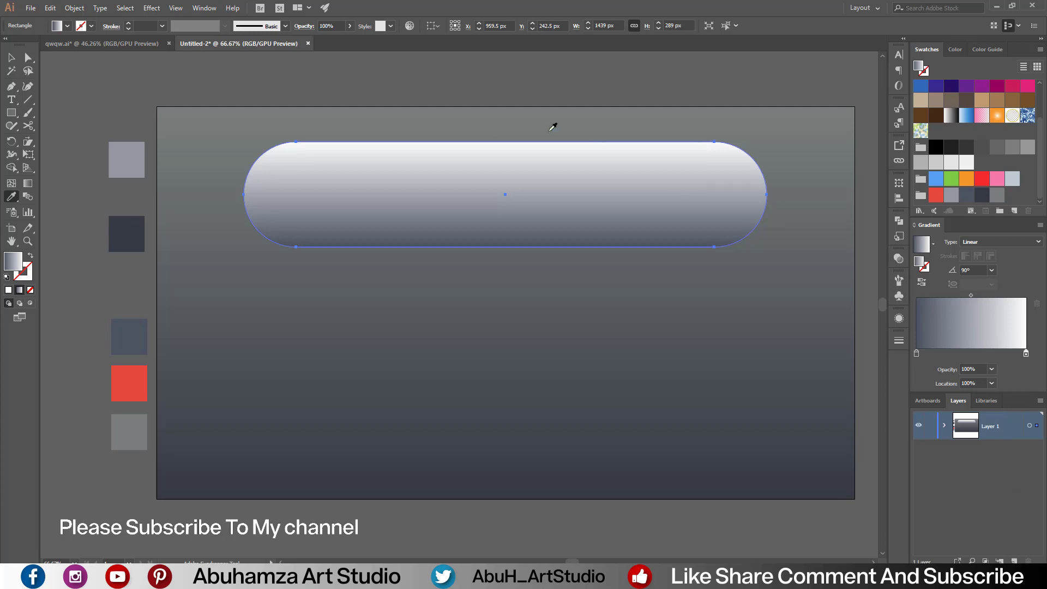
{"action": "left_click", "coordinate": [50, 8]}
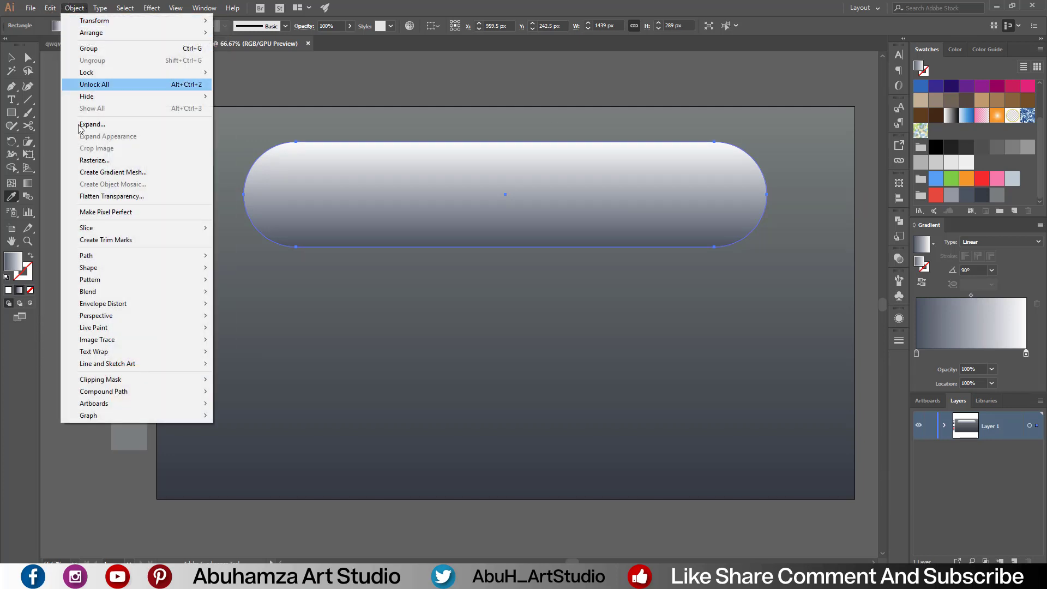
{"action": "mouse_move", "coordinate": [86, 255]}
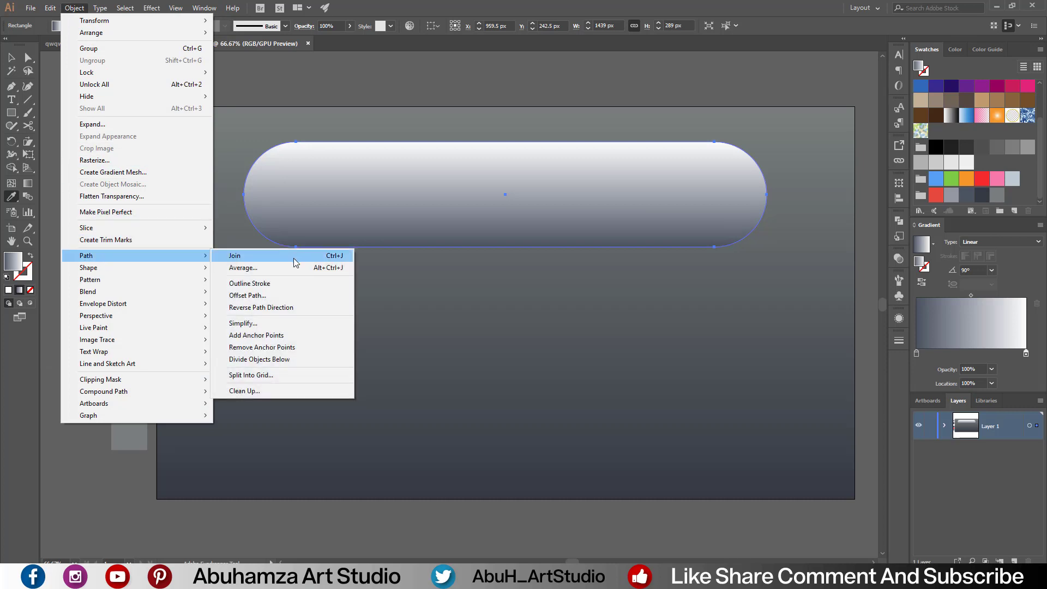
Add a -4 px offset path inside the gradient pill and sample the slate colour for it
{"action": "left_click", "coordinate": [289, 296]}
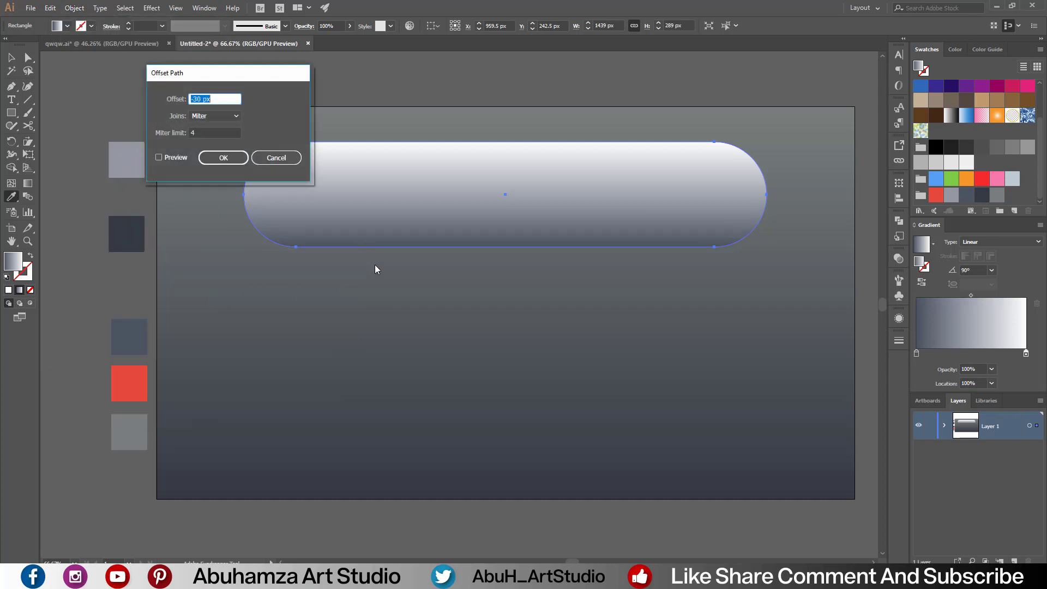
{"action": "left_click", "coordinate": [172, 157]}
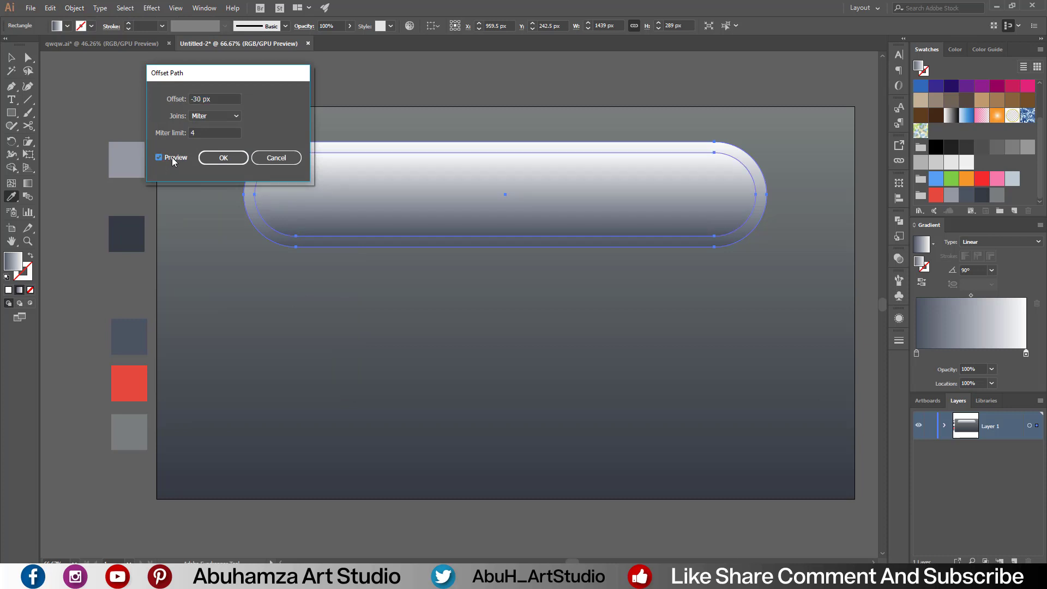
{"action": "left_click", "coordinate": [221, 99]}
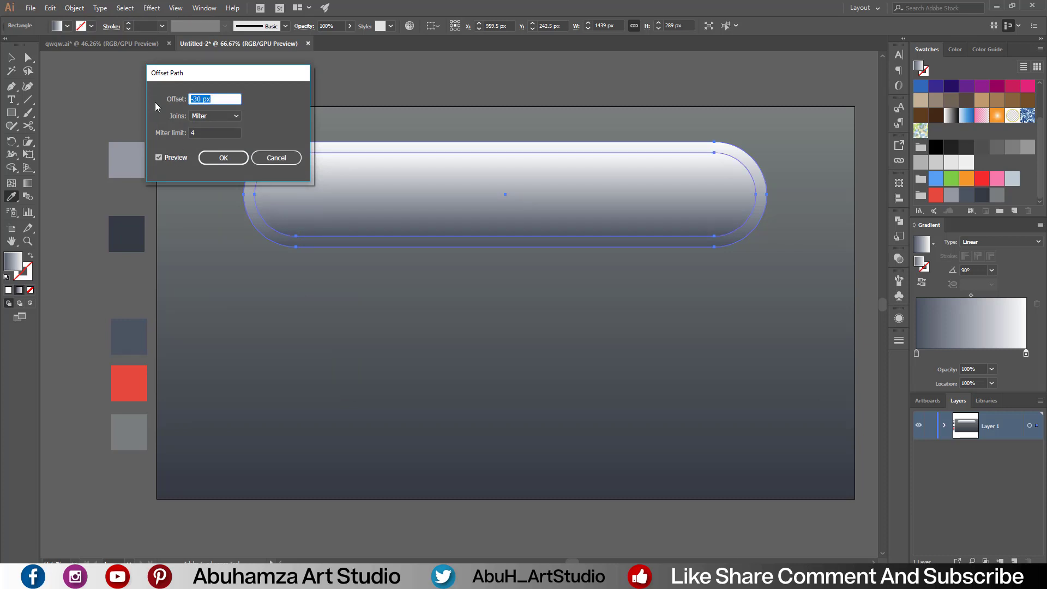
{"action": "key", "text": "Down"}
{"action": "key", "text": "Down"}
{"action": "key", "text": "Down"}
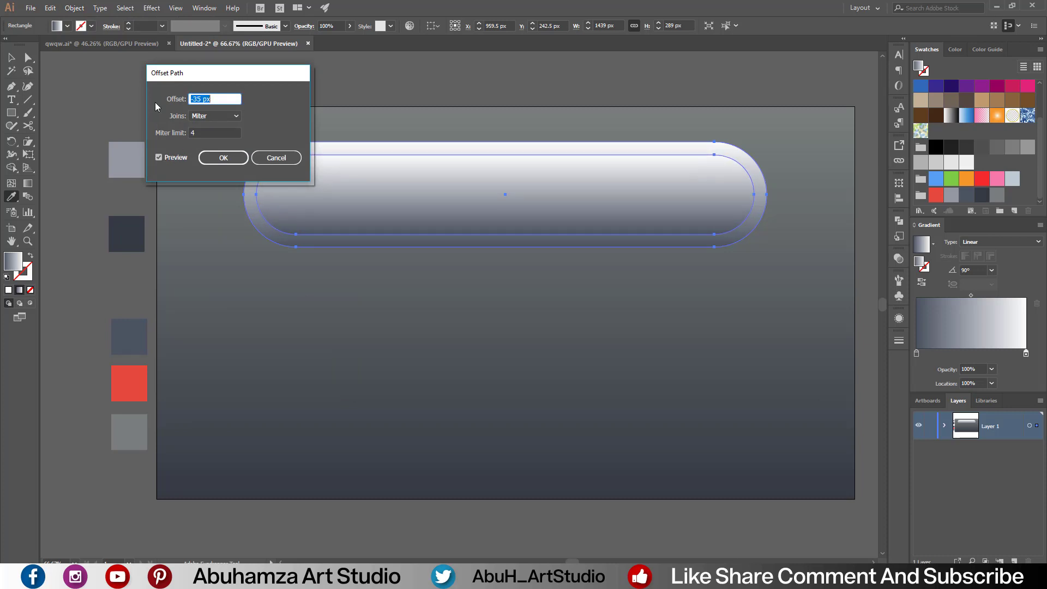
{"action": "key", "text": "Up"}
{"action": "key", "text": "Up"}
{"action": "key", "text": "Up"}
{"action": "key", "text": "Up"}
{"action": "key", "text": "Up"}
{"action": "key", "text": "Up"}
{"action": "key", "text": "Up"}
{"action": "key", "text": "Up"}
{"action": "key", "text": "Up"}
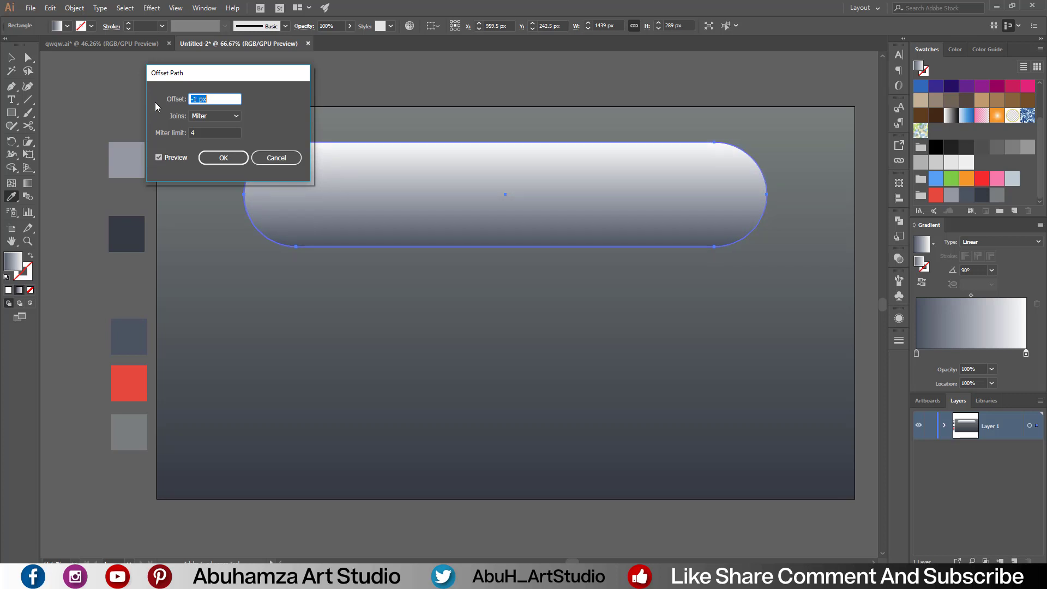
{"action": "key", "text": "Down"}
{"action": "key", "text": "Down"}
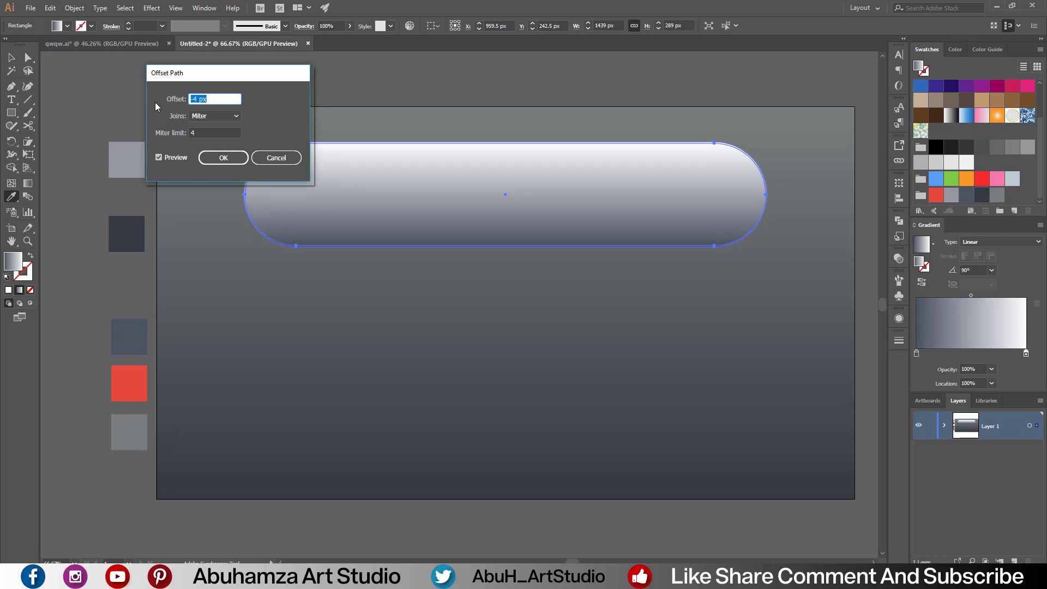
{"action": "key", "text": "Return"}
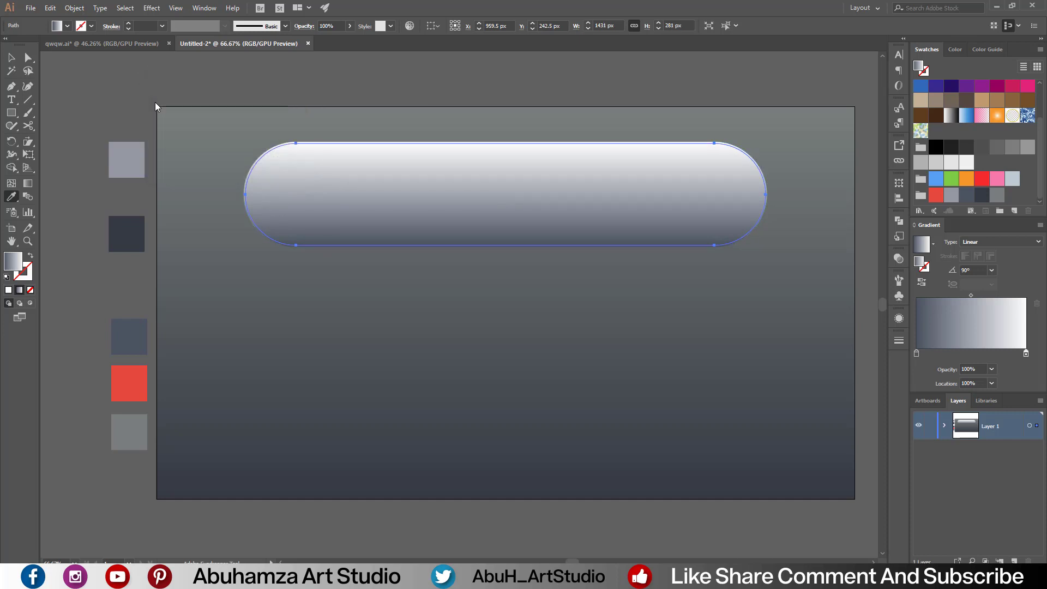
{"action": "left_click", "coordinate": [139, 321]}
Apply an Inner Glow to the inset pill: Screen, 20% opacity, 50 px blur
{"action": "key", "text": "v"}
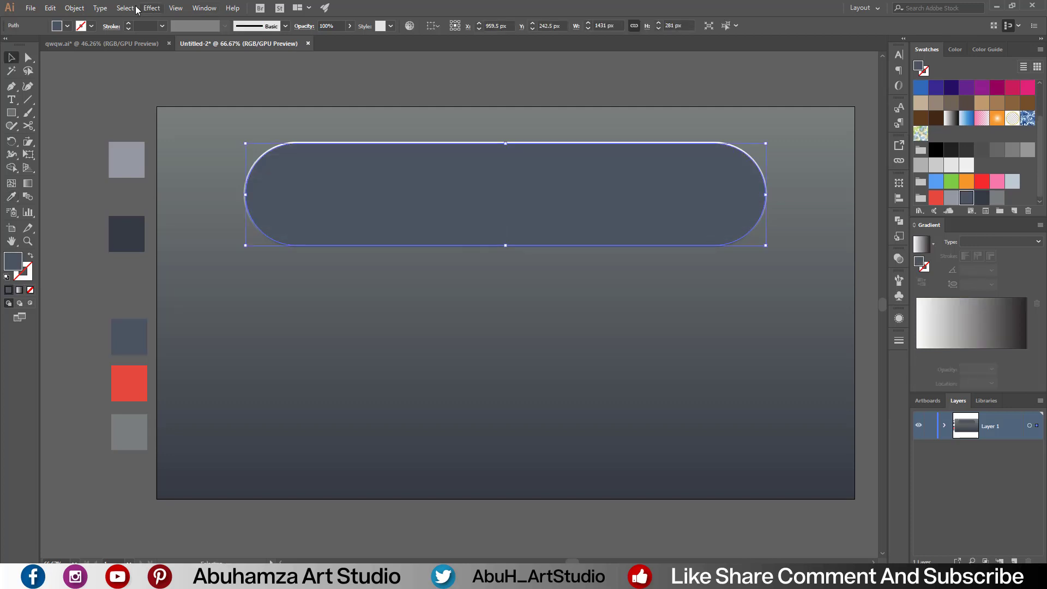
{"action": "left_click", "coordinate": [151, 8]}
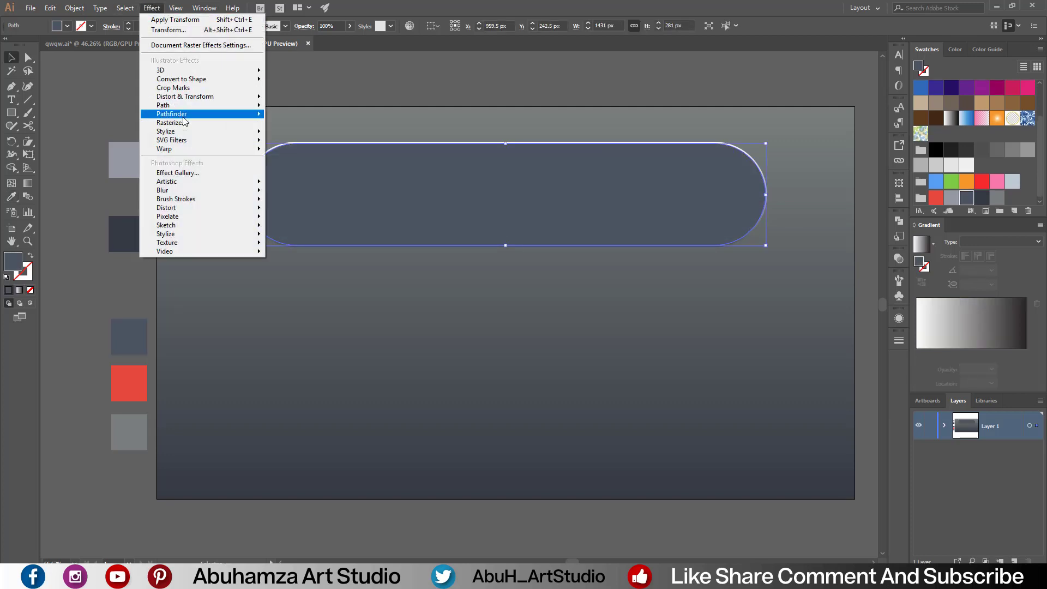
{"action": "mouse_move", "coordinate": [165, 130]}
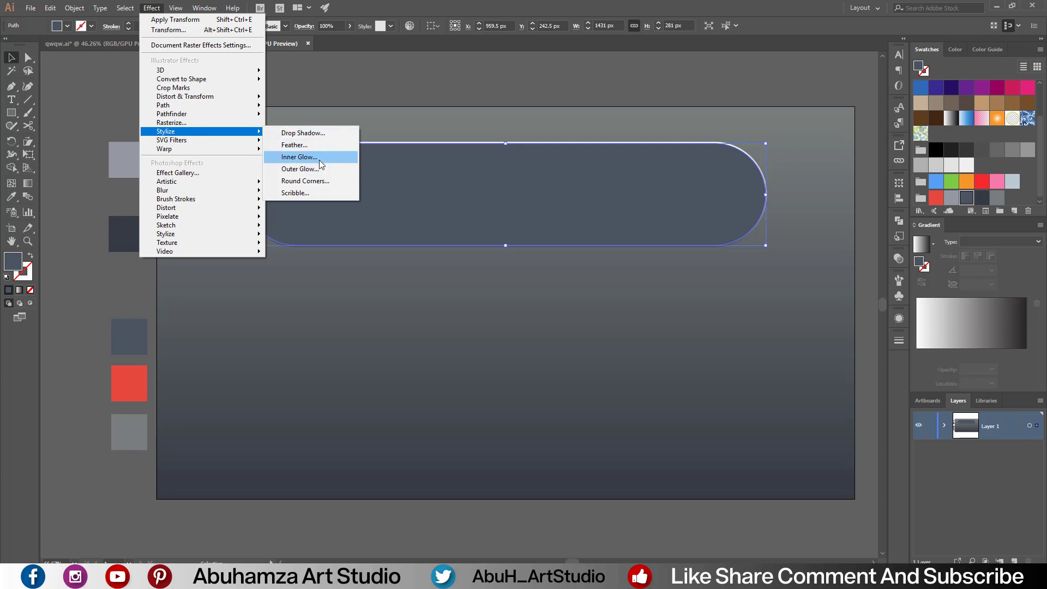
{"action": "left_click", "coordinate": [319, 159]}
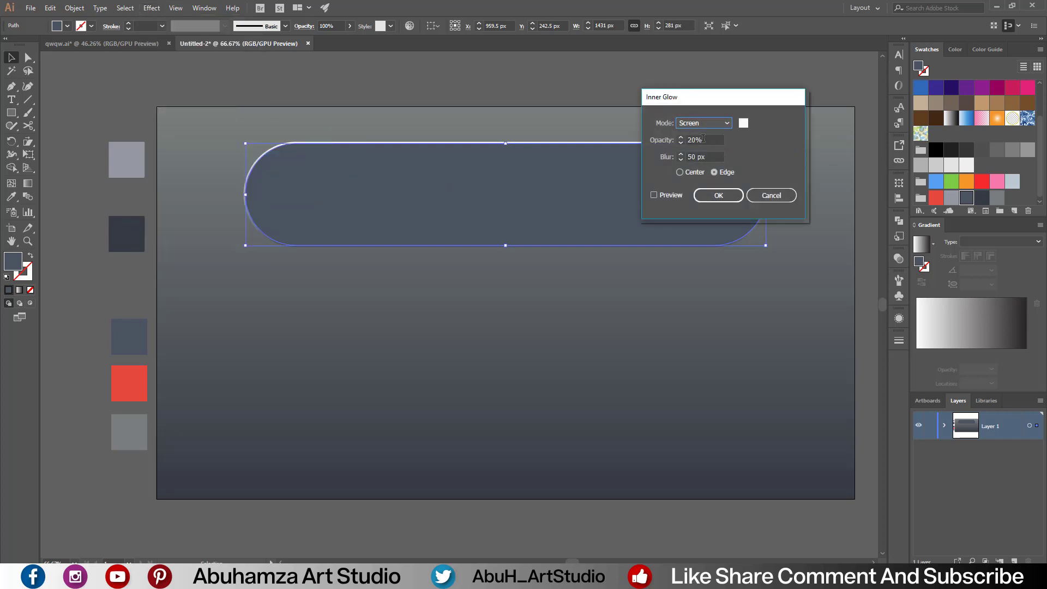
{"action": "key", "text": "Tab"}
{"action": "key", "text": "Tab"}
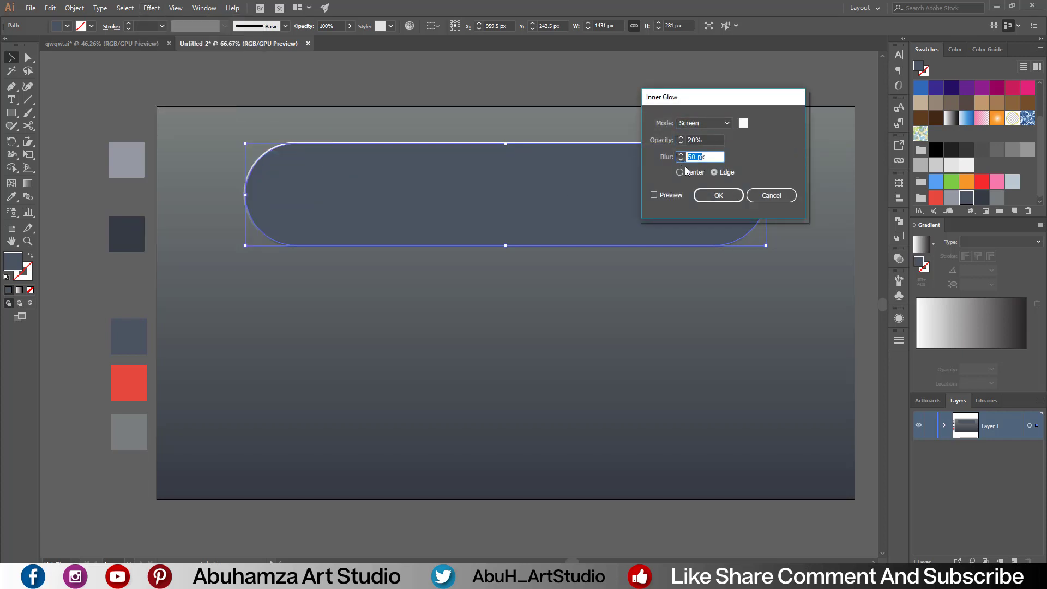
{"action": "left_click", "coordinate": [670, 194]}
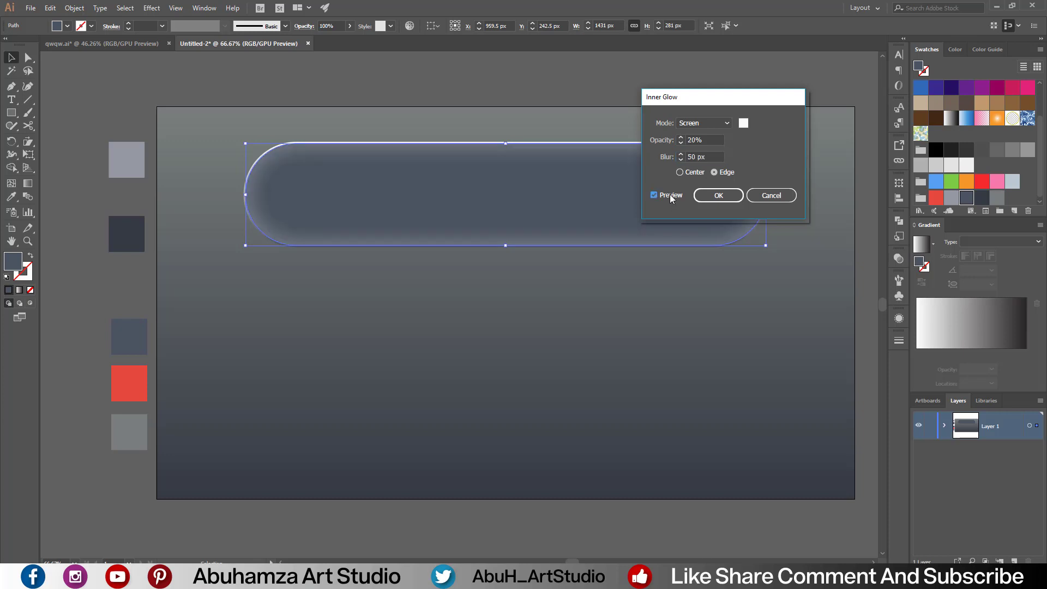
{"action": "left_click", "coordinate": [731, 198]}
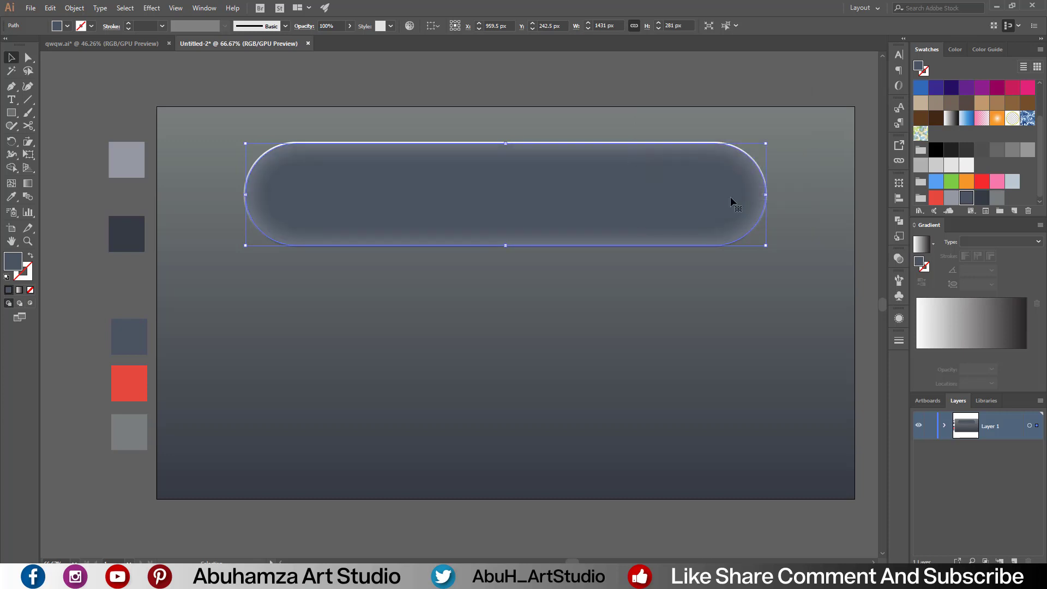
Add a default Drop Shadow: 75% Multiply, 5 px offset and blur
{"action": "left_click", "coordinate": [151, 7]}
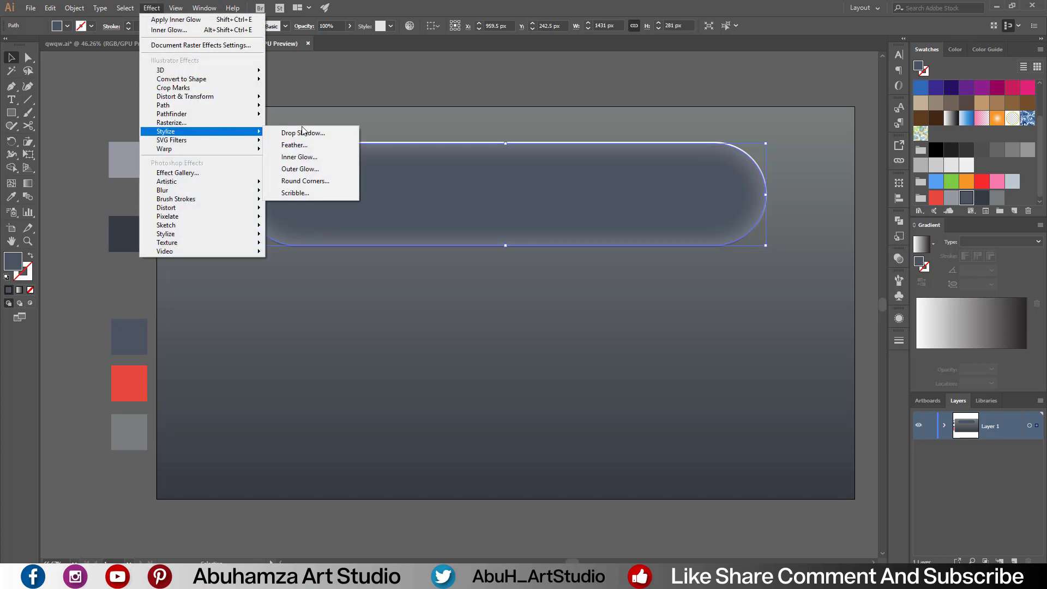
{"action": "mouse_move", "coordinate": [165, 131]}
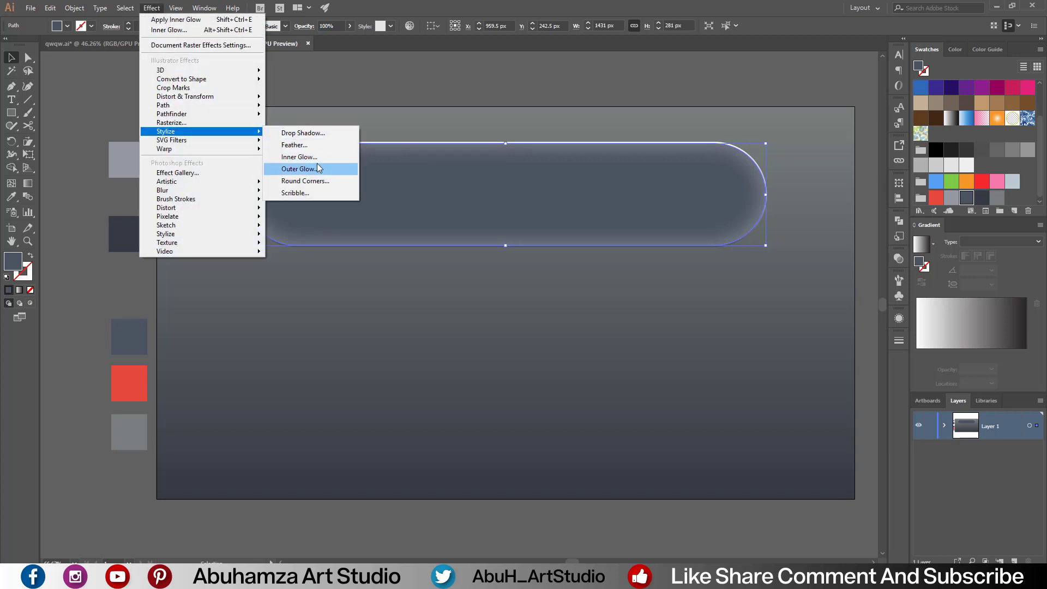
{"action": "left_click", "coordinate": [308, 133]}
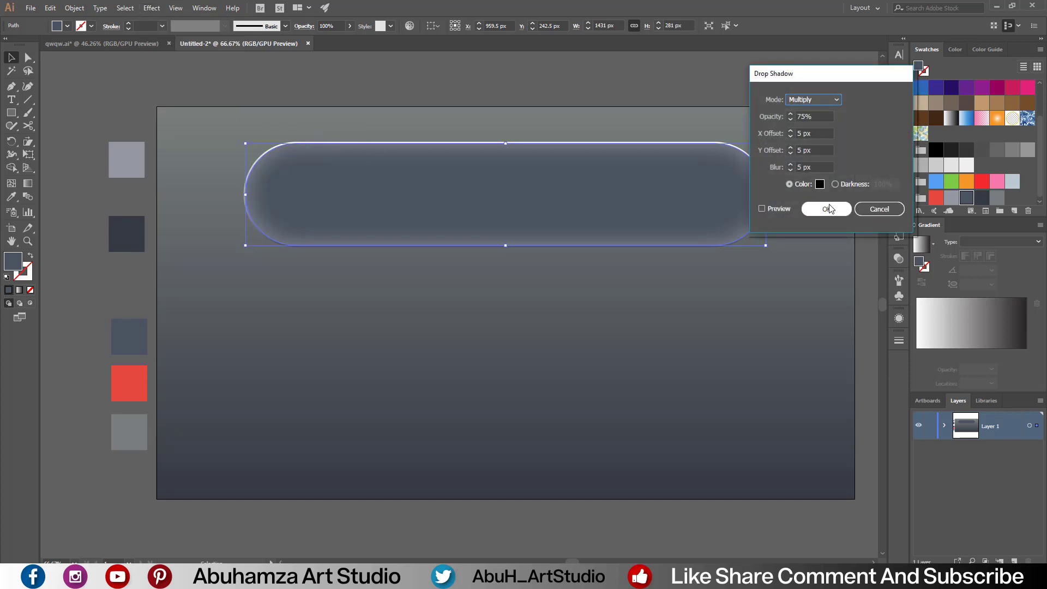
{"action": "left_click", "coordinate": [783, 209]}
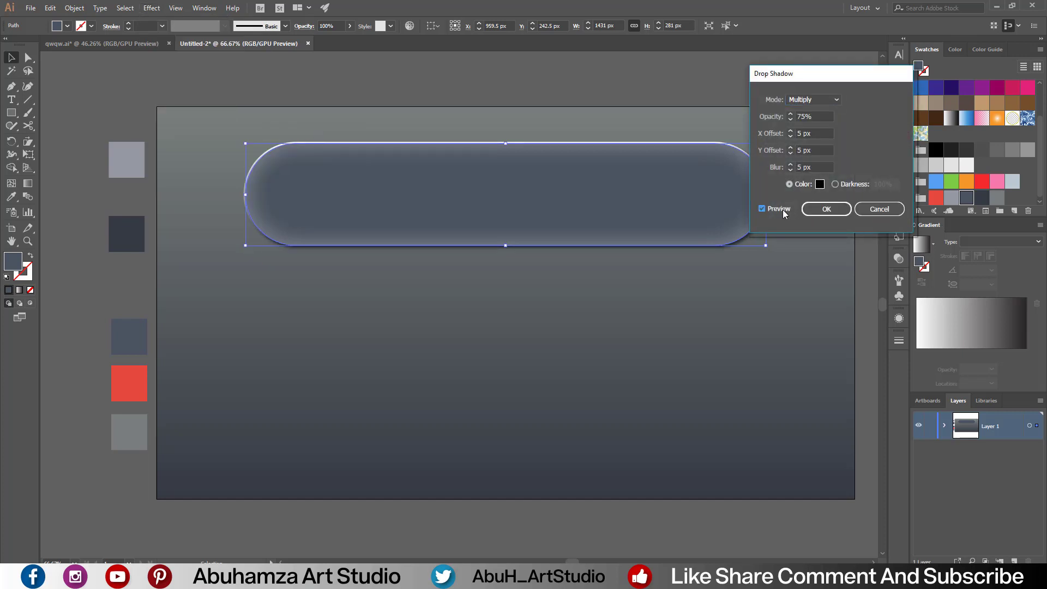
{"action": "left_click", "coordinate": [827, 209]}
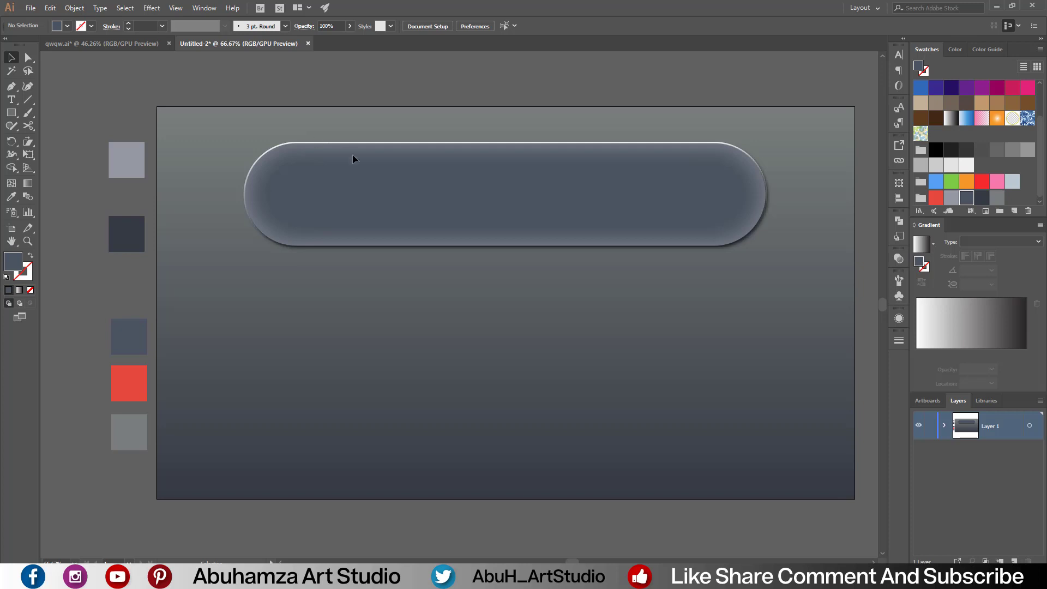
Duplicate the pill downward twice with Alt+Shift-drag and Ctrl+D, then nudge all three up
{"action": "key", "text": "ctrl+z"}
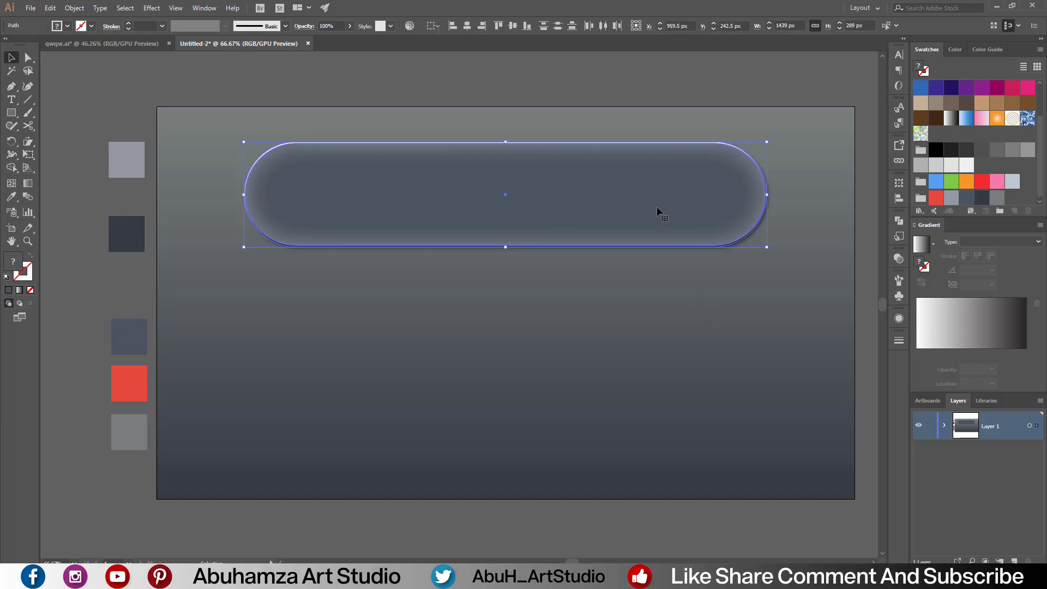
{"action": "key", "text": "ctrl+z"}
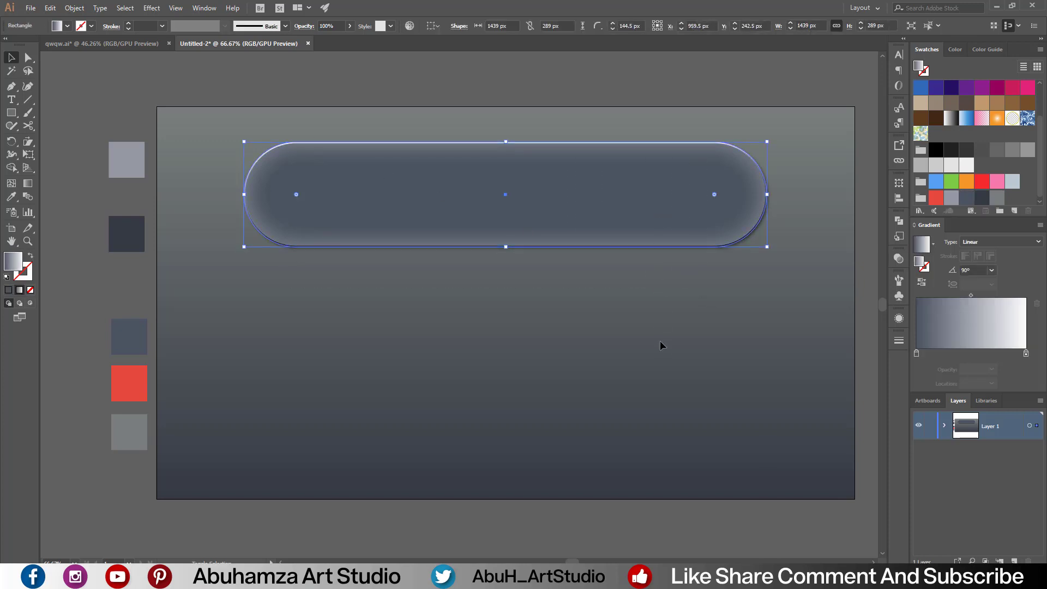
{"action": "left_click", "coordinate": [582, 123]}
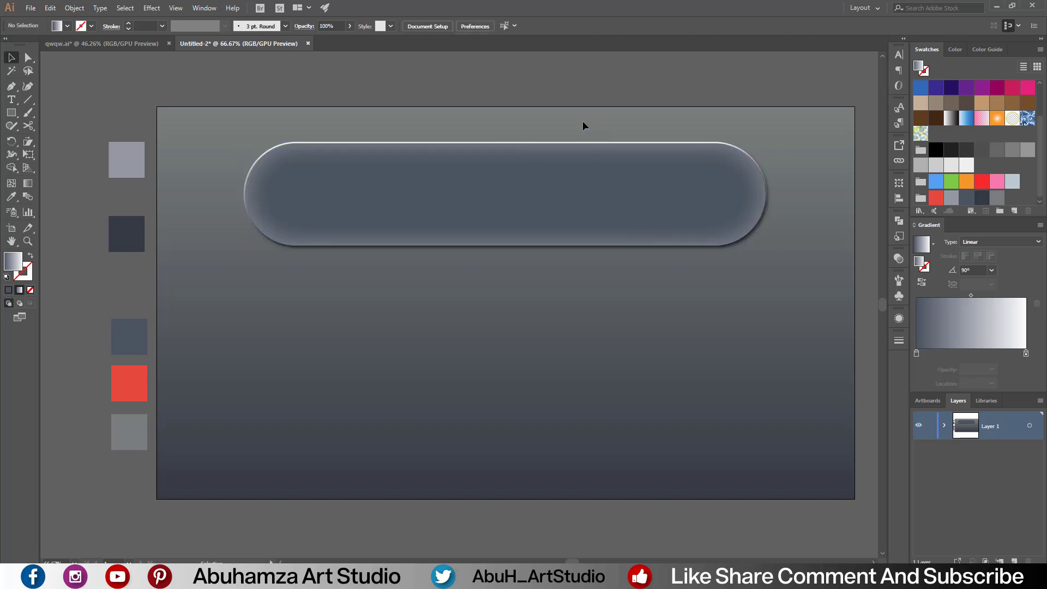
{"action": "key", "text": "ctrl+z"}
{"action": "left_click_drag", "start_coordinate": [666, 294], "coordinate": [670, 314]}
{"action": "key", "text": "ctrl+d"}
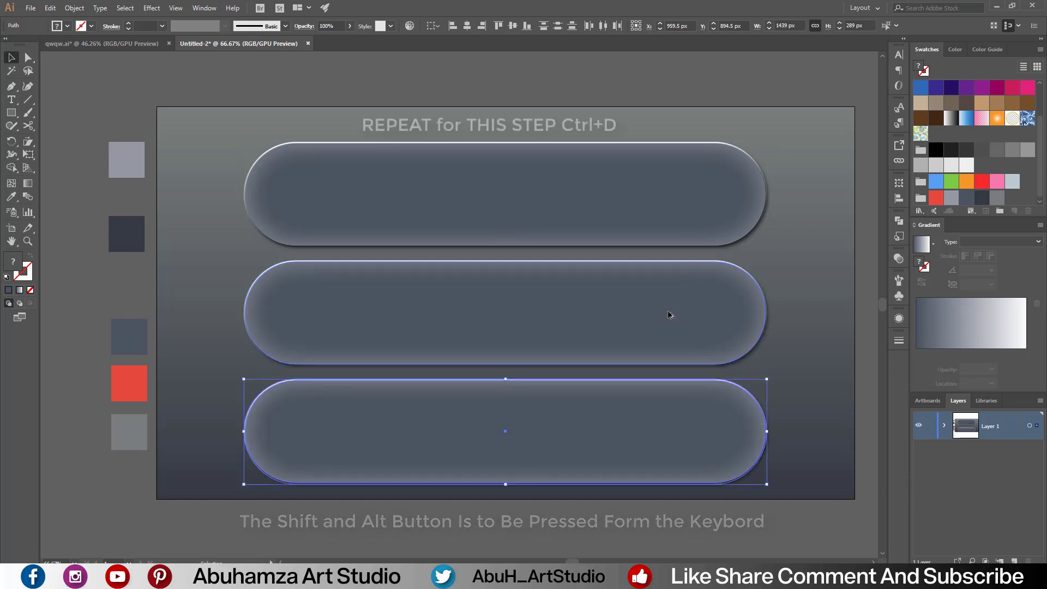
{"action": "key", "text": "ctrl+a"}
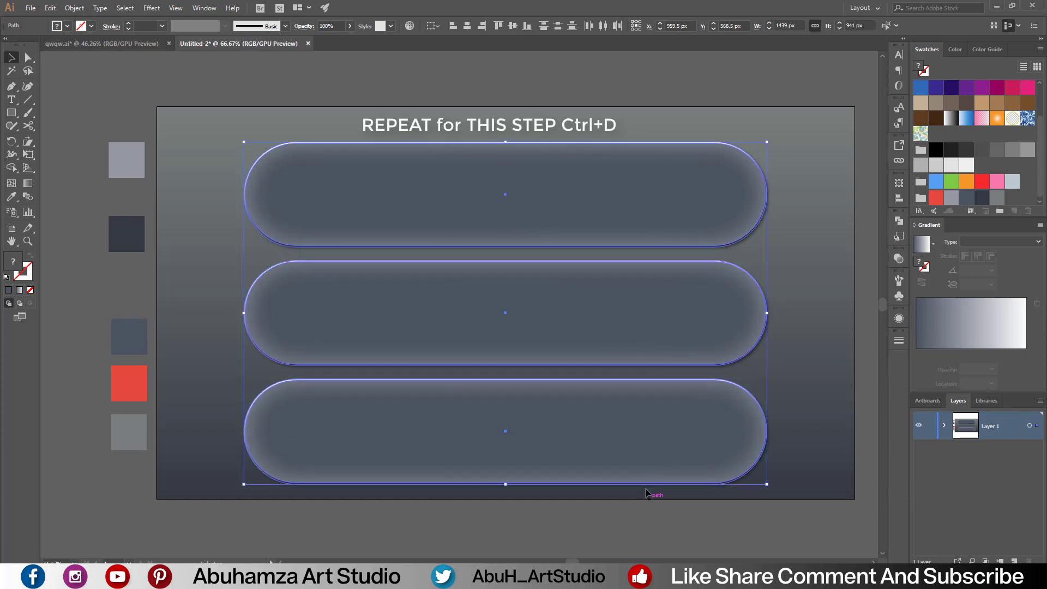
{"action": "left_click_drag", "start_coordinate": [639, 465], "coordinate": [638, 457]}
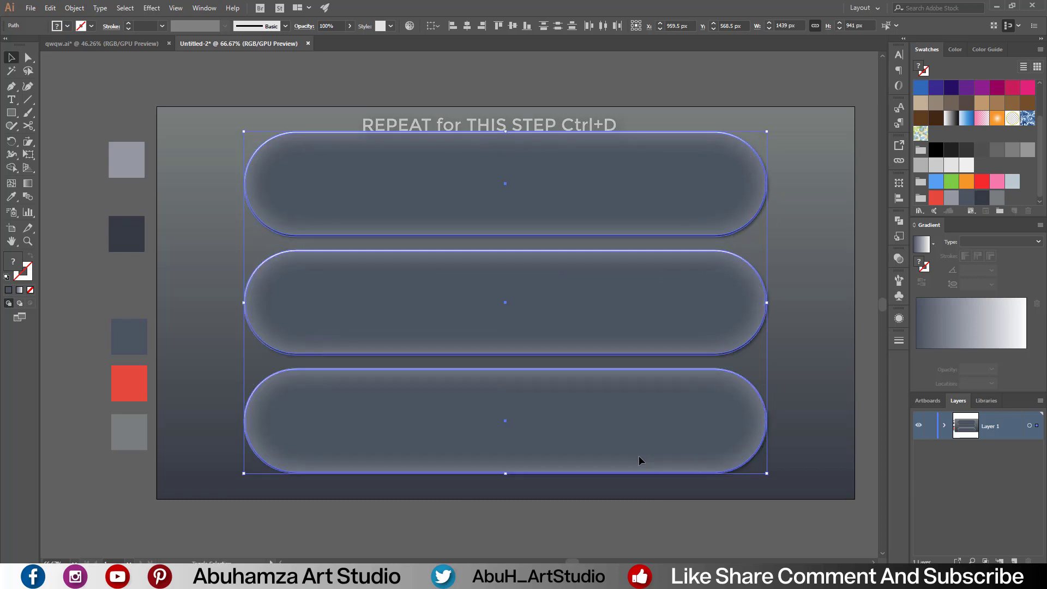
{"action": "left_click", "coordinate": [624, 523]}
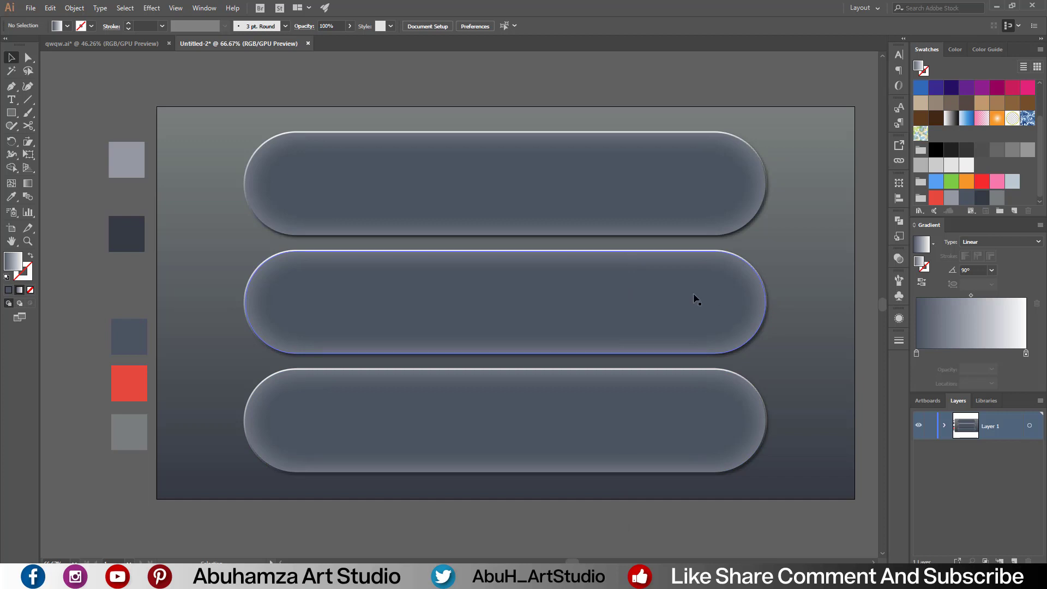
Fill the middle pill with the red swatch
{"action": "left_click", "coordinate": [765, 309]}
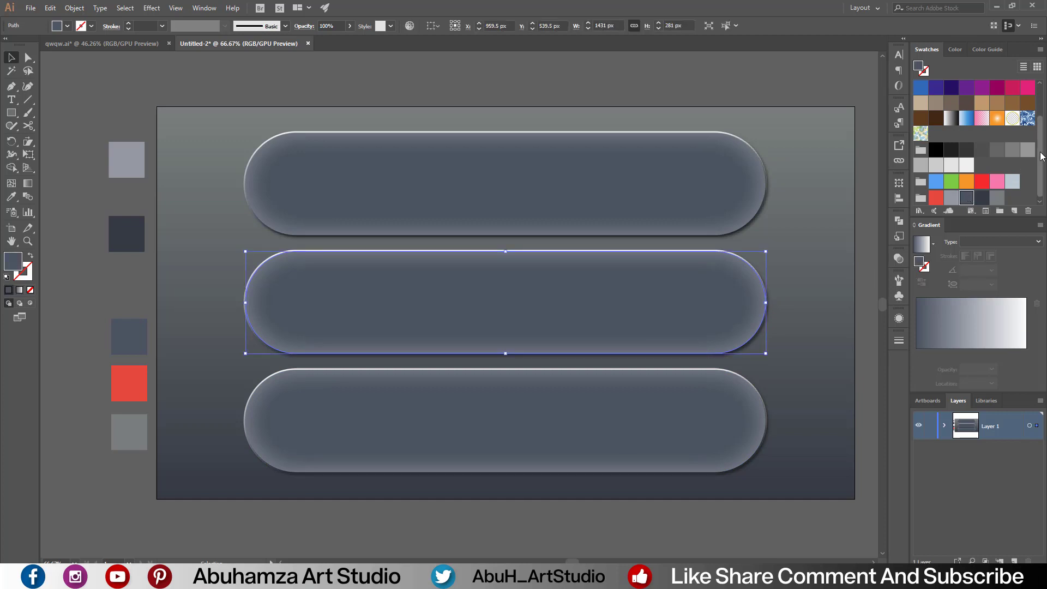
{"action": "left_click_drag", "start_coordinate": [1041, 165], "coordinate": [1041, 169]}
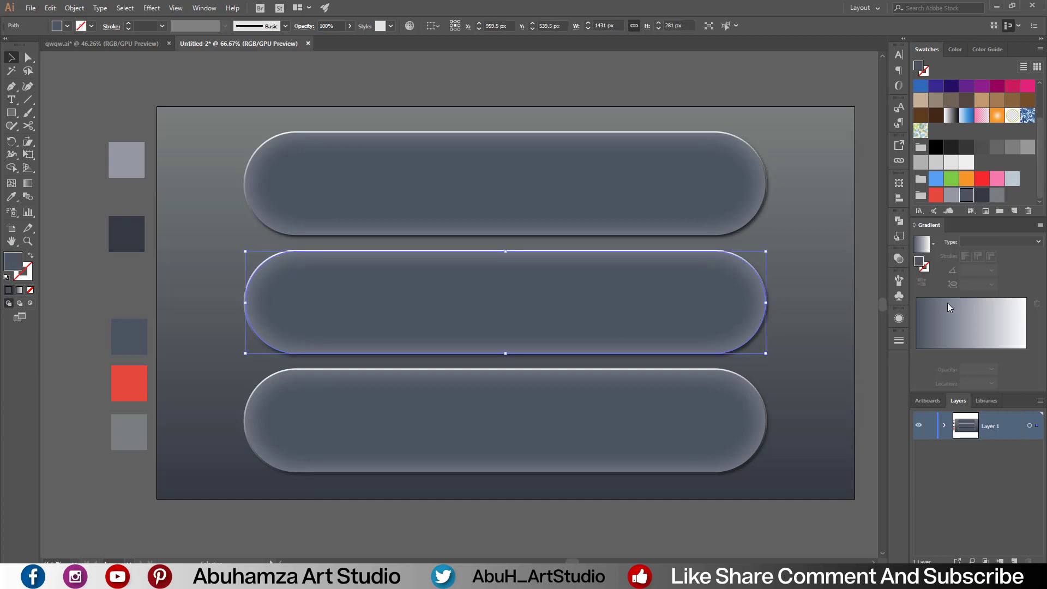
{"action": "left_click", "coordinate": [935, 195]}
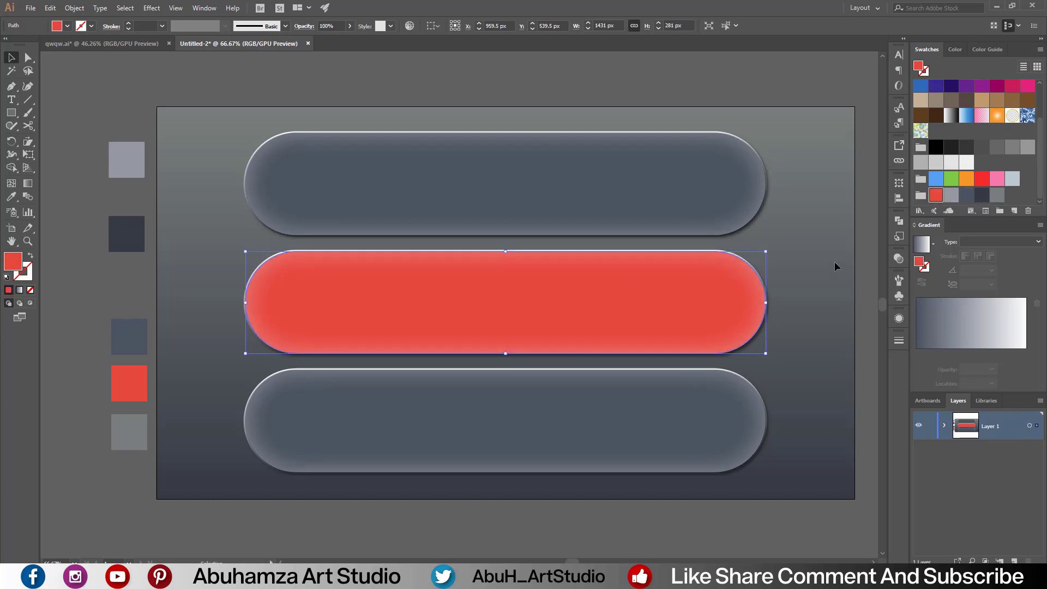
{"action": "left_click", "coordinate": [788, 257]}
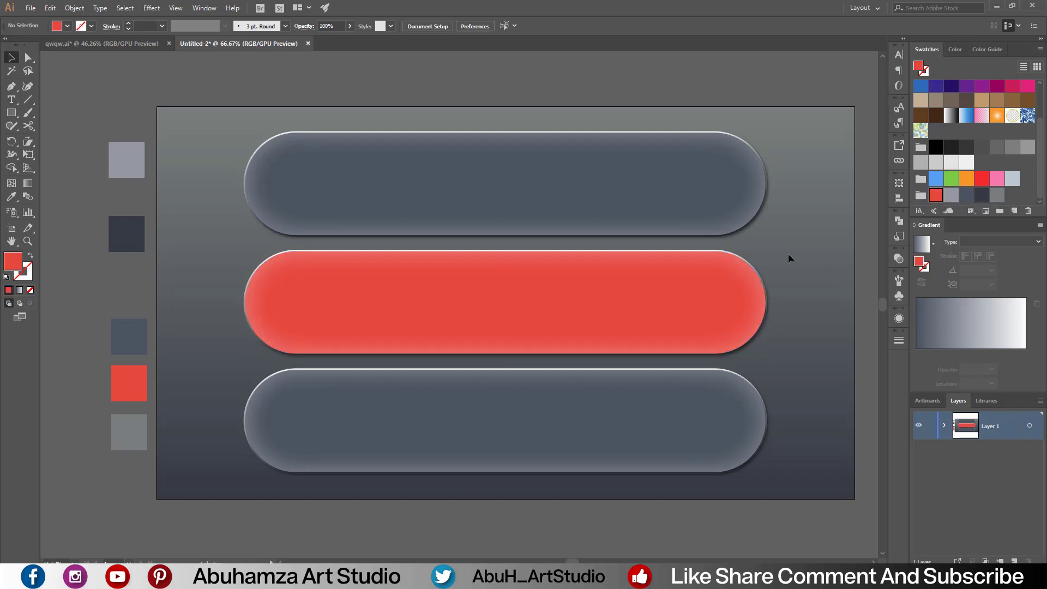
Set the middle pill's gloss gradient to run from red to white
{"action": "left_click", "coordinate": [944, 425]}
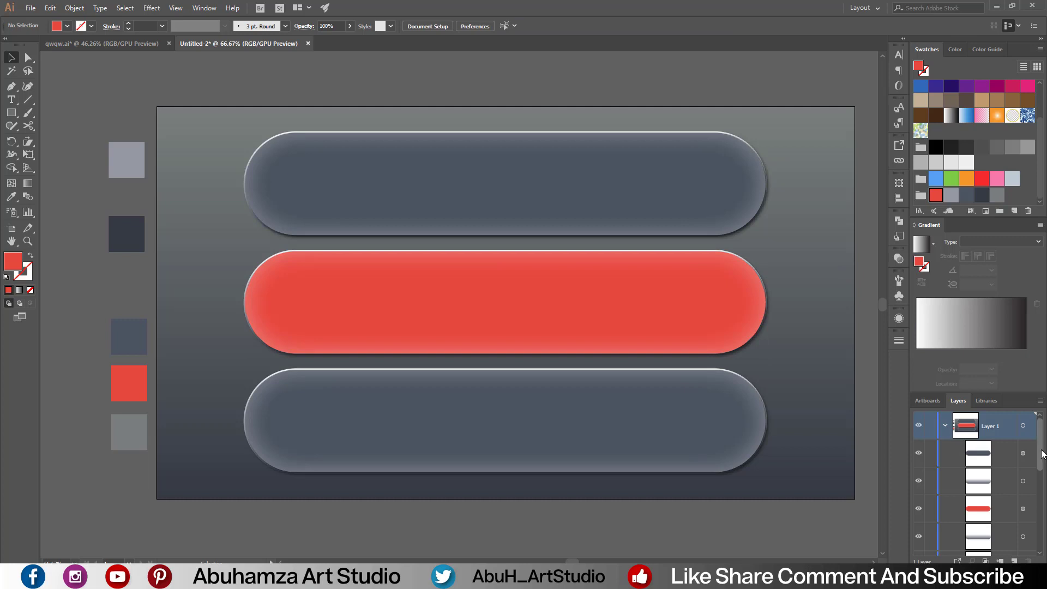
{"action": "left_click_drag", "start_coordinate": [1042, 453], "coordinate": [1041, 468]}
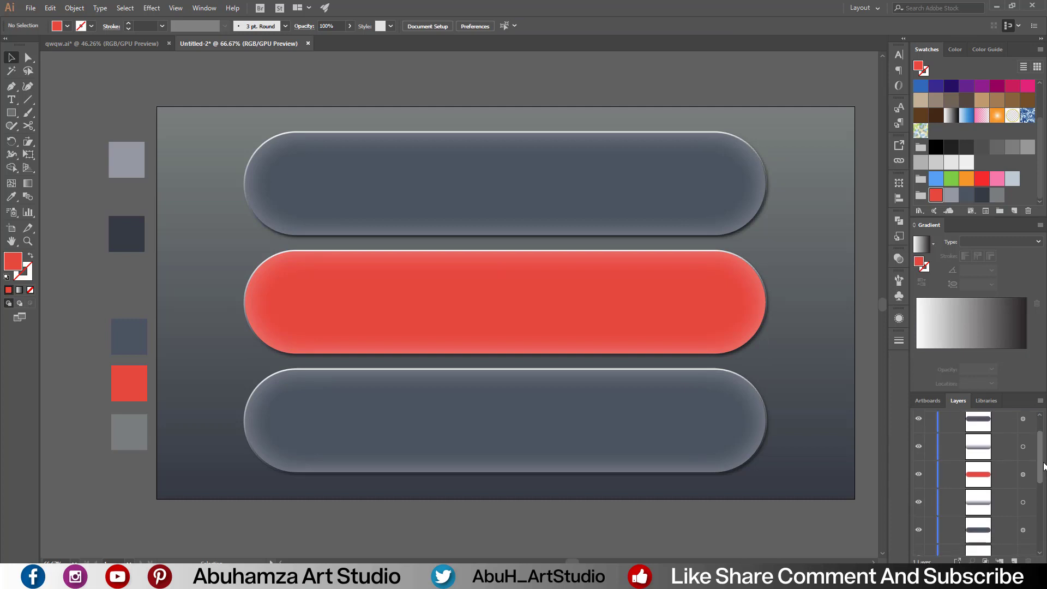
{"action": "left_click", "coordinate": [1023, 501]}
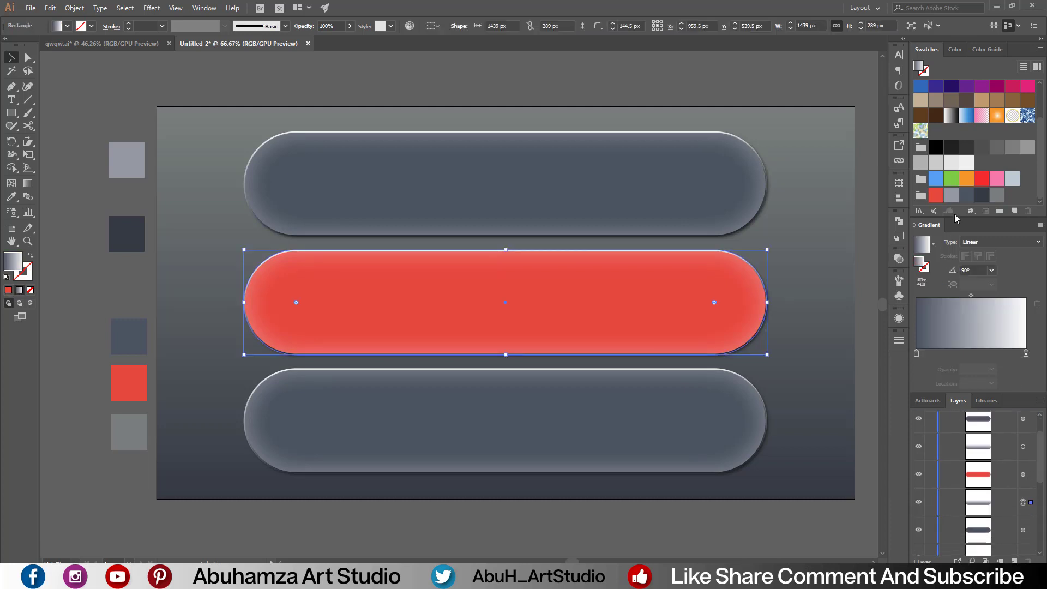
{"action": "left_click_drag", "start_coordinate": [936, 194], "coordinate": [916, 354]}
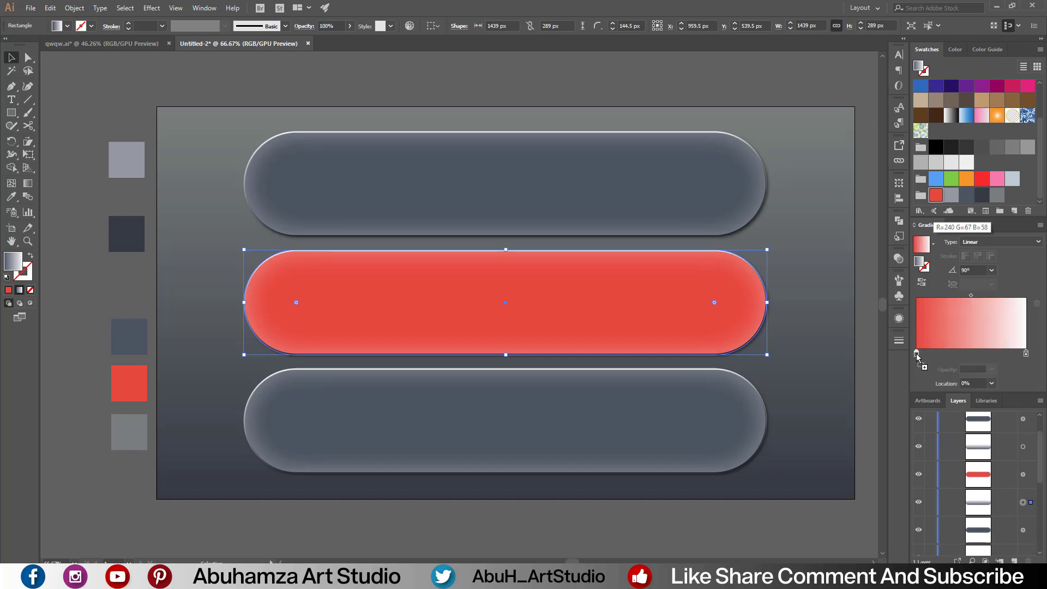
{"action": "left_click", "coordinate": [827, 390]}
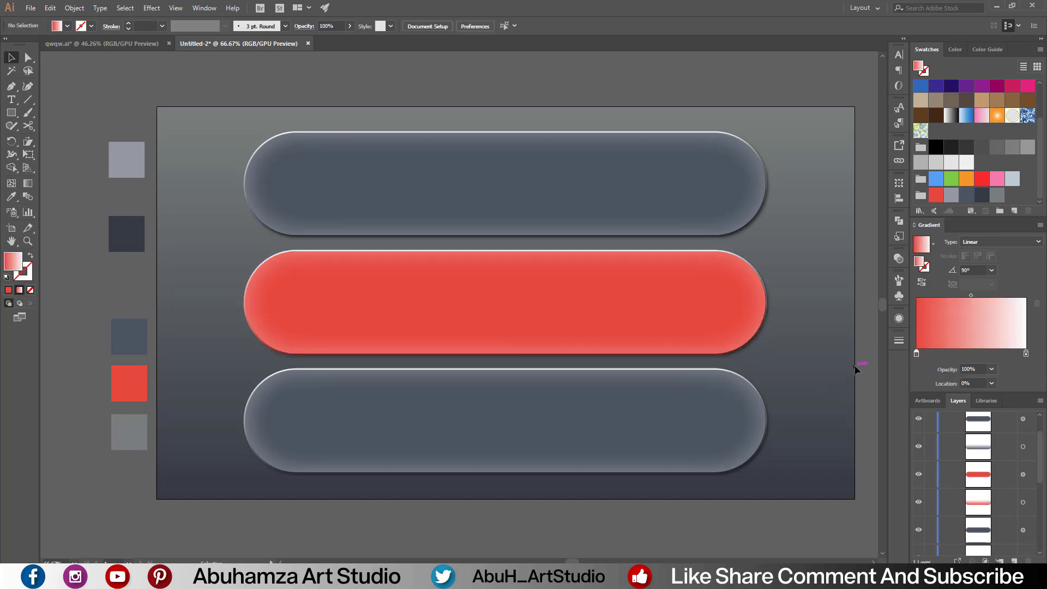
{"action": "left_click", "coordinate": [641, 423]}
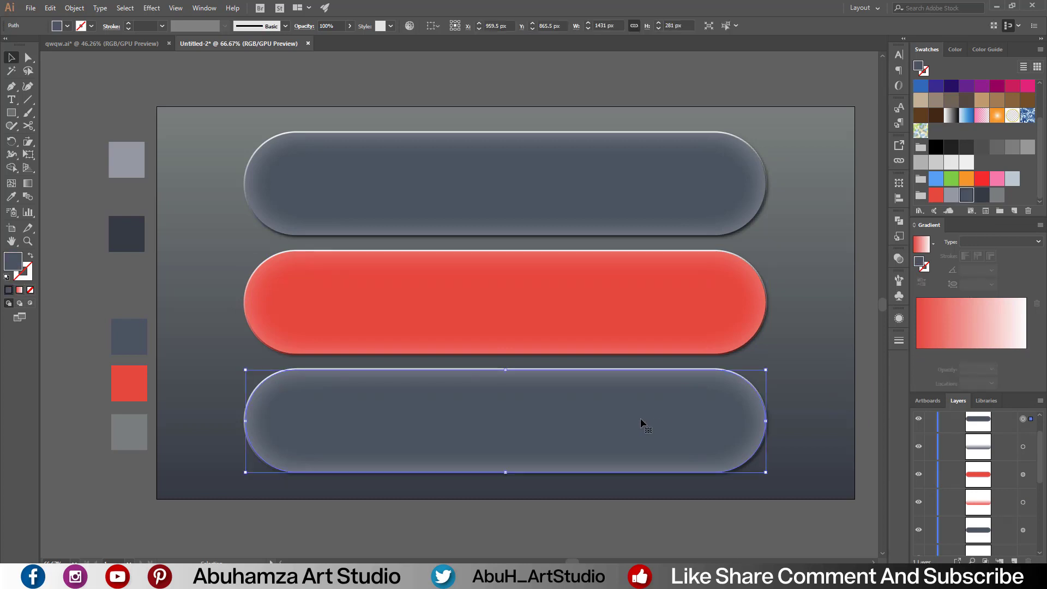
Make the bottom pill light grey with a grey-to-white gloss, then slightly narrow all three pills
{"action": "left_click", "coordinate": [951, 195]}
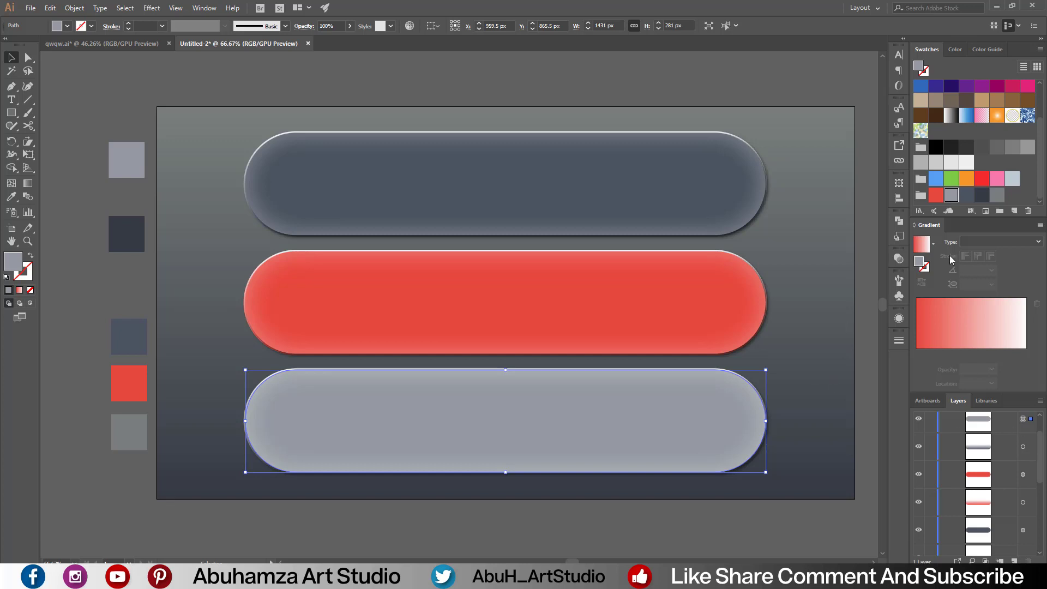
{"action": "left_click", "coordinate": [1023, 447]}
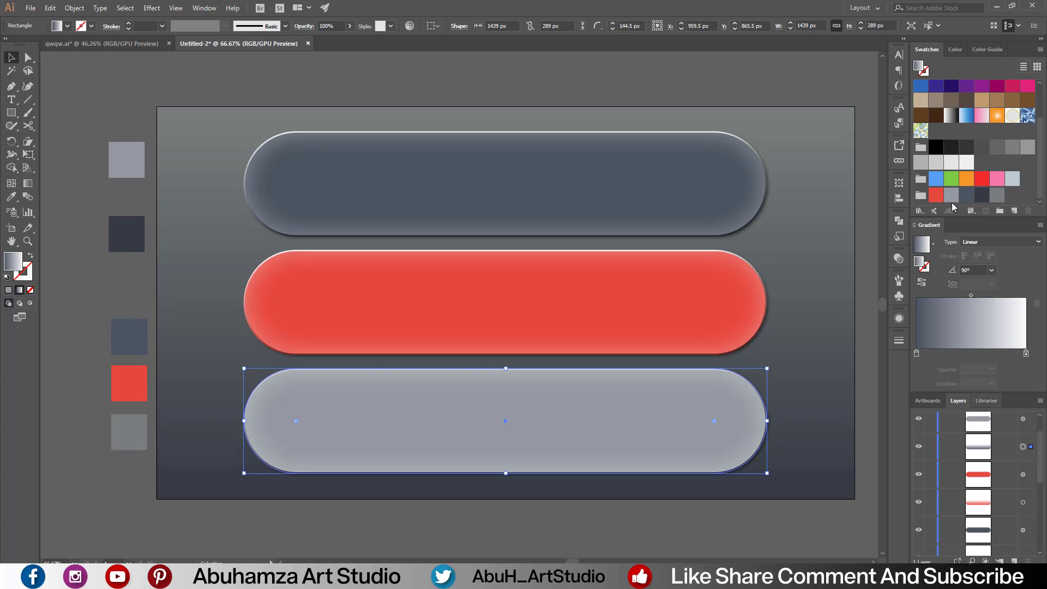
{"action": "left_click", "coordinate": [916, 354]}
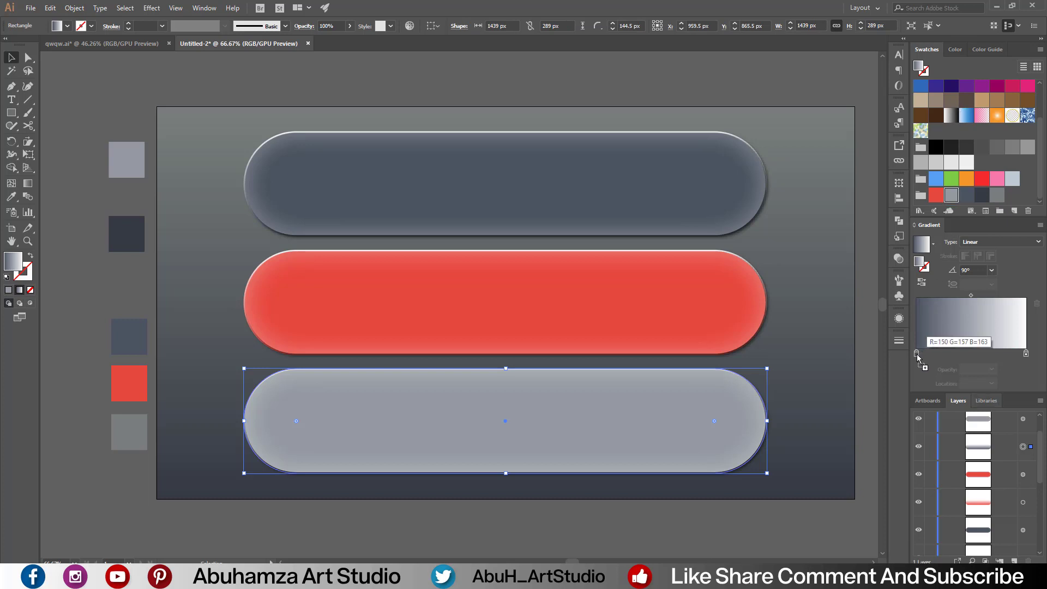
{"action": "left_click_drag", "start_coordinate": [918, 355], "coordinate": [916, 354]}
{"action": "left_click", "coordinate": [861, 377]}
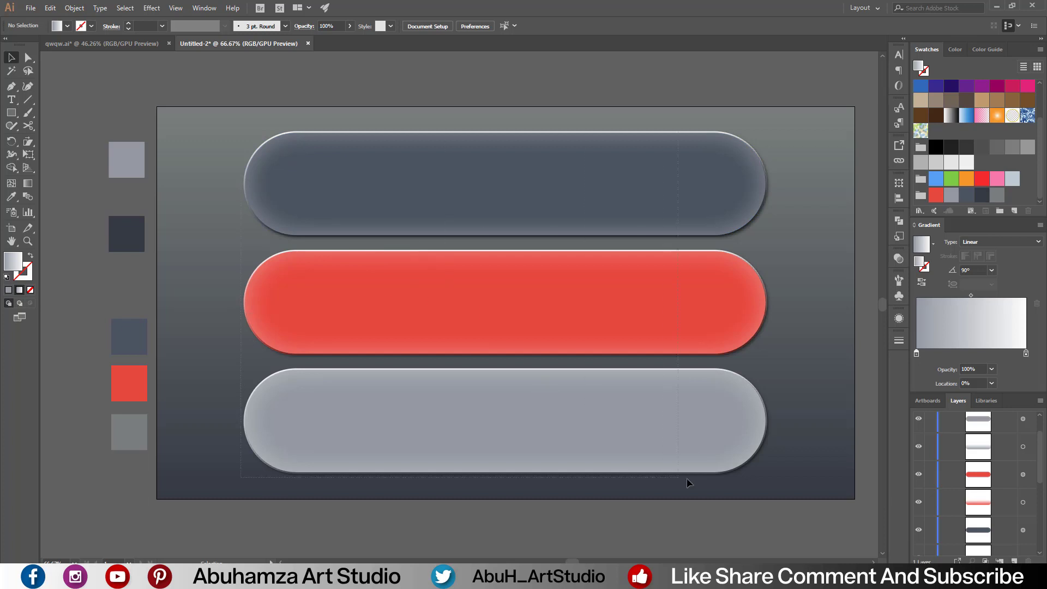
{"action": "mouse_move", "coordinate": [243, 124]}
{"action": "left_mouse_down"}
{"action": "mouse_move", "coordinate": [730, 489]}
{"action": "mouse_move", "coordinate": [758, 467]}
{"action": "left_mouse_up"}
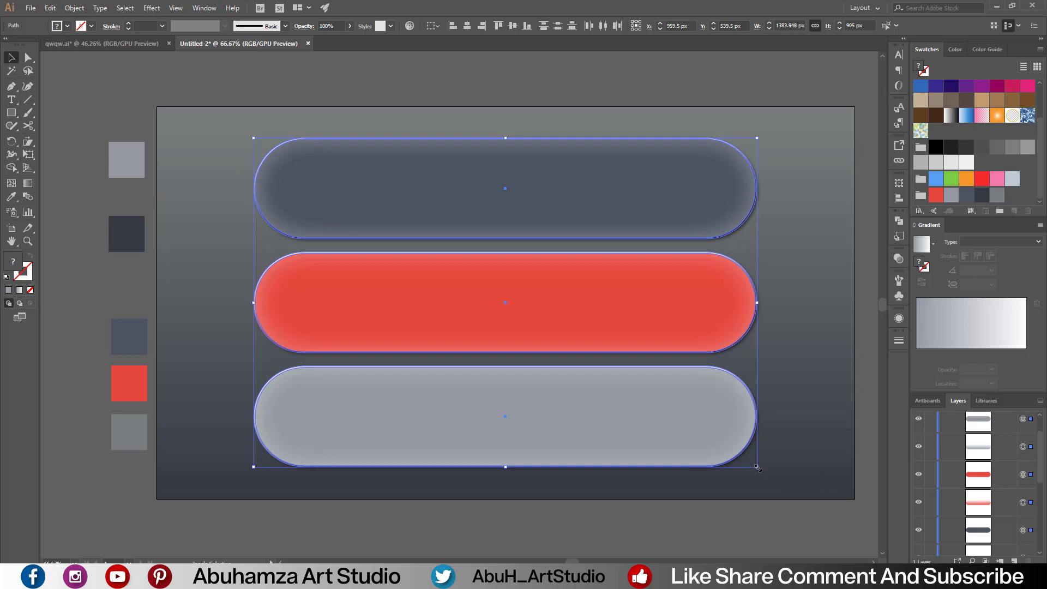
{"action": "left_click", "coordinate": [796, 481]}
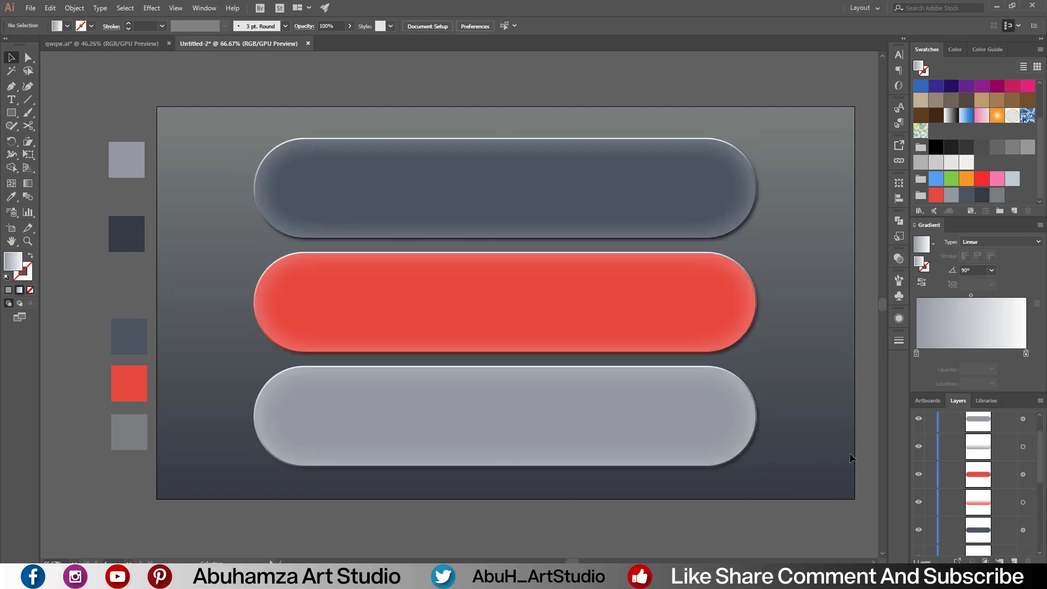
Draw a full-height vertical strip and position it across the three pills
{"action": "left_click", "coordinate": [11, 113]}
{"action": "left_click_drag", "start_coordinate": [338, 107], "coordinate": [455, 498]}
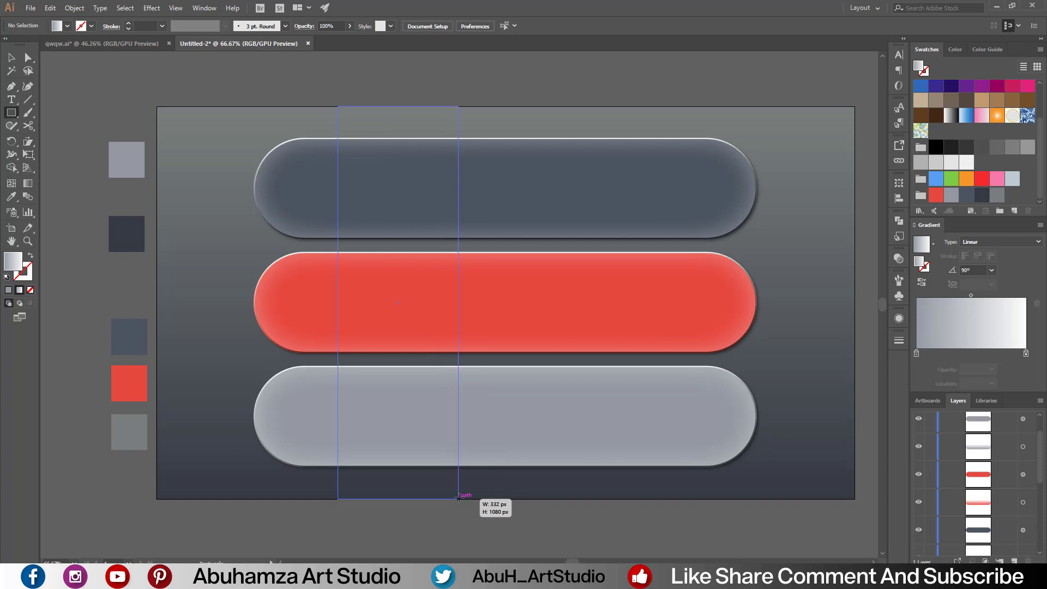
{"action": "left_click_drag", "start_coordinate": [455, 498], "coordinate": [462, 498]}
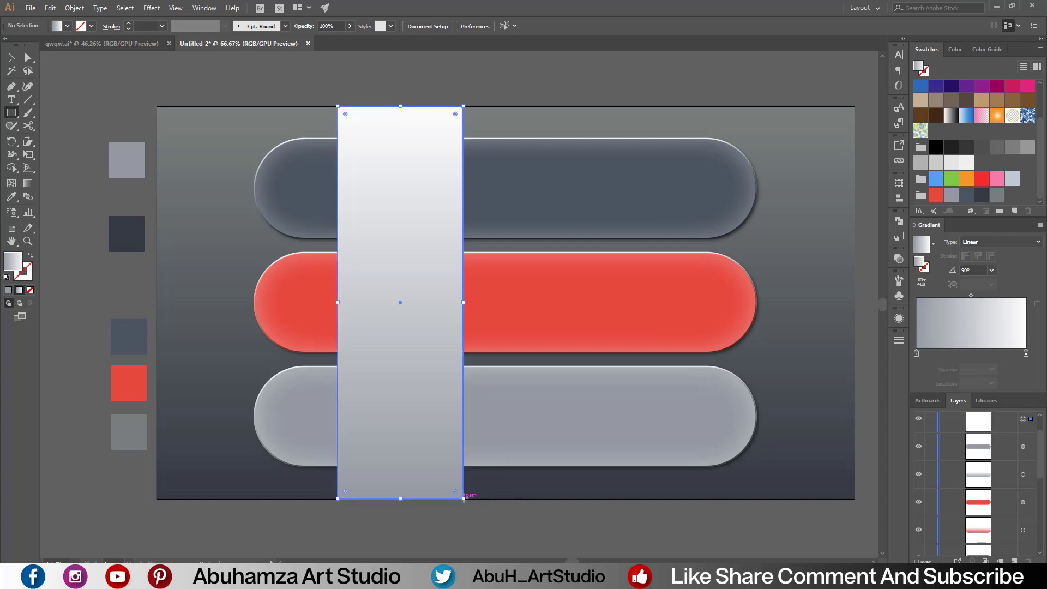
{"action": "left_click", "coordinate": [12, 57]}
{"action": "left_click", "coordinate": [213, 64]}
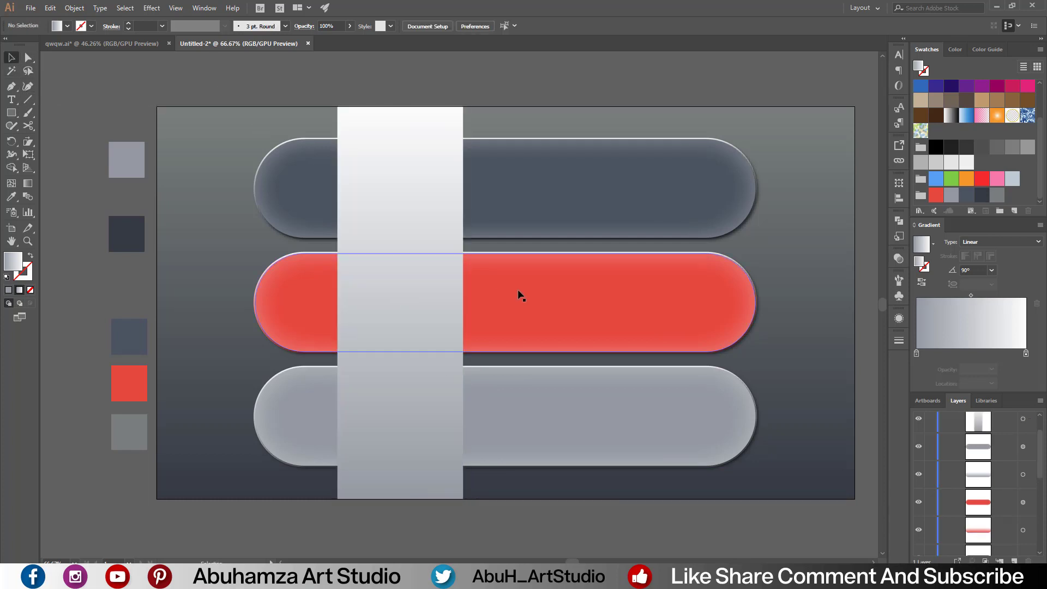
{"action": "left_click_drag", "start_coordinate": [420, 268], "coordinate": [448, 268]}
{"action": "key", "text": "ctrl+shift+a"}
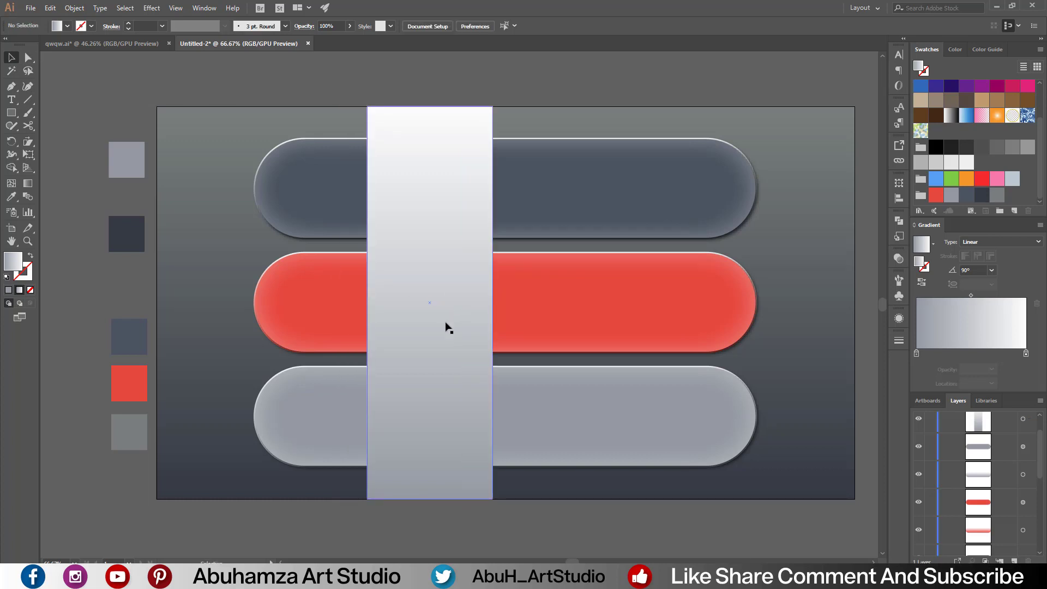
{"action": "left_click_drag", "start_coordinate": [445, 322], "coordinate": [494, 303]}
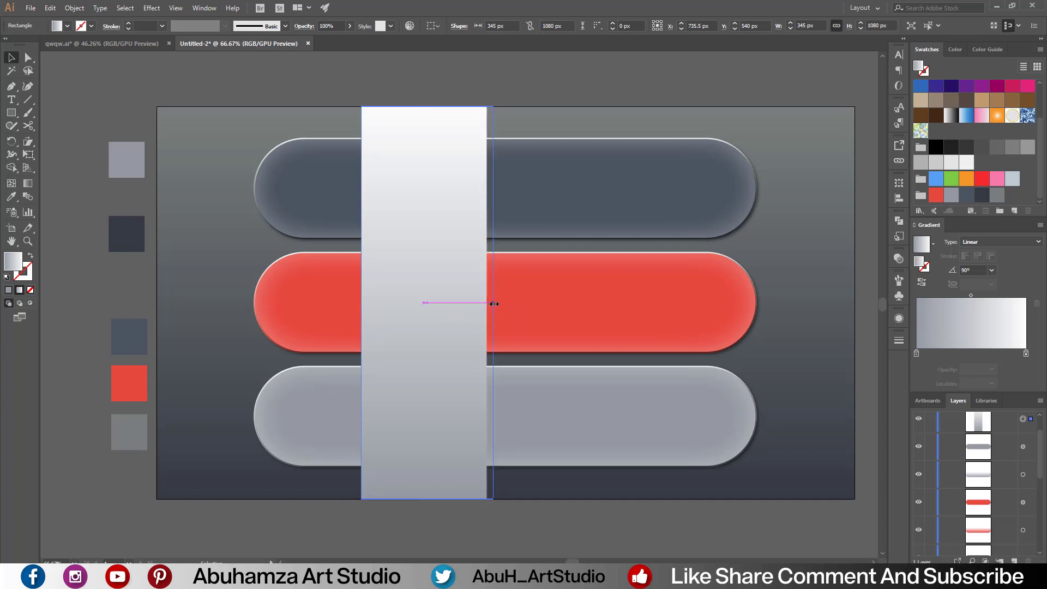
Fill the strip with the dark background gradient sampled by the Eyedropper
{"action": "left_click", "coordinate": [11, 196]}
{"action": "left_click", "coordinate": [225, 209]}
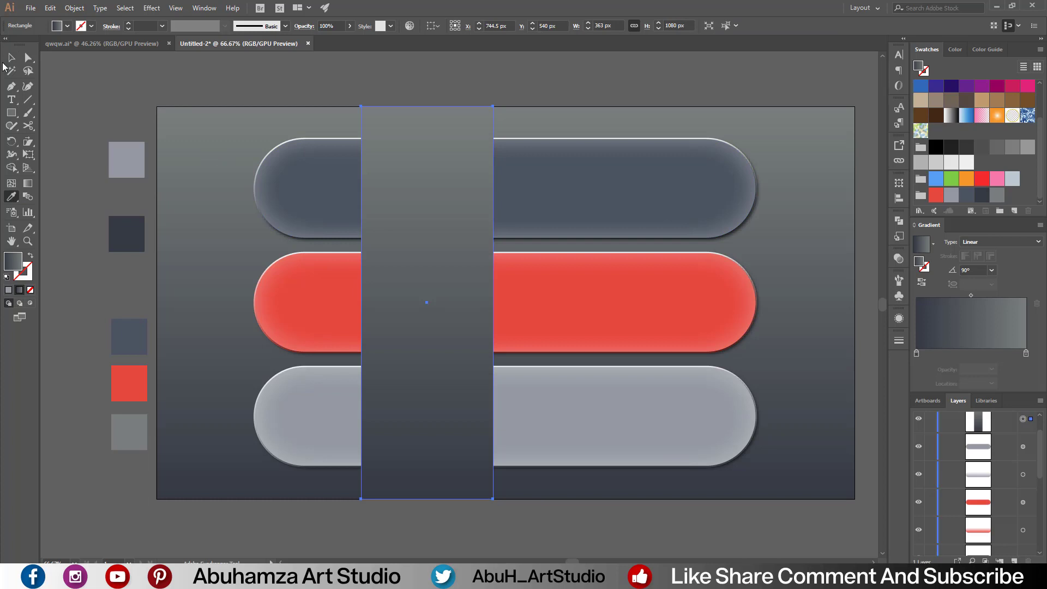
{"action": "left_click", "coordinate": [11, 57]}
{"action": "left_click", "coordinate": [126, 83]}
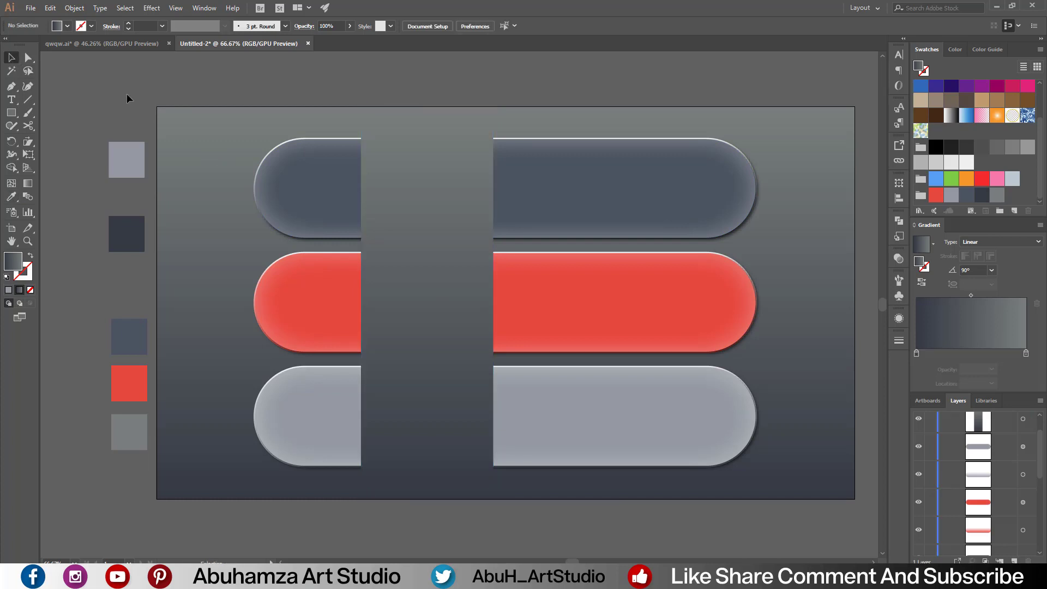
{"action": "left_click", "coordinate": [10, 116]}
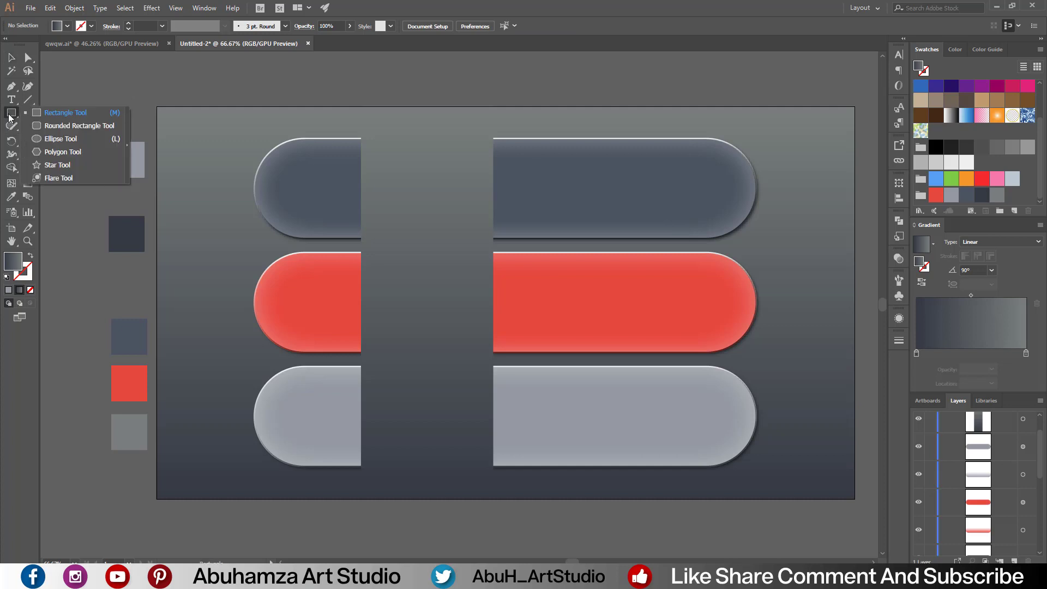
Draw a tall narrow ellipse to the right of the pills
{"action": "left_click", "coordinate": [60, 139]}
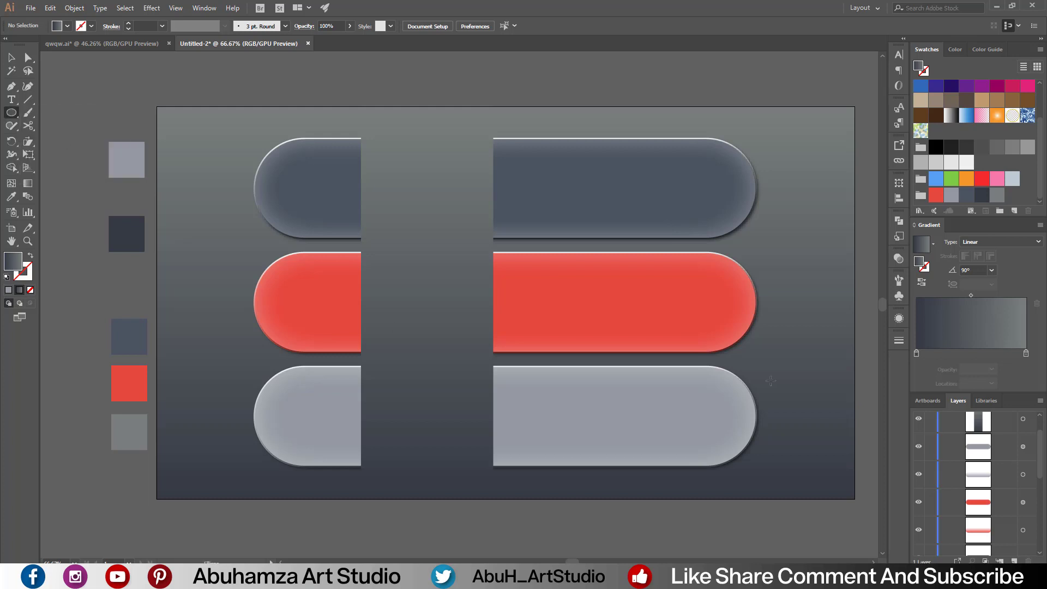
{"action": "scroll", "coordinate": [774, 350], "scroll_direction": "right", "scroll_amount": 2}
{"action": "scroll", "coordinate": [763, 348], "scroll_direction": "right", "scroll_amount": 1}
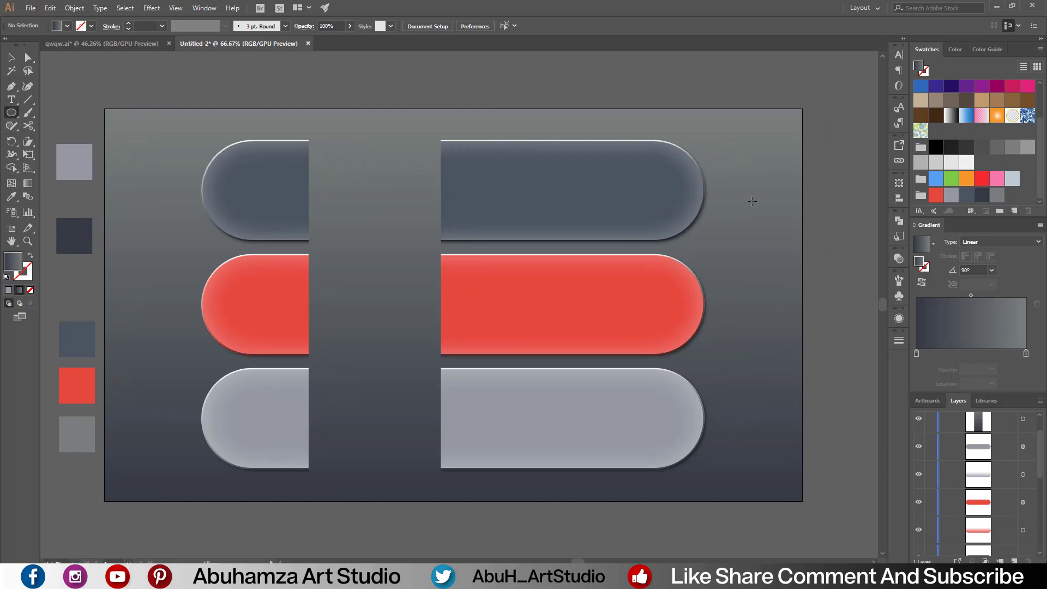
{"action": "left_click_drag", "start_coordinate": [756, 199], "coordinate": [781, 451]}
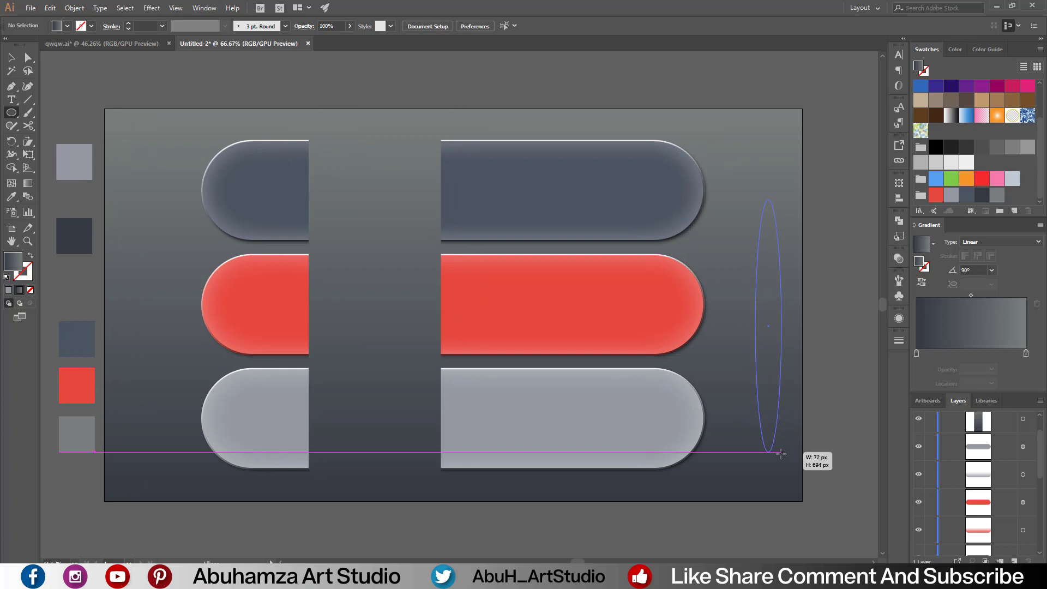
Give the ellipse a reversed radial black-to-white gradient stretched to its height
{"action": "left_click", "coordinate": [932, 243]}
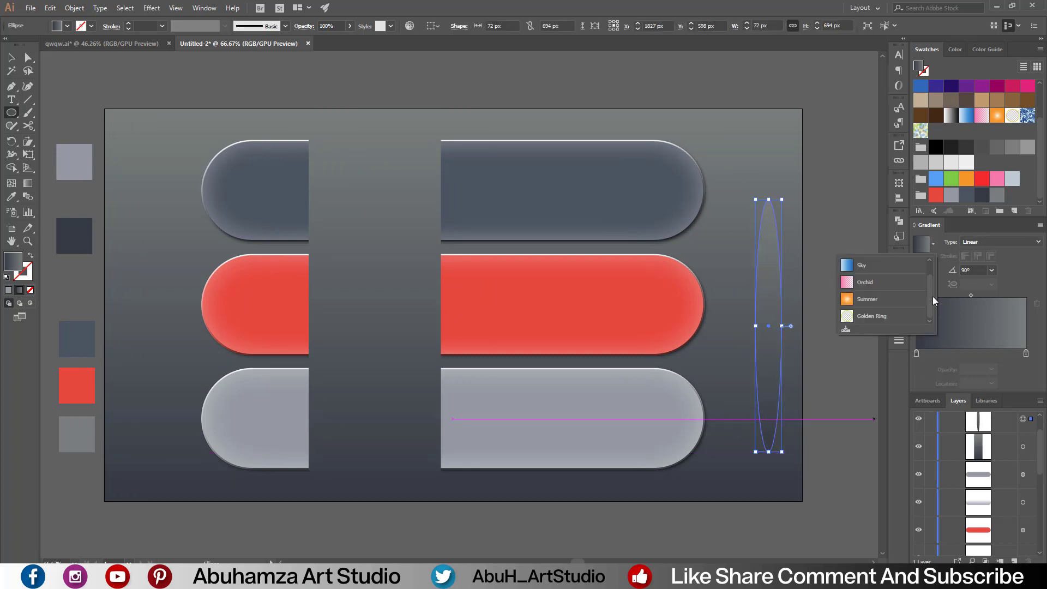
{"action": "left_click_drag", "start_coordinate": [929, 309], "coordinate": [930, 273]}
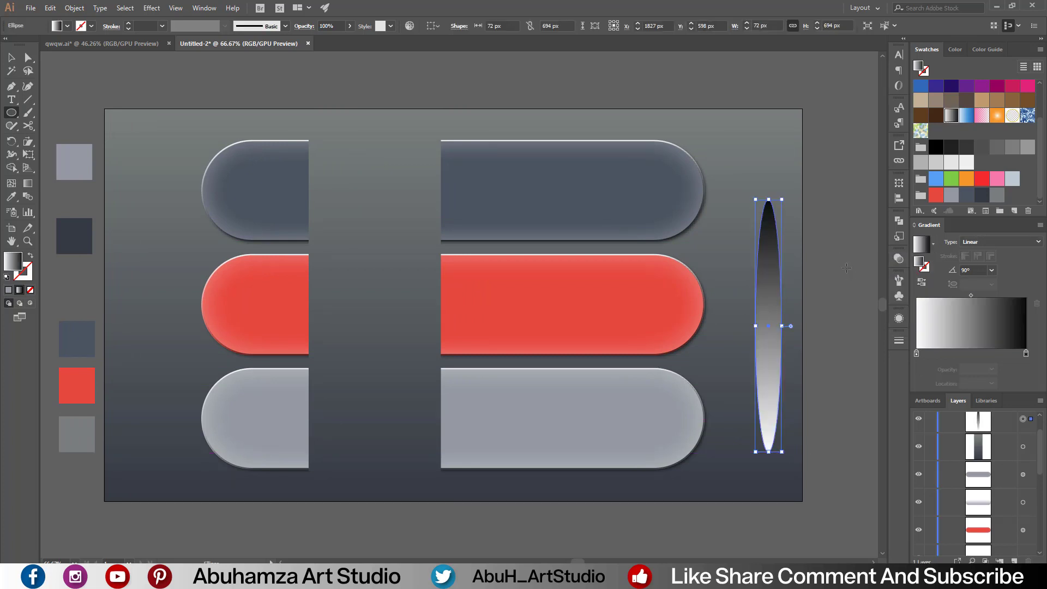
{"action": "left_click", "coordinate": [921, 265]}
{"action": "left_click", "coordinate": [999, 241]}
{"action": "left_click", "coordinate": [975, 254]}
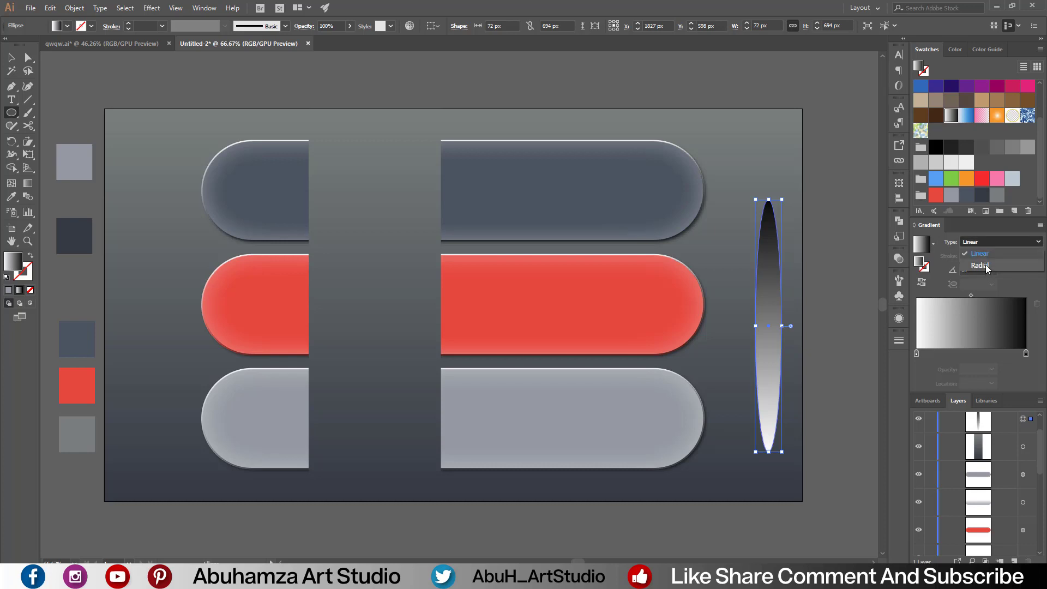
{"action": "left_click", "coordinate": [920, 282]}
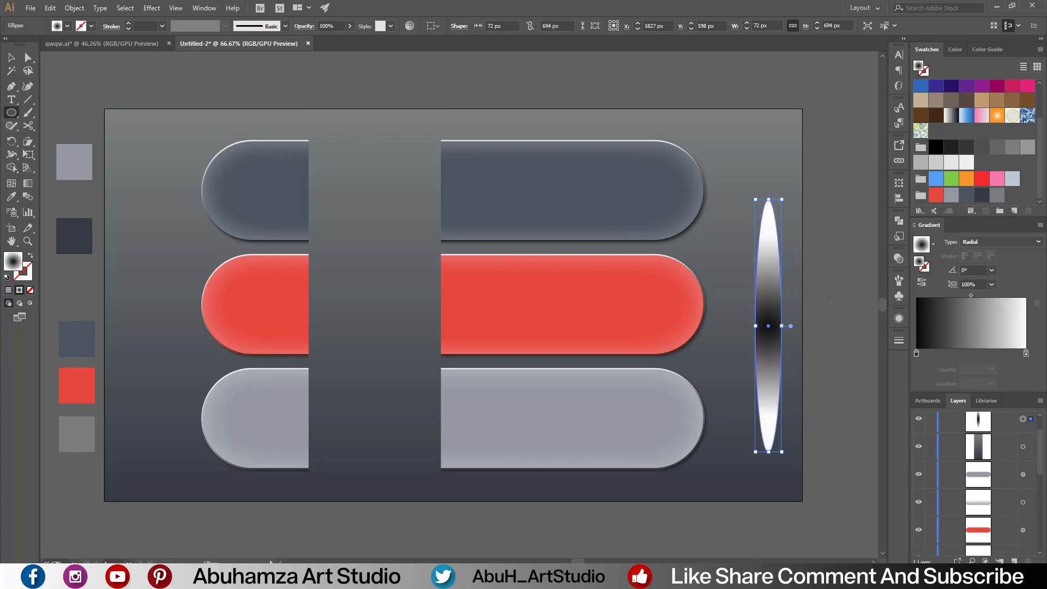
{"action": "left_click", "coordinate": [26, 185]}
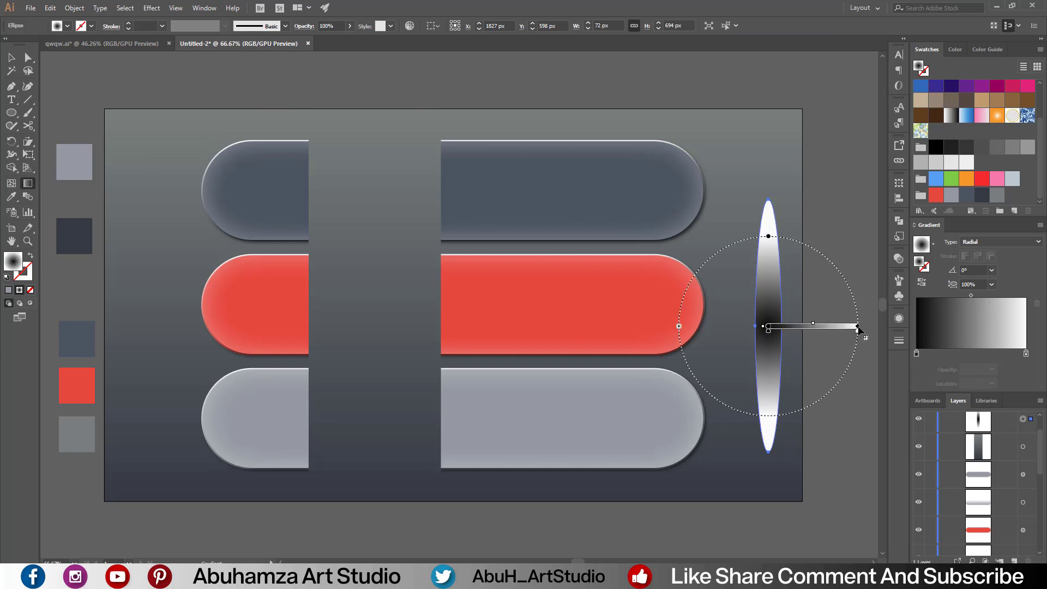
{"action": "mouse_move", "coordinate": [859, 327]}
{"action": "left_mouse_down"}
{"action": "mouse_move", "coordinate": [781, 325]}
{"action": "mouse_move", "coordinate": [765, 195]}
{"action": "left_mouse_up"}
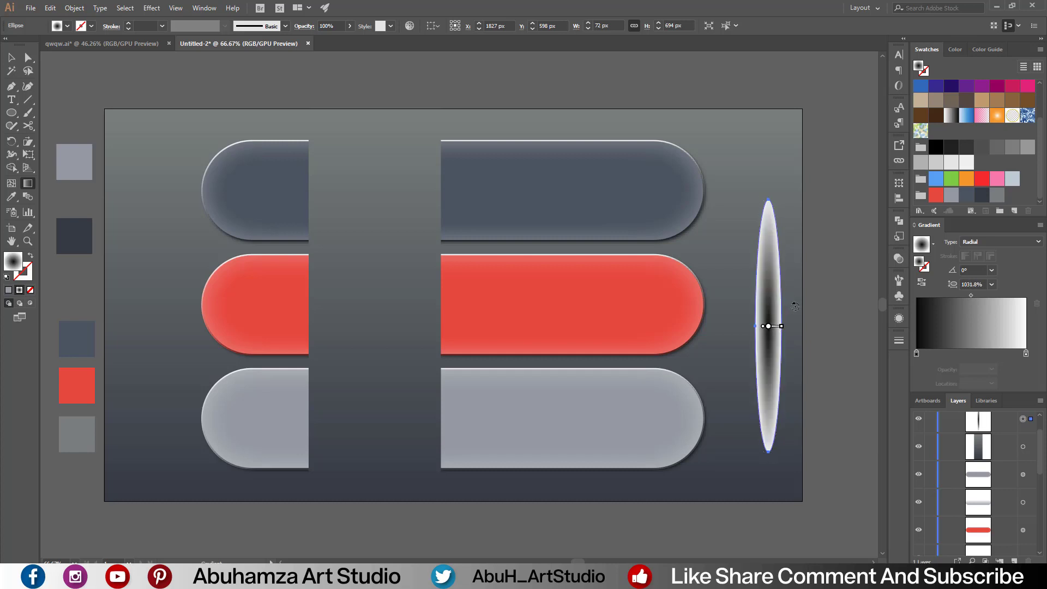
Draw a tall narrow rectangle over the ellipse
{"action": "left_click_drag", "start_coordinate": [11, 112], "coordinate": [37, 117]}
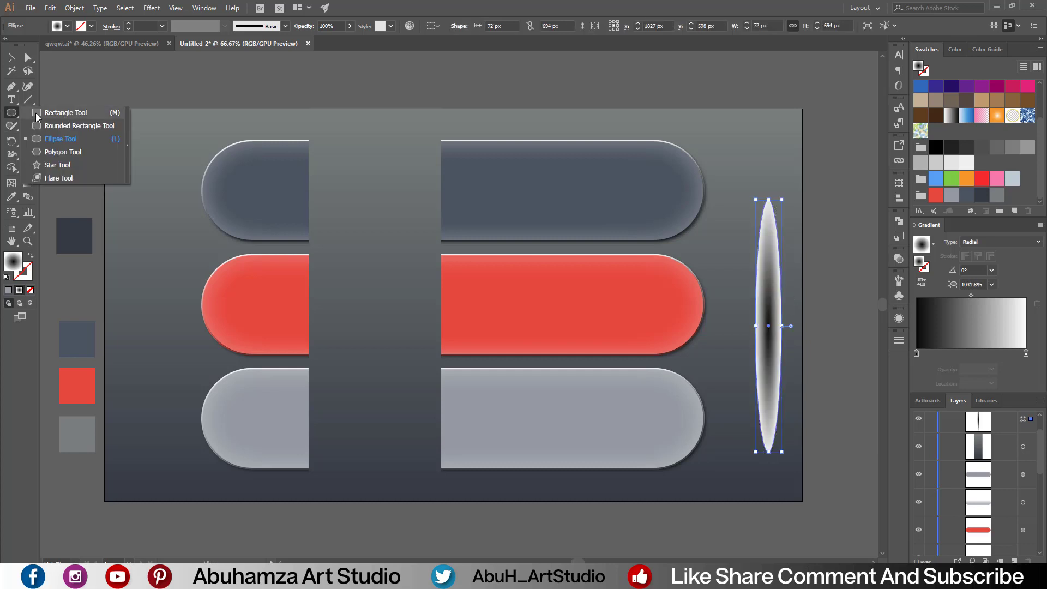
{"action": "left_click", "coordinate": [37, 117]}
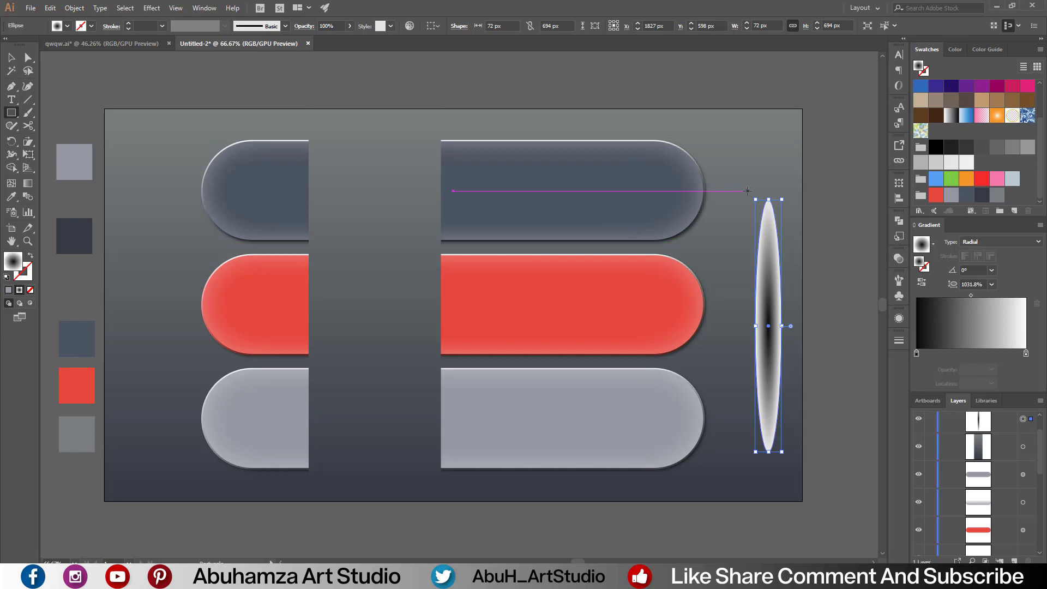
{"action": "left_click_drag", "start_coordinate": [747, 191], "coordinate": [769, 469]}
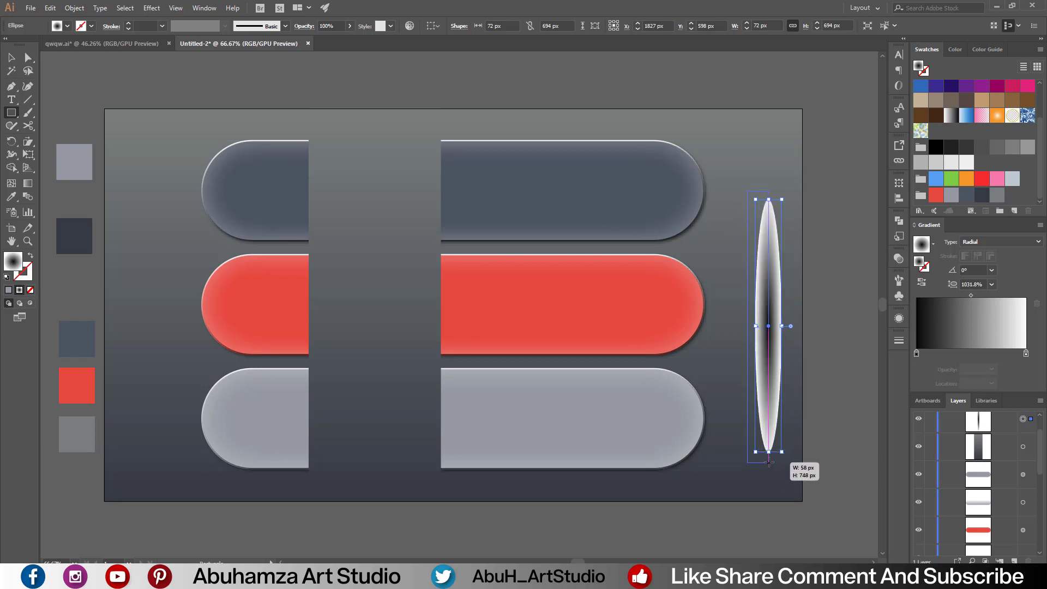
Fill the 58 × 748 px rectangle black and make it the ellipse's unclipped opacity mask
{"action": "left_click_drag", "start_coordinate": [768, 469], "coordinate": [768, 462]}
{"action": "left_click", "coordinate": [936, 148]}
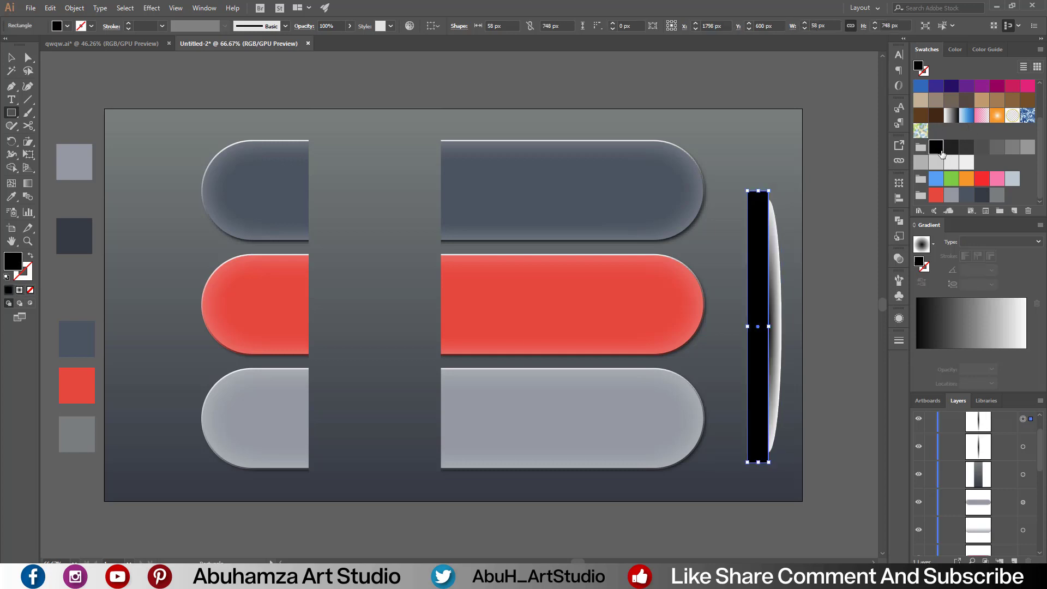
{"action": "key", "text": "v"}
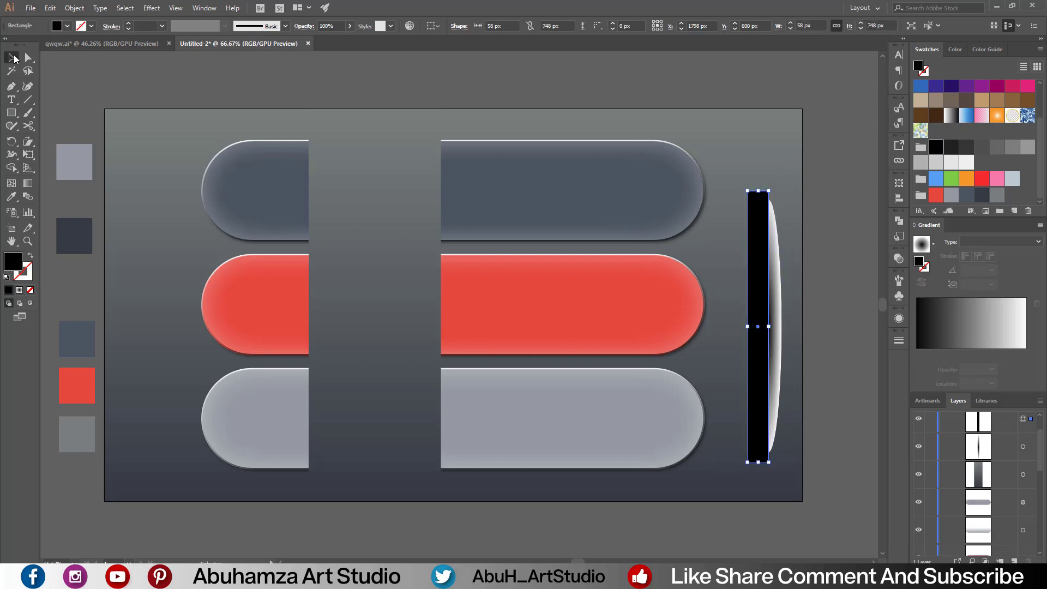
{"action": "left_click_drag", "start_coordinate": [797, 189], "coordinate": [747, 321]}
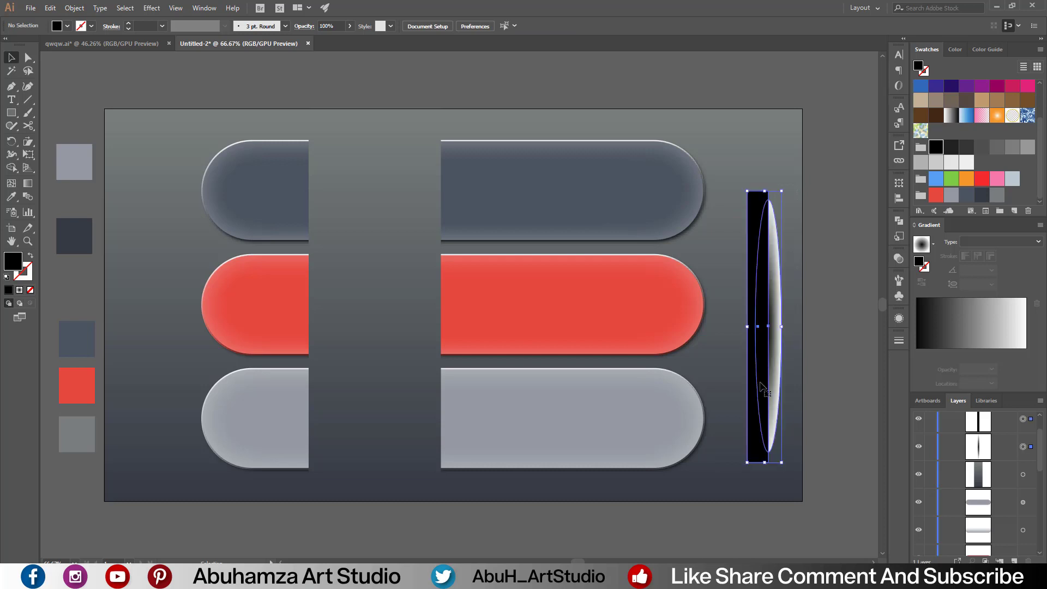
{"action": "left_click", "coordinate": [898, 260]}
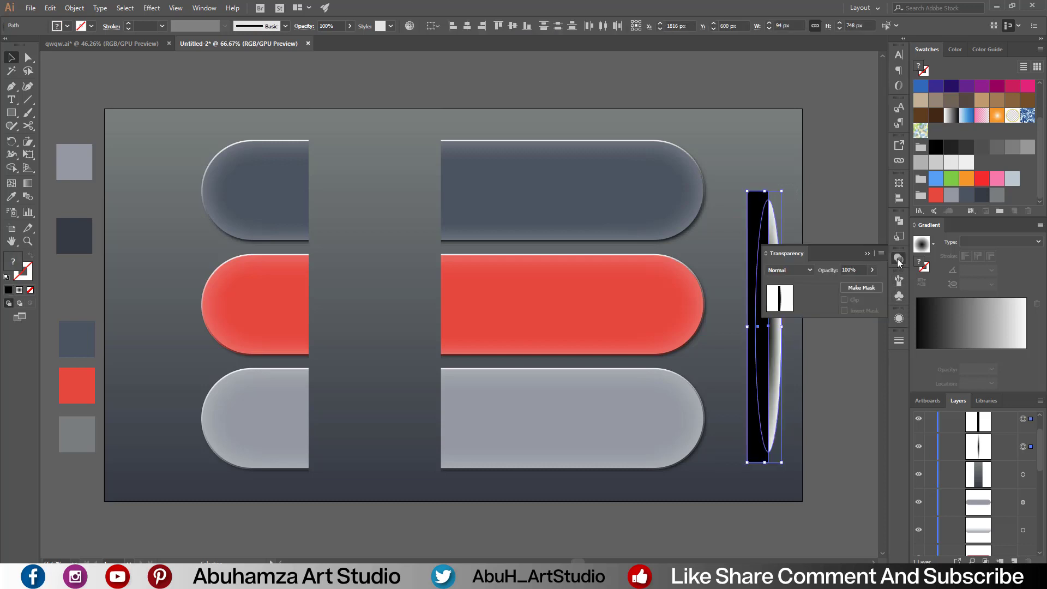
{"action": "left_click", "coordinate": [860, 285]}
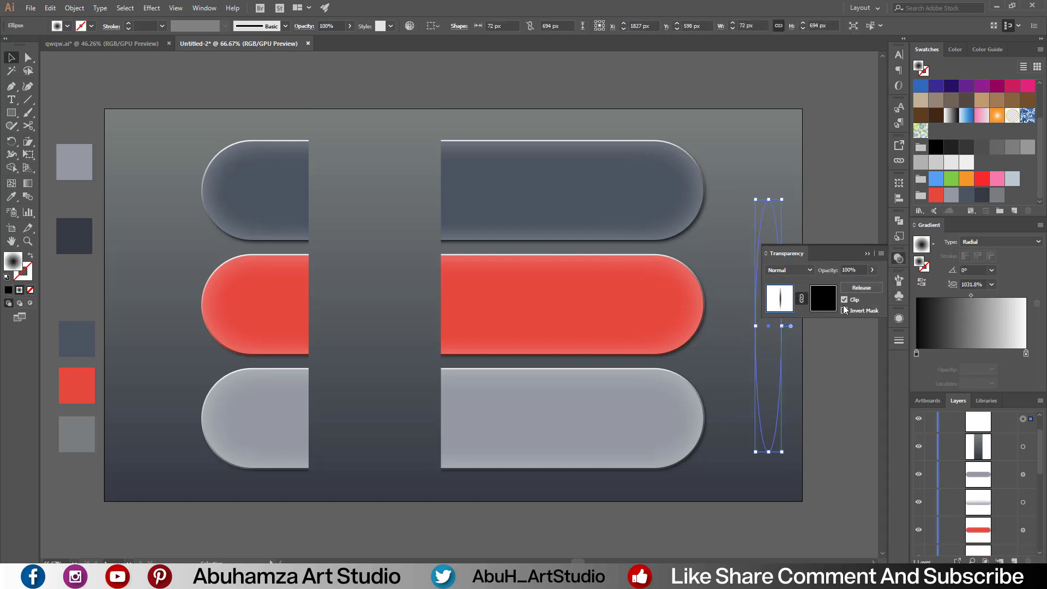
{"action": "left_click", "coordinate": [844, 300]}
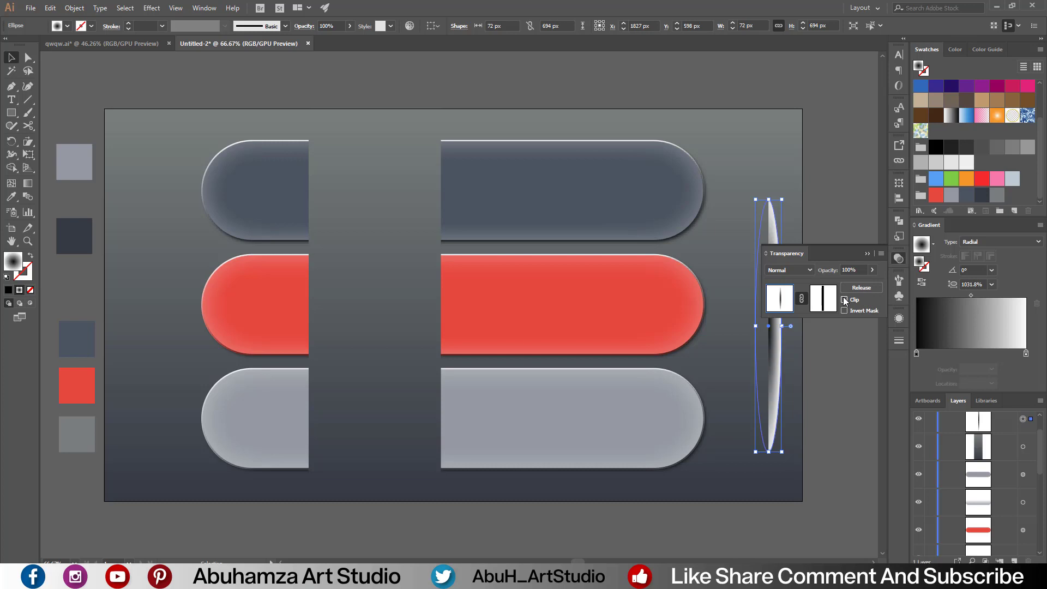
{"action": "left_click", "coordinate": [866, 253]}
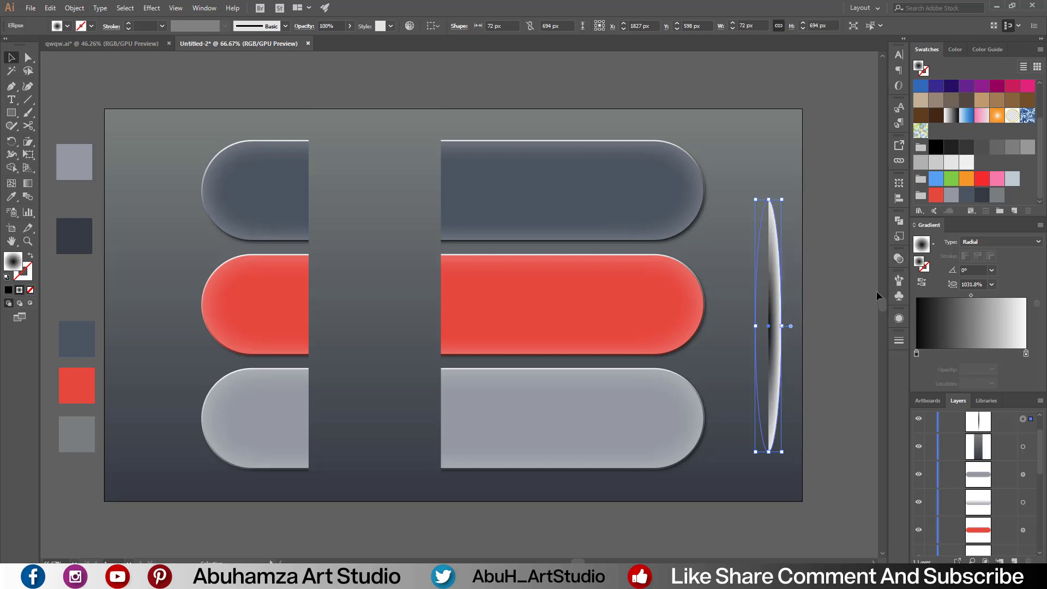
Set the masked ellipse's blend mode to Multiply
{"action": "left_click", "coordinate": [899, 260]}
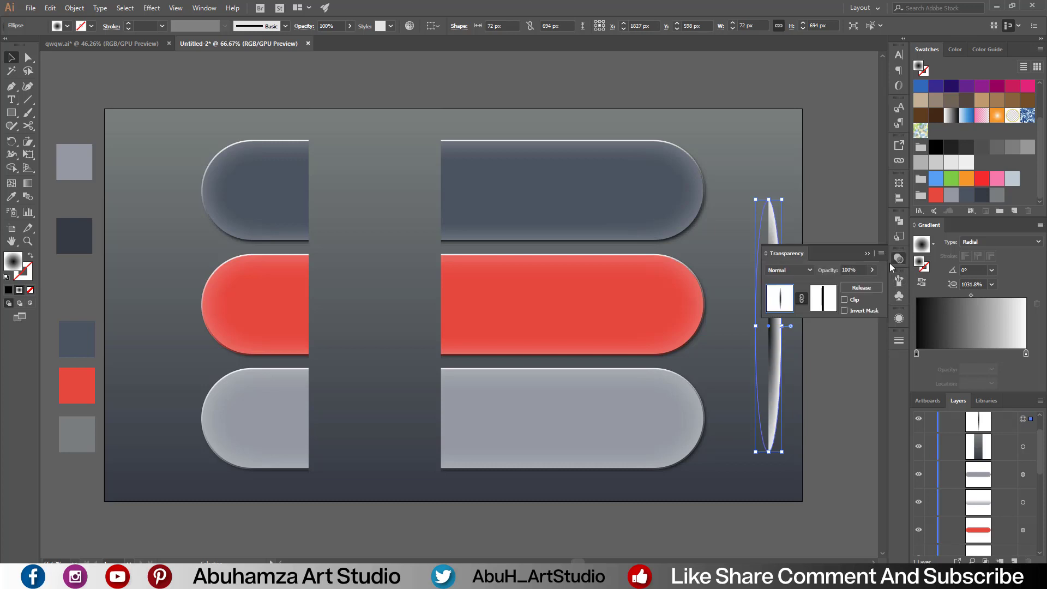
{"action": "left_click", "coordinate": [808, 270]}
{"action": "left_click", "coordinate": [804, 309]}
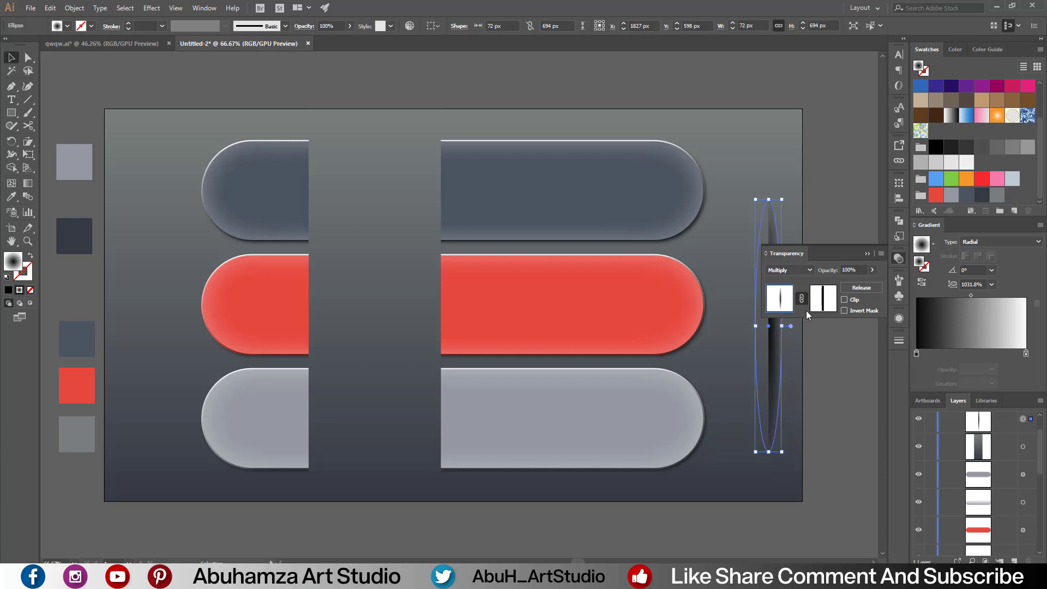
{"action": "left_click", "coordinate": [867, 254]}
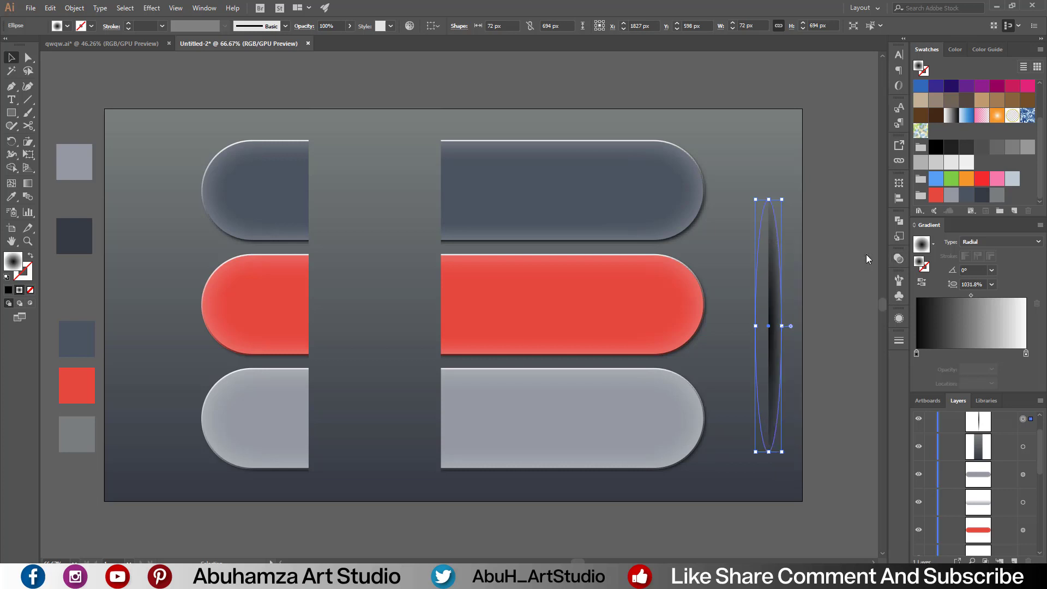
{"action": "left_click", "coordinate": [860, 227]}
{"action": "left_click", "coordinate": [766, 278]}
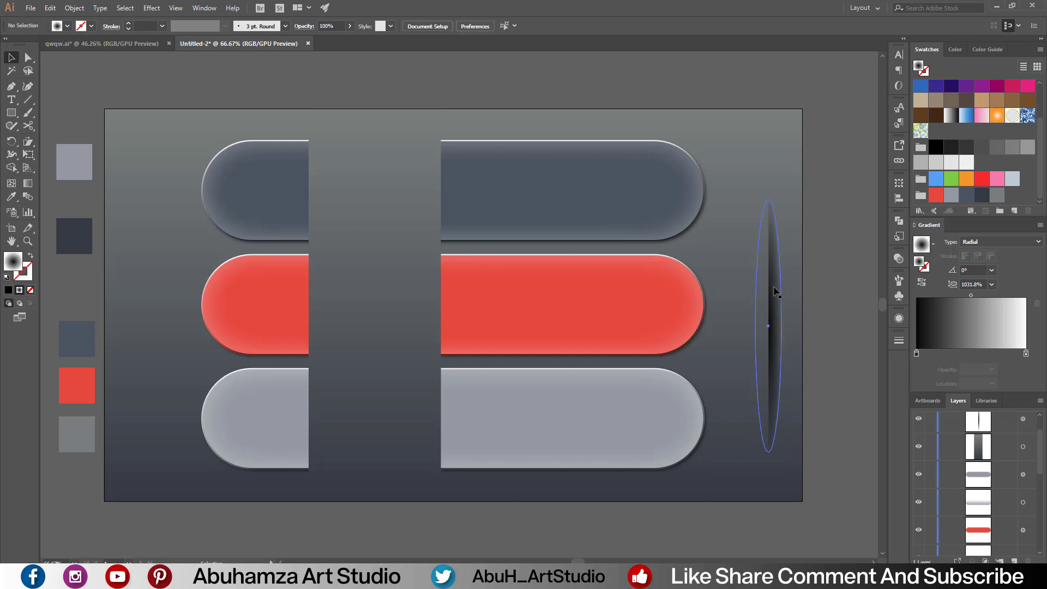
{"action": "left_click", "coordinate": [51, 9]}
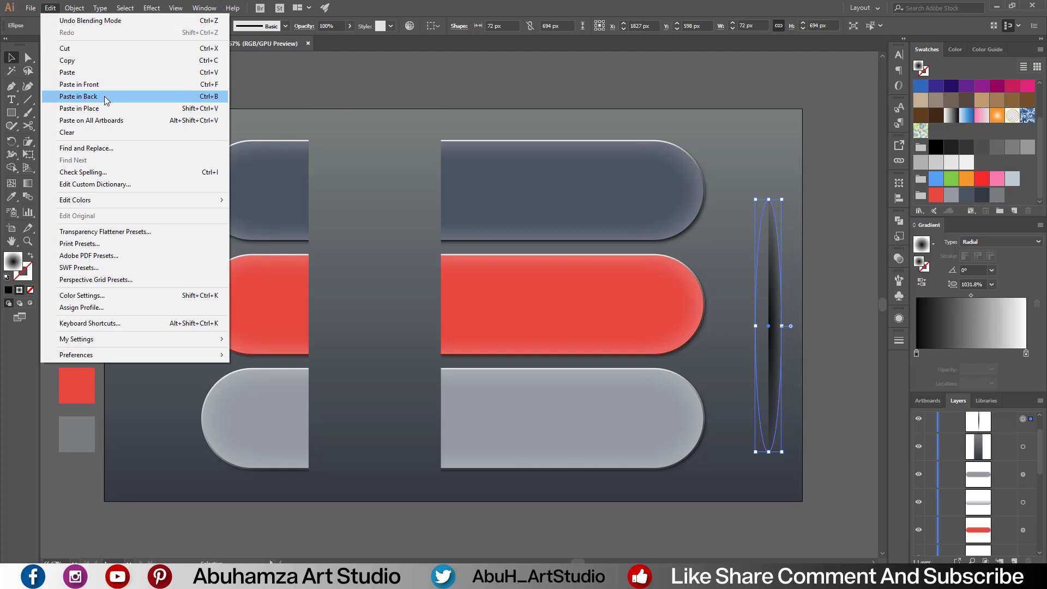
Paste a copy of the masked ellipse in front and rotate it 180 degrees
{"action": "left_click", "coordinate": [90, 61]}
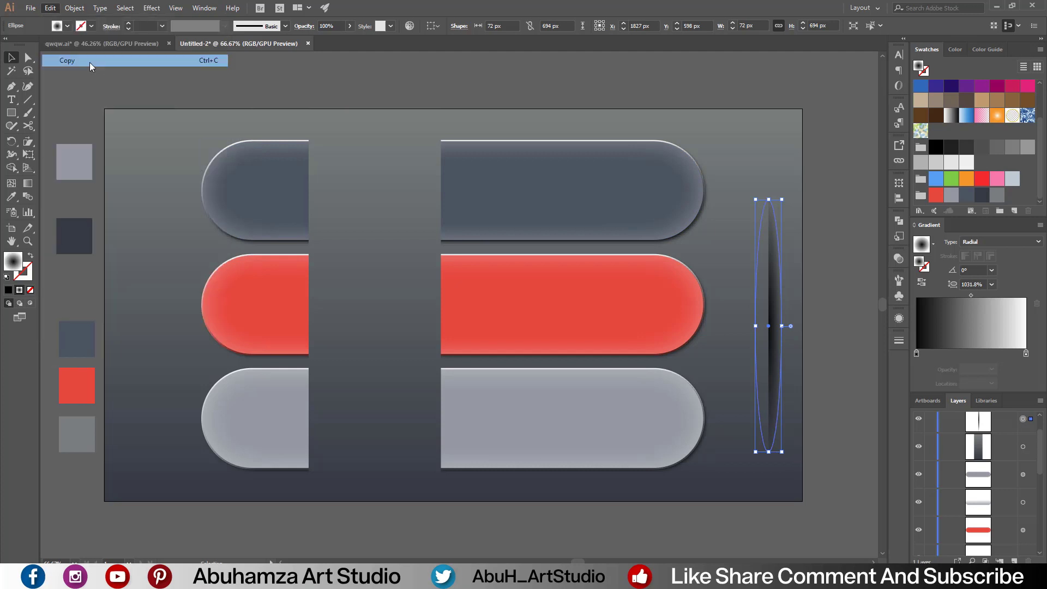
{"action": "left_click", "coordinate": [51, 8]}
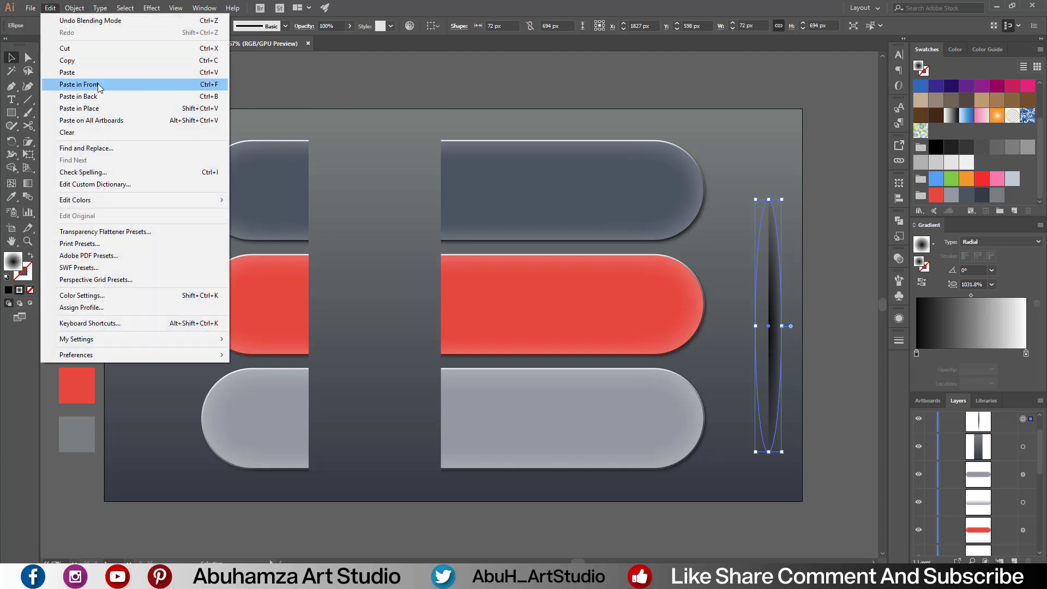
{"action": "left_click", "coordinate": [98, 85]}
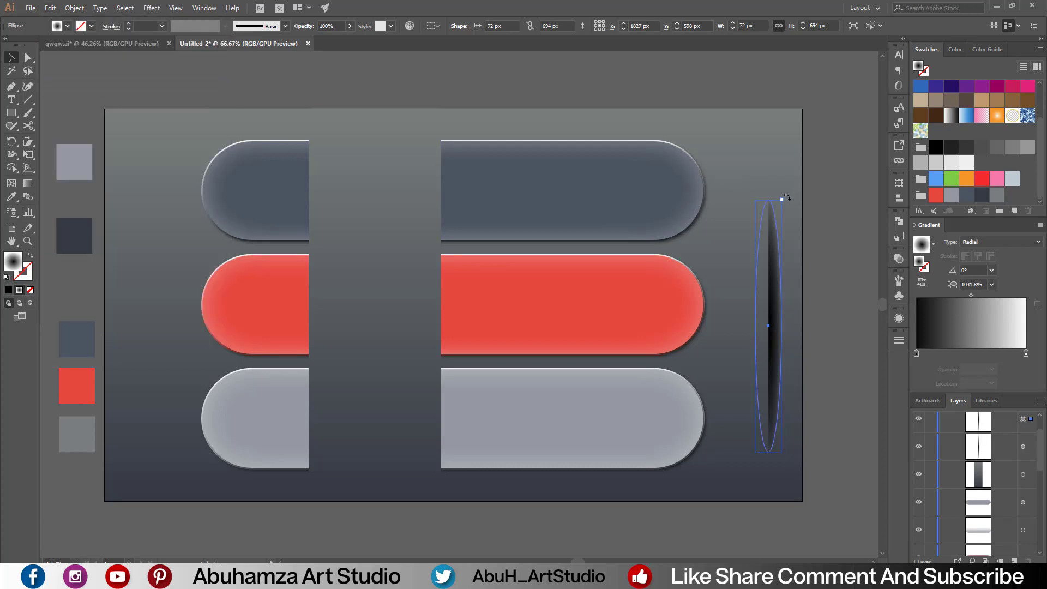
{"action": "left_click_drag", "start_coordinate": [785, 197], "coordinate": [733, 426]}
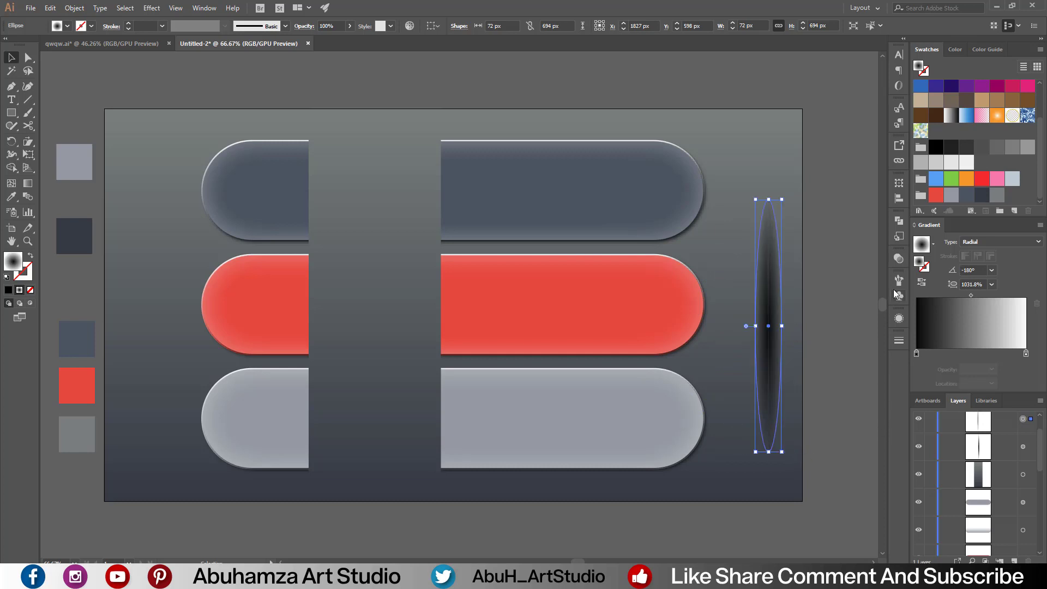
{"action": "left_click", "coordinate": [899, 259]}
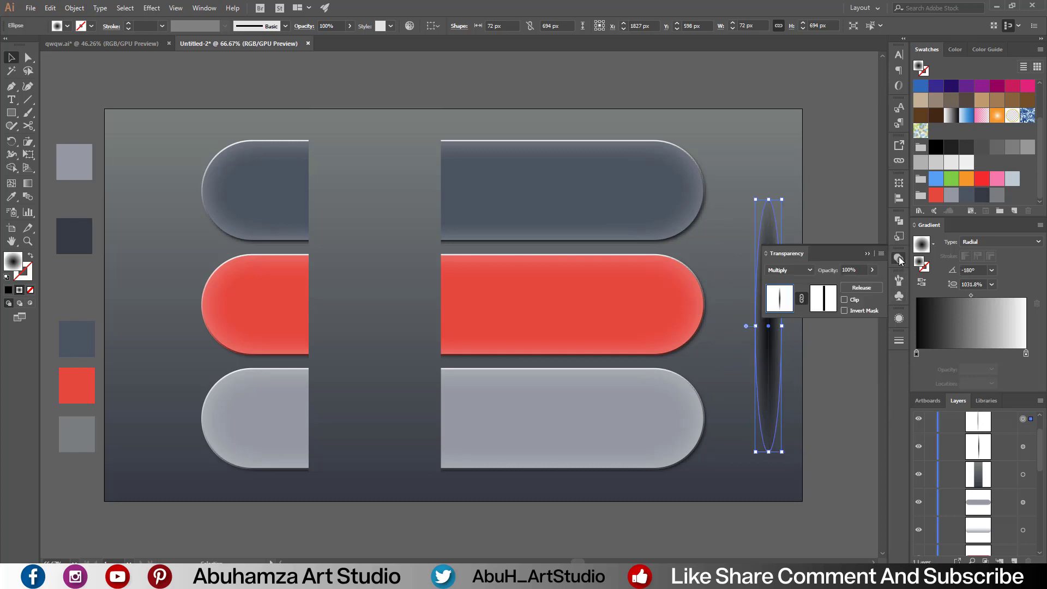
{"action": "left_click", "coordinate": [844, 300]}
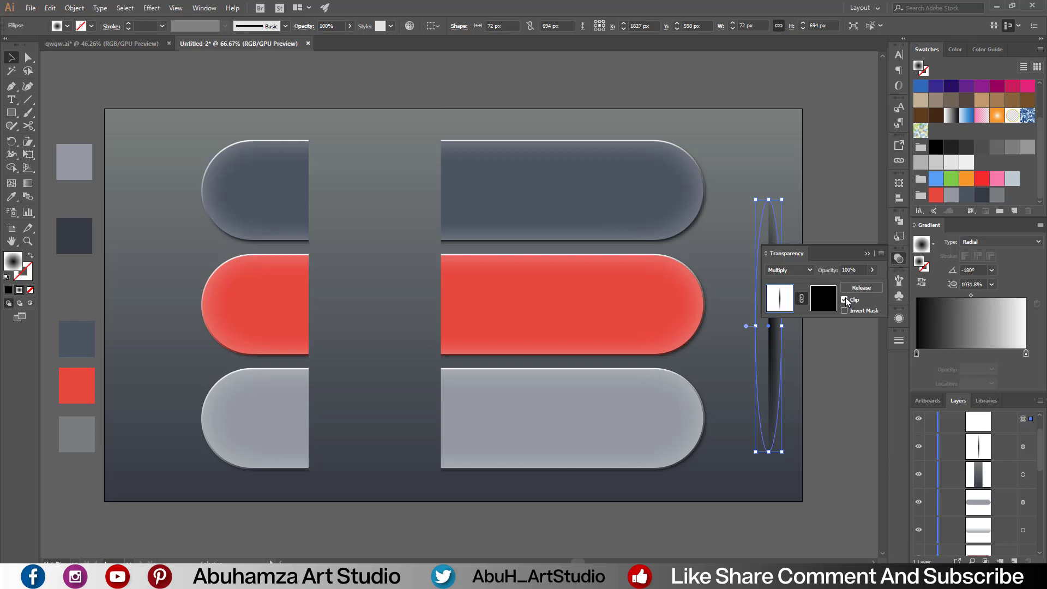
{"action": "left_click", "coordinate": [845, 300]}
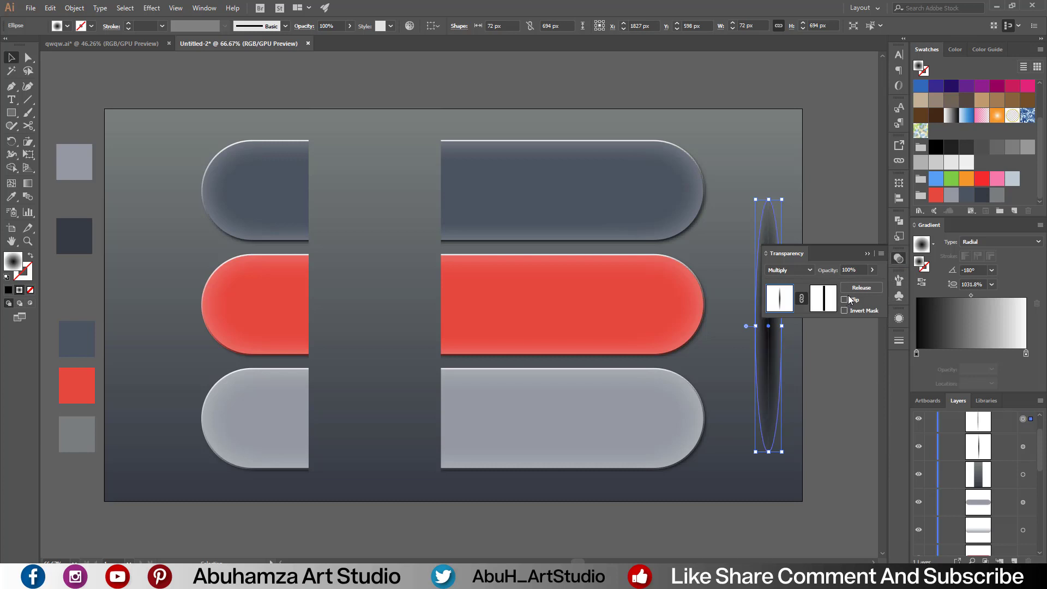
{"action": "left_click", "coordinate": [867, 254]}
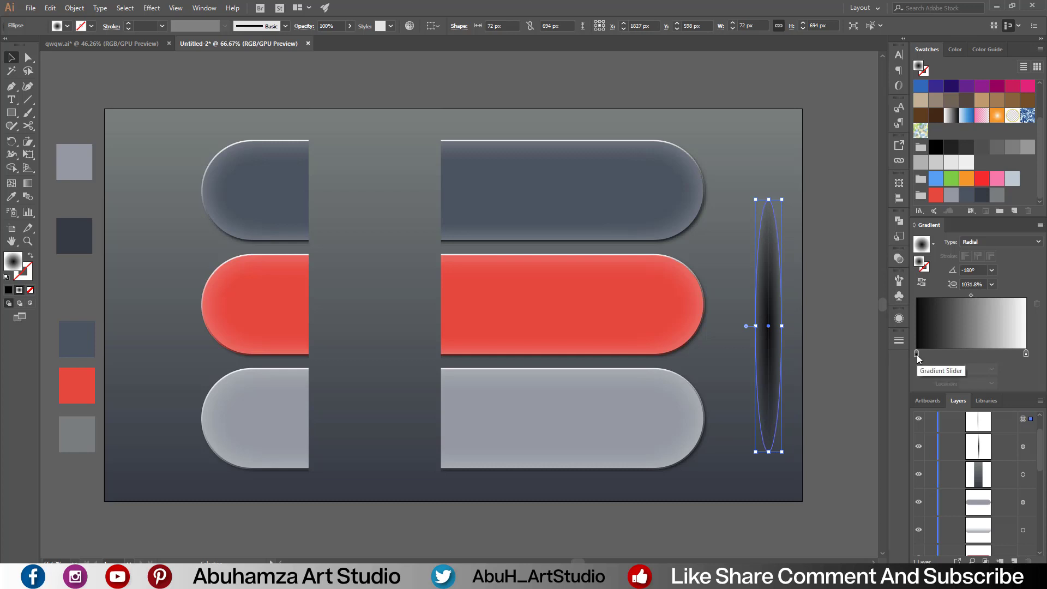
Reverse the copy's gradient to white-to-black and set its blend mode to Screen
{"action": "left_click", "coordinate": [922, 282]}
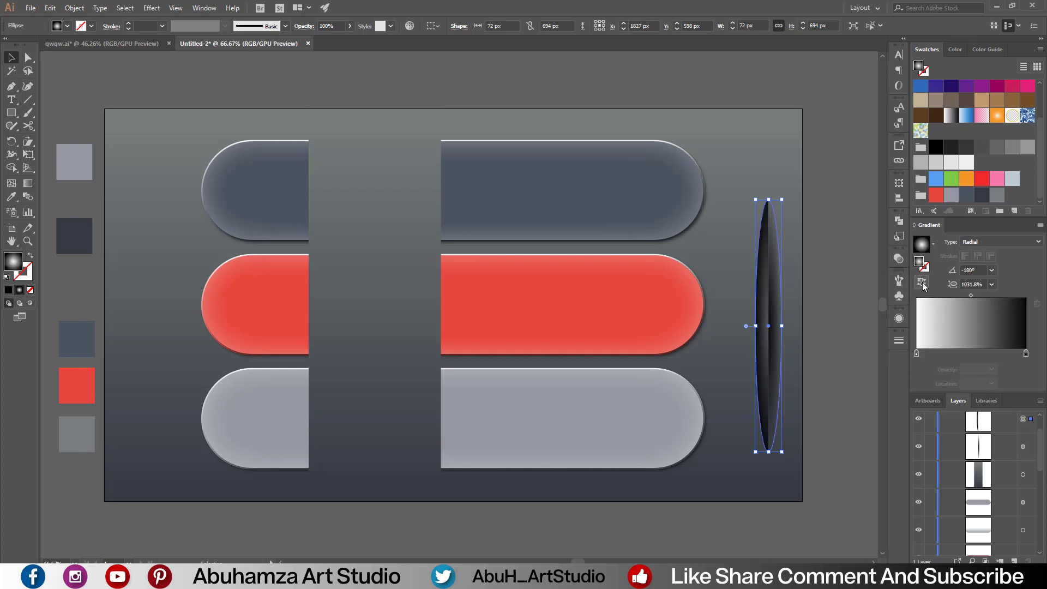
{"action": "left_click", "coordinate": [1025, 354]}
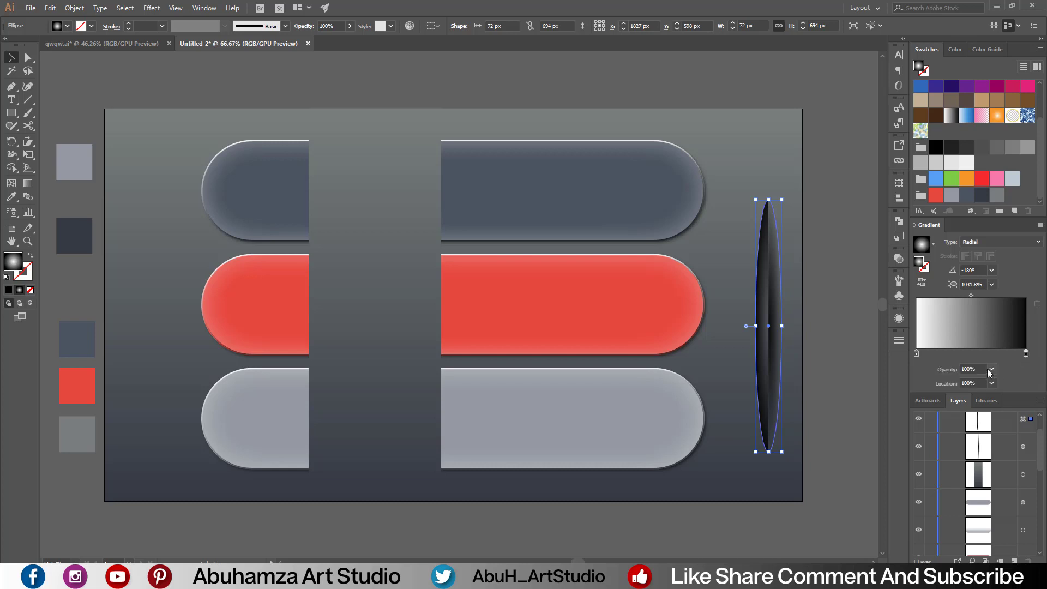
{"action": "left_click", "coordinate": [991, 370]}
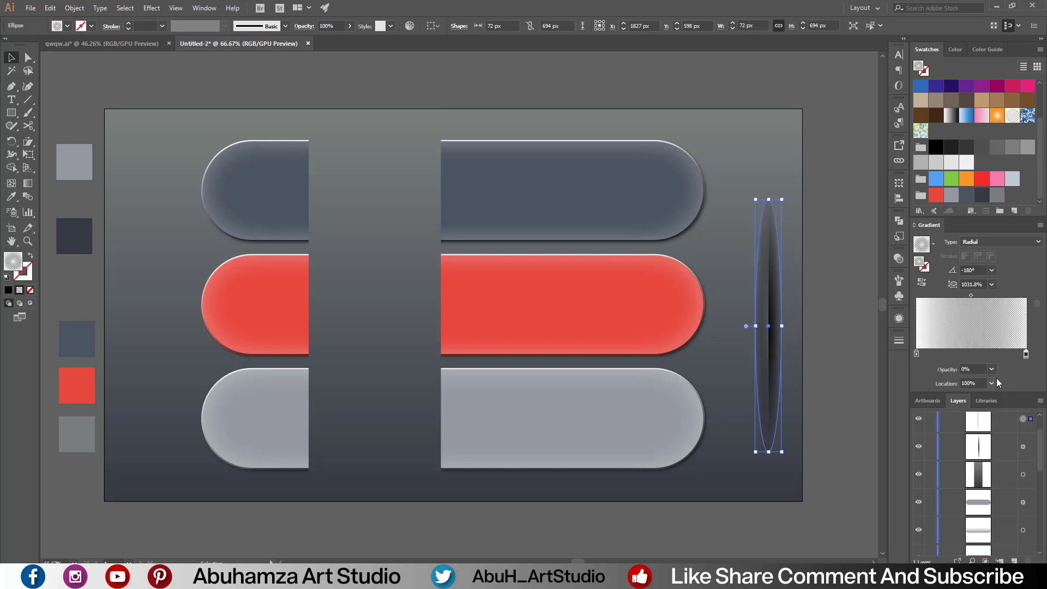
{"action": "left_click", "coordinate": [899, 261]}
{"action": "left_click", "coordinate": [807, 271]}
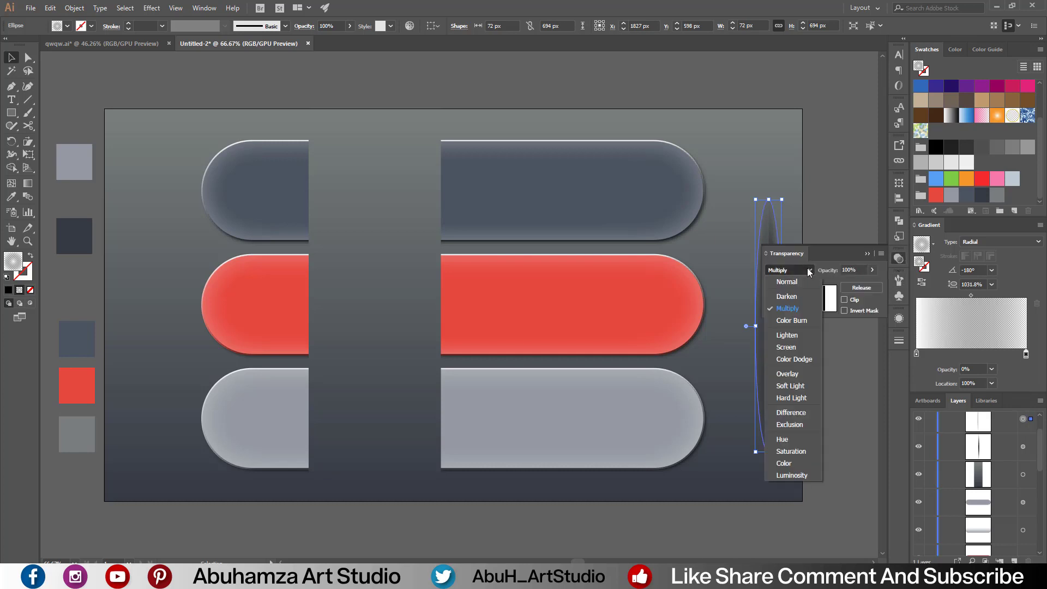
{"action": "left_click", "coordinate": [800, 345]}
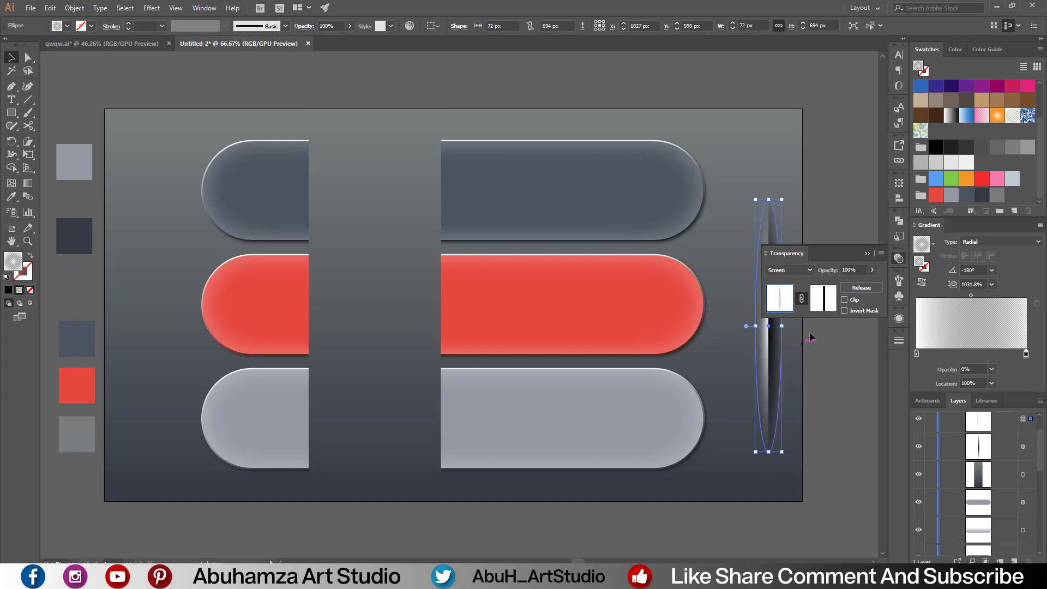
{"action": "left_click", "coordinate": [869, 253]}
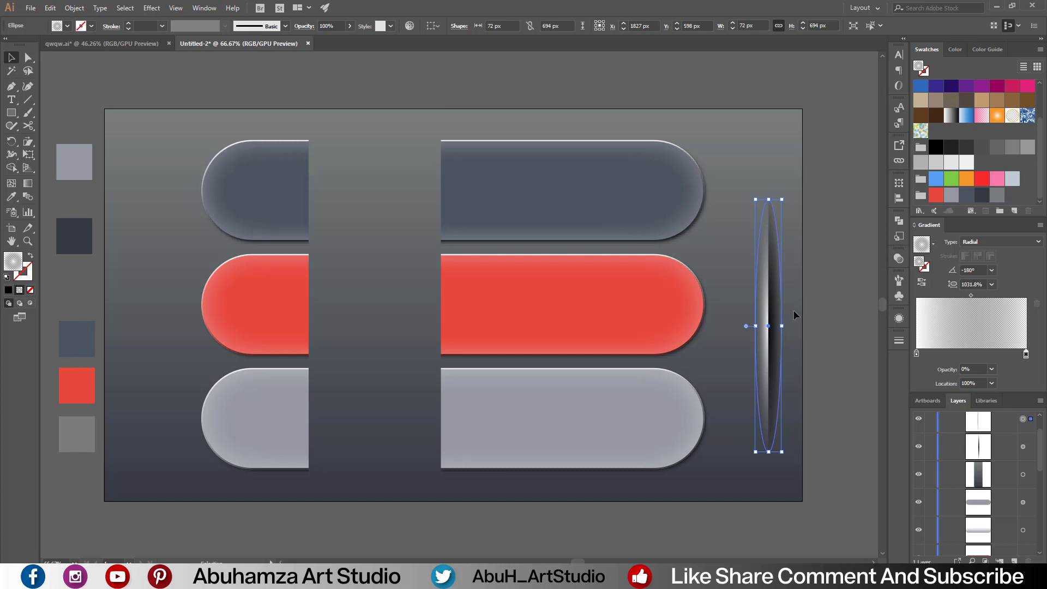
Set the right stop of the copy's mask gradient to 0% opacity
{"action": "left_click", "coordinate": [1023, 447]}
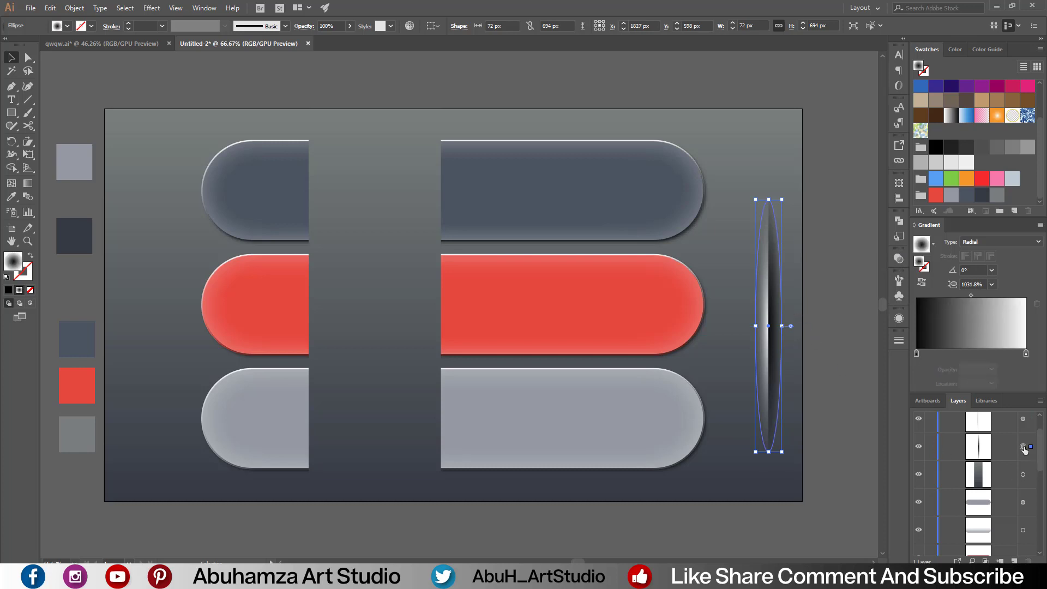
{"action": "left_click", "coordinate": [898, 258]}
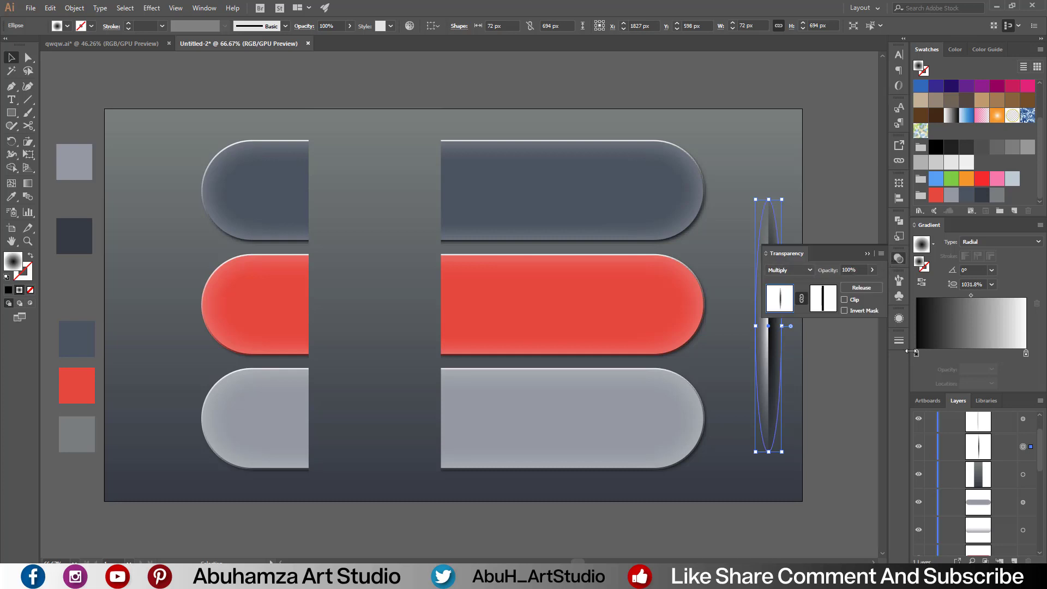
{"action": "left_click", "coordinate": [1024, 354]}
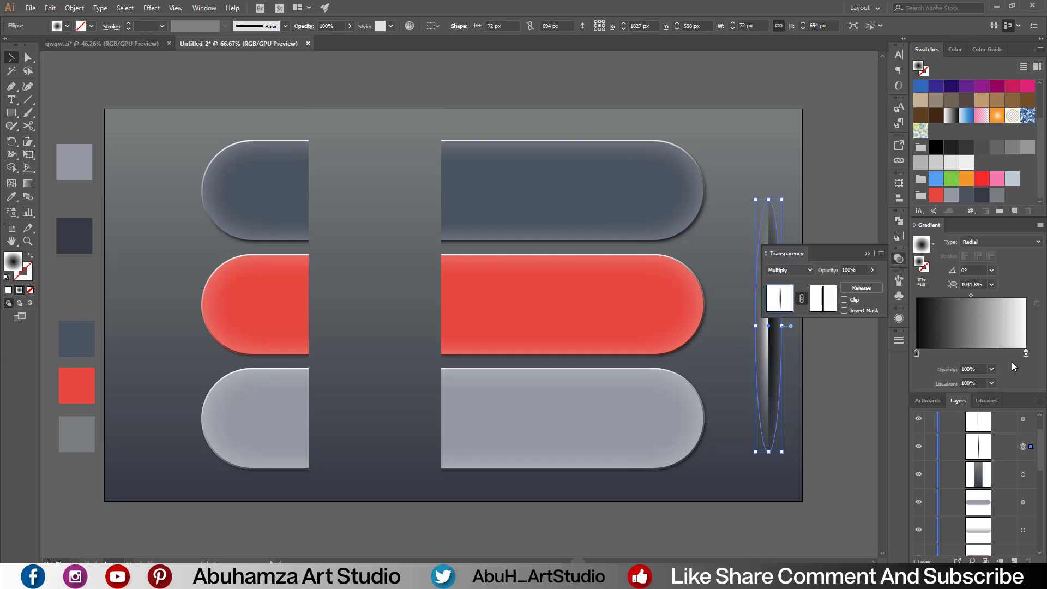
{"action": "left_click", "coordinate": [991, 369]}
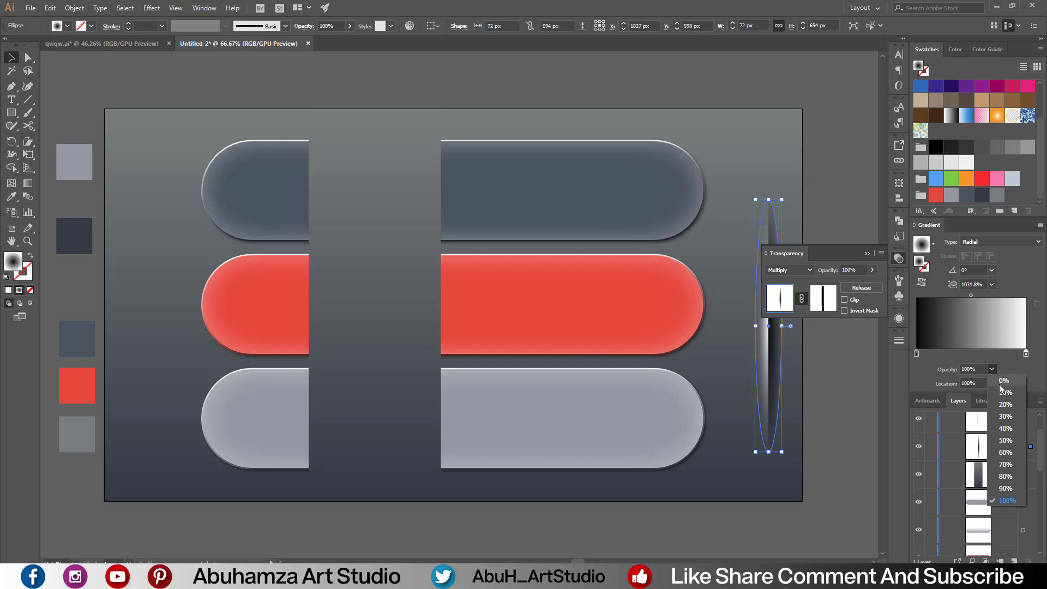
{"action": "left_click", "coordinate": [1000, 383]}
{"action": "left_click", "coordinate": [866, 254]}
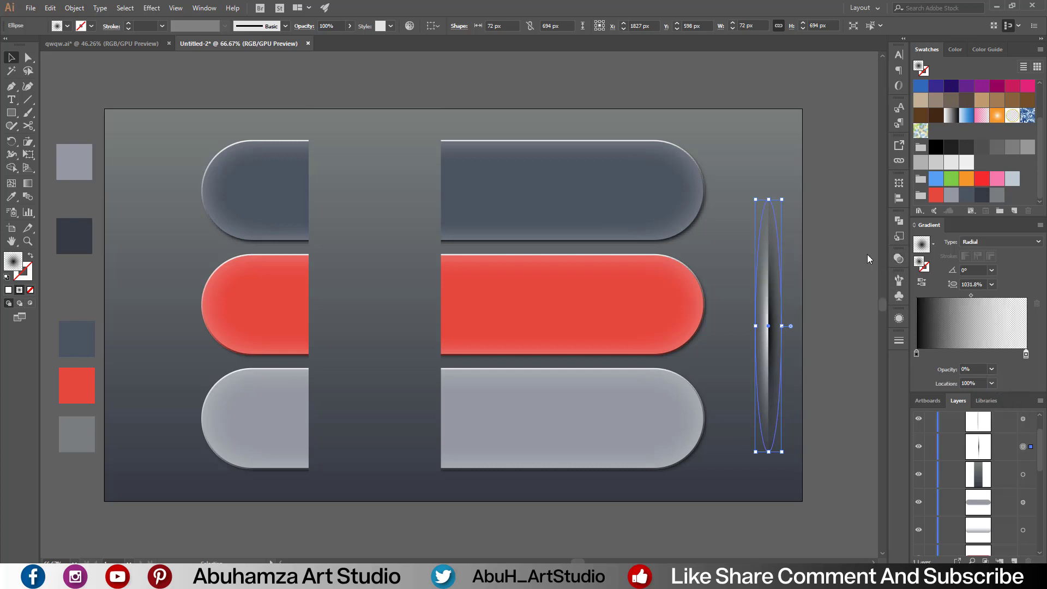
{"action": "left_click", "coordinate": [27, 100]}
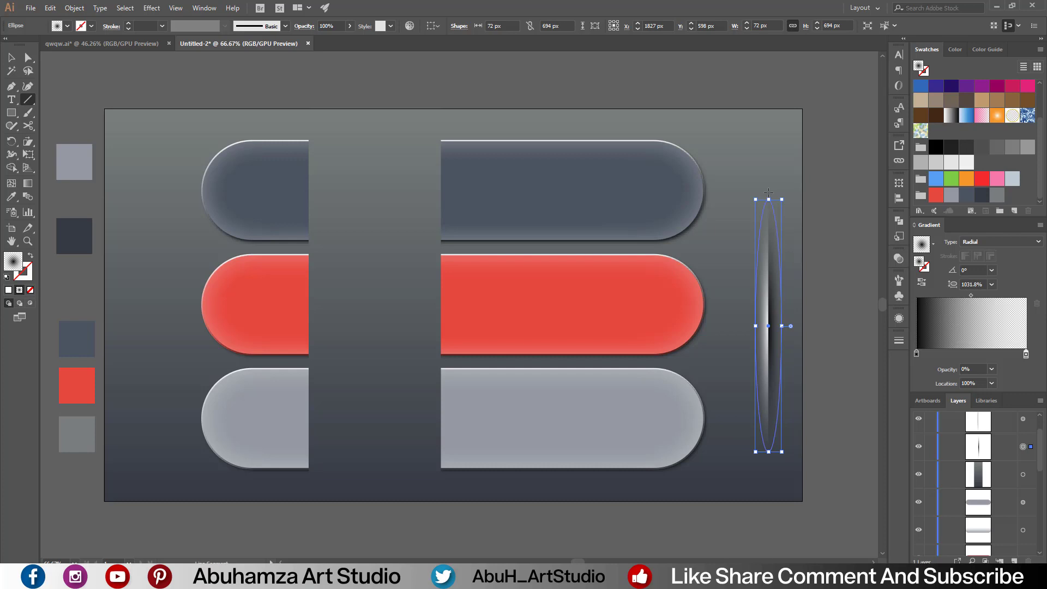
Draw a vertical line along the ellipse with a white 3 pt tapered stroke
{"action": "left_click_drag", "start_coordinate": [768, 192], "coordinate": [768, 459]}
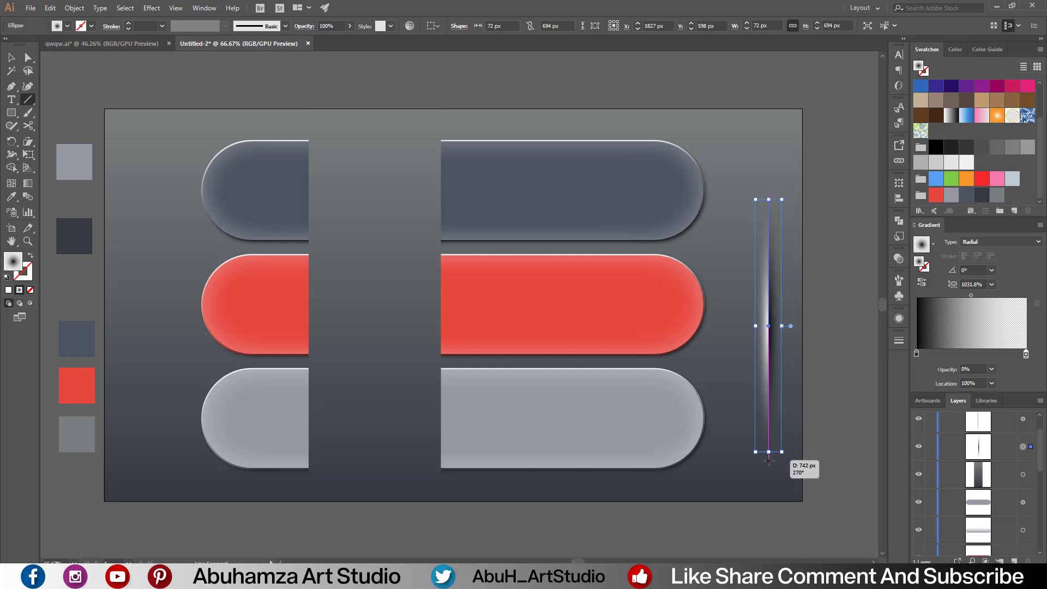
{"action": "left_click_drag", "start_coordinate": [769, 460], "coordinate": [768, 459]}
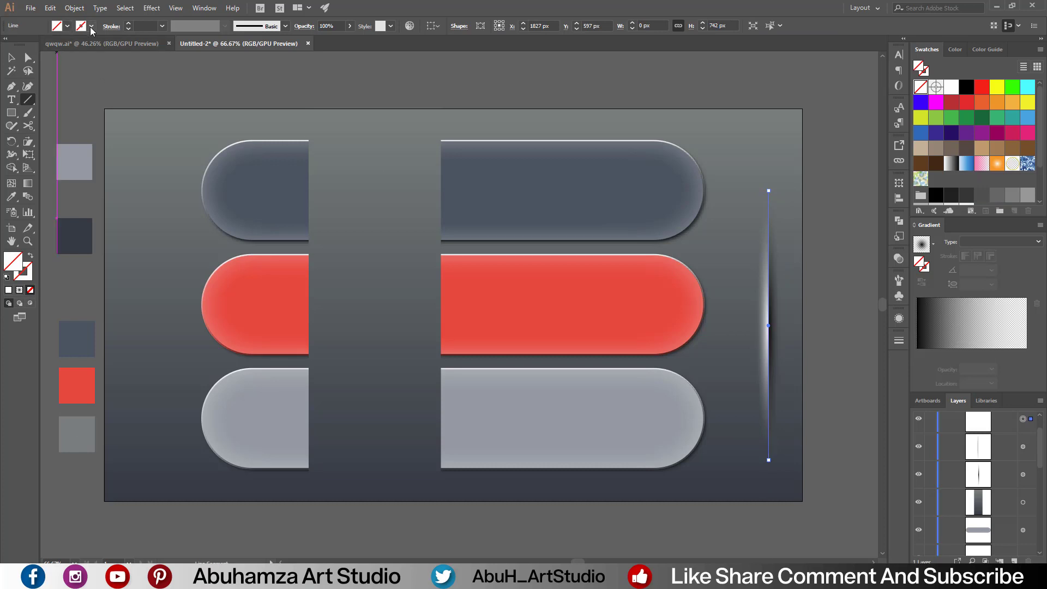
{"action": "left_click", "coordinate": [91, 26]}
{"action": "left_click", "coordinate": [24, 47]}
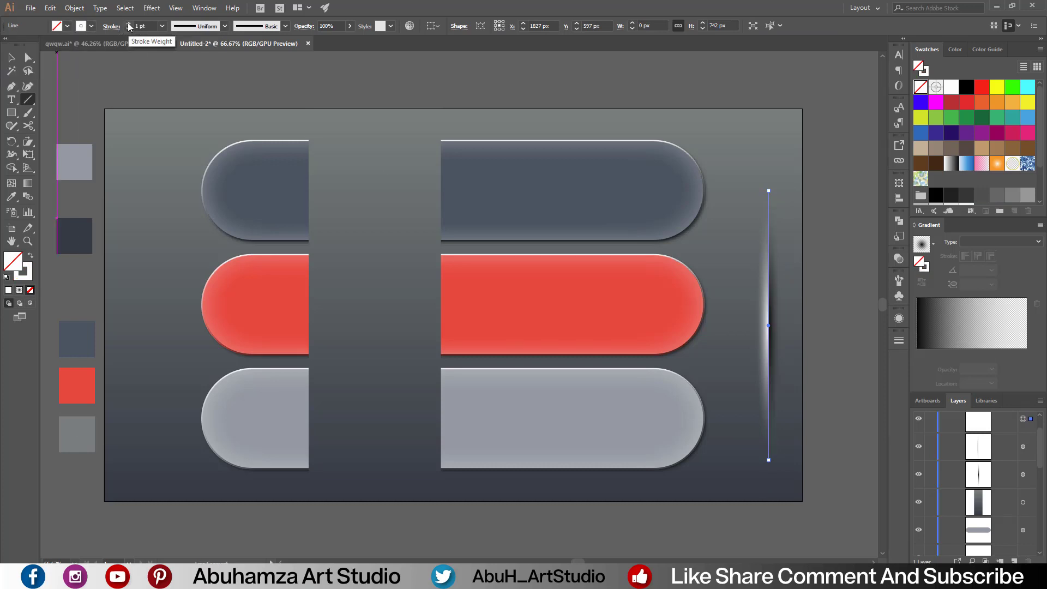
{"action": "left_click", "coordinate": [129, 25]}
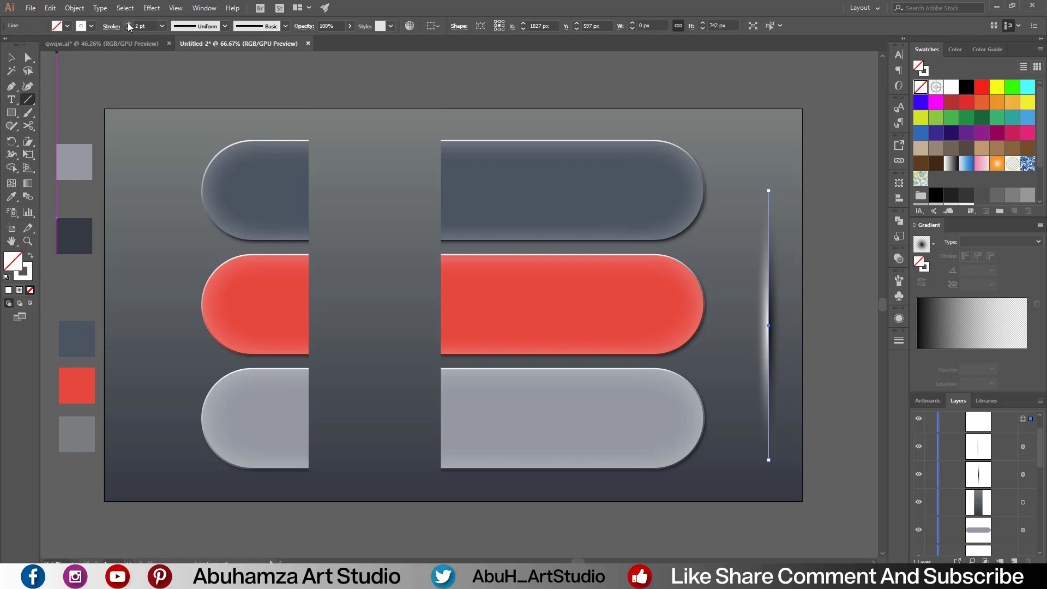
{"action": "left_click", "coordinate": [223, 26]}
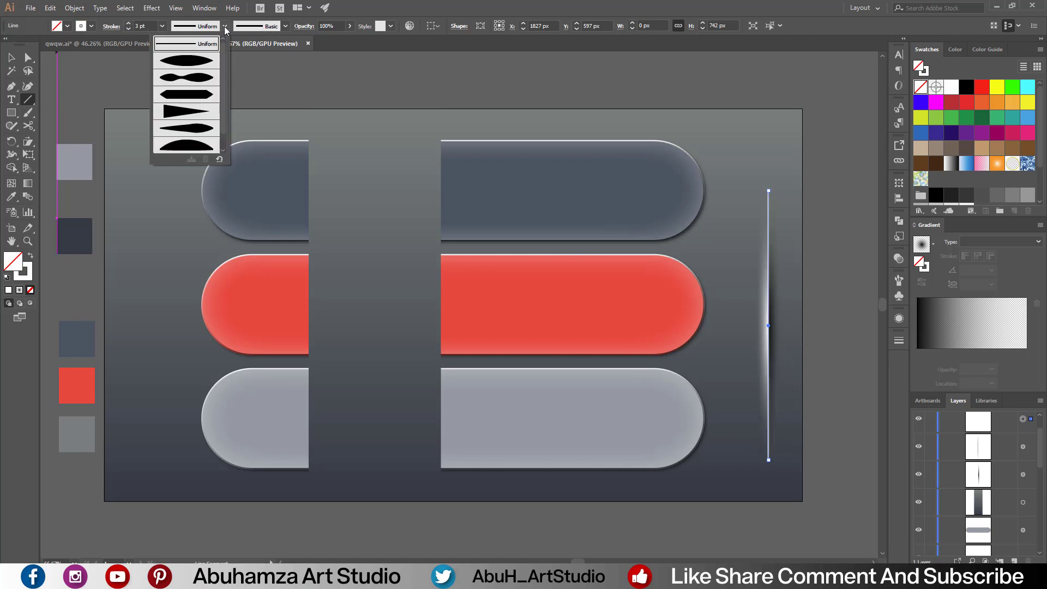
{"action": "left_click", "coordinate": [200, 61]}
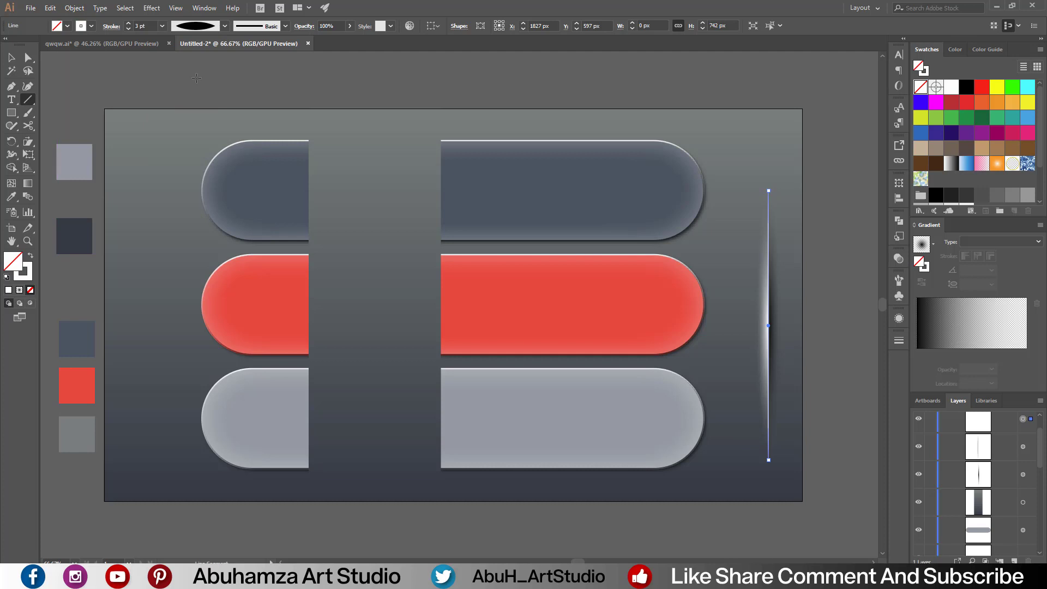
Apply the White, Black gradient preset to the line's stroke and remove its fill
{"action": "left_click", "coordinate": [11, 57]}
{"action": "left_click", "coordinate": [130, 85]}
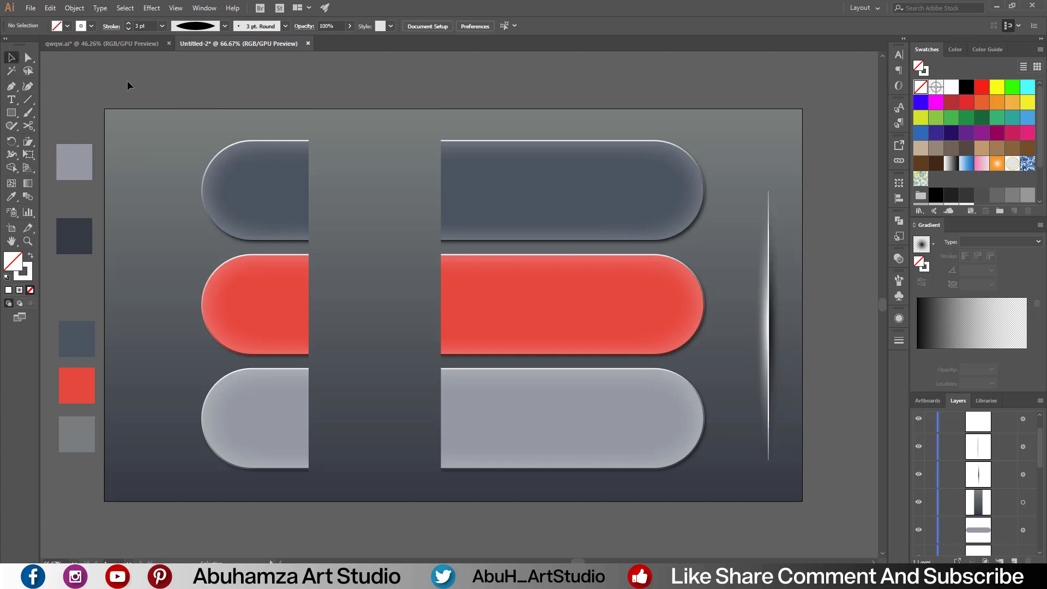
{"action": "left_click", "coordinate": [768, 201]}
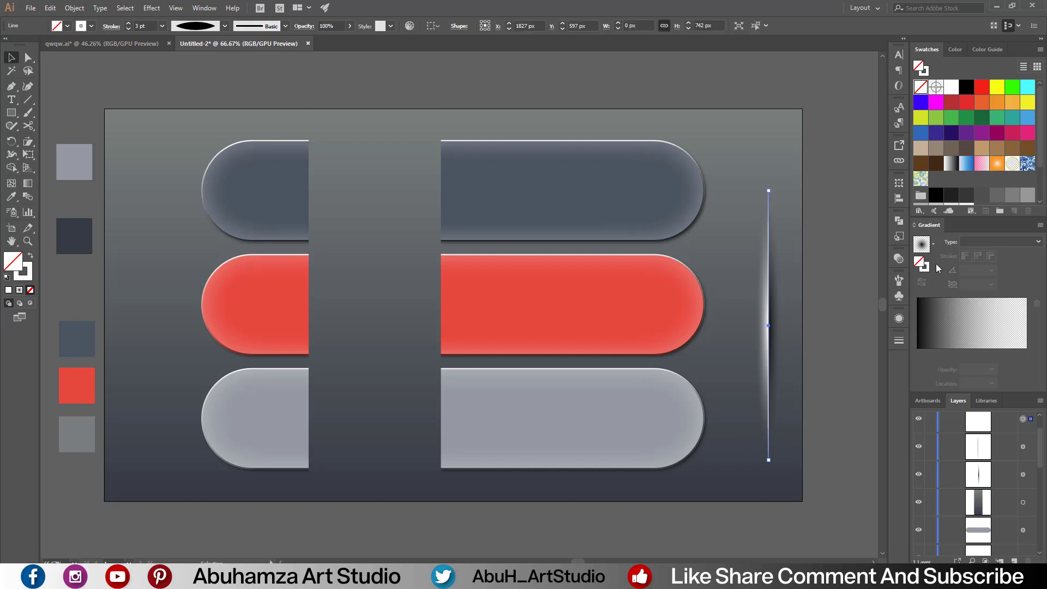
{"action": "left_click", "coordinate": [933, 246]}
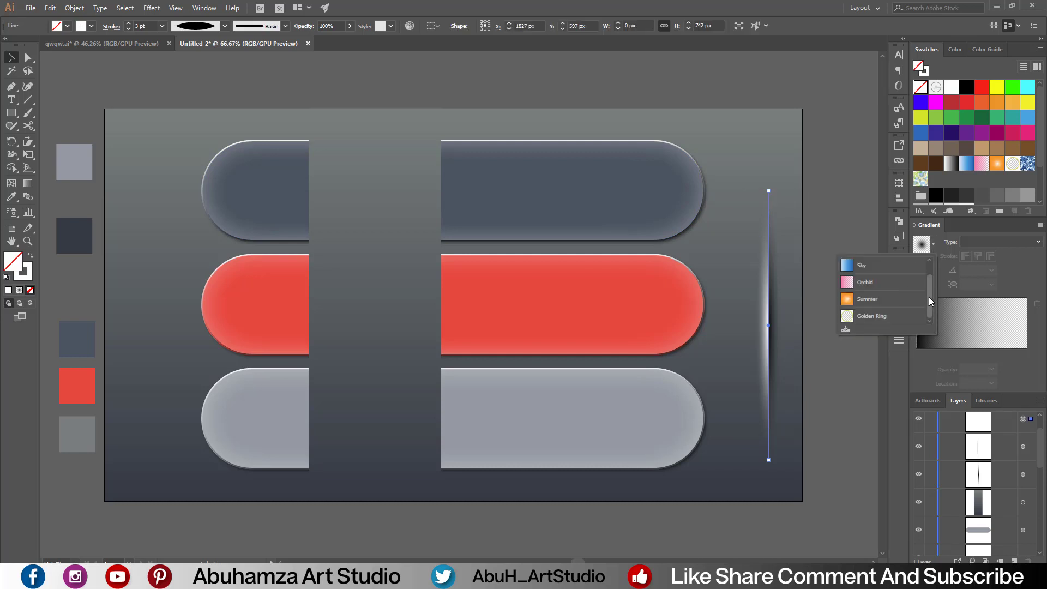
{"action": "scroll", "coordinate": [928, 296], "scroll_direction": "up", "scroll_amount": 1}
{"action": "left_click", "coordinate": [847, 266]}
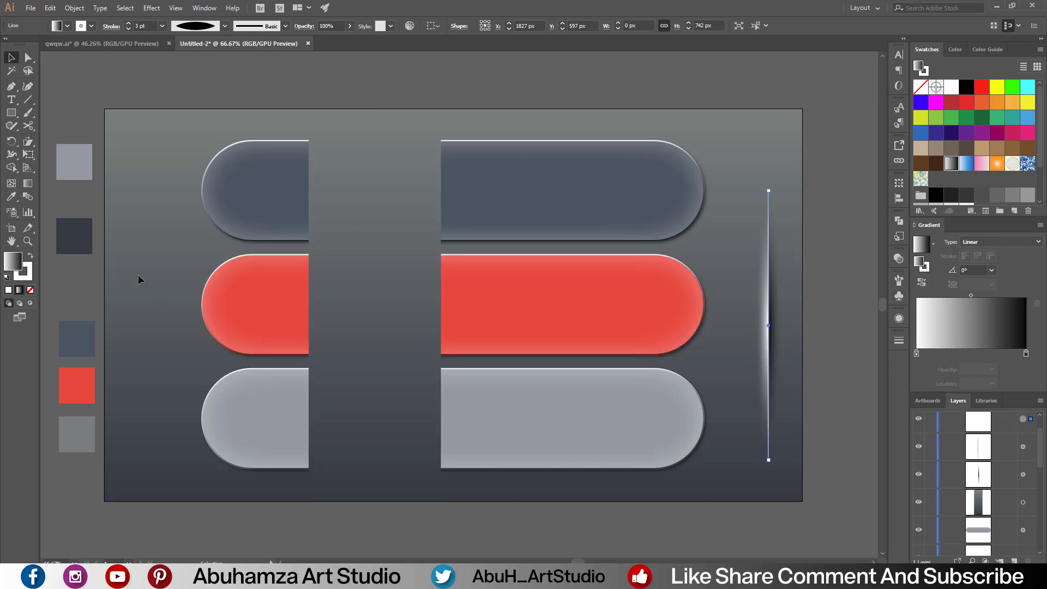
{"action": "left_click", "coordinate": [30, 256]}
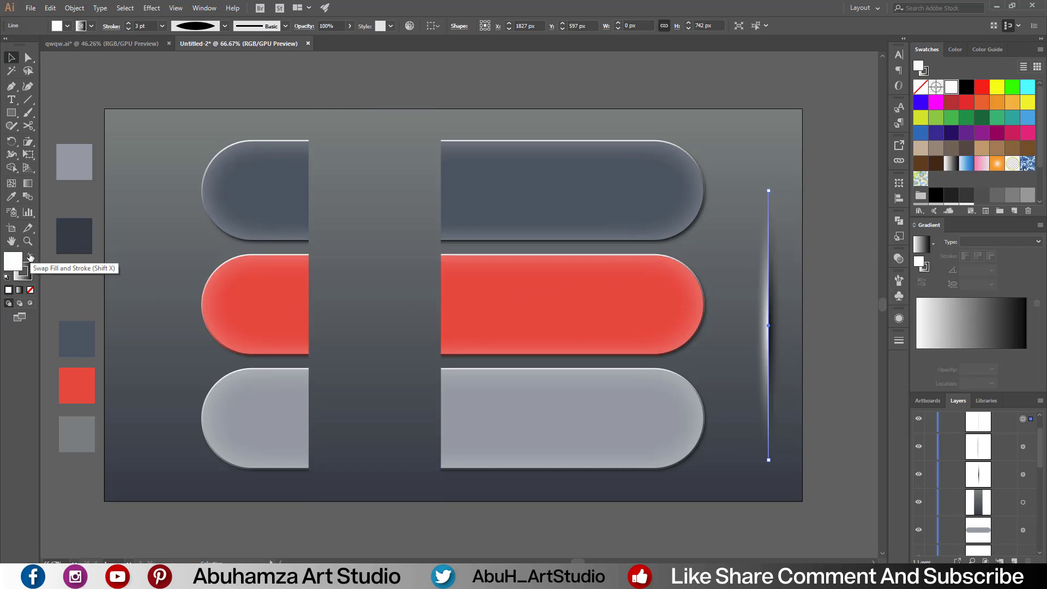
{"action": "left_click", "coordinate": [30, 291]}
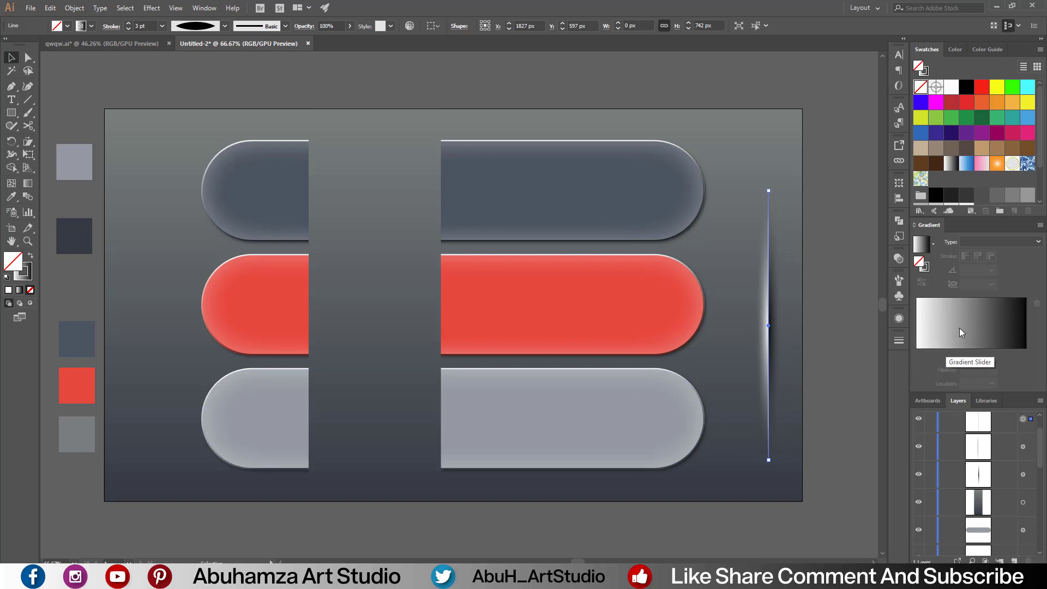
Move the stroke gradient's white stop to the 50% location
{"action": "left_click", "coordinate": [925, 270]}
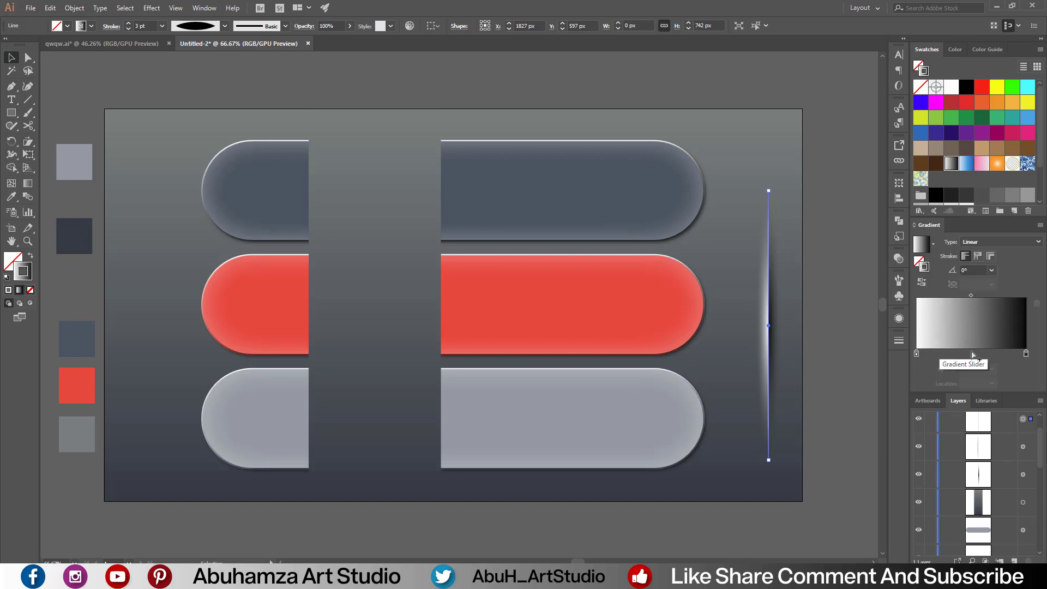
{"action": "left_click_drag", "start_coordinate": [917, 353], "coordinate": [969, 355]}
{"action": "left_click", "coordinate": [970, 383]}
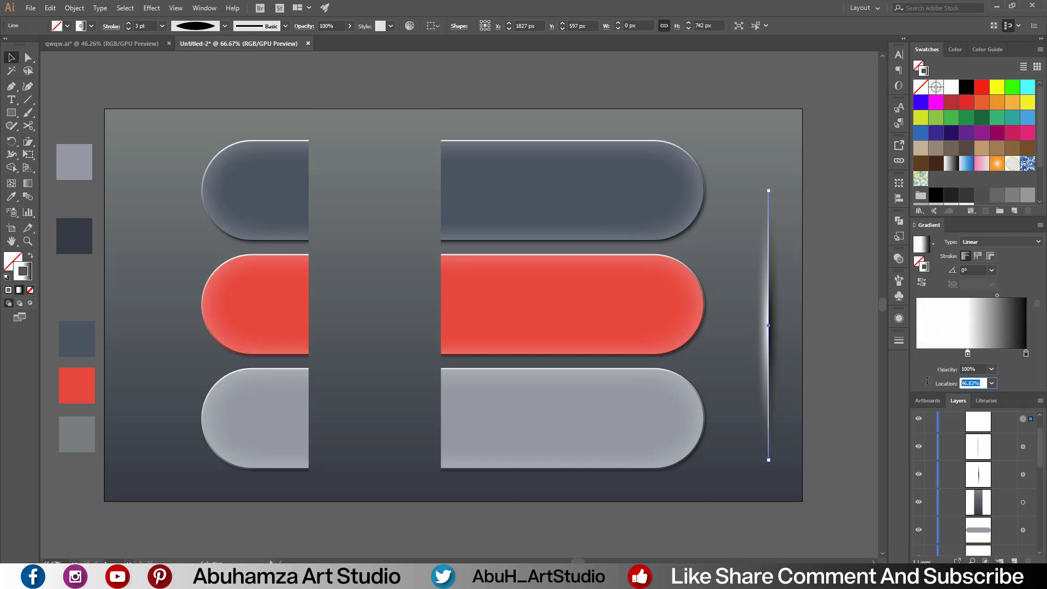
{"action": "type", "text": "50"}
{"action": "key", "text": "Return"}
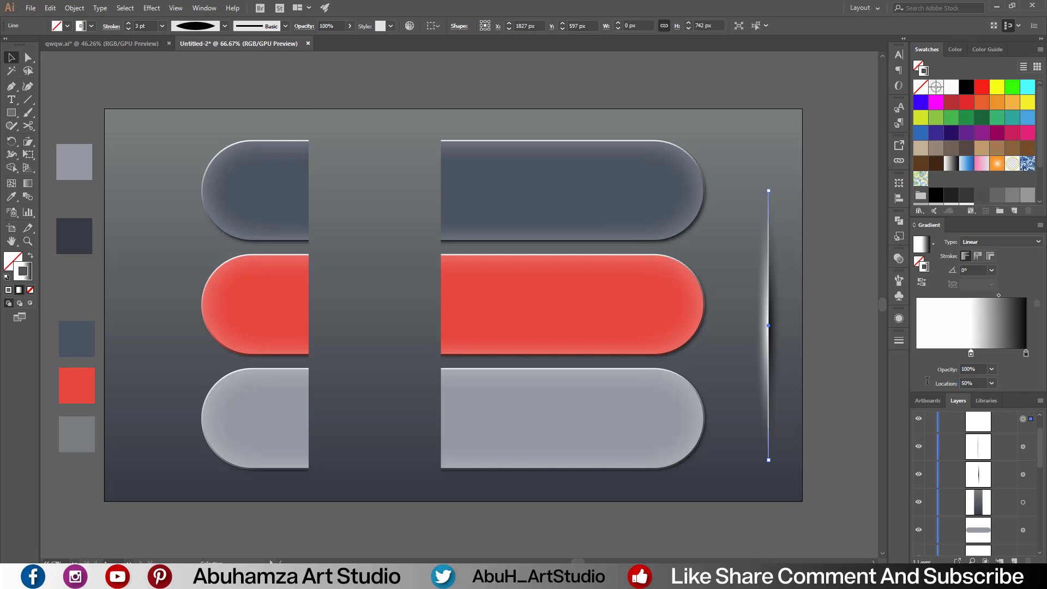
Make both gradient end stops white at 0% opacity, adding a new start stop
{"action": "left_click", "coordinate": [1026, 354]}
{"action": "double_click", "coordinate": [1025, 353]}
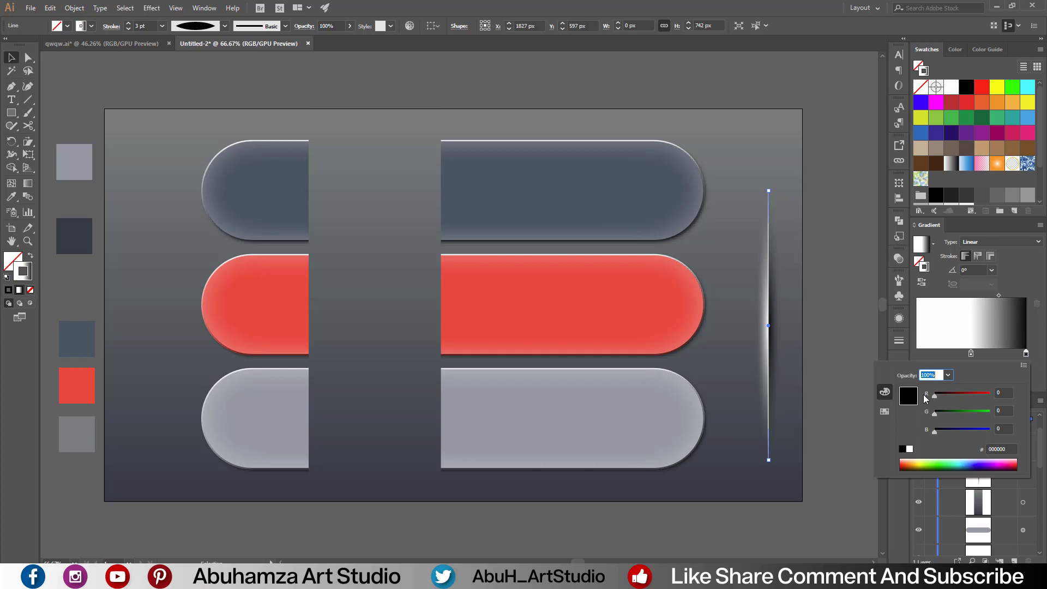
{"action": "left_click", "coordinate": [909, 449]}
{"action": "left_click", "coordinate": [948, 375]}
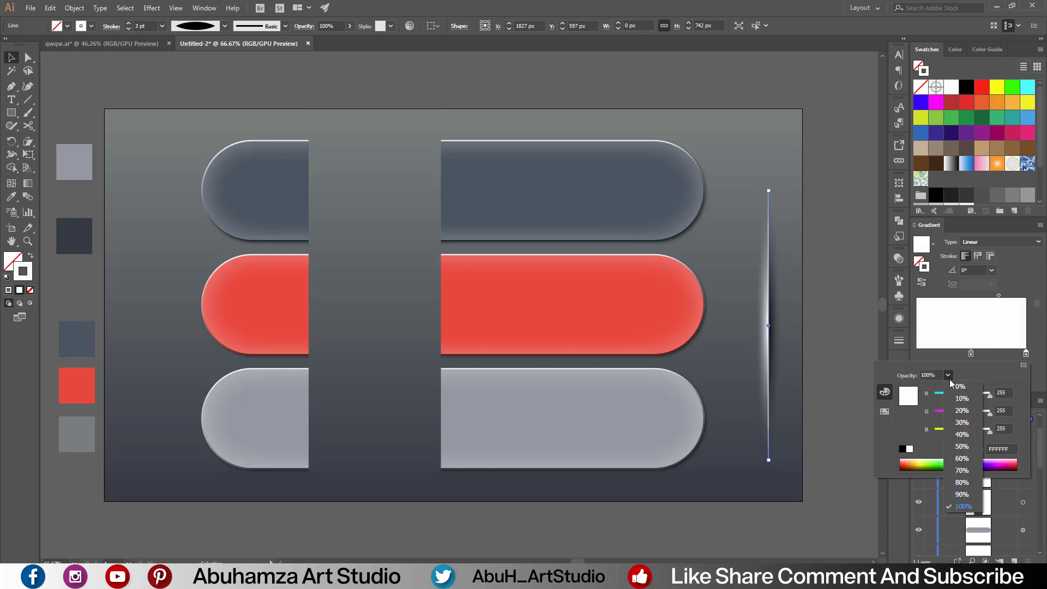
{"action": "left_click", "coordinate": [1034, 341]}
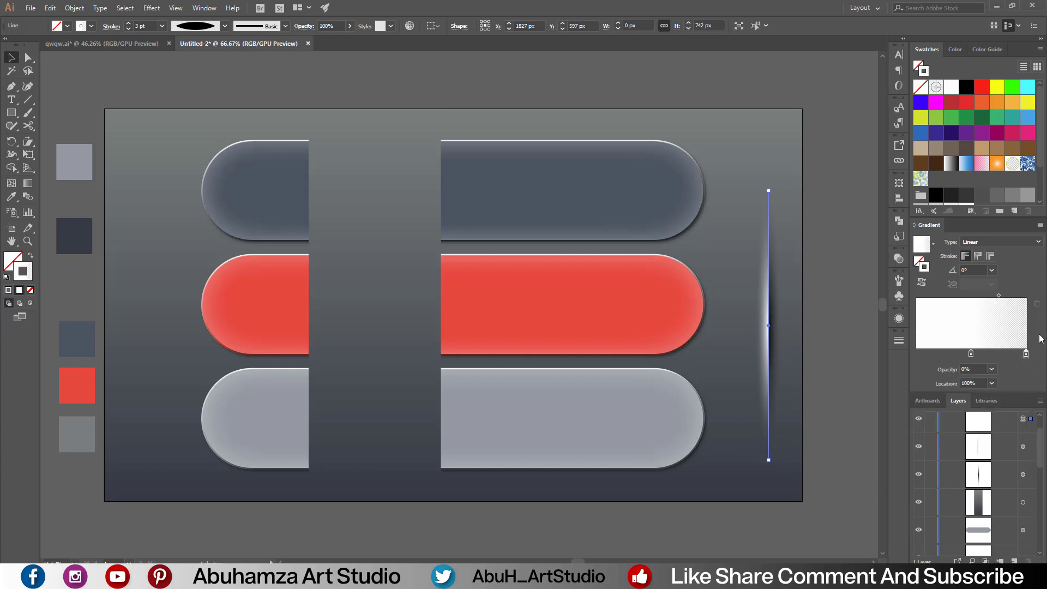
{"action": "left_click_drag", "start_coordinate": [922, 354], "coordinate": [916, 355]}
{"action": "double_click", "coordinate": [915, 354]}
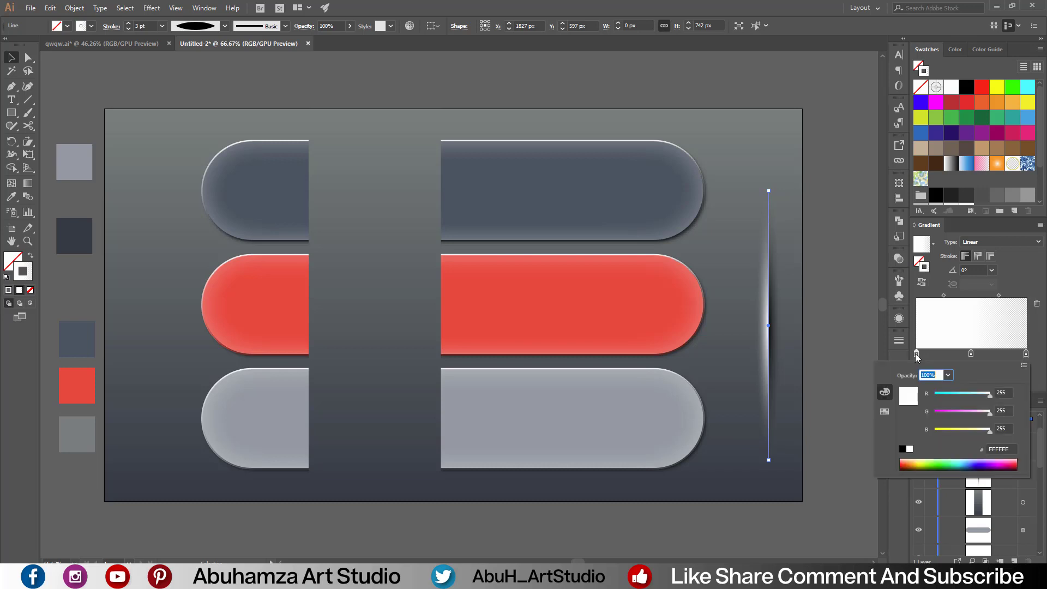
{"action": "left_click", "coordinate": [949, 376]}
{"action": "left_click", "coordinate": [848, 334]}
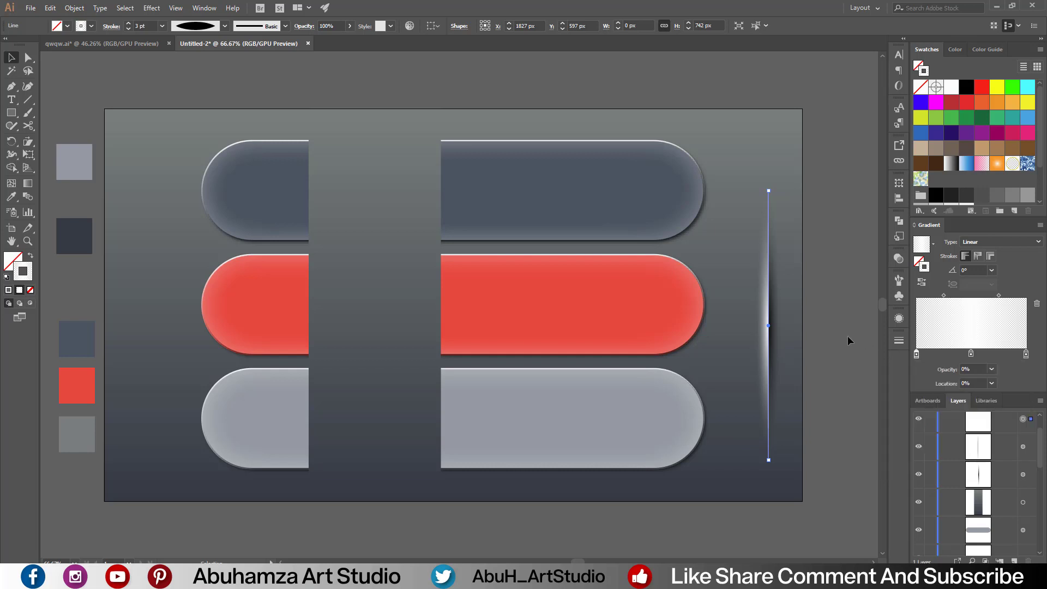
Shift the gradient midpoint to widen the glow and select all line pieces
{"action": "left_click", "coordinate": [848, 335]}
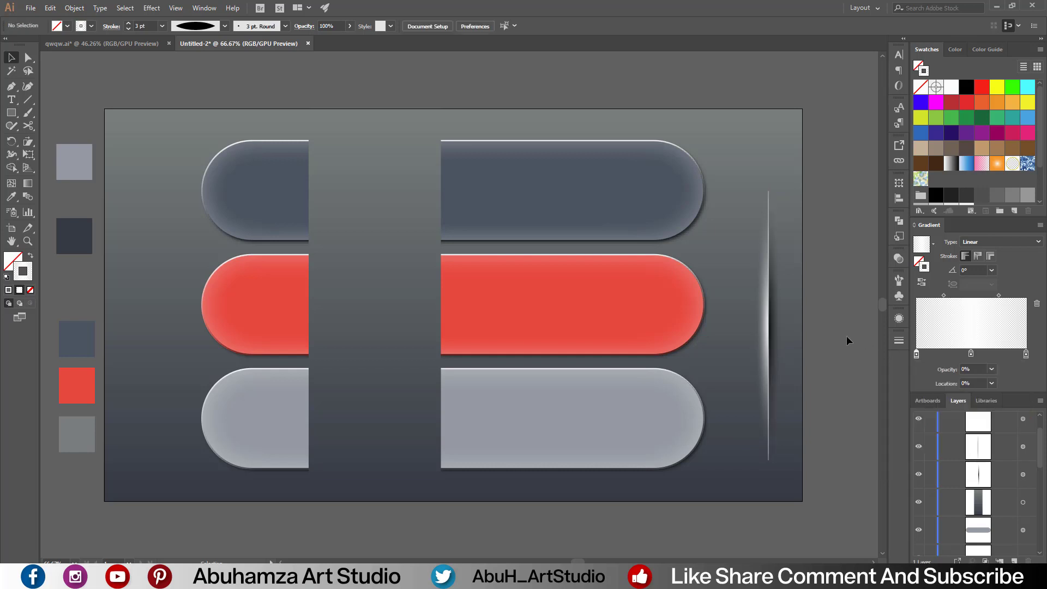
{"action": "left_click", "coordinate": [768, 195]}
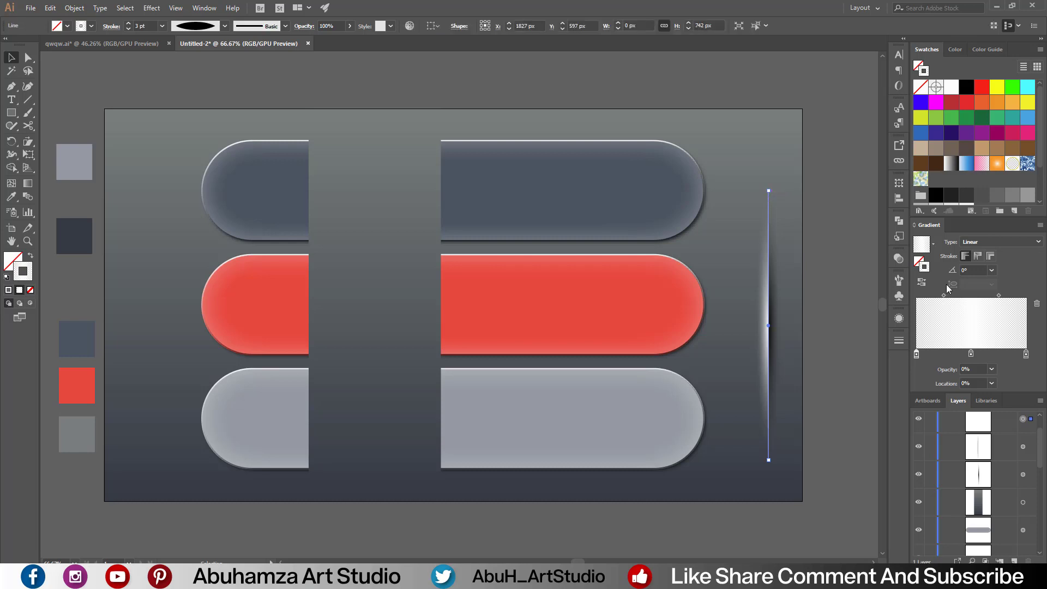
{"action": "left_click_drag", "start_coordinate": [943, 297], "coordinate": [993, 295]}
{"action": "left_click_drag", "start_coordinate": [849, 243], "coordinate": [738, 434]}
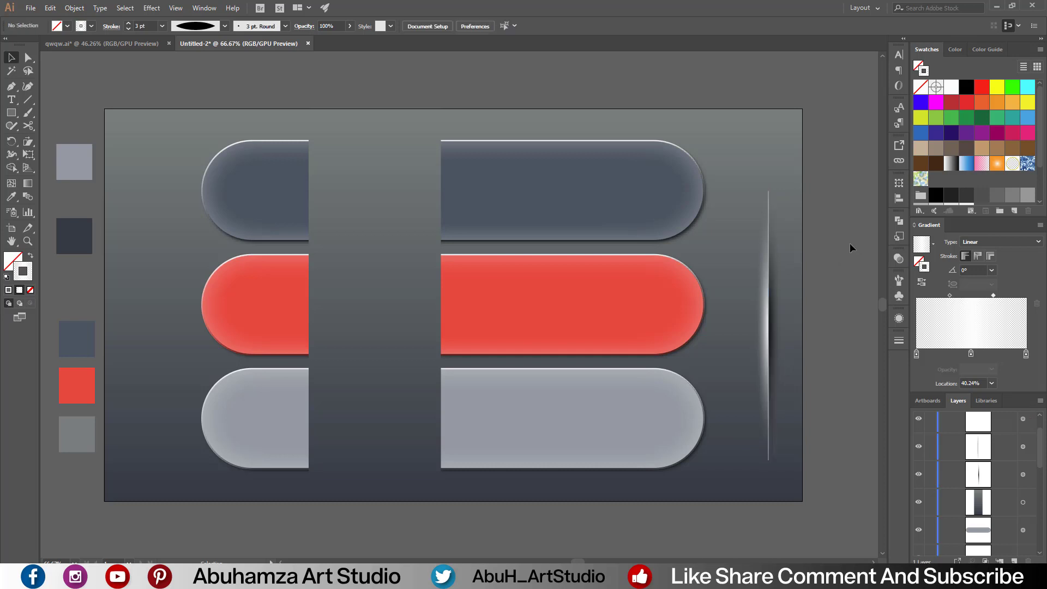
Group the highlight line pieces and scale the group to about pill height
{"action": "right_click", "coordinate": [747, 342]}
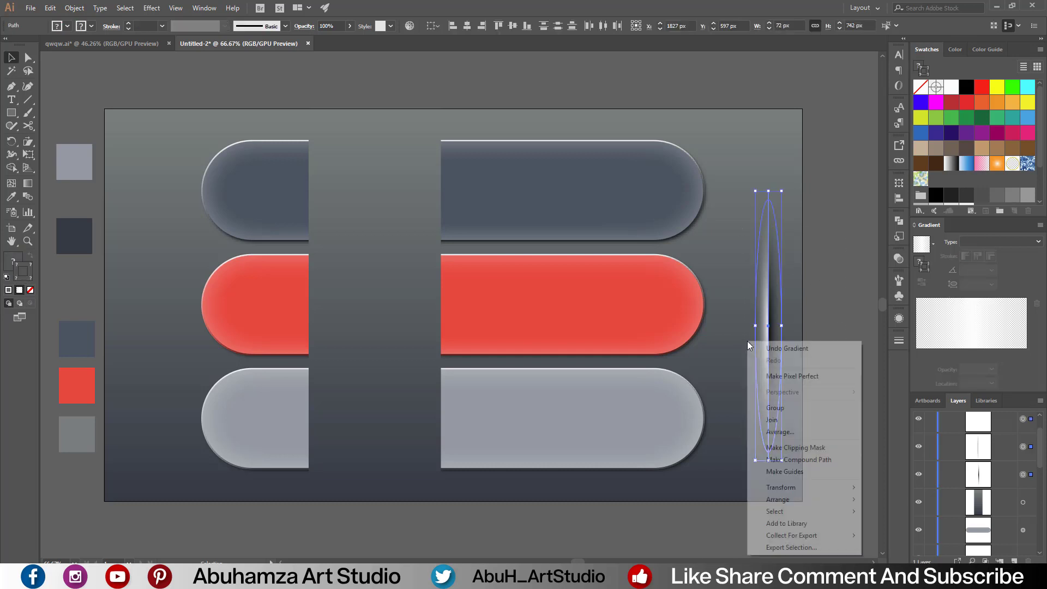
{"action": "left_click", "coordinate": [787, 408]}
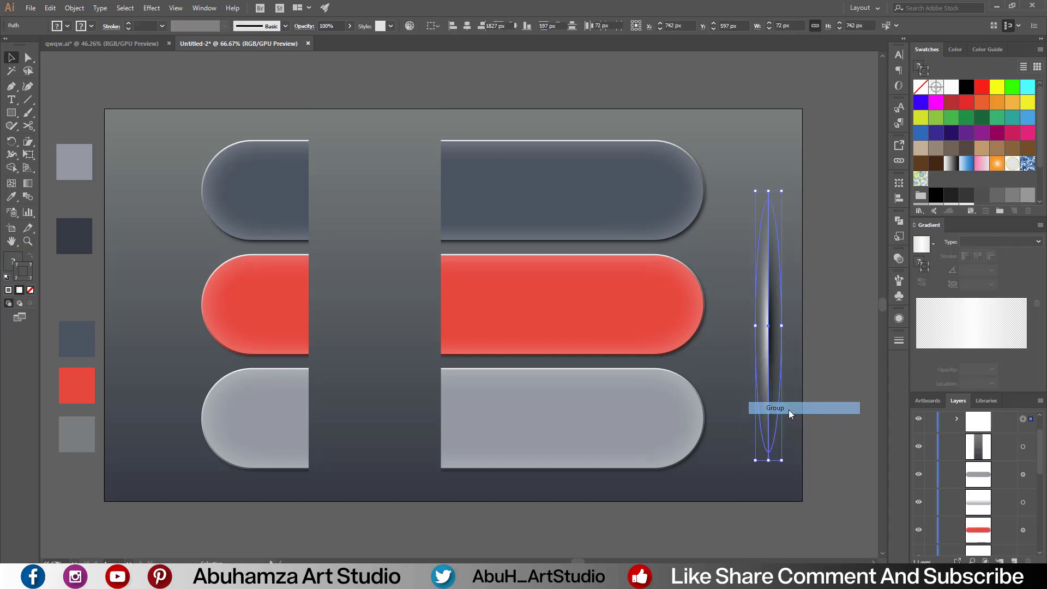
{"action": "left_click_drag", "start_coordinate": [781, 460], "coordinate": [775, 393]}
{"action": "left_click", "coordinate": [781, 464]}
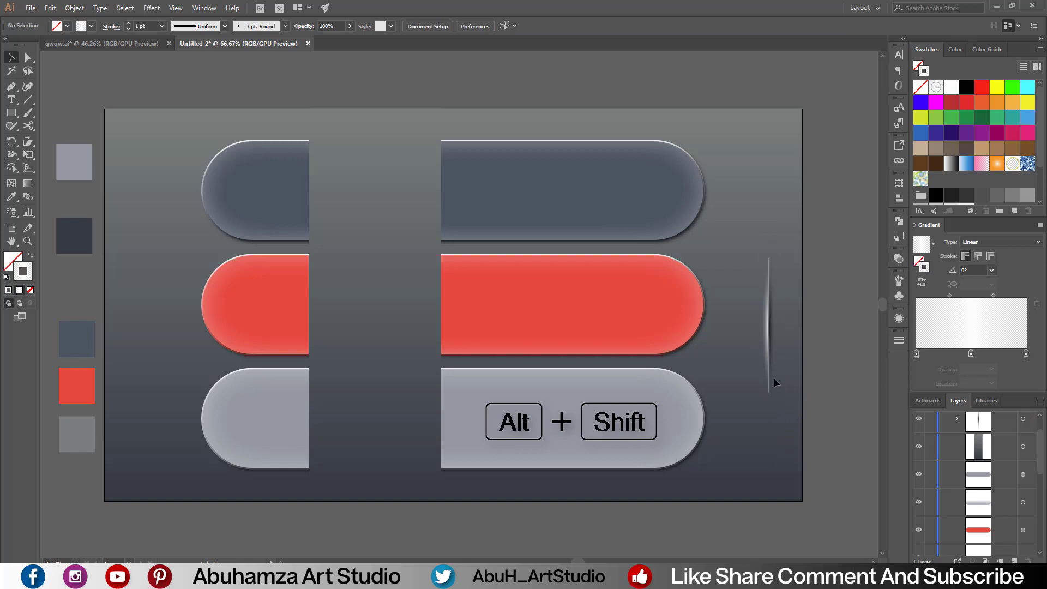
Move the highlight group beside the top pill along the strip's right edge
{"action": "left_click", "coordinate": [774, 342]}
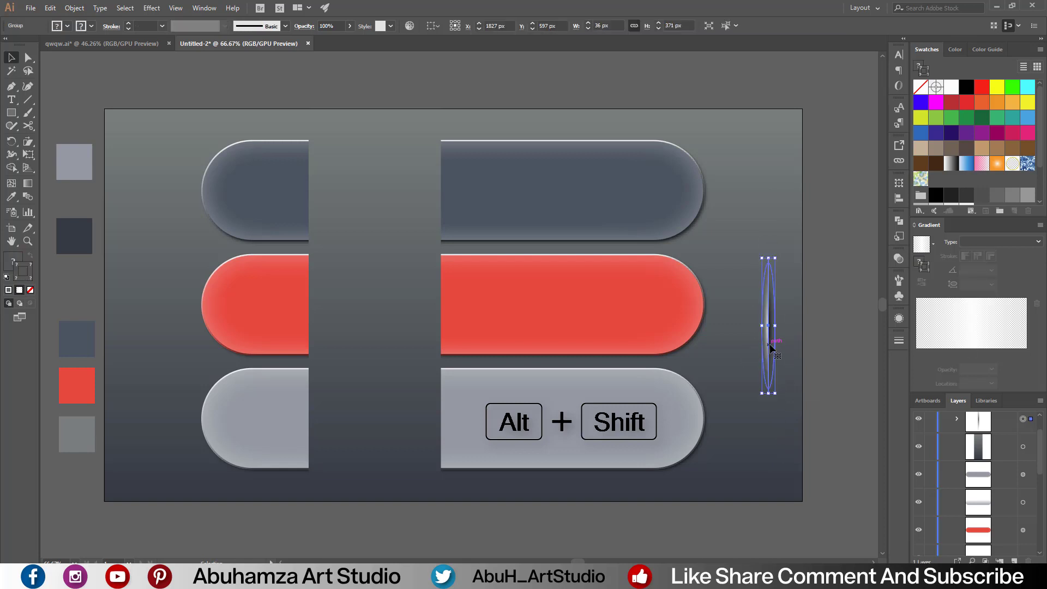
{"action": "left_click_drag", "start_coordinate": [770, 347], "coordinate": [443, 210]}
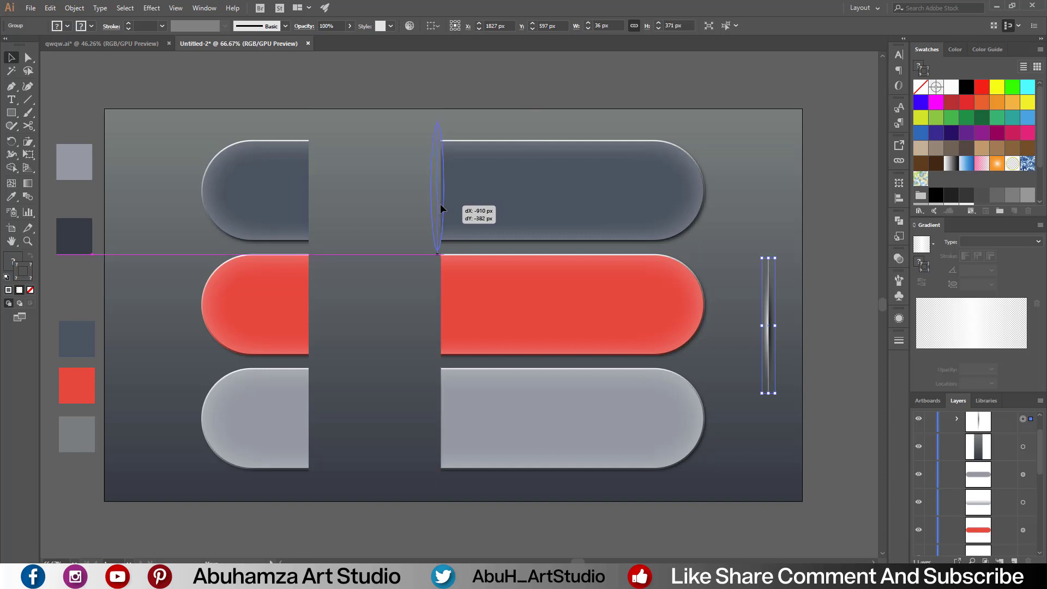
{"action": "left_click_drag", "start_coordinate": [443, 207], "coordinate": [443, 204]}
{"action": "left_click", "coordinate": [758, 227]}
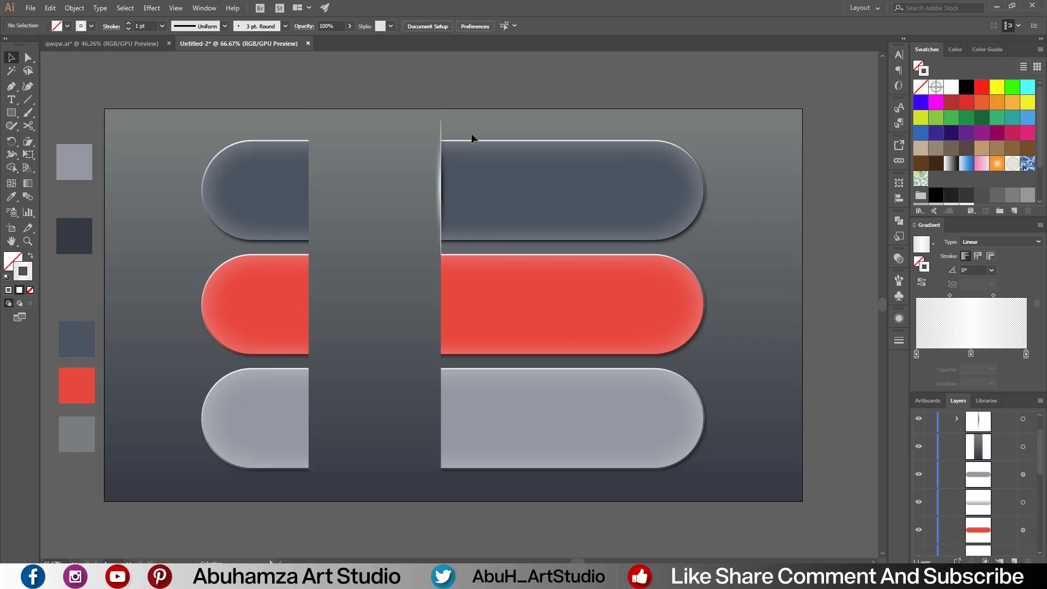
Lower the top highlight's opacity to about 69% and widen it slightly
{"action": "left_click", "coordinate": [439, 183]}
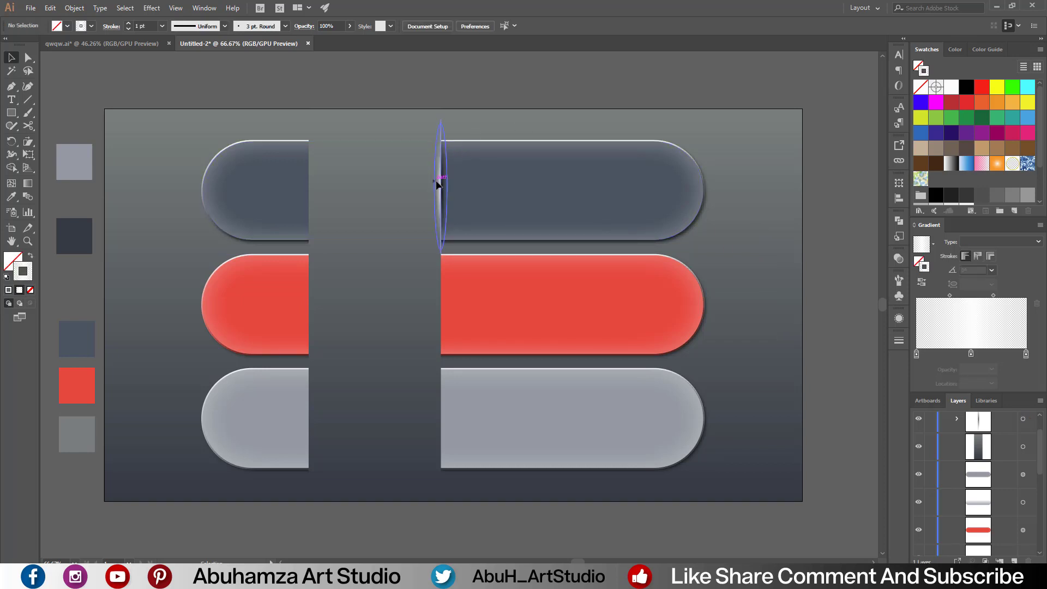
{"action": "left_click", "coordinate": [347, 25]}
{"action": "left_click_drag", "start_coordinate": [350, 41], "coordinate": [335, 40]}
{"action": "left_click", "coordinate": [427, 84]}
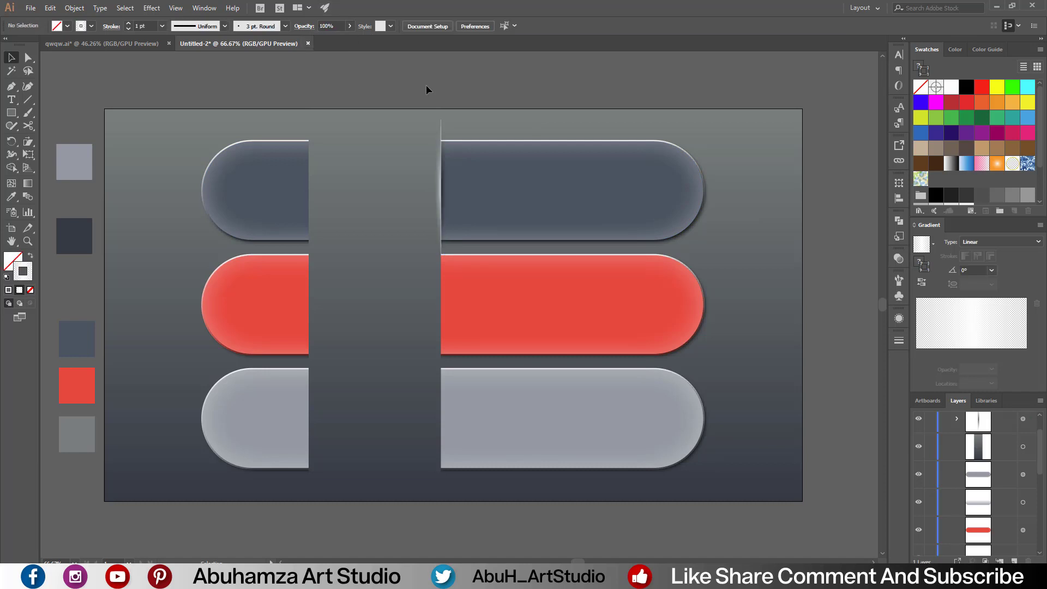
{"action": "left_click", "coordinate": [443, 203]}
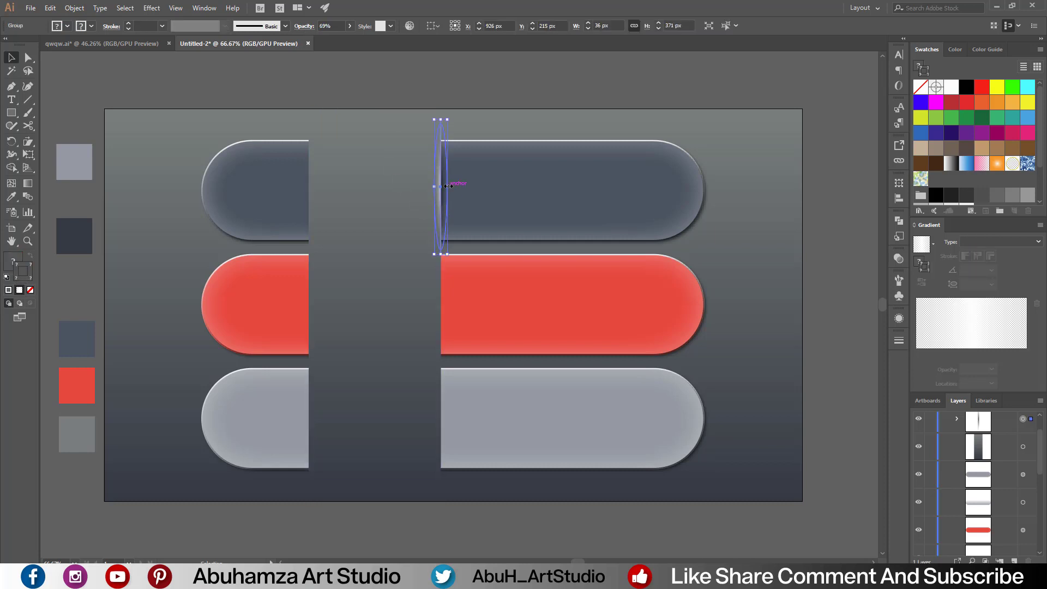
{"action": "left_click_drag", "start_coordinate": [448, 186], "coordinate": [451, 186]}
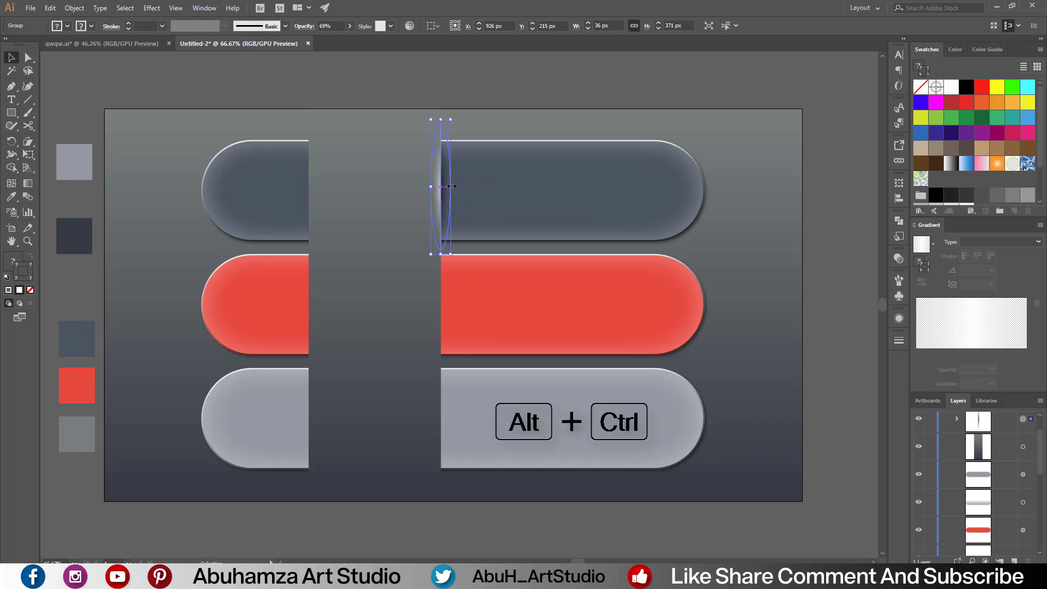
{"action": "left_click", "coordinate": [492, 87]}
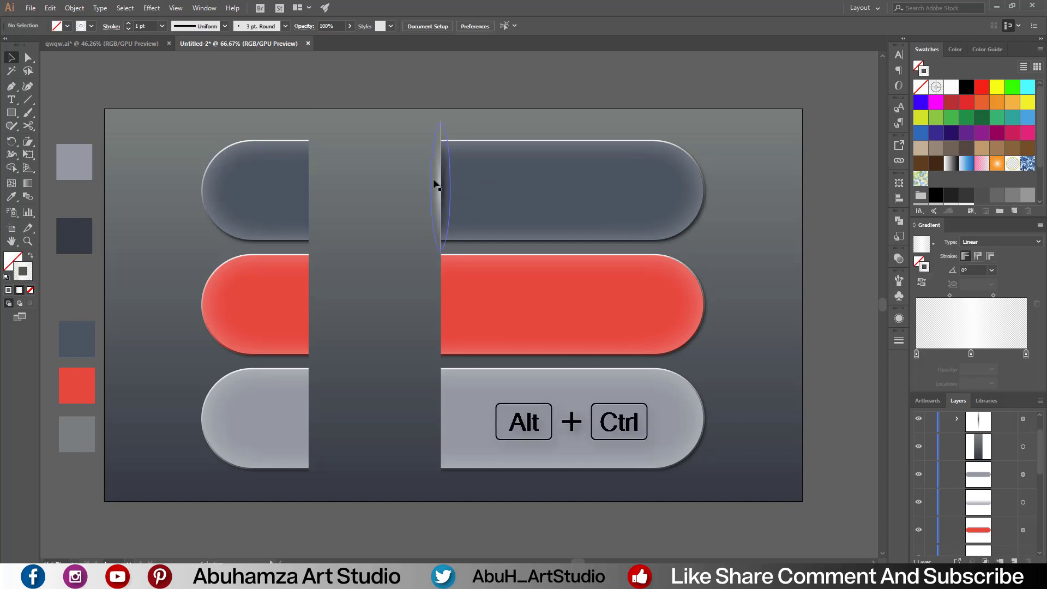
Duplicate the highlight down to the red pill, then repeat for the bottom pill
{"action": "left_click_drag", "start_coordinate": [442, 198], "coordinate": [441, 311]}
{"action": "key", "text": "alt"}
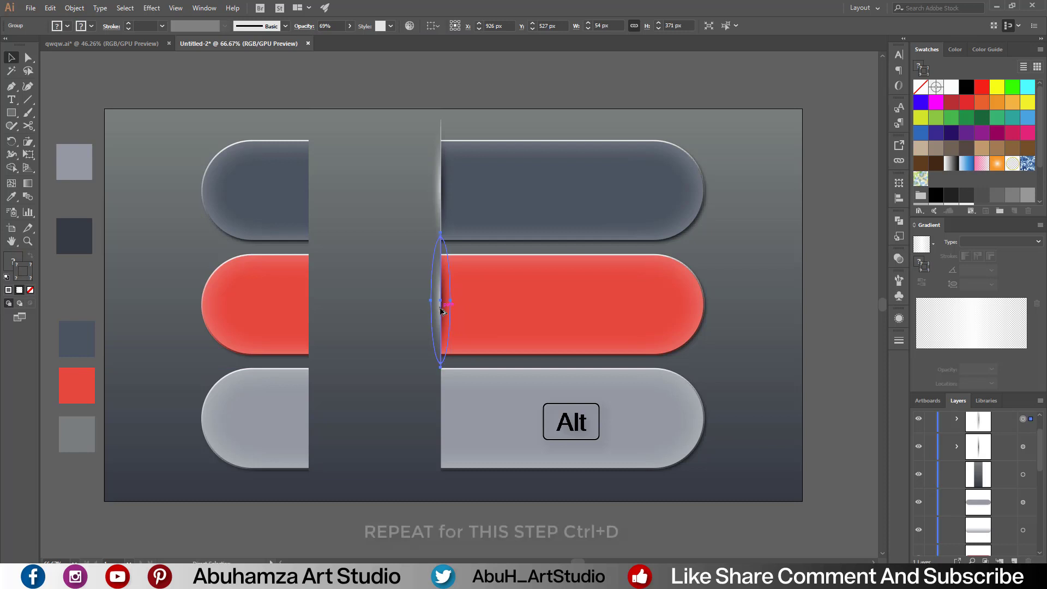
{"action": "key", "text": "ctrl+d"}
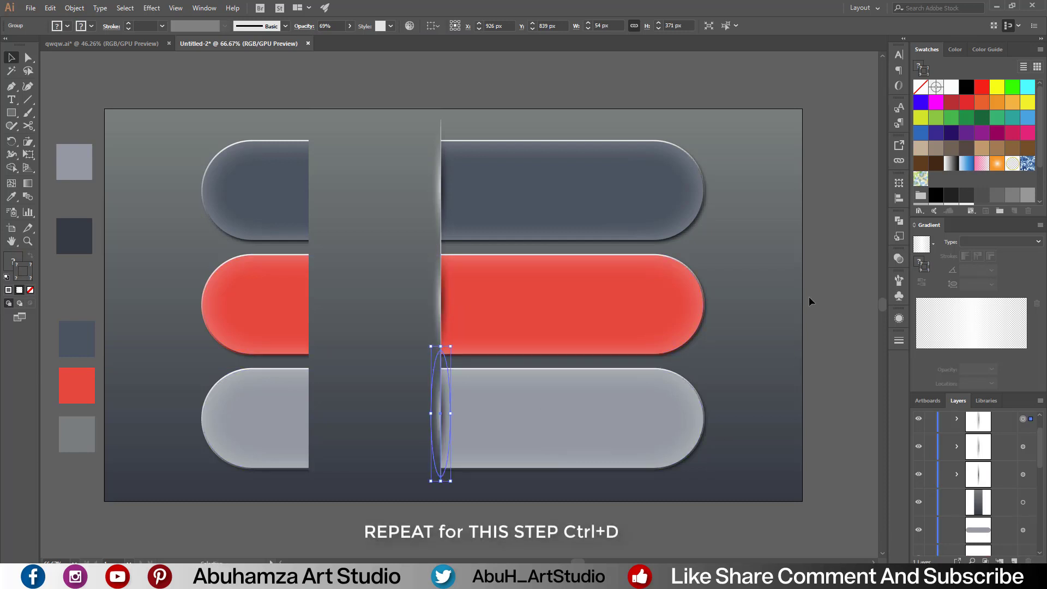
{"action": "left_click", "coordinate": [842, 291]}
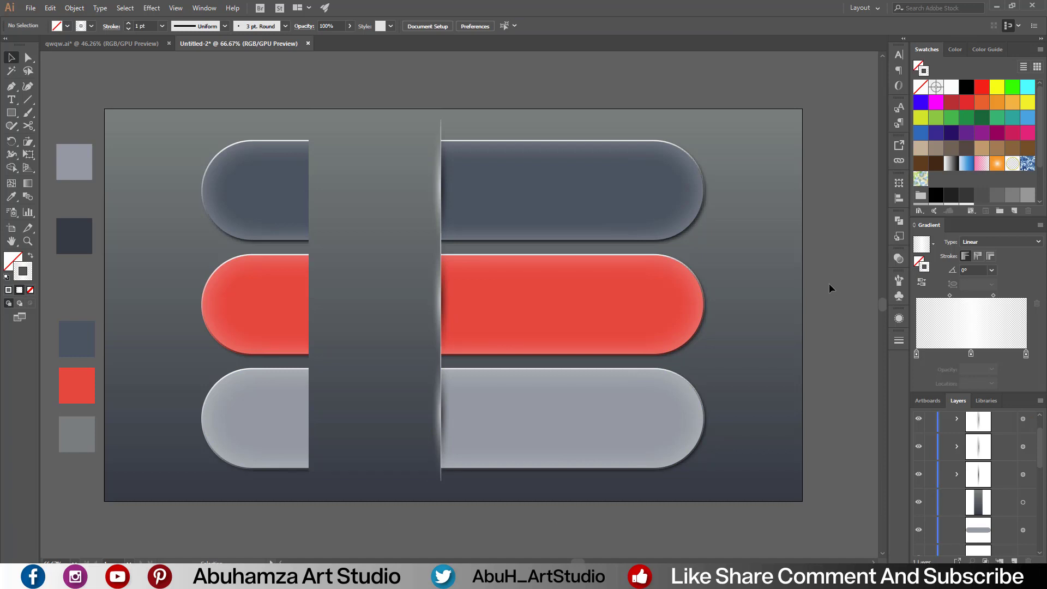
Zoom in to check the right-edge highlights, then select all three
{"action": "key", "text": "z"}
{"action": "left_click", "coordinate": [450, 308]}
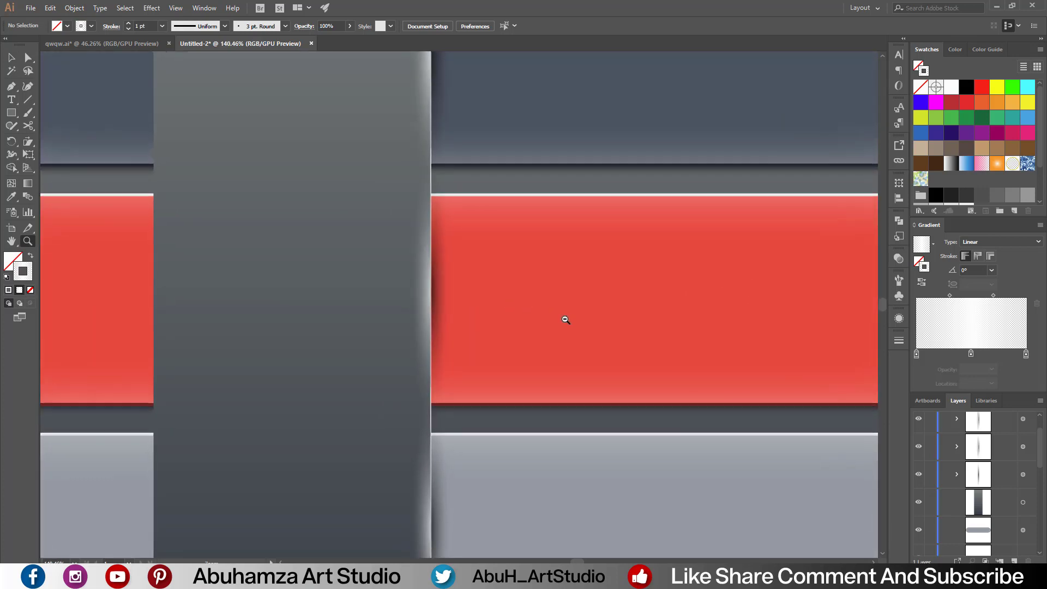
{"action": "left_click", "coordinate": [528, 318], "text": "alt"}
{"action": "left_click_drag", "start_coordinate": [528, 317], "coordinate": [484, 324]}
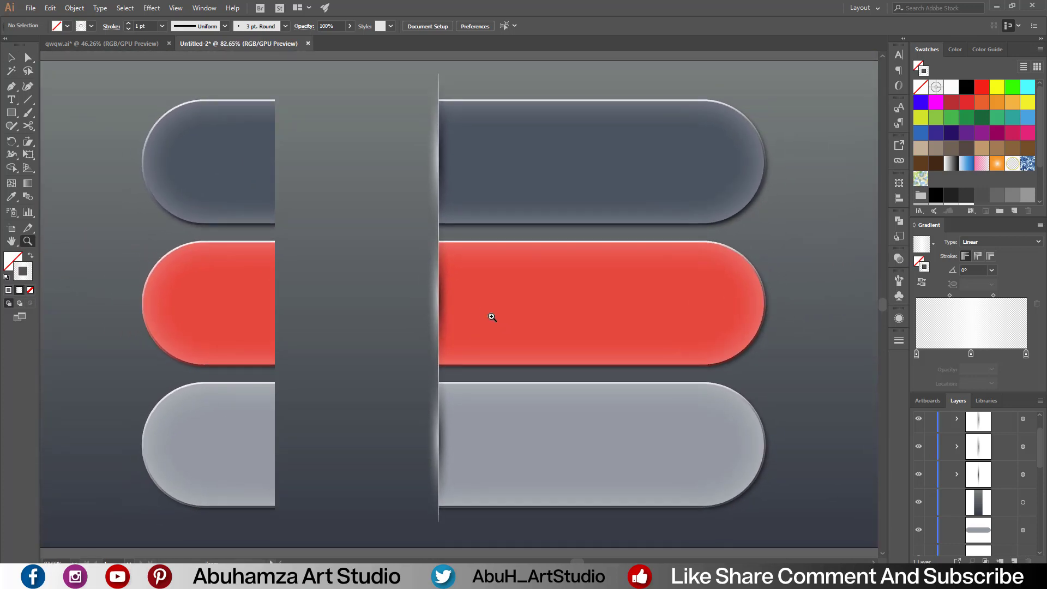
{"action": "left_click", "coordinate": [13, 58]}
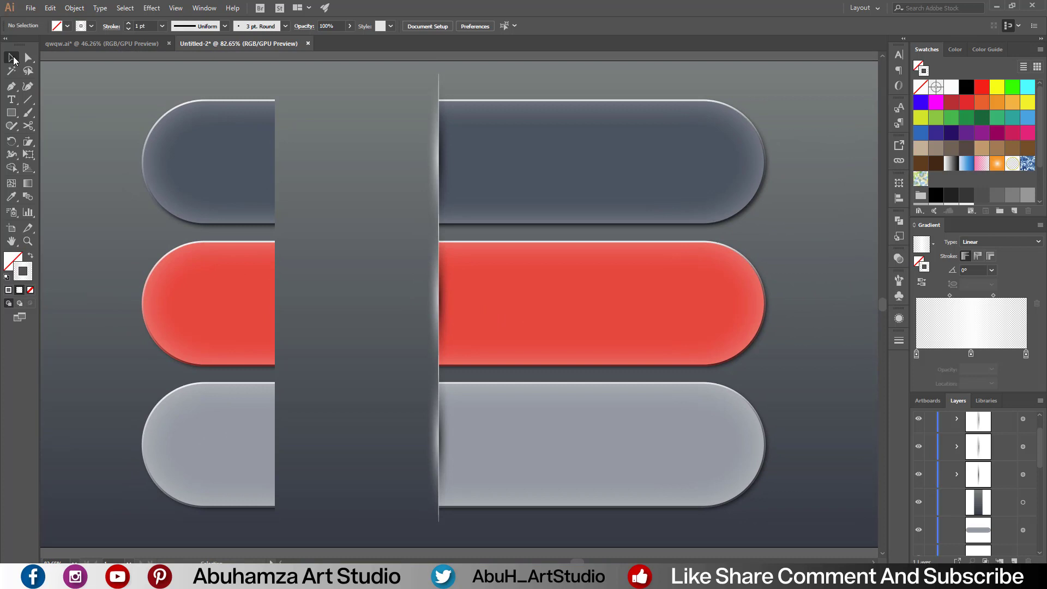
{"action": "left_click", "coordinate": [438, 165]}
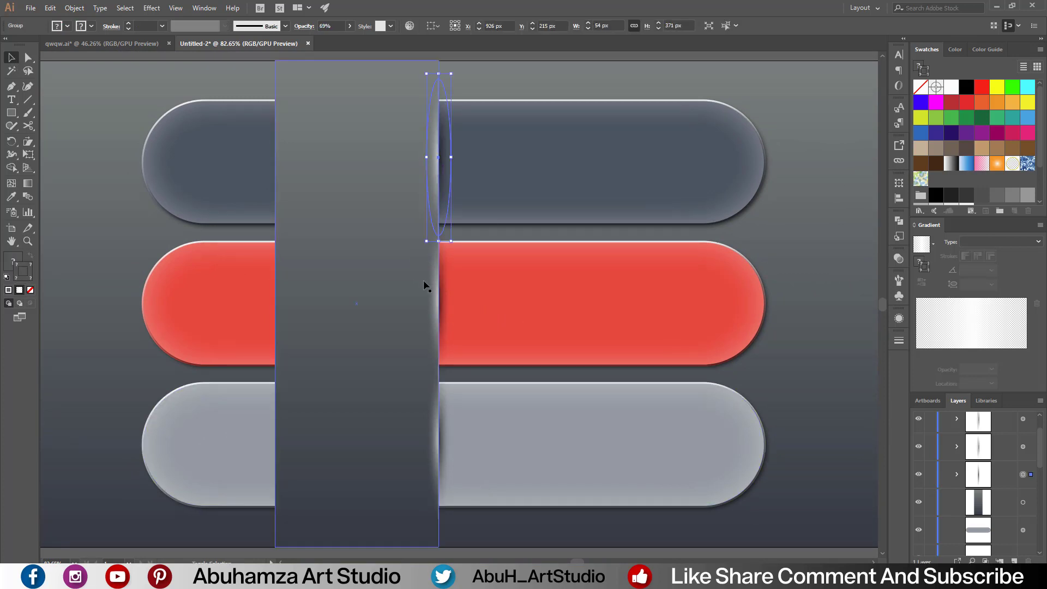
{"action": "left_click", "coordinate": [437, 319], "text": "shift"}
{"action": "left_click", "coordinate": [436, 450], "text": "shift"}
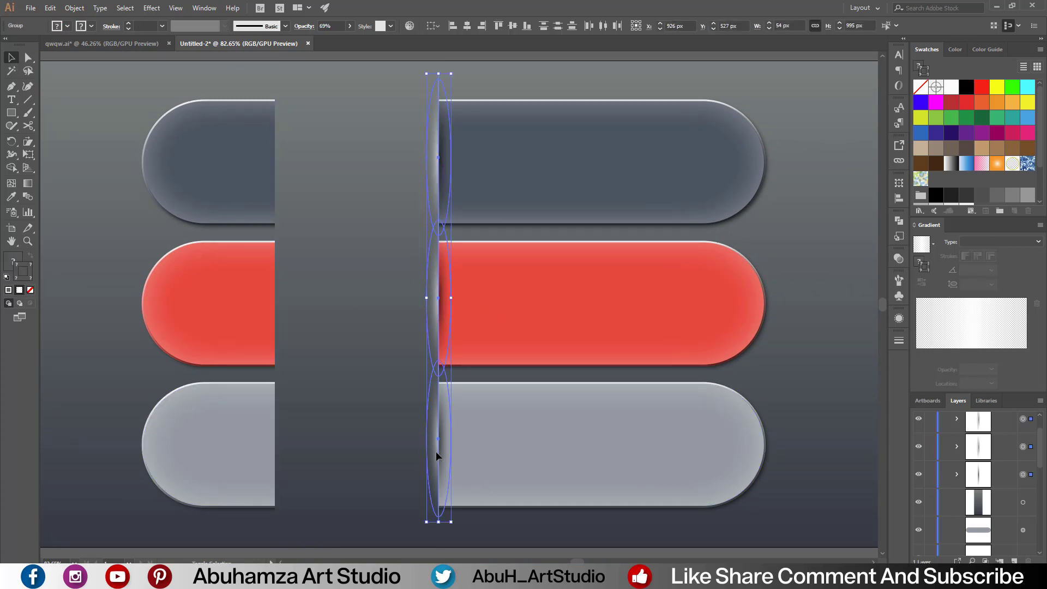
Copy the three highlights to the strip's left edge, rotated to face the other way
{"action": "left_click_drag", "start_coordinate": [436, 450], "coordinate": [274, 452]}
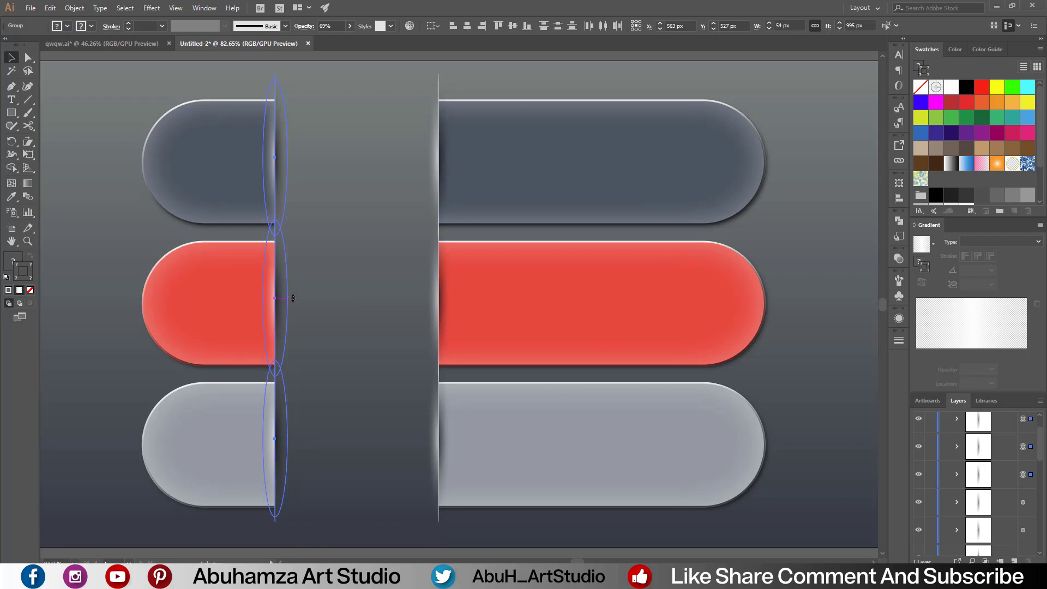
{"action": "mouse_move", "coordinate": [293, 297]}
{"action": "left_mouse_down"}
{"action": "mouse_move", "coordinate": [246, 323]}
{"action": "mouse_move", "coordinate": [244, 304]}
{"action": "left_mouse_up"}
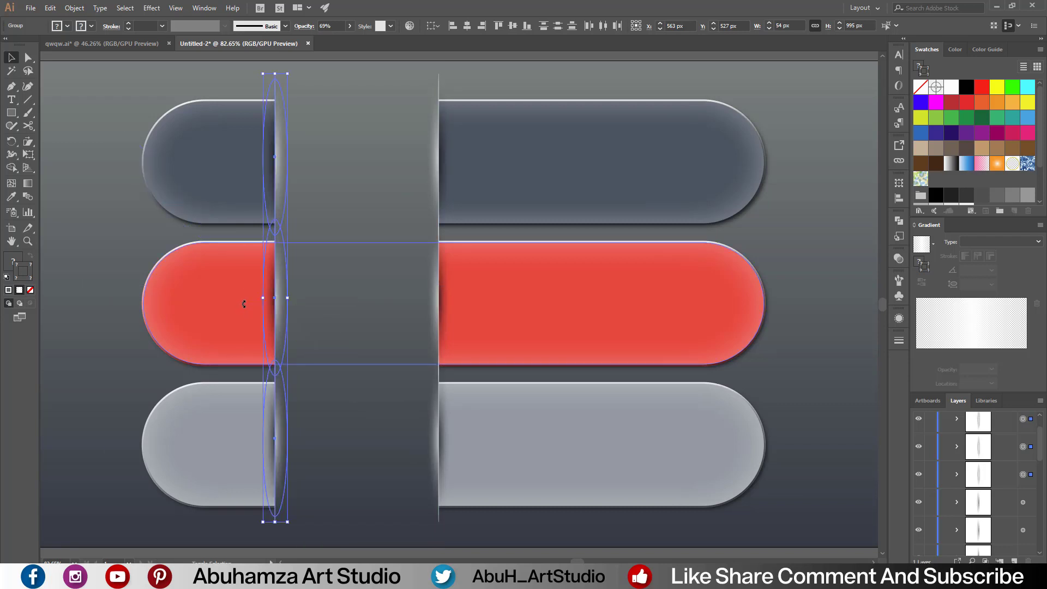
{"action": "left_click", "coordinate": [848, 286]}
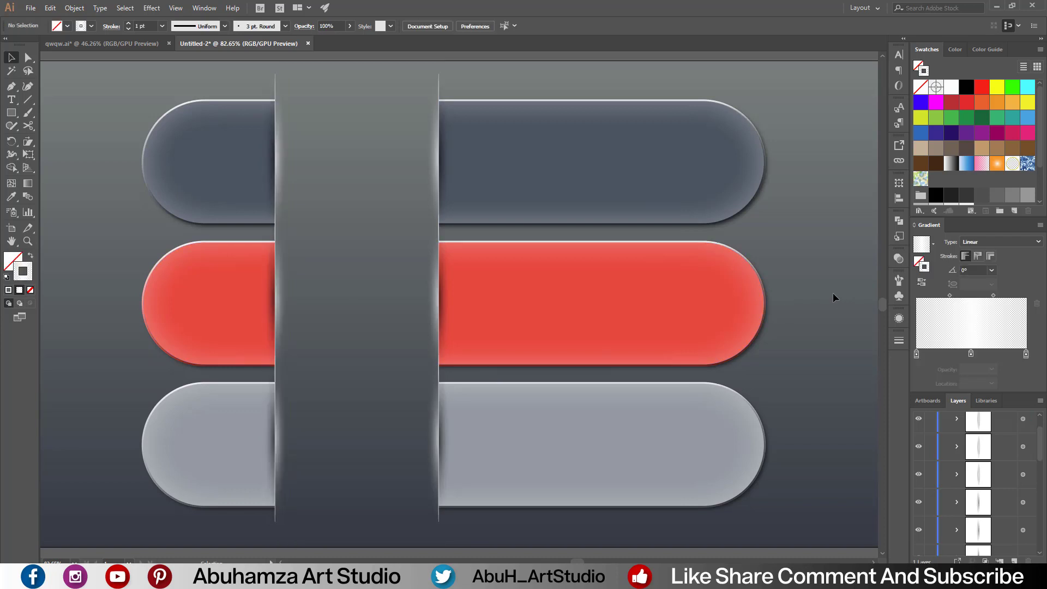
{"action": "key", "text": "z"}
{"action": "left_click", "coordinate": [378, 355], "text": "alt"}
{"action": "left_click_drag", "start_coordinate": [441, 353], "coordinate": [405, 376]}
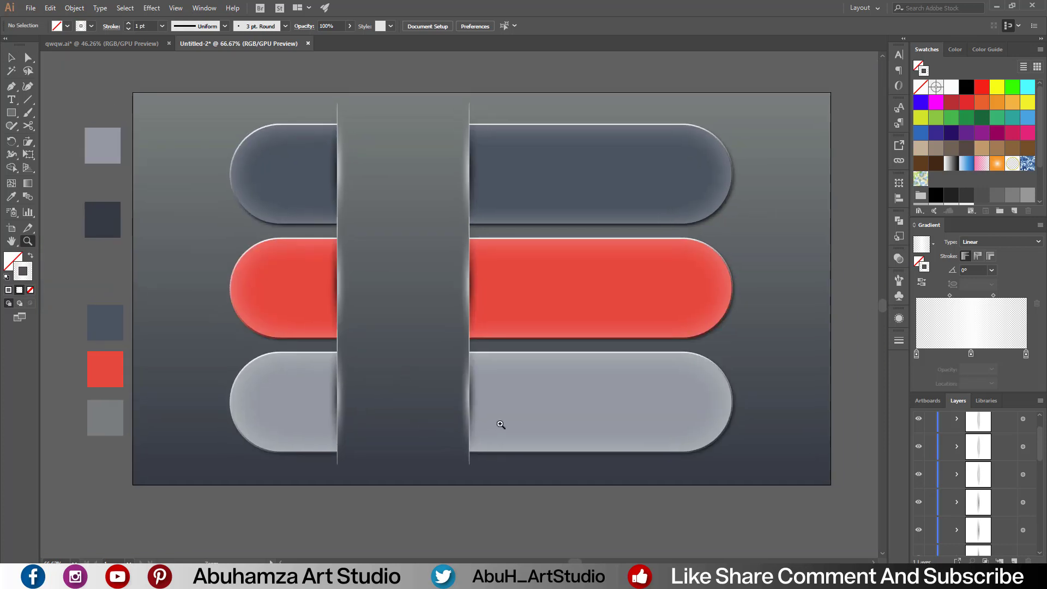
Draw a circle on the top pill and fill it with the lighter slate colour
{"action": "left_click_drag", "start_coordinate": [11, 113], "coordinate": [60, 140]}
{"action": "left_click_drag", "start_coordinate": [485, 124], "coordinate": [584, 190]}
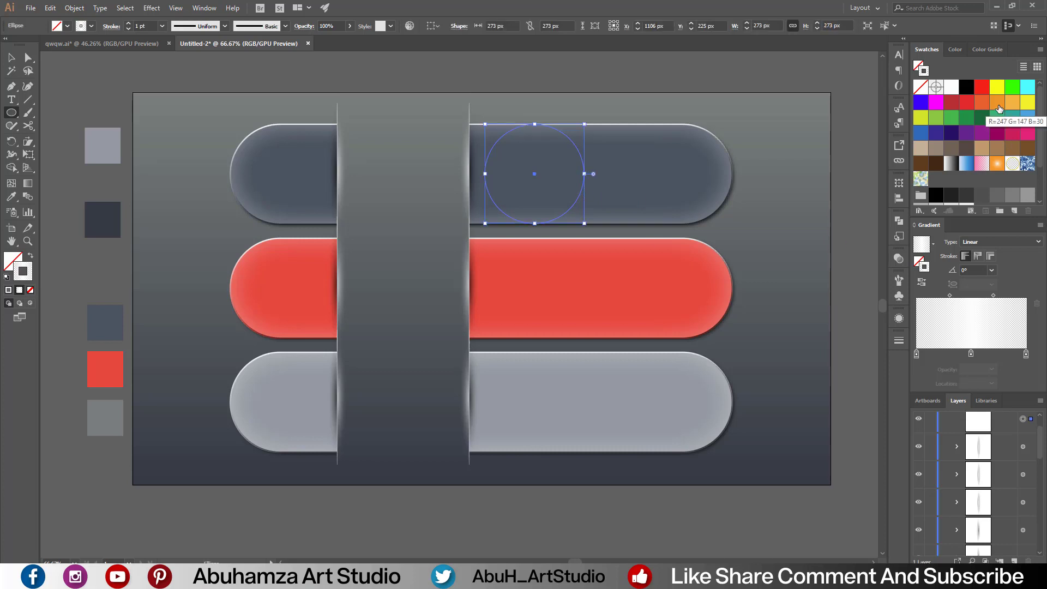
{"action": "left_click", "coordinate": [11, 196]}
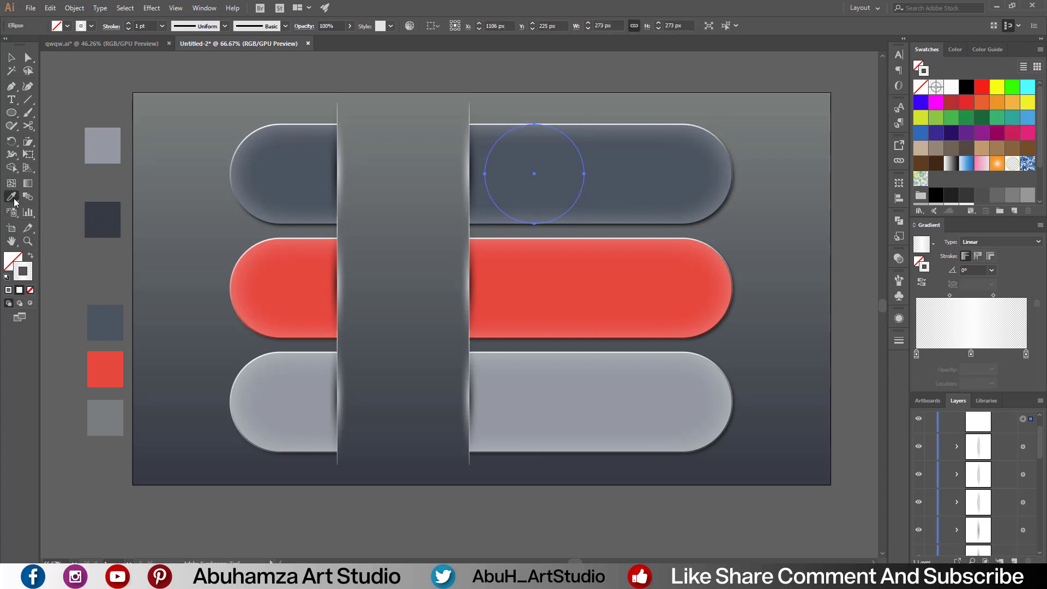
{"action": "left_click", "coordinate": [109, 211]}
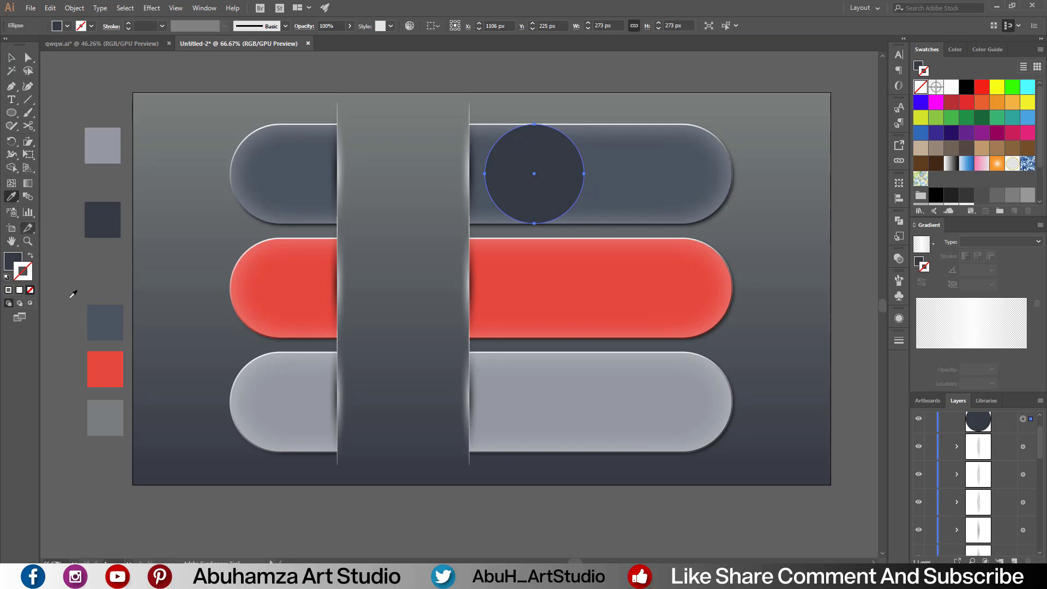
{"action": "left_click", "coordinate": [105, 323]}
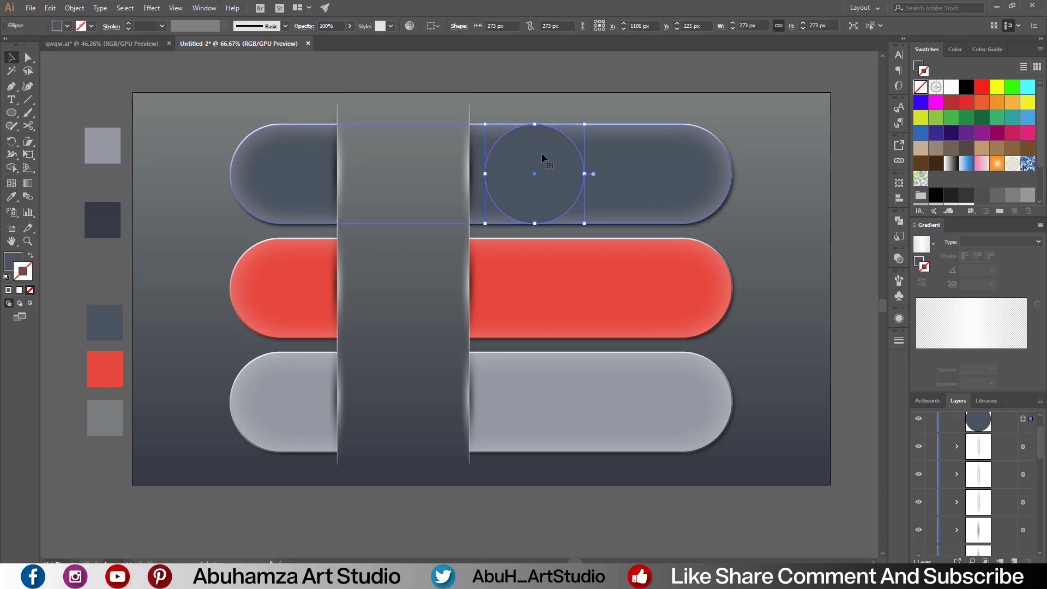
Move the circle onto the strip, shrink it to 225 px, and delete the extra circle
{"action": "left_click", "coordinate": [762, 103]}
{"action": "left_click_drag", "start_coordinate": [543, 204], "coordinate": [406, 202]}
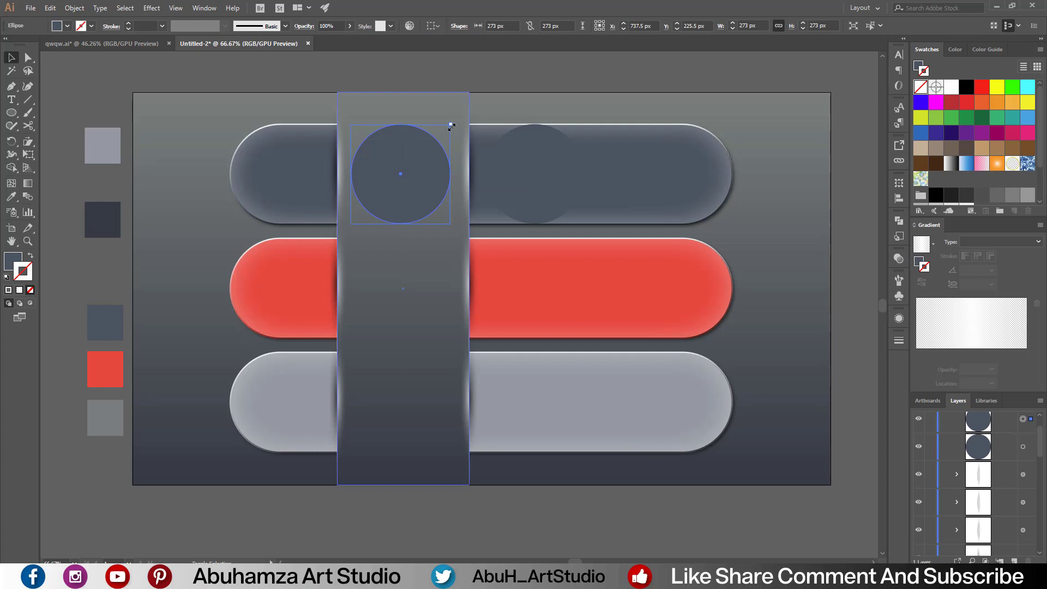
{"action": "left_click_drag", "start_coordinate": [451, 126], "coordinate": [442, 135]}
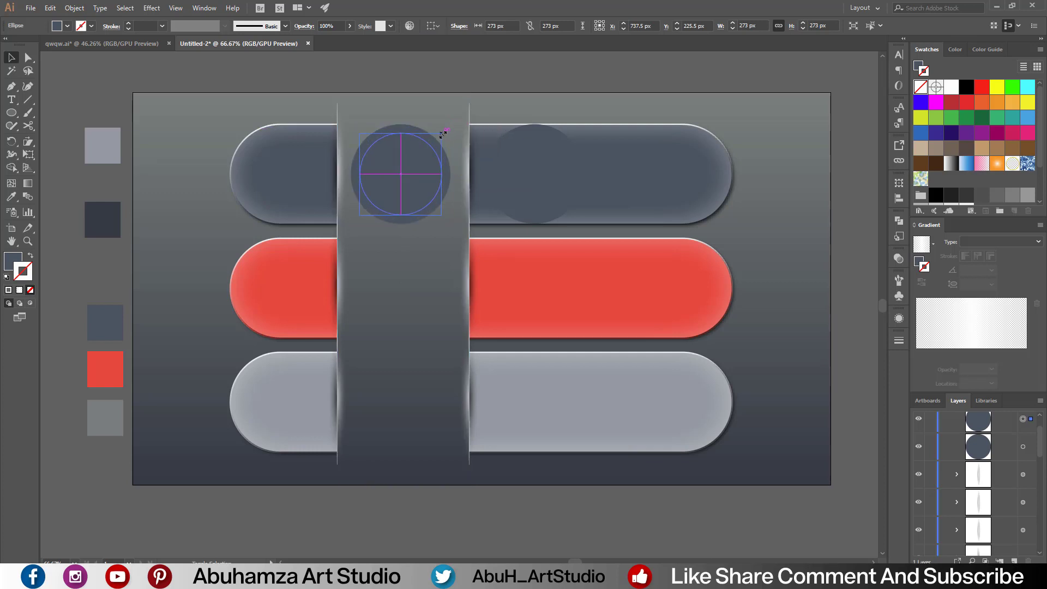
{"action": "left_click", "coordinate": [530, 203]}
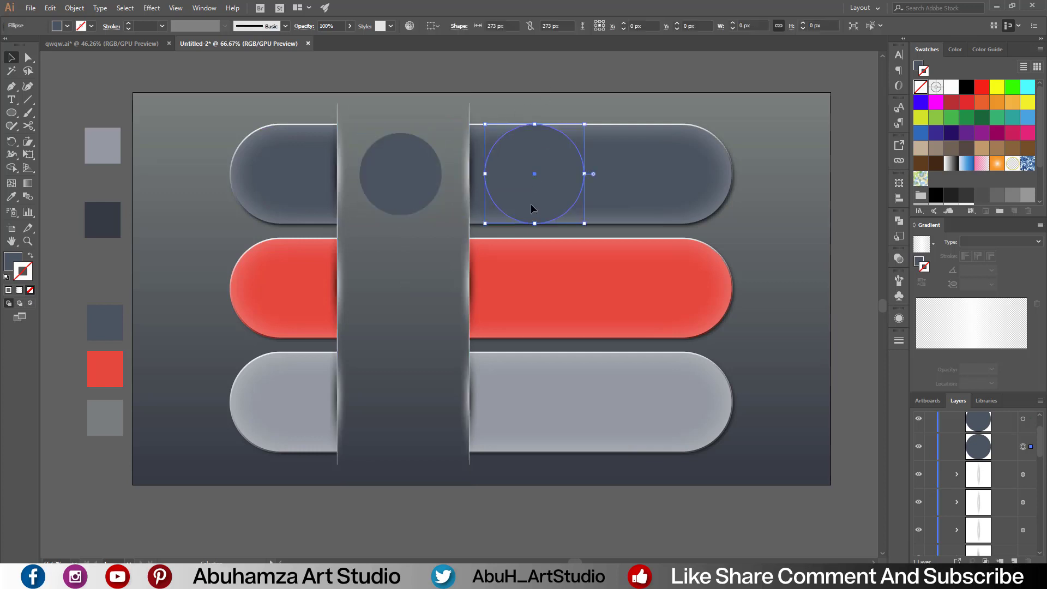
{"action": "key", "text": "Delete"}
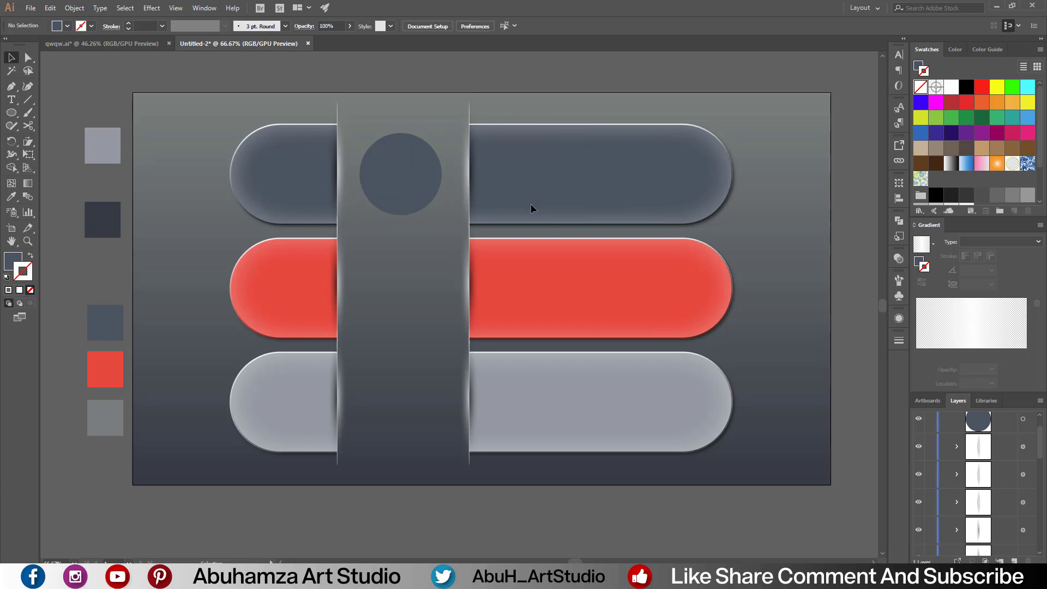
Paste a copy of the strip circle in place and shift it down below the original
{"action": "left_click", "coordinate": [410, 174]}
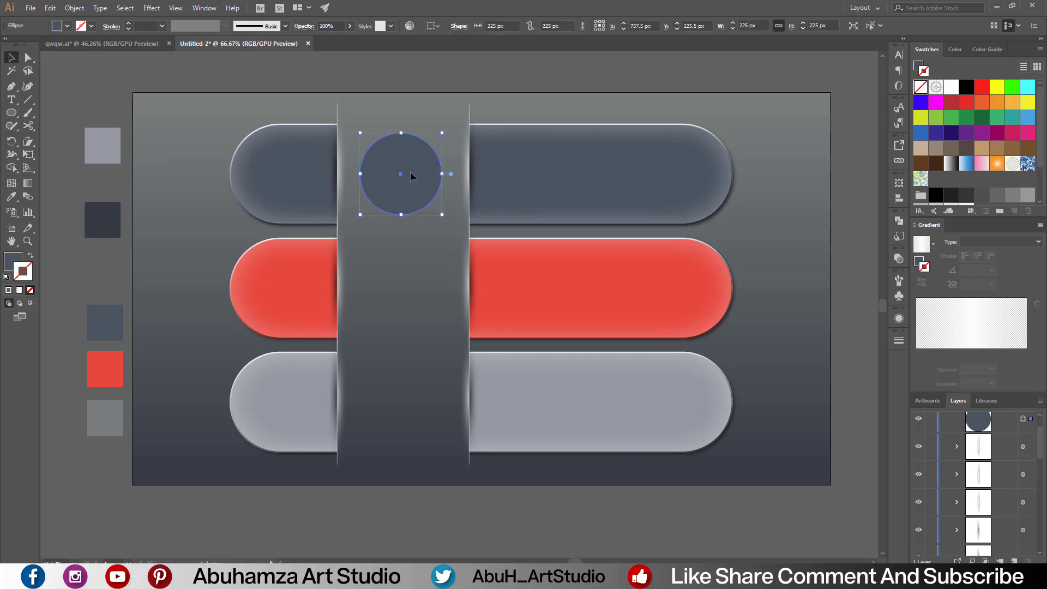
{"action": "key", "text": "ctrl+c"}
{"action": "key", "text": "ctrl+f"}
{"action": "scroll", "coordinate": [410, 173], "scroll_direction": "up", "scroll_amount": 3}
{"action": "mouse_move", "coordinate": [448, 401]}
{"action": "left_mouse_down"}
{"action": "mouse_move", "coordinate": [435, 376]}
{"action": "mouse_move", "coordinate": [445, 366]}
{"action": "left_mouse_up"}
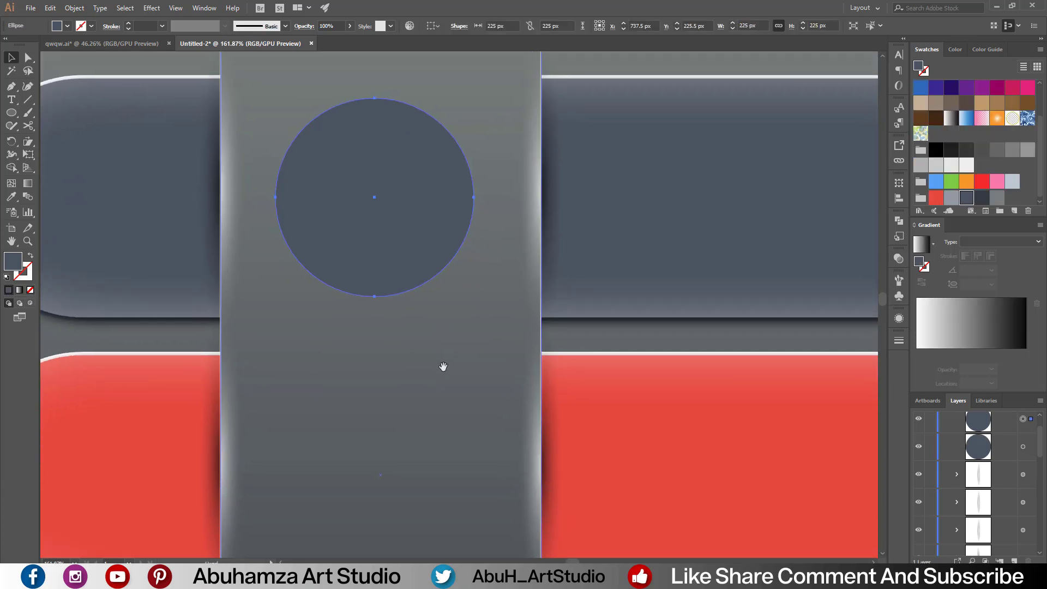
{"action": "left_click_drag", "start_coordinate": [397, 214], "coordinate": [395, 429]}
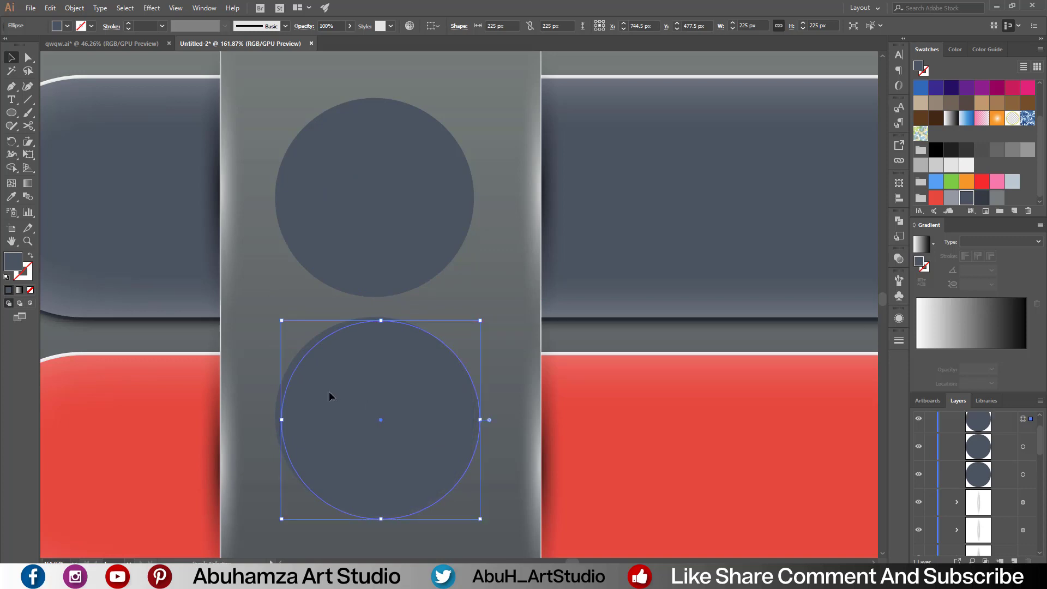
Cut away the overlap with Shape Builder, fill the crescent black, and place it on the upper-left edge
{"action": "left_click", "coordinate": [298, 364], "text": "shift"}
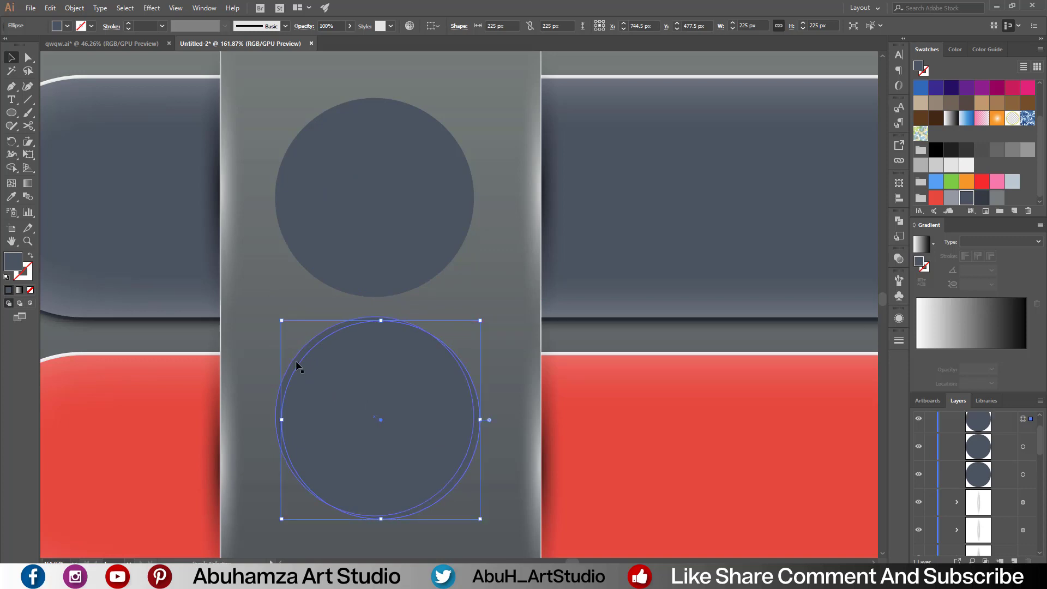
{"action": "left_click", "coordinate": [12, 168]}
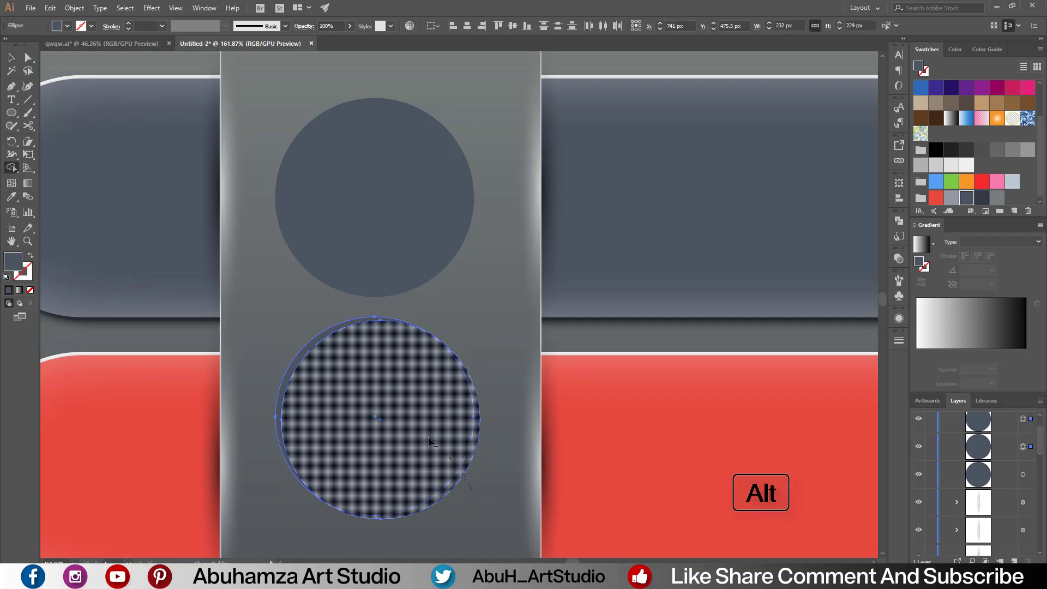
{"action": "left_click", "coordinate": [431, 442], "text": "alt"}
{"action": "left_click", "coordinate": [13, 59]}
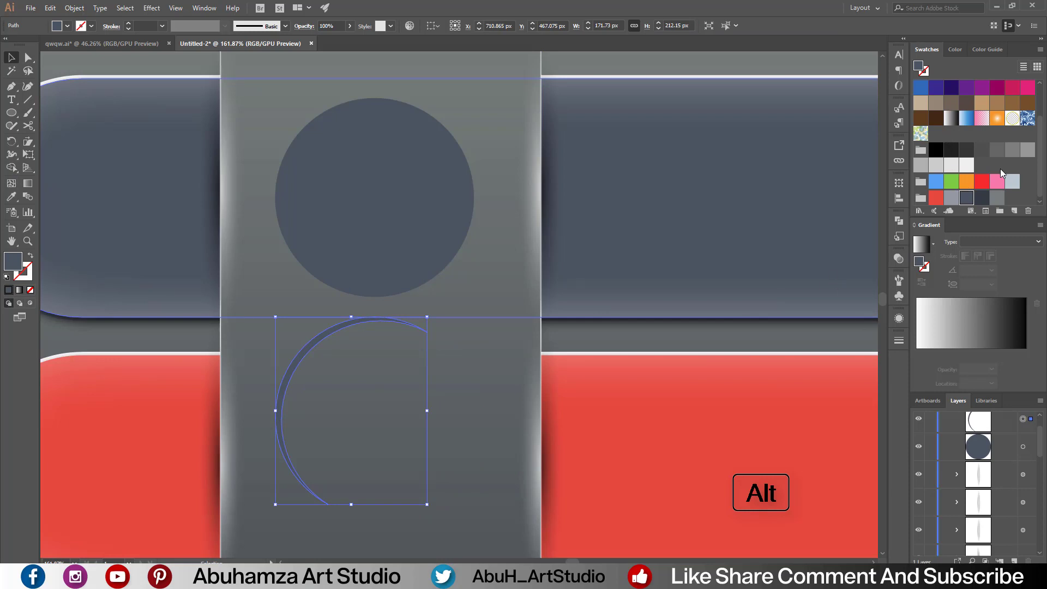
{"action": "scroll", "coordinate": [966, 184], "scroll_direction": "up", "scroll_amount": 3}
{"action": "left_click", "coordinate": [966, 87]}
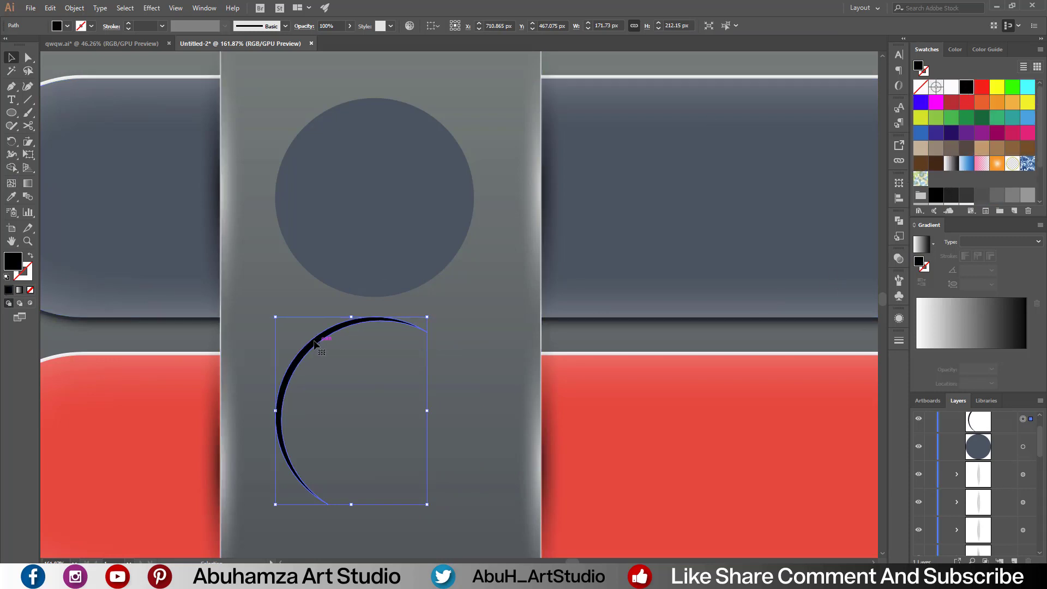
{"action": "mouse_move", "coordinate": [317, 346]}
{"action": "left_mouse_down"}
{"action": "mouse_move", "coordinate": [332, 131]}
{"action": "mouse_move", "coordinate": [319, 127]}
{"action": "left_mouse_up"}
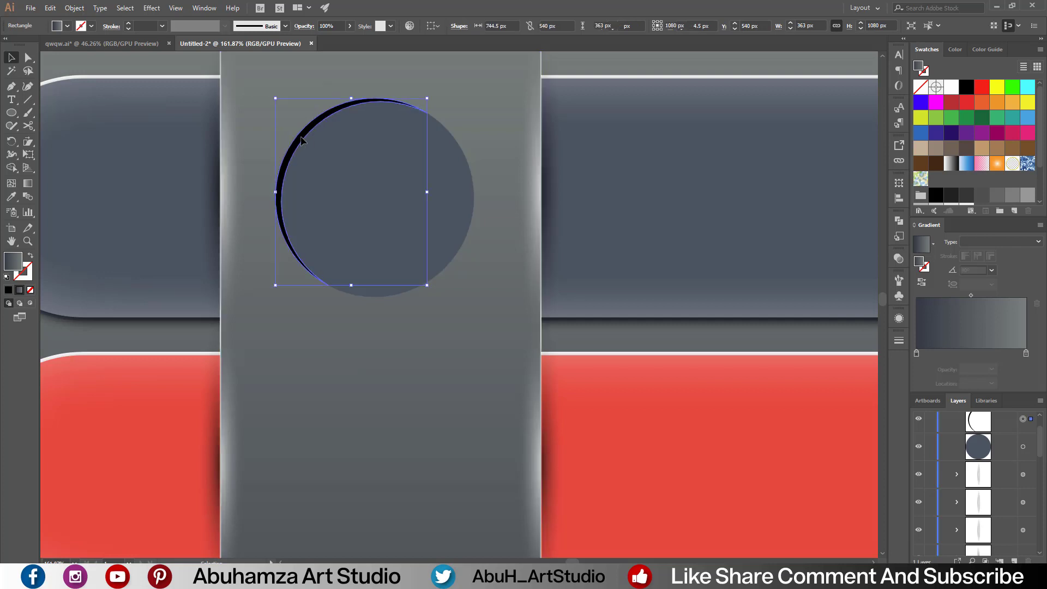
Apply a 5 px Gaussian Blur to the black crescent, then reselect the strip circle
{"action": "left_click", "coordinate": [152, 7]}
{"action": "mouse_move", "coordinate": [163, 189]}
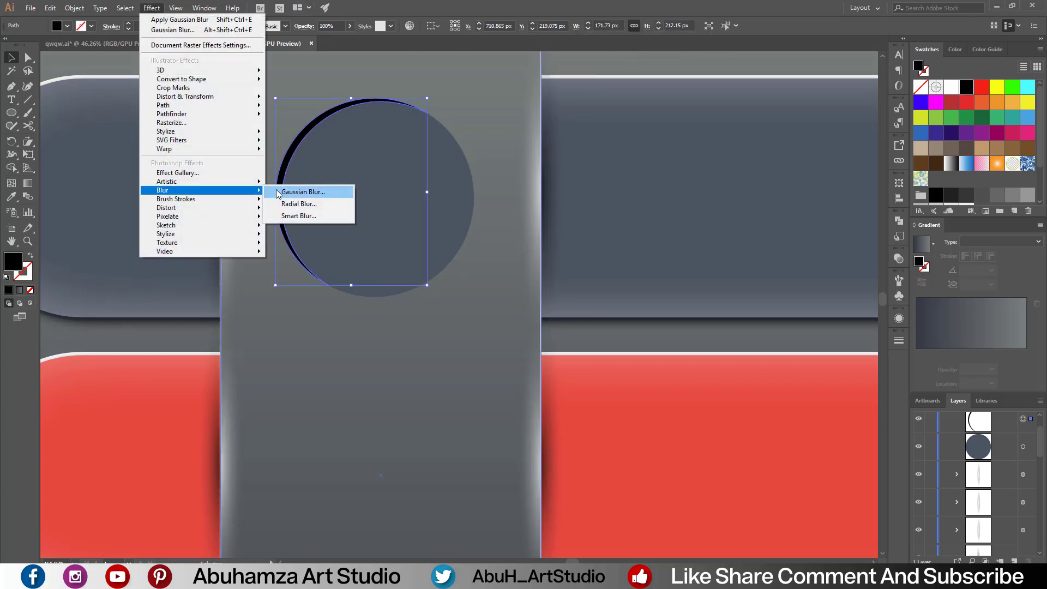
{"action": "left_click", "coordinate": [296, 193]}
{"action": "left_click", "coordinate": [704, 187]}
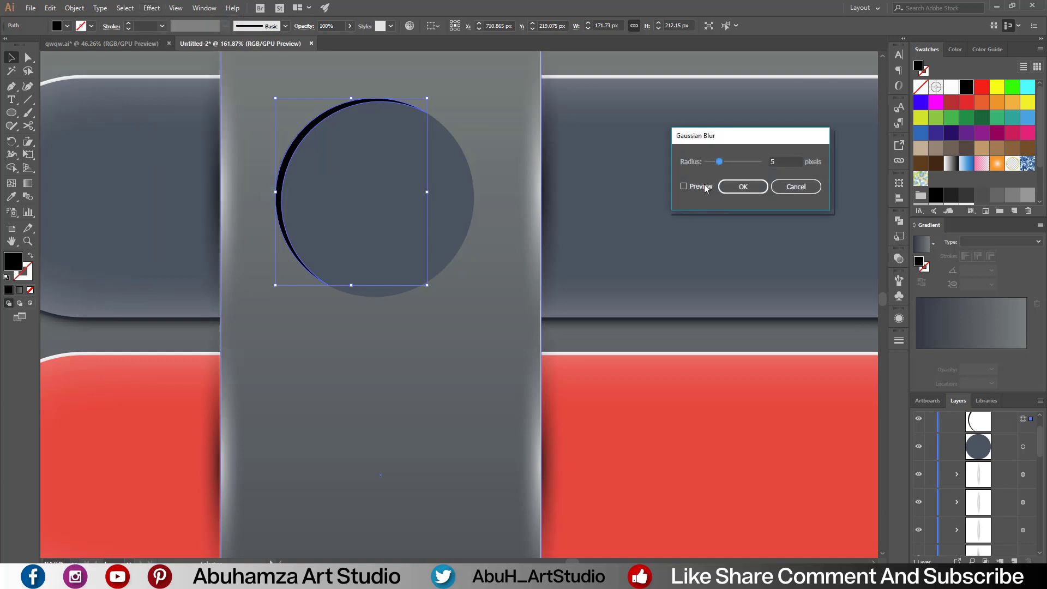
{"action": "left_click", "coordinate": [743, 186]}
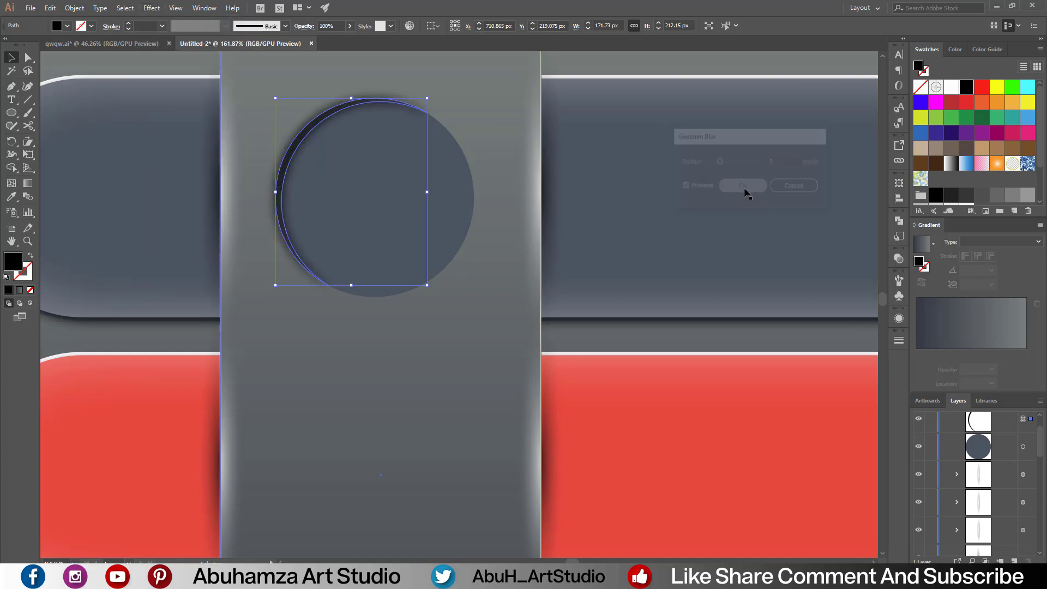
{"action": "left_click", "coordinate": [330, 377]}
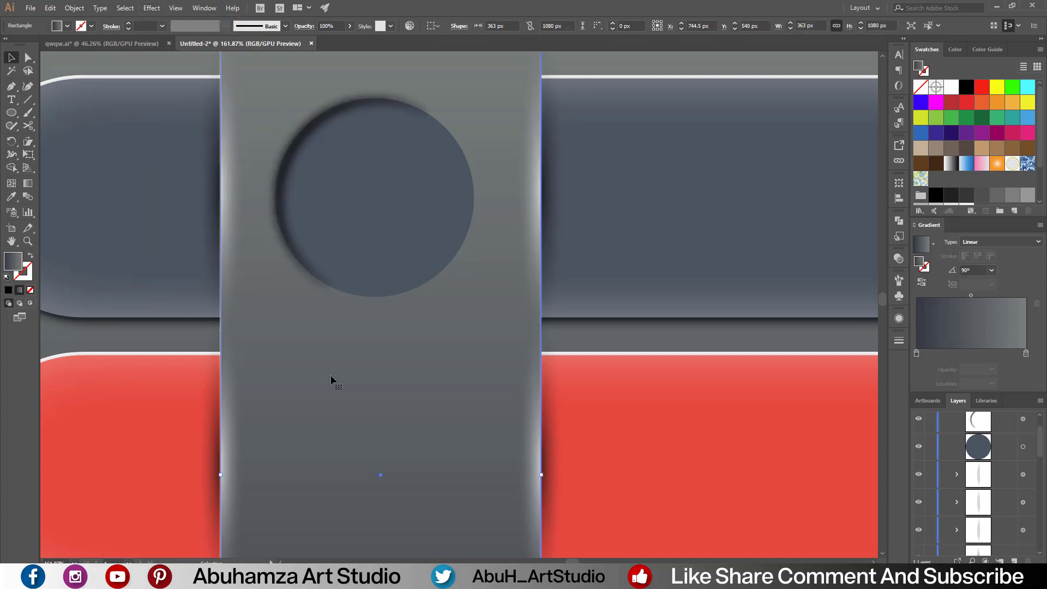
{"action": "left_click", "coordinate": [309, 130]}
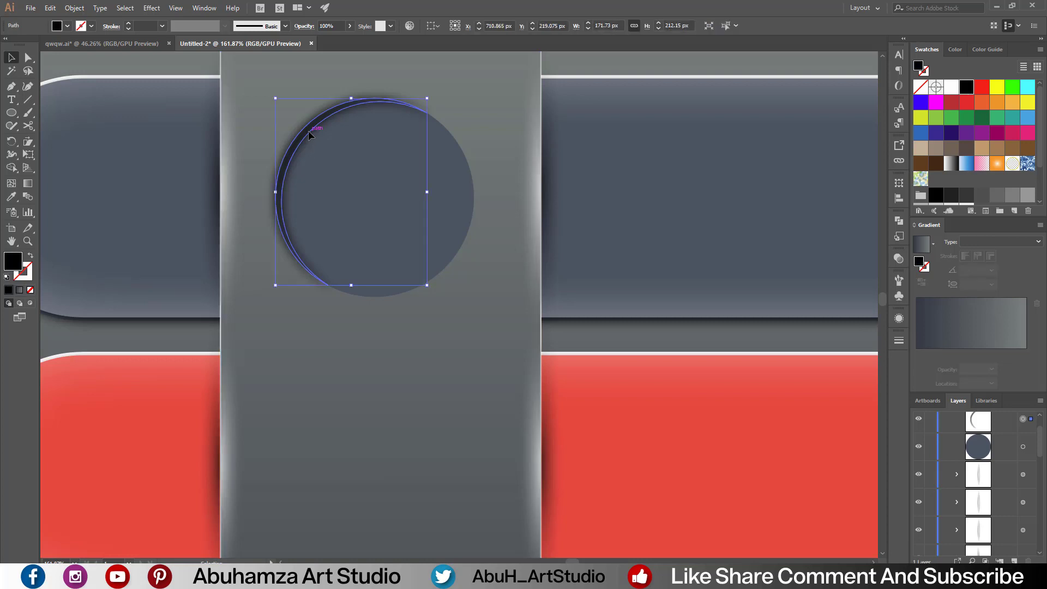
{"action": "left_click", "coordinate": [365, 177]}
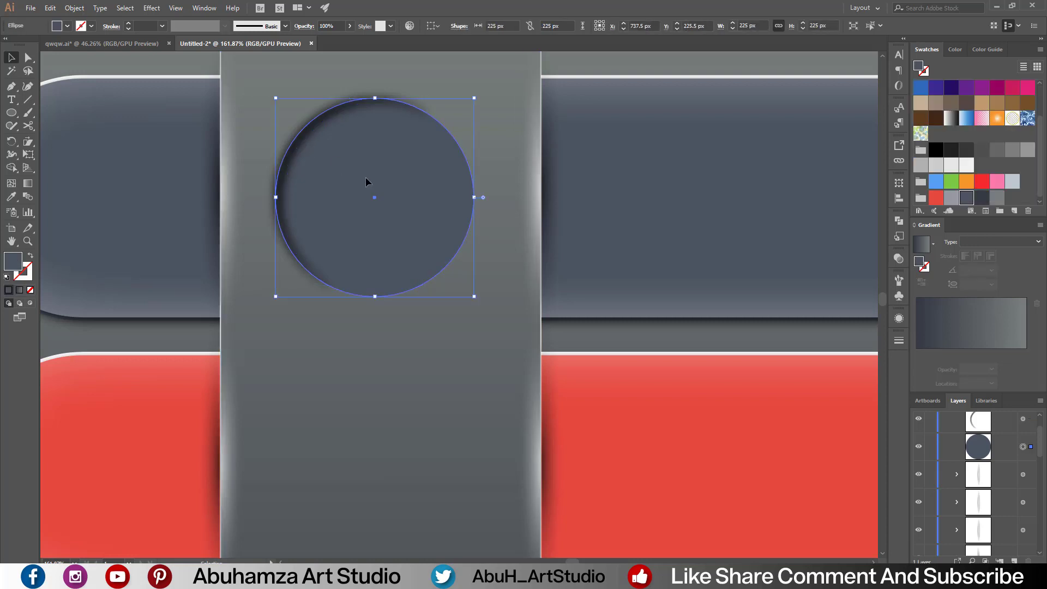
Alt-drag a copy of the circle down, then make a slightly offset second duplicate of it
{"action": "left_click_drag", "start_coordinate": [365, 177], "coordinate": [360, 408]}
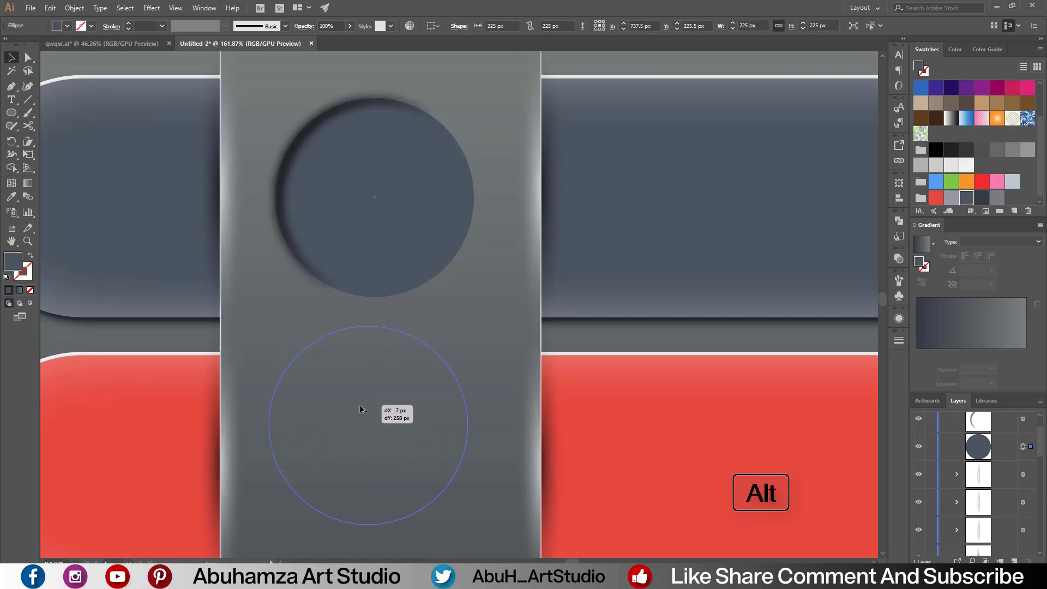
{"action": "mouse_move", "coordinate": [385, 455]}
{"action": "left_mouse_down"}
{"action": "mouse_move", "coordinate": [510, 523]}
{"action": "mouse_move", "coordinate": [477, 310]}
{"action": "mouse_move", "coordinate": [453, 285]}
{"action": "left_mouse_up"}
{"action": "key", "text": "z"}
{"action": "left_click", "coordinate": [8, 58]}
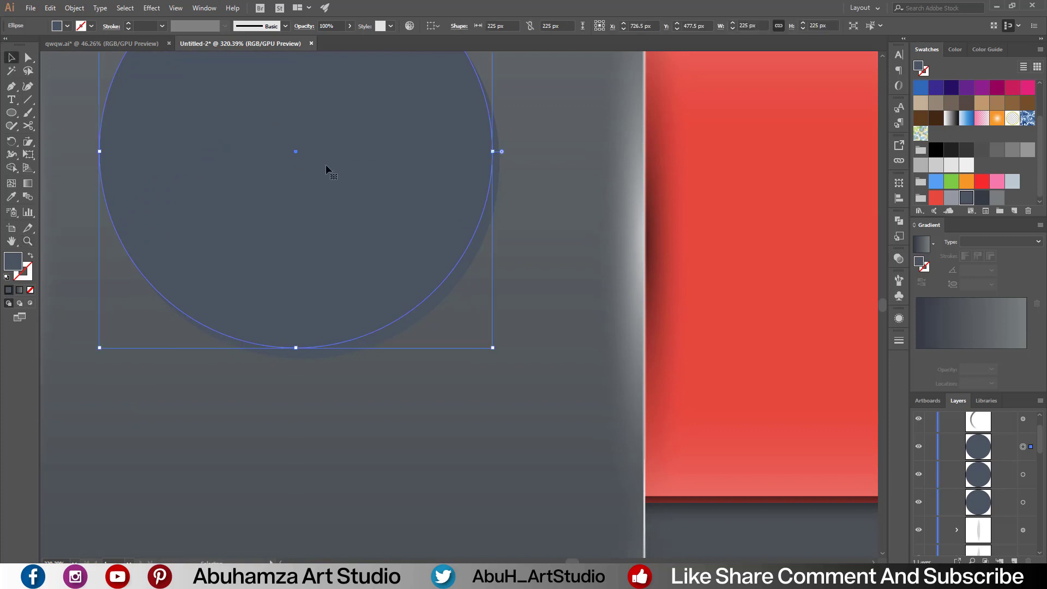
{"action": "left_click_drag", "start_coordinate": [345, 193], "coordinate": [348, 197]}
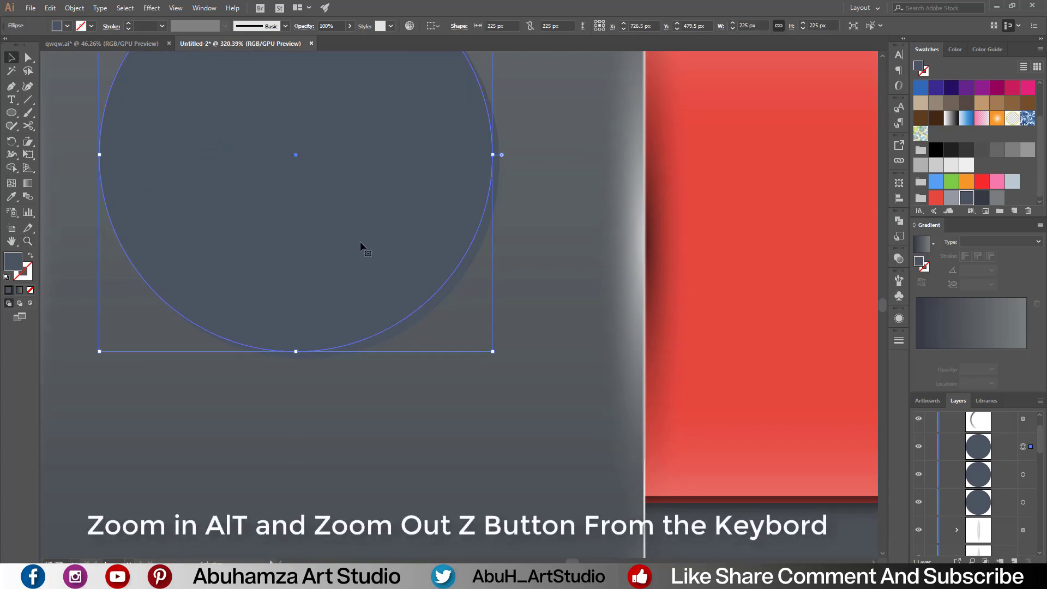
{"action": "left_click_drag", "start_coordinate": [427, 298], "coordinate": [435, 304]}
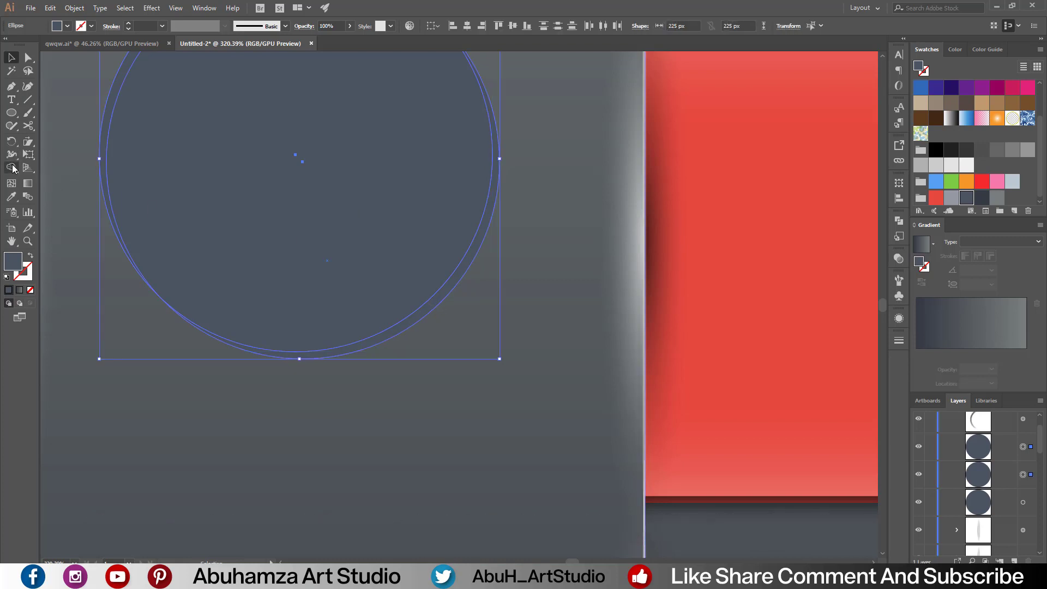
Remove the copies' overlap to leave a thin crescent and move it onto the circle's lower-right edge
{"action": "left_click", "coordinate": [12, 168]}
{"action": "left_click", "coordinate": [283, 211], "text": "alt"}
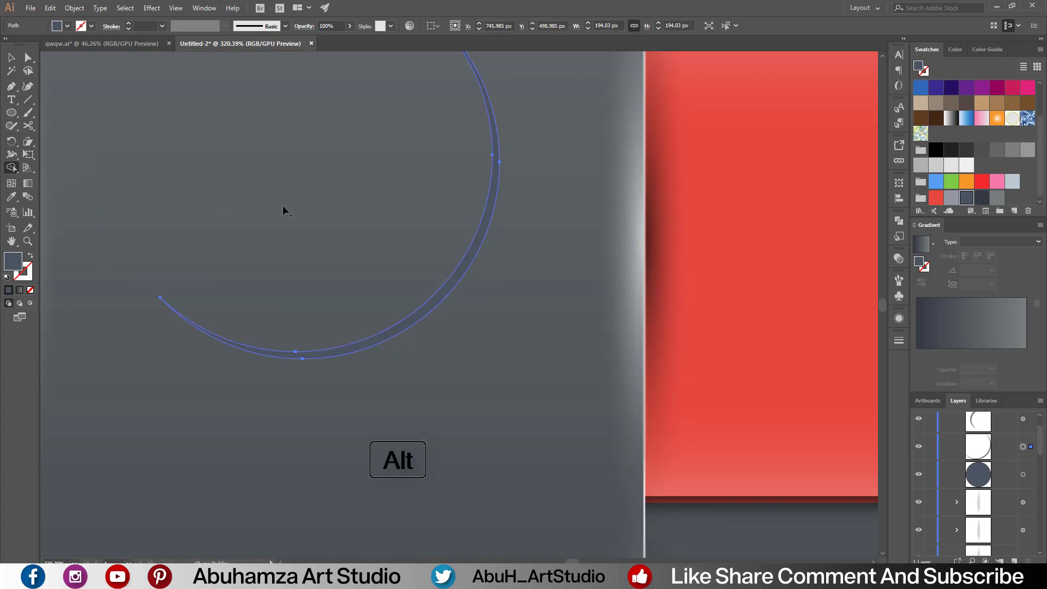
{"action": "key", "text": "z"}
{"action": "left_click", "coordinate": [347, 235], "text": "alt"}
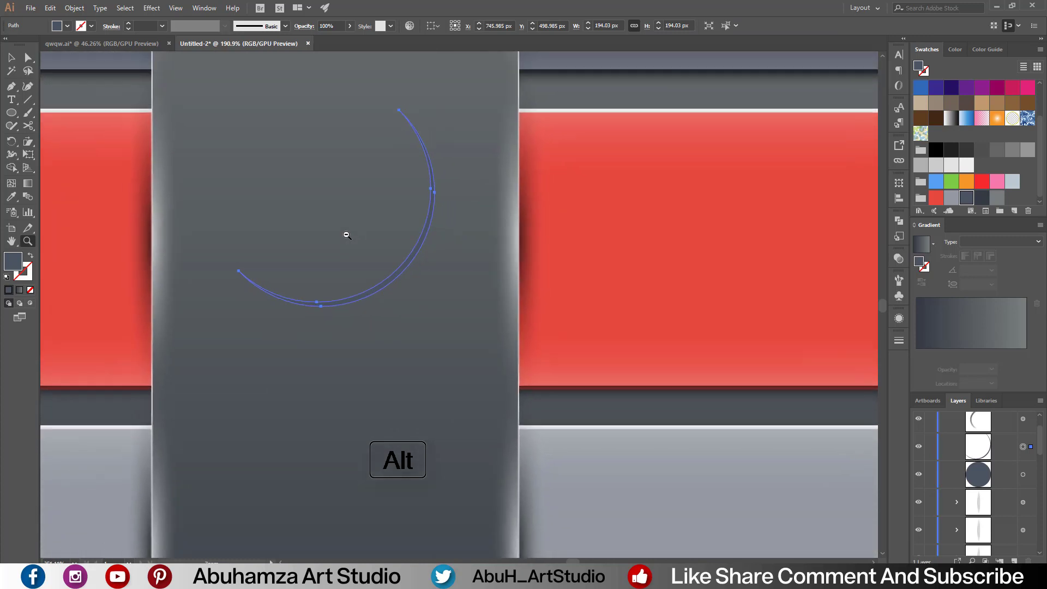
{"action": "scroll", "coordinate": [347, 235], "scroll_direction": "down", "scroll_amount": 1}
{"action": "left_click_drag", "start_coordinate": [358, 203], "coordinate": [353, 418]}
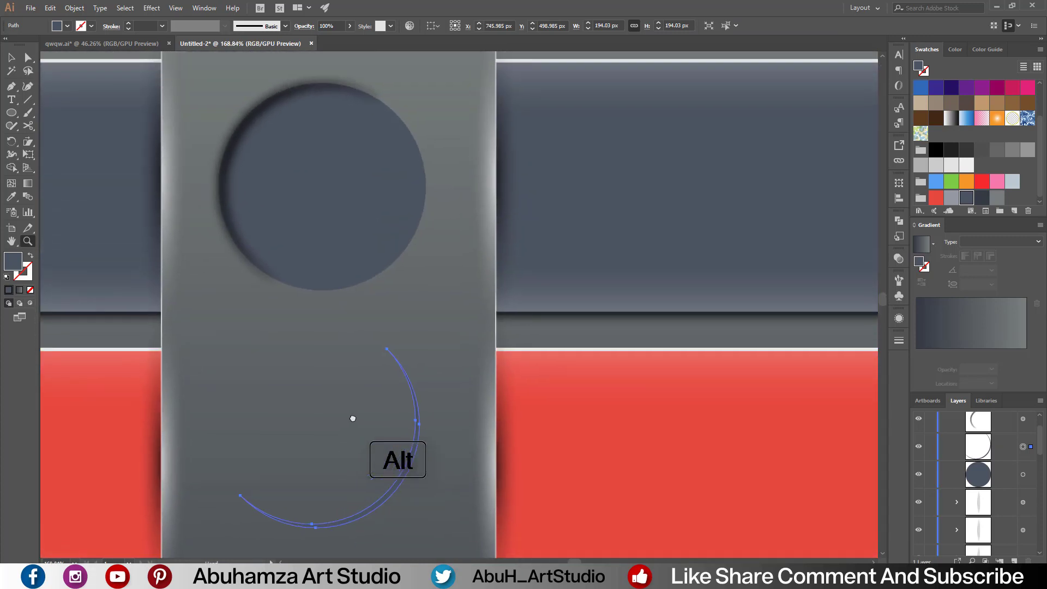
{"action": "key", "text": "v"}
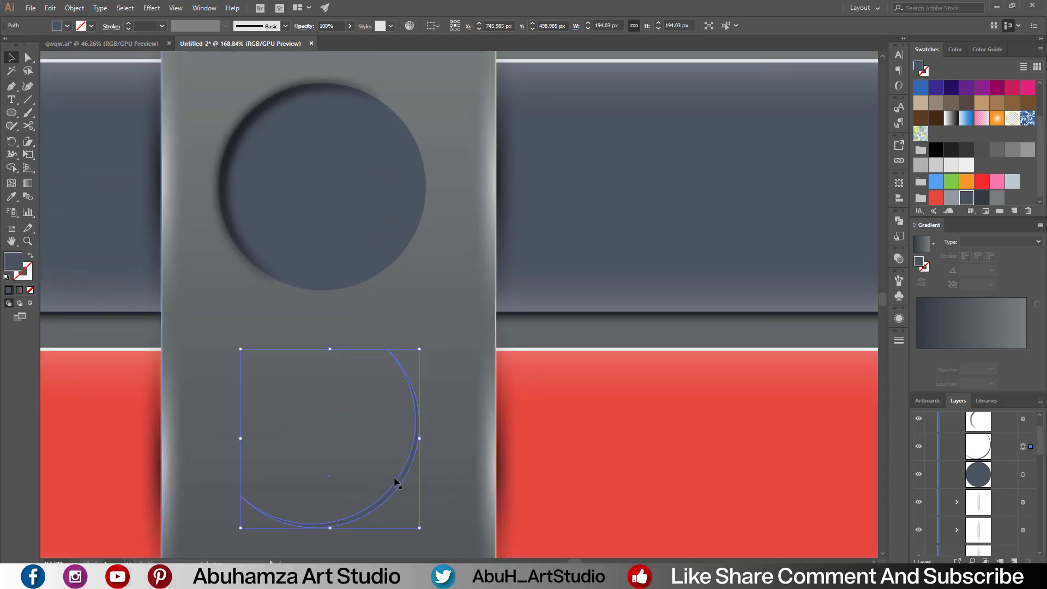
{"action": "mouse_move", "coordinate": [392, 491]}
{"action": "left_mouse_down"}
{"action": "mouse_move", "coordinate": [385, 280]}
{"action": "mouse_move", "coordinate": [398, 254]}
{"action": "left_mouse_up"}
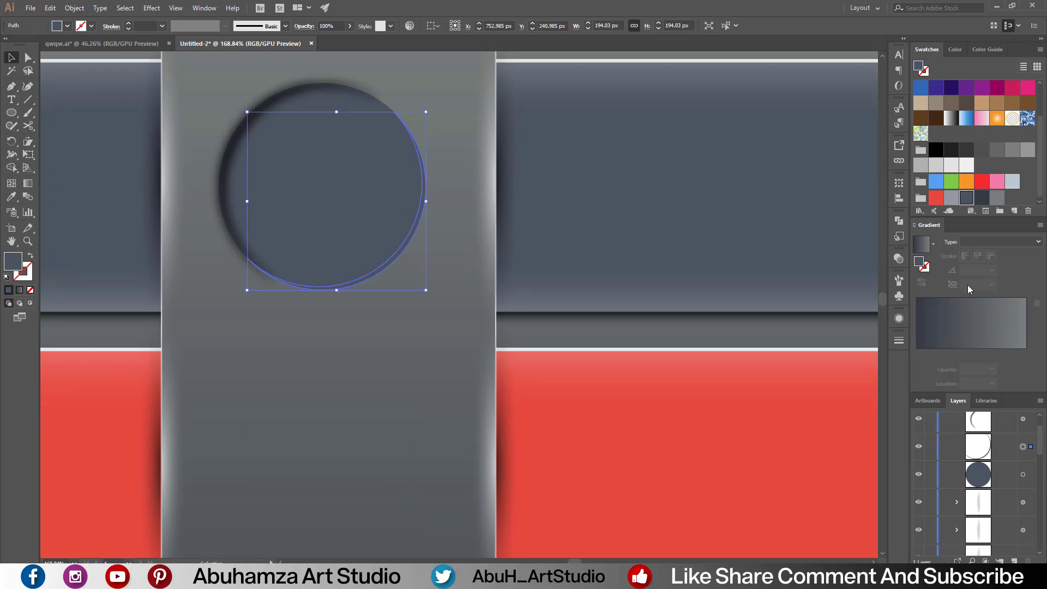
Give the crescent a white-to-black linear gradient with the left stop at 50% and a transparent dark end
{"action": "left_click", "coordinate": [932, 243]}
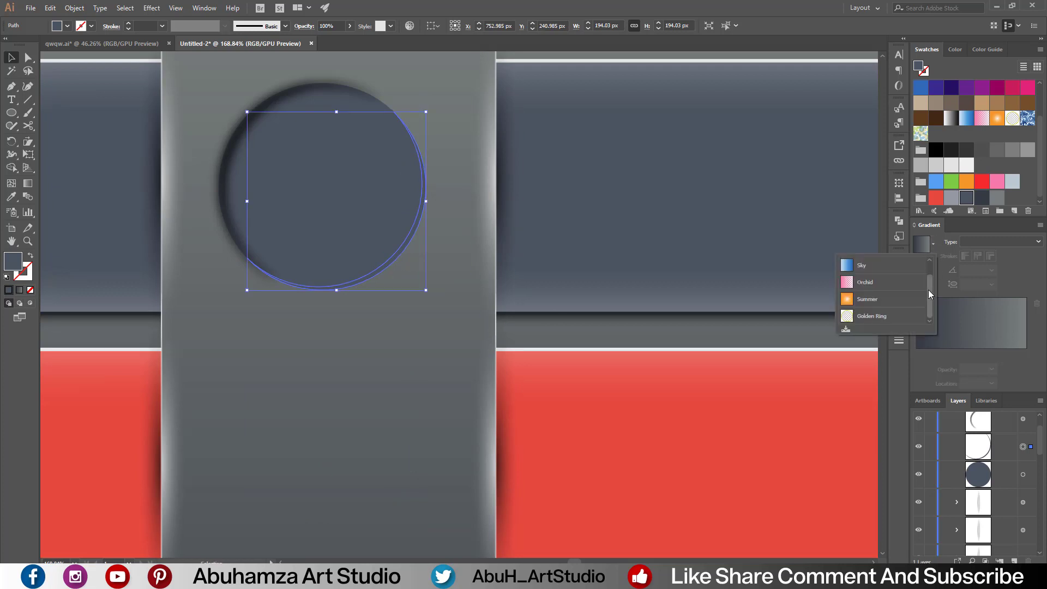
{"action": "scroll", "coordinate": [925, 293], "scroll_direction": "up", "scroll_amount": 2}
{"action": "left_click", "coordinate": [864, 266]}
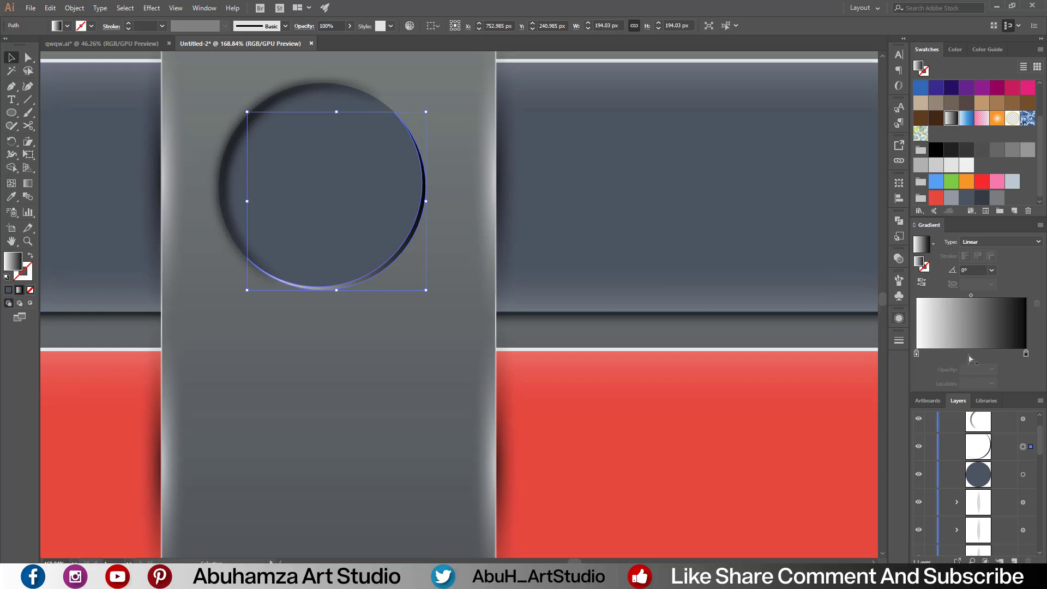
{"action": "left_click", "coordinate": [916, 353]}
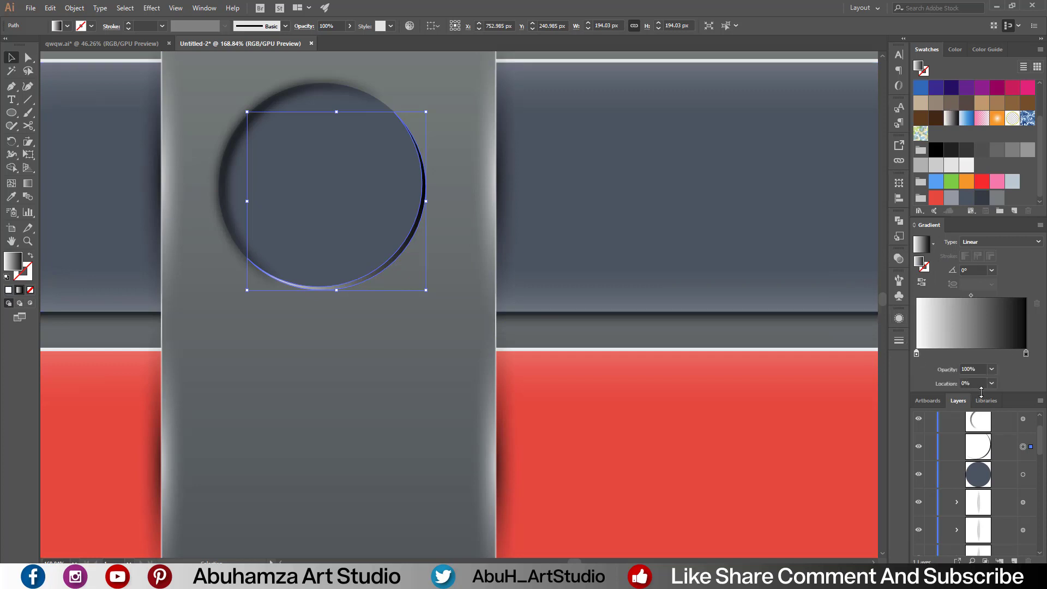
{"action": "left_click", "coordinate": [977, 382]}
{"action": "type", "text": "50"}
{"action": "key", "text": "Return"}
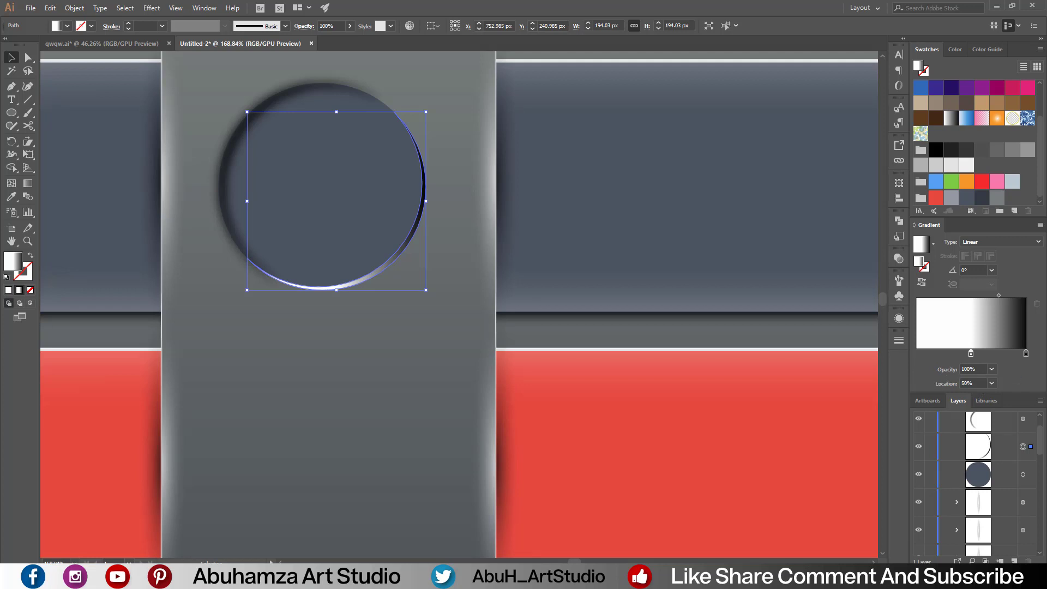
{"action": "left_click", "coordinate": [1026, 354]}
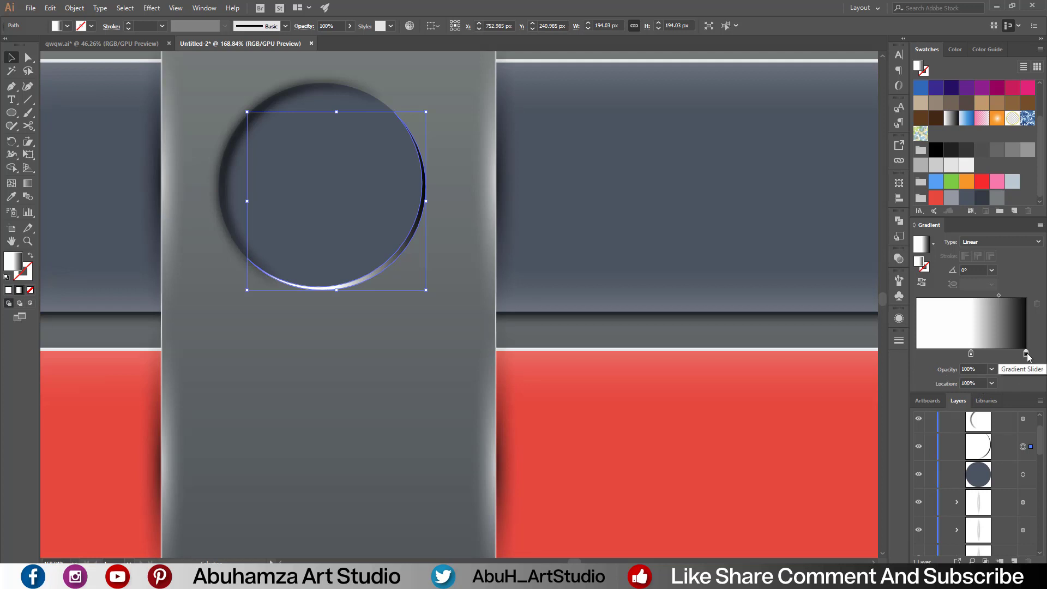
{"action": "left_click", "coordinate": [991, 371]}
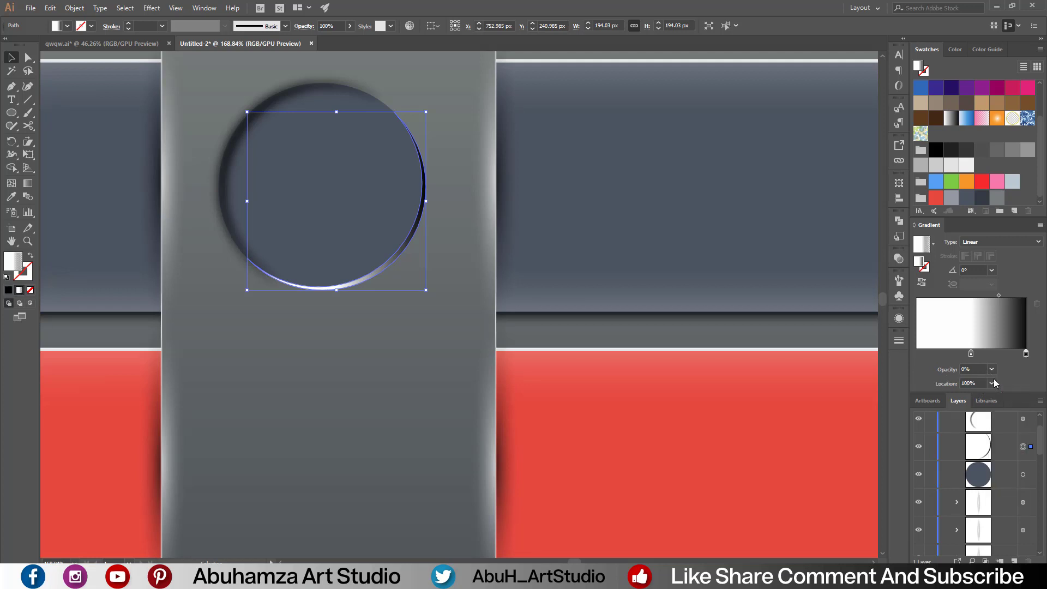
Add a black gradient stop at 0% opacity on the left end
{"action": "left_click_drag", "start_coordinate": [920, 356], "coordinate": [901, 354]}
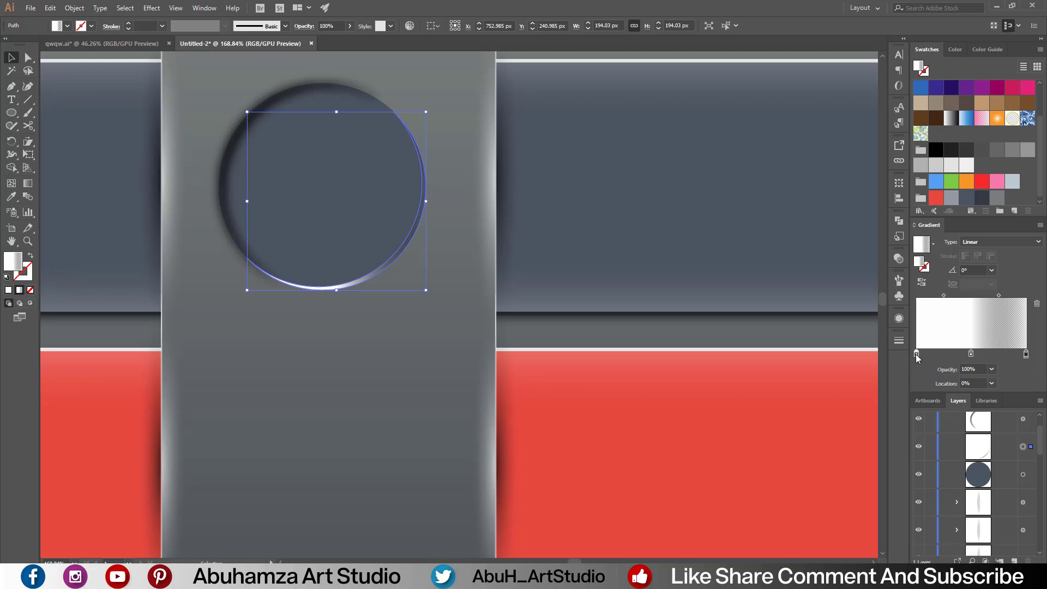
{"action": "double_click", "coordinate": [915, 354]}
{"action": "left_click", "coordinate": [902, 448]}
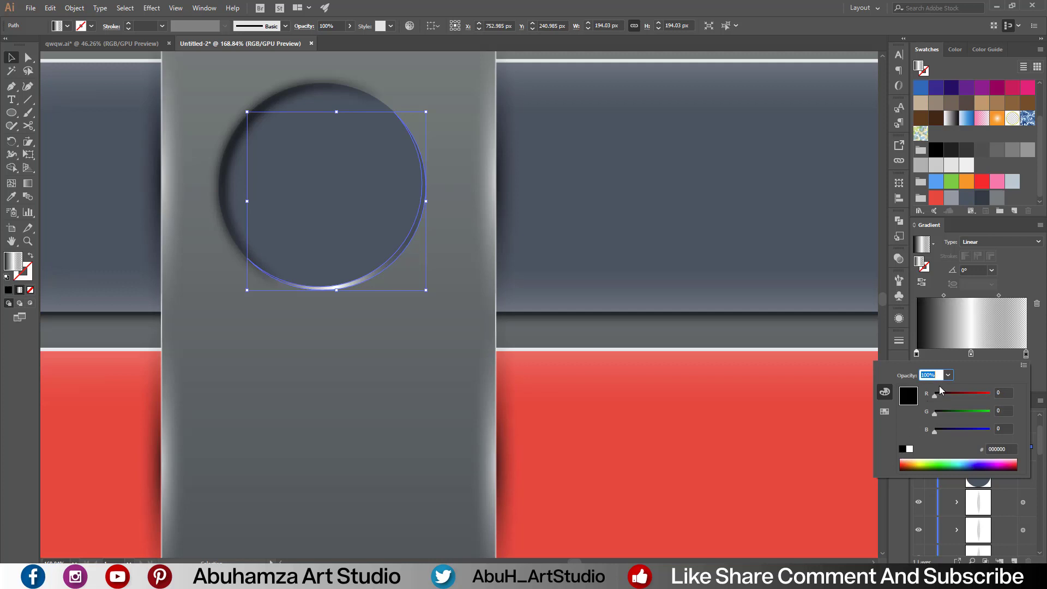
{"action": "left_click", "coordinate": [949, 376]}
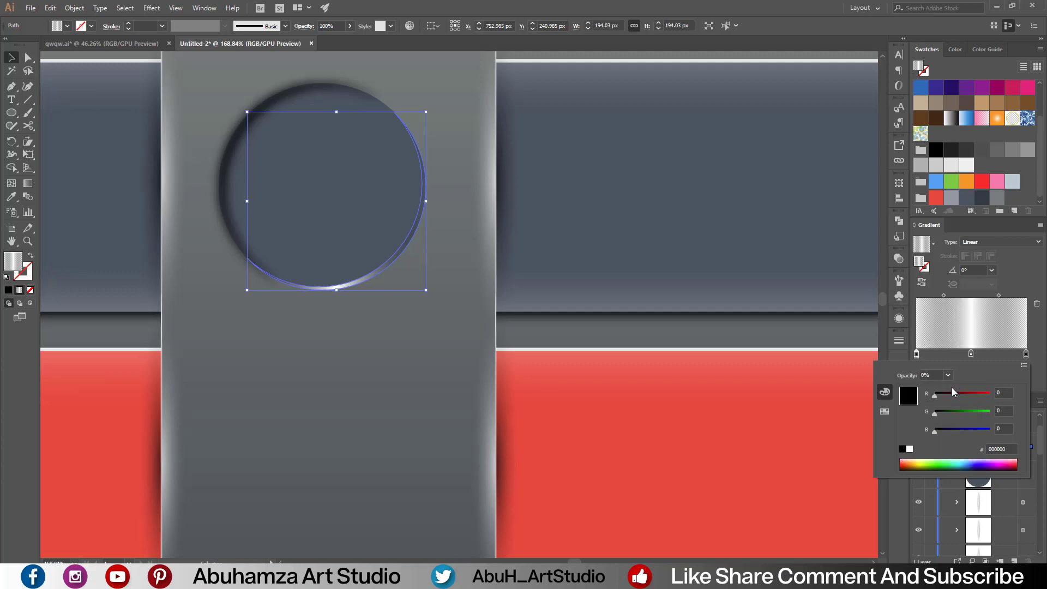
{"action": "key", "text": "Escape"}
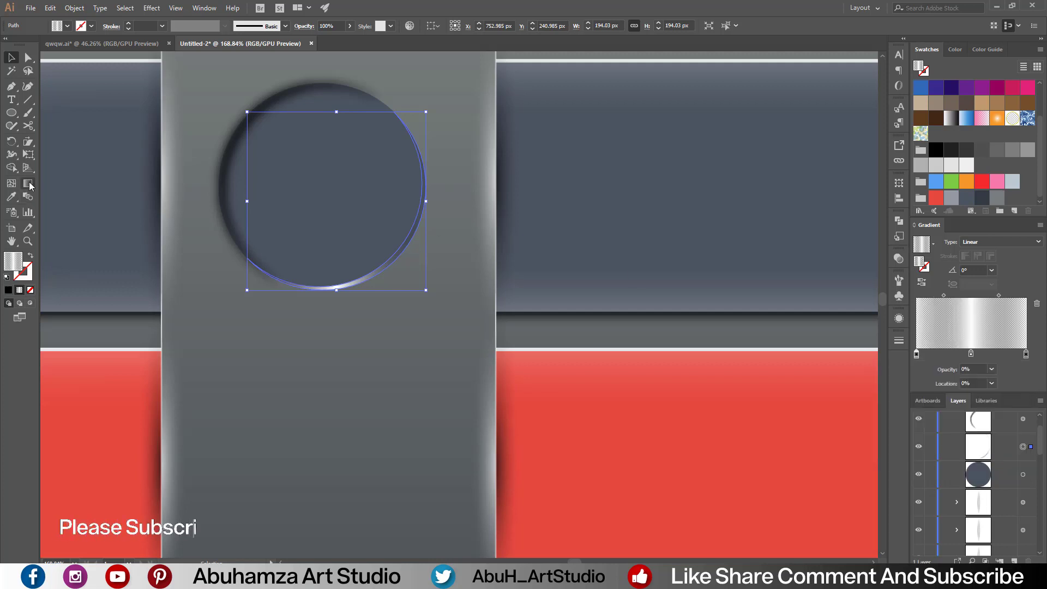
Angle the gradient diagonally from lower-left to upper-right and reselect the dark inset circle
{"action": "left_click", "coordinate": [31, 183]}
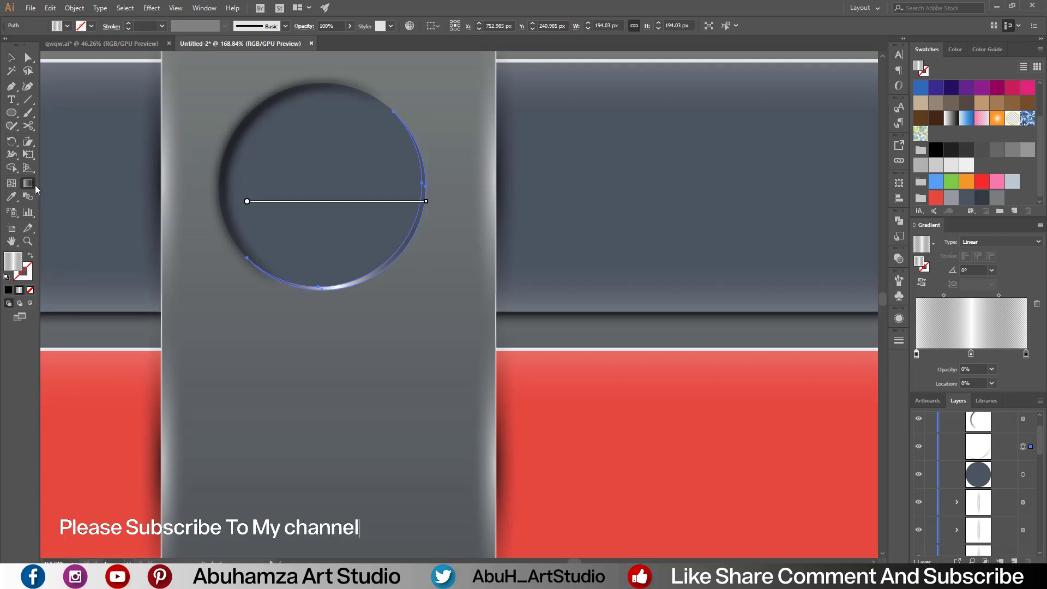
{"action": "left_click_drag", "start_coordinate": [247, 257], "coordinate": [395, 111]}
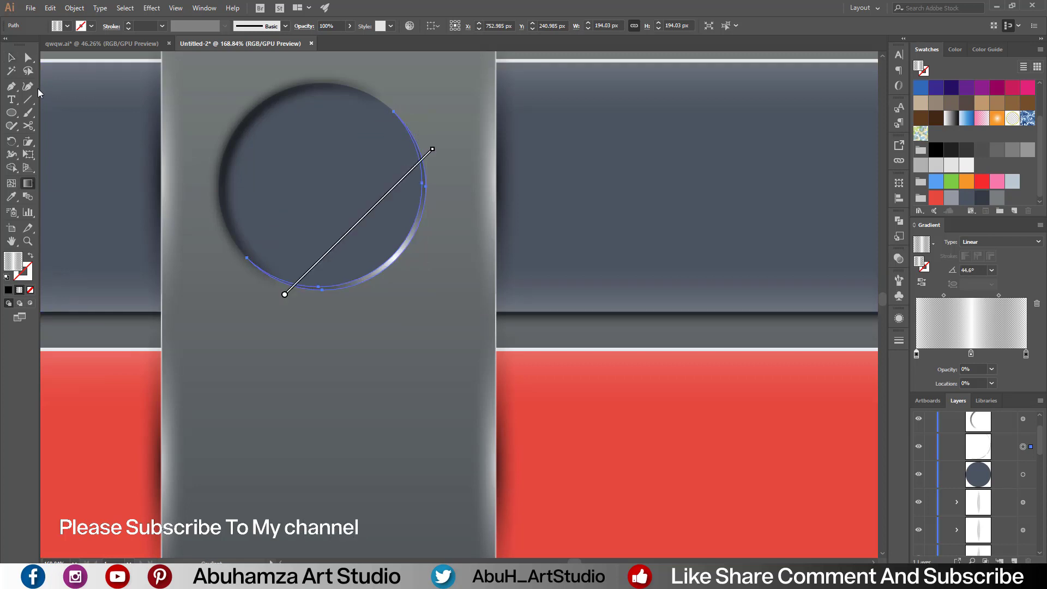
{"action": "left_click", "coordinate": [10, 57]}
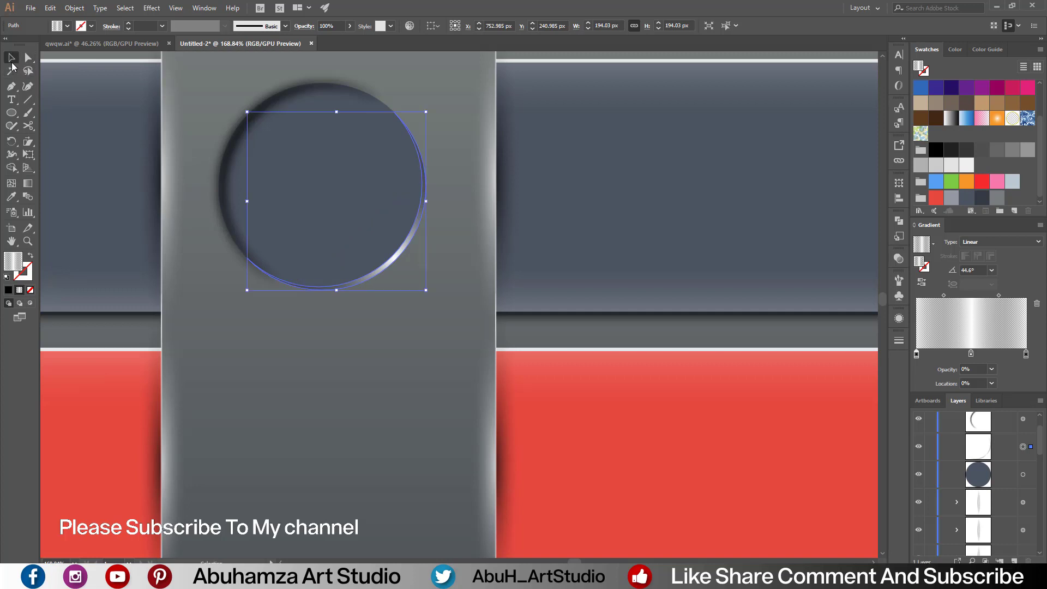
{"action": "left_click", "coordinate": [324, 210]}
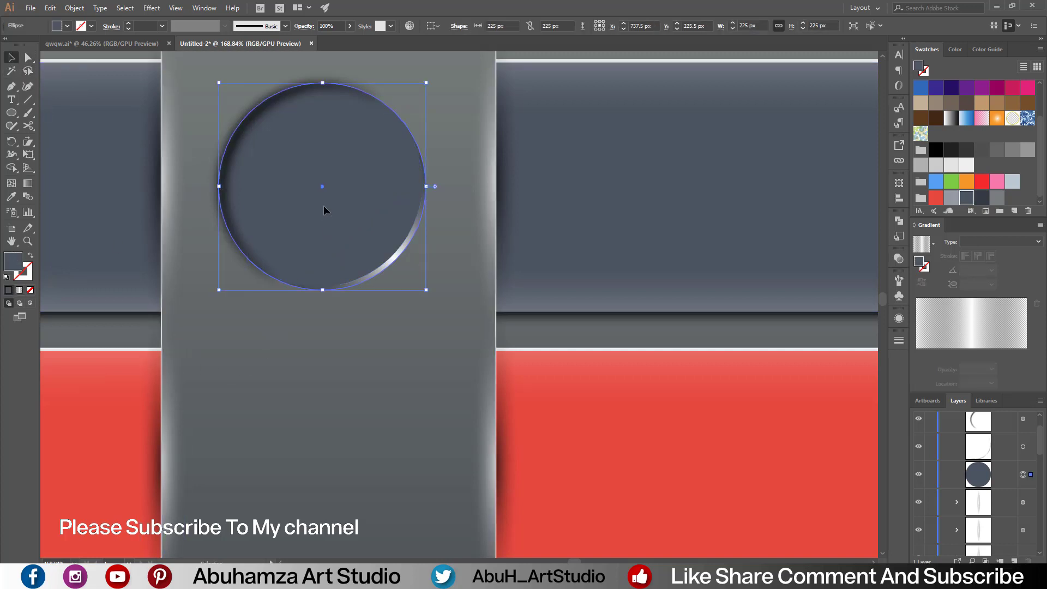
Paste a black-filled copy of the inset circle at the top of the stack, selected with the rim highlight
{"action": "left_click", "coordinate": [50, 9]}
{"action": "left_click", "coordinate": [72, 60]}
{"action": "left_click", "coordinate": [50, 8]}
{"action": "left_click", "coordinate": [93, 85]}
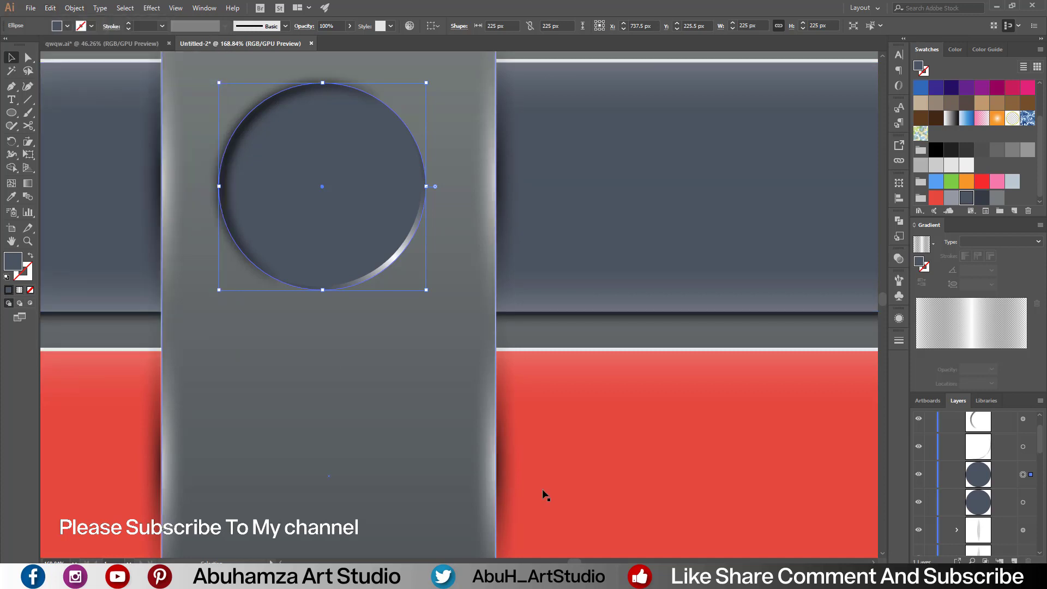
{"action": "left_click_drag", "start_coordinate": [1010, 505], "coordinate": [1005, 442]}
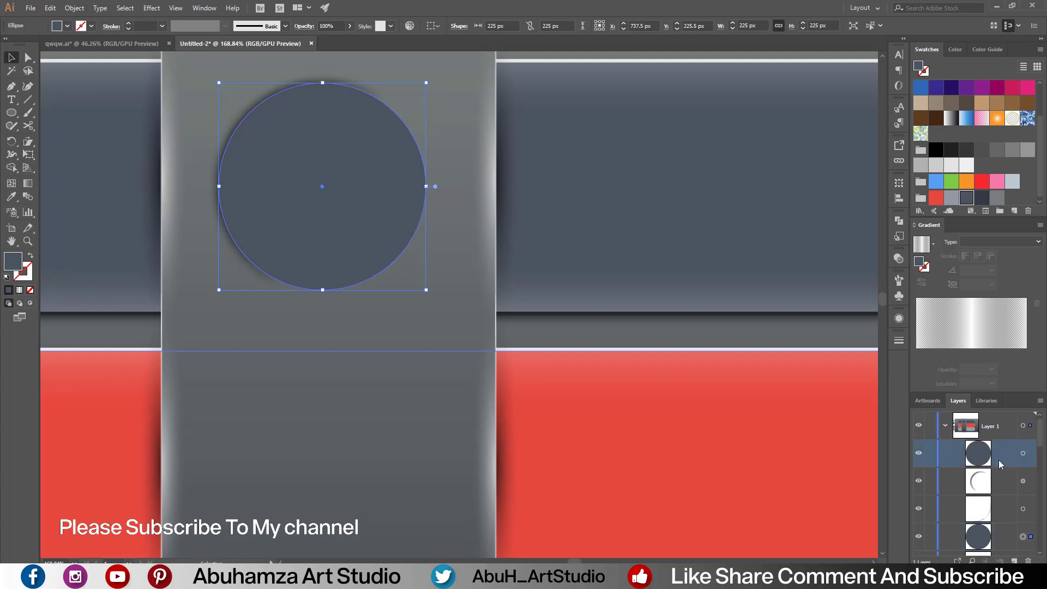
{"action": "left_click", "coordinate": [1023, 456]}
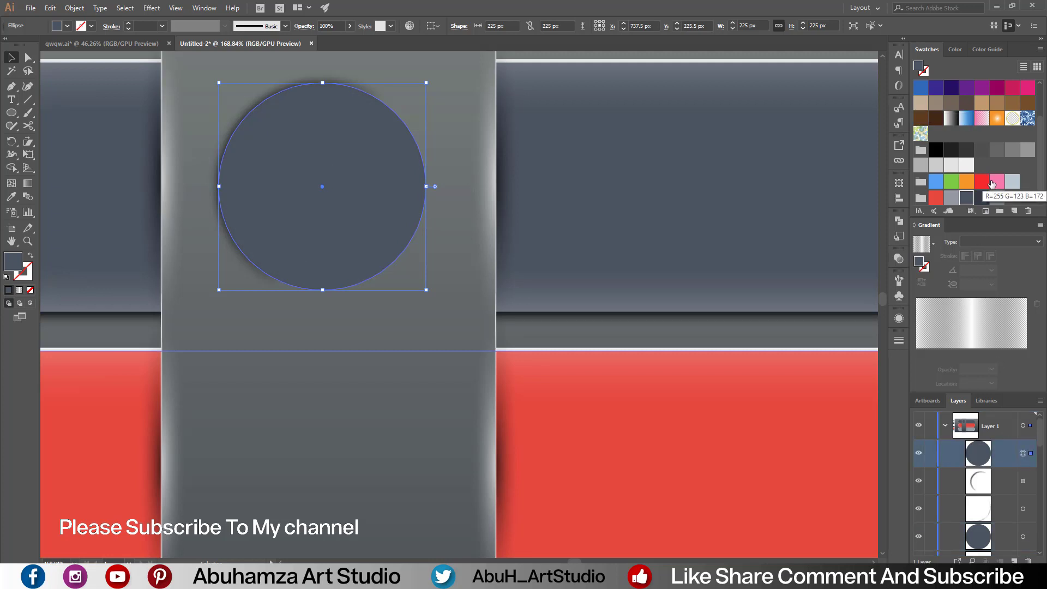
{"action": "scroll", "coordinate": [988, 199], "scroll_direction": "up", "scroll_amount": 3}
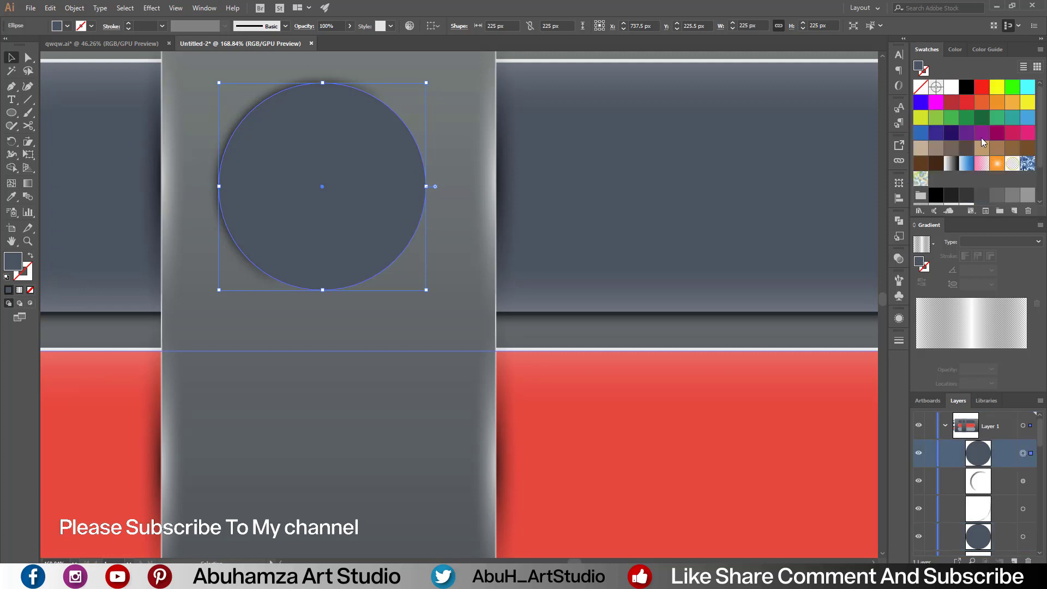
{"action": "left_click", "coordinate": [965, 88]}
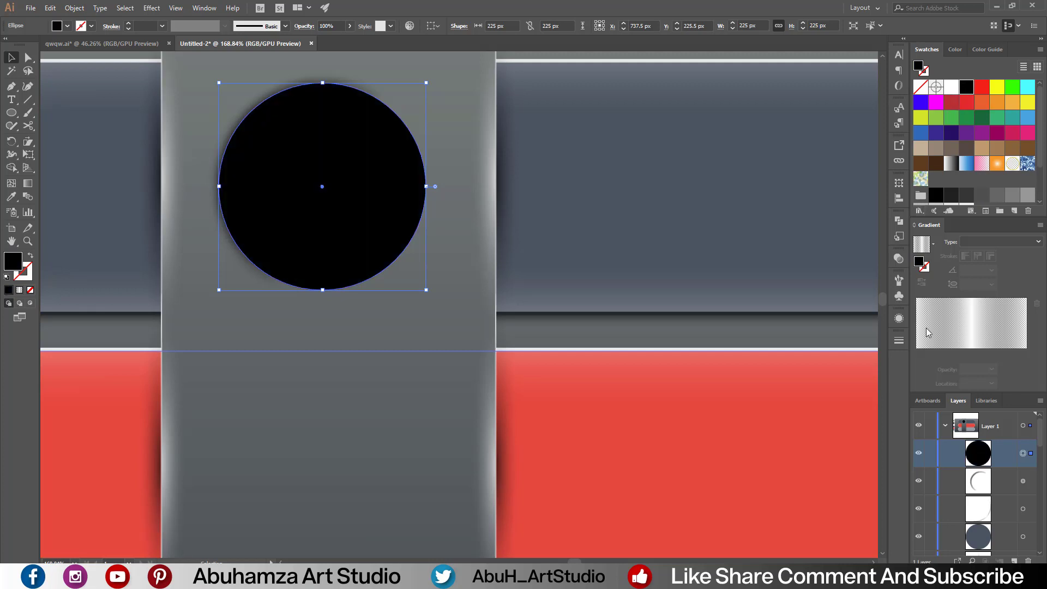
{"action": "left_click", "coordinate": [1023, 482], "text": "shift"}
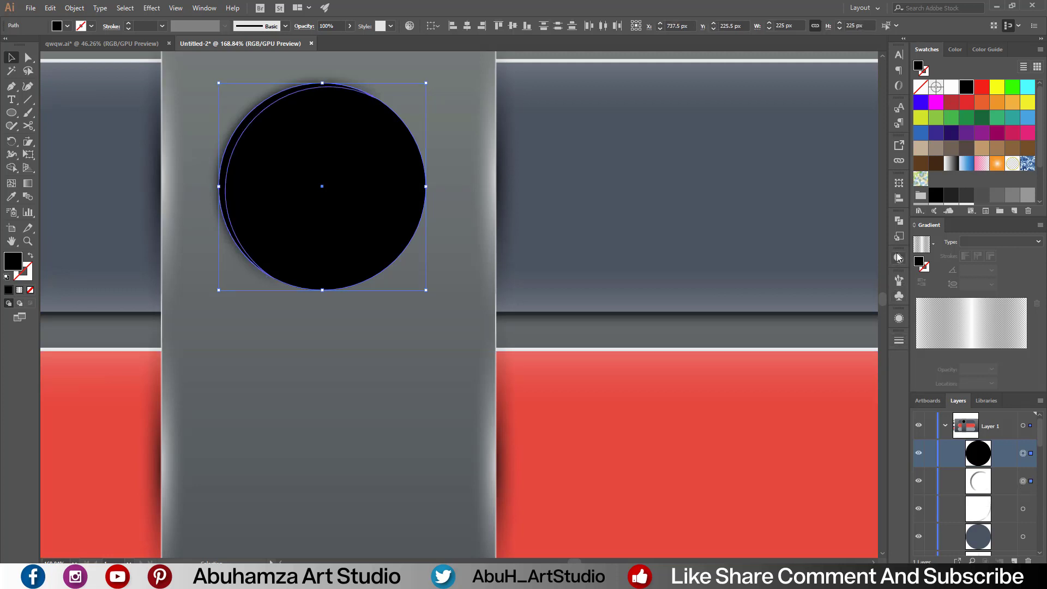
Make the black circle an inverted, clipped opacity mask on the rim highlight
{"action": "left_click", "coordinate": [898, 259]}
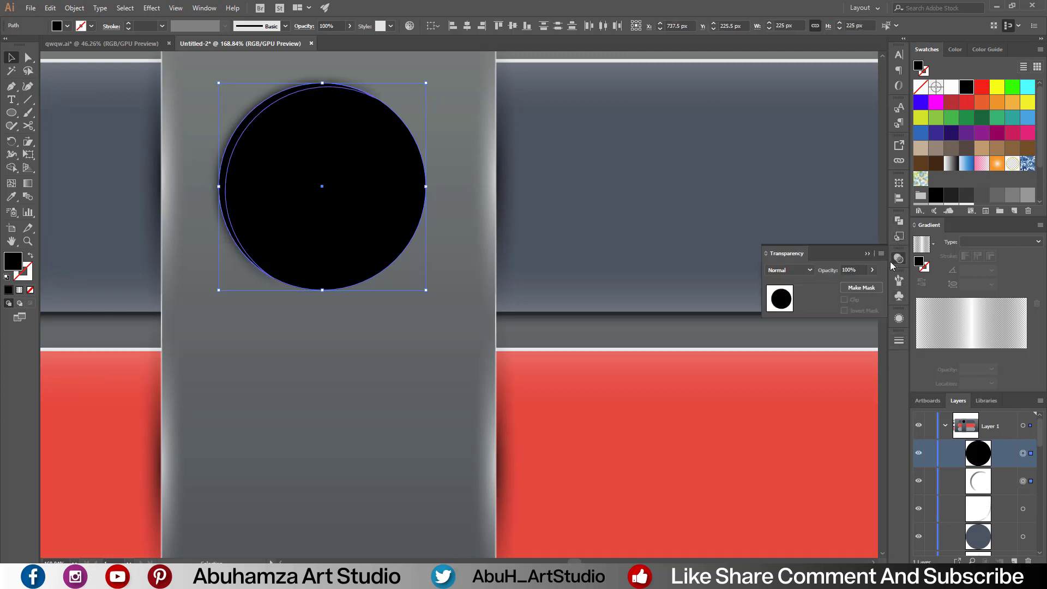
{"action": "left_click", "coordinate": [862, 287]}
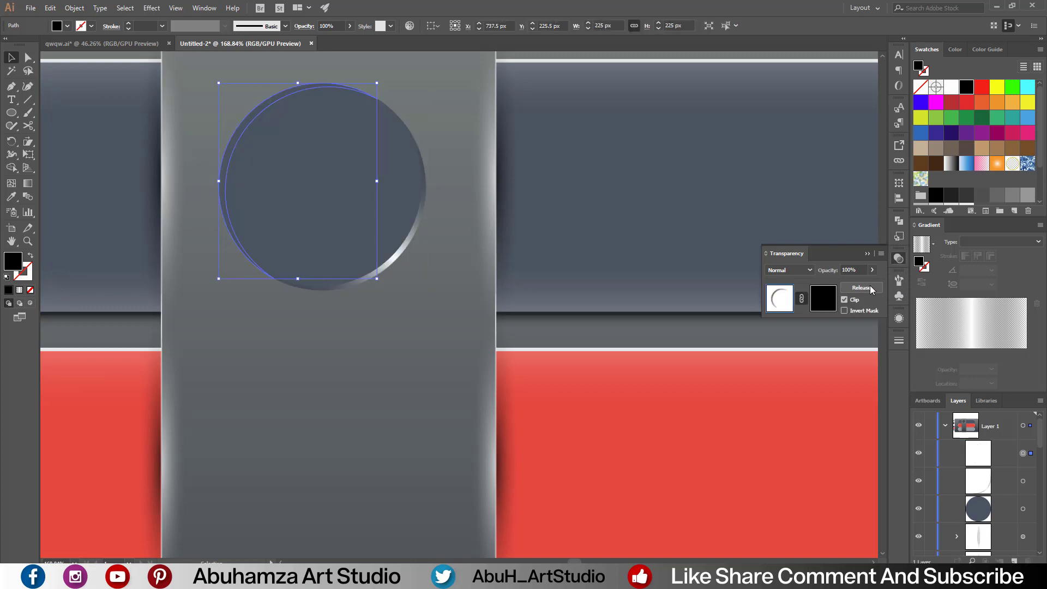
{"action": "left_click", "coordinate": [845, 300]}
{"action": "left_click", "coordinate": [845, 300]}
{"action": "left_click", "coordinate": [844, 310]}
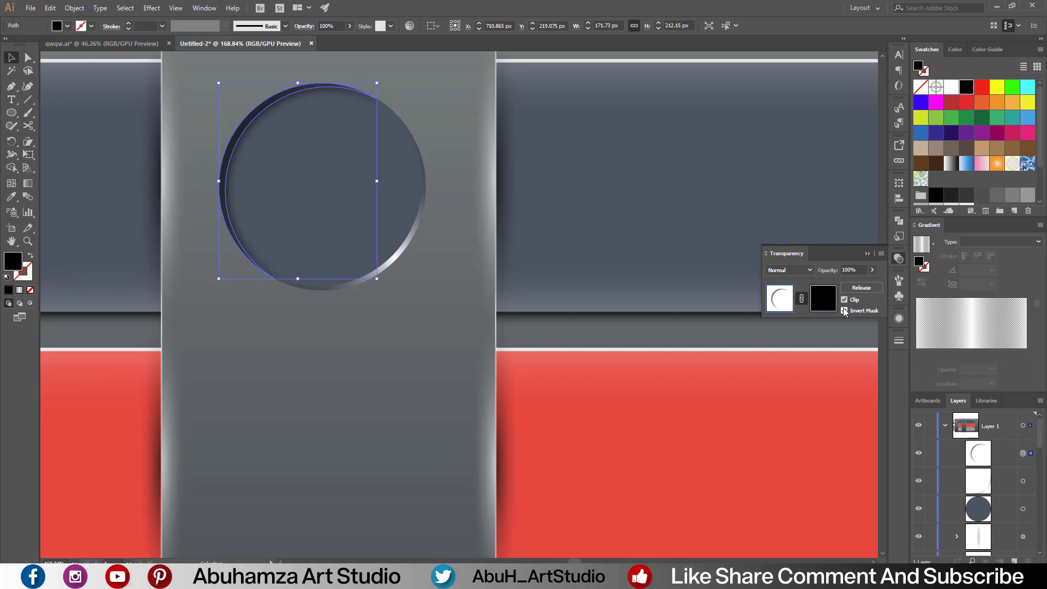
{"action": "left_click", "coordinate": [575, 334]}
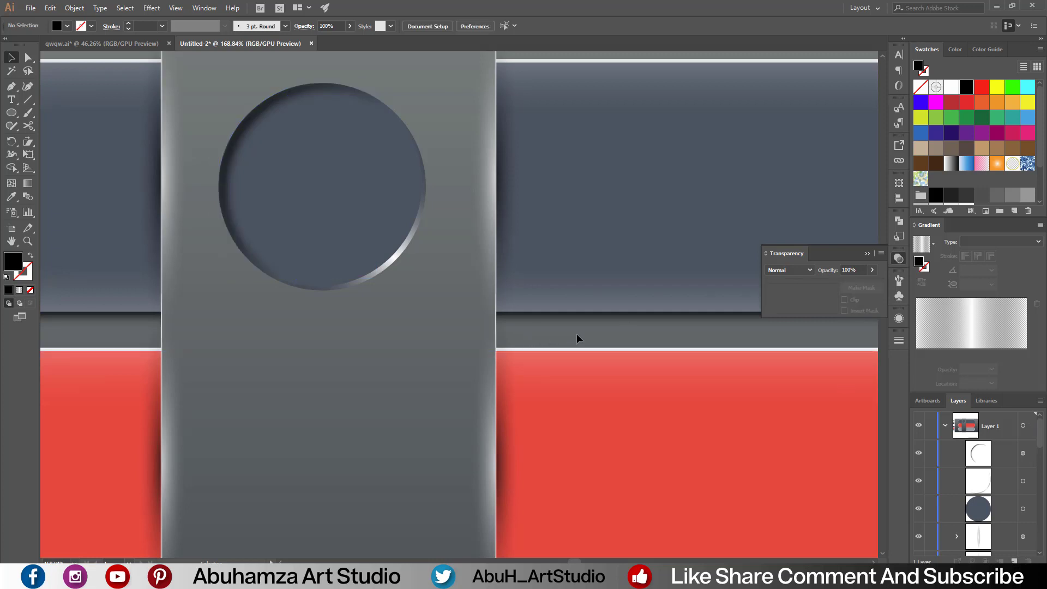
Lock the vertical strip and its edge shading, then zoom in around the inset circle
{"action": "key", "text": "z"}
{"action": "left_click", "coordinate": [381, 232], "text": "alt"}
{"action": "scroll", "coordinate": [381, 232], "scroll_direction": "down", "scroll_amount": 3}
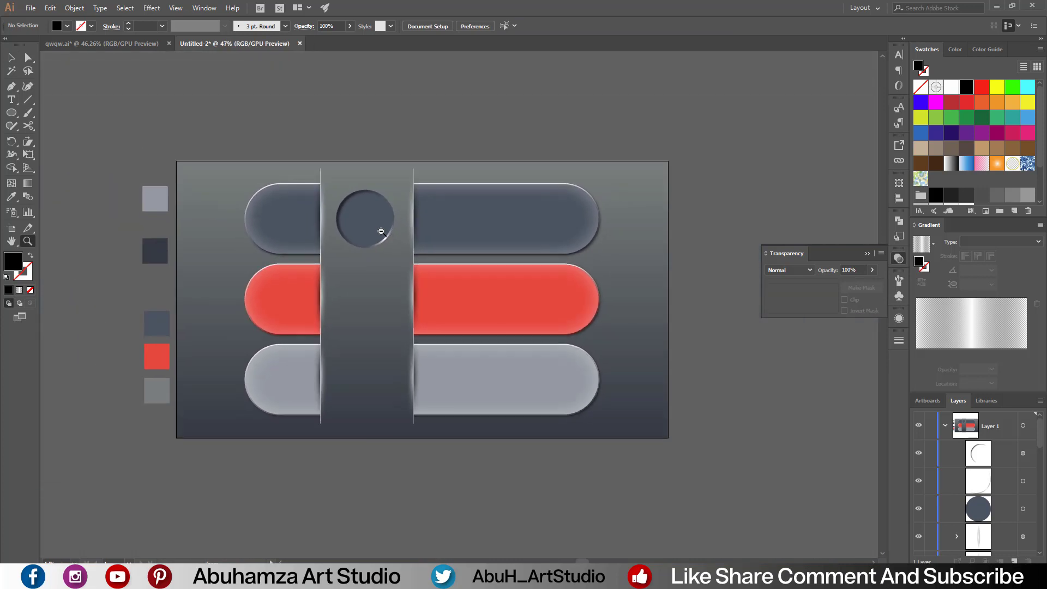
{"action": "key", "text": "v"}
{"action": "key", "text": "ctrl+alt+2"}
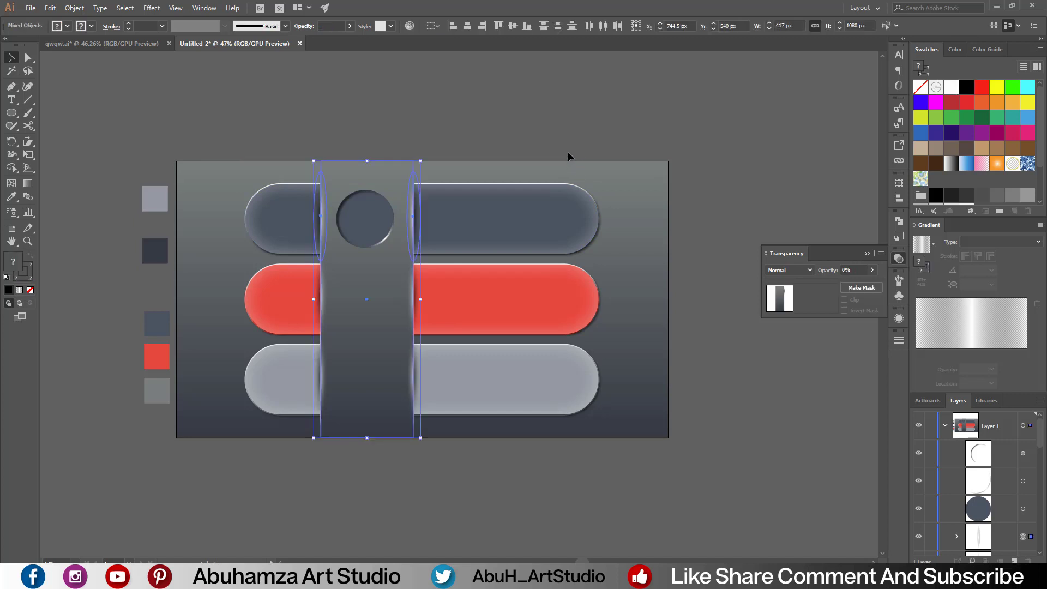
{"action": "left_click", "coordinate": [75, 8]}
{"action": "mouse_move", "coordinate": [87, 72]}
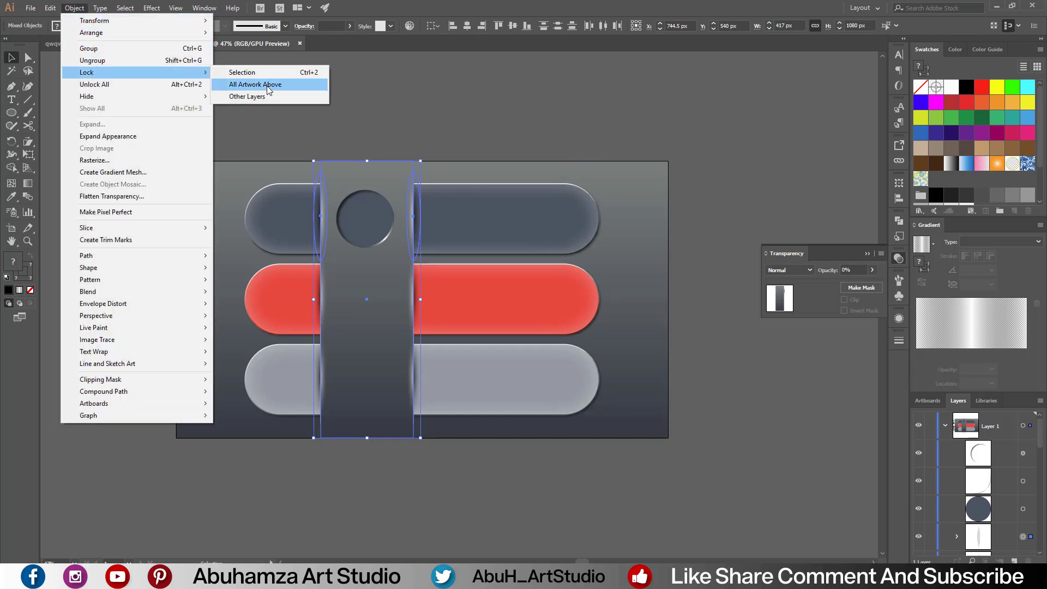
{"action": "left_click", "coordinate": [268, 85]}
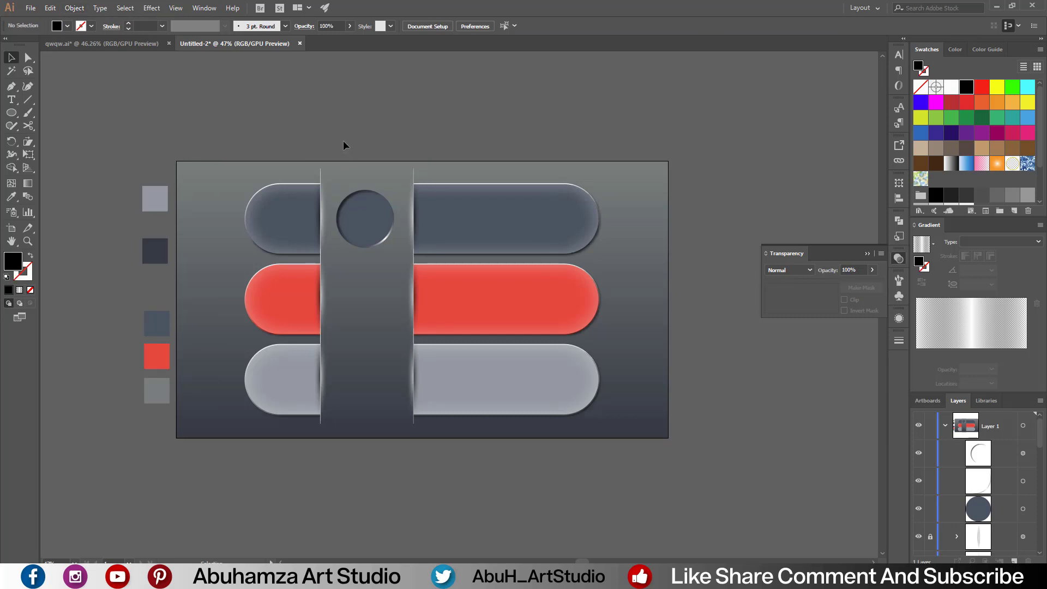
{"action": "key", "text": "z"}
{"action": "left_click_drag", "start_coordinate": [359, 213], "coordinate": [435, 242]}
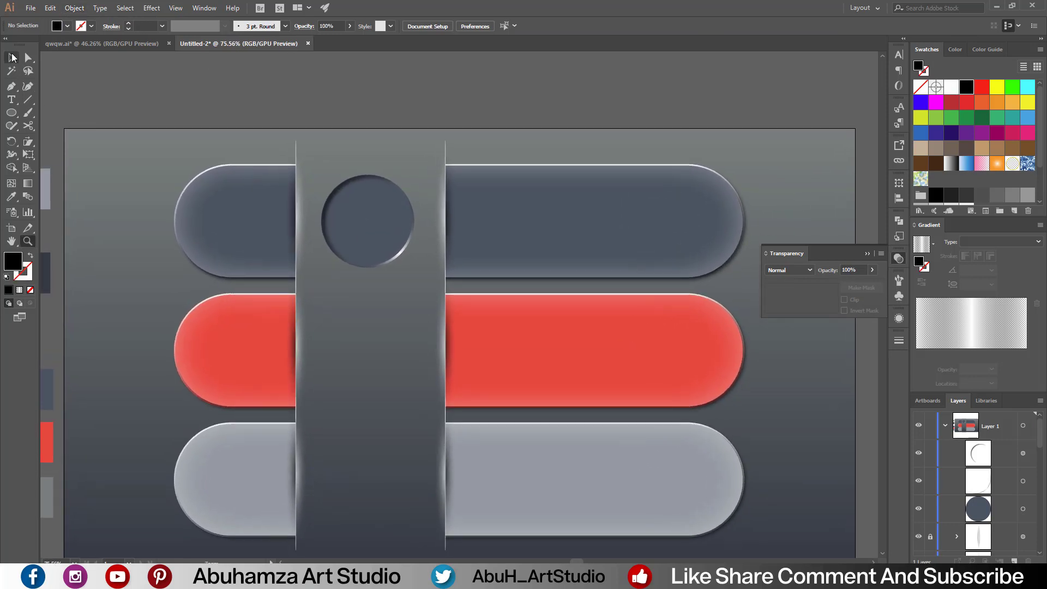
Paste a copy of the dark inset circle behind the original and target it in Layers
{"action": "left_click", "coordinate": [13, 57]}
{"action": "left_click", "coordinate": [371, 227]}
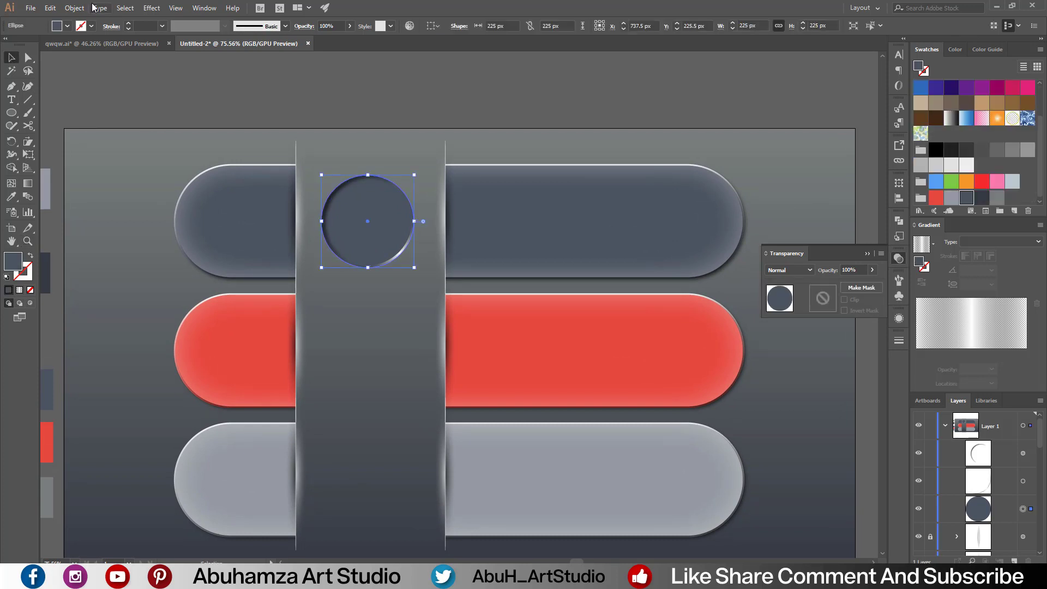
{"action": "left_click", "coordinate": [74, 7]}
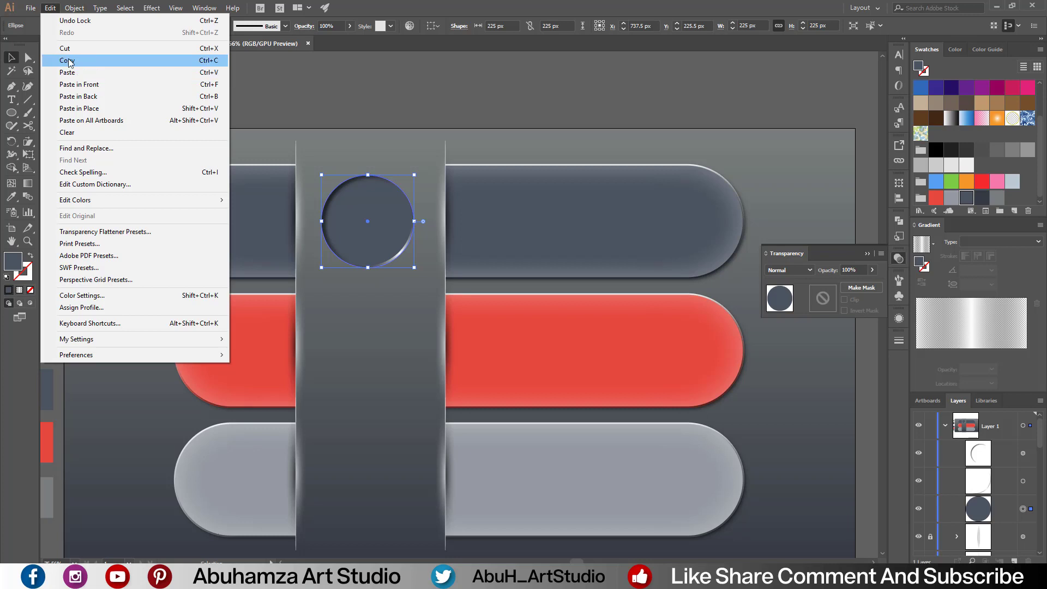
{"action": "left_click", "coordinate": [67, 60]}
{"action": "left_click", "coordinate": [49, 8]}
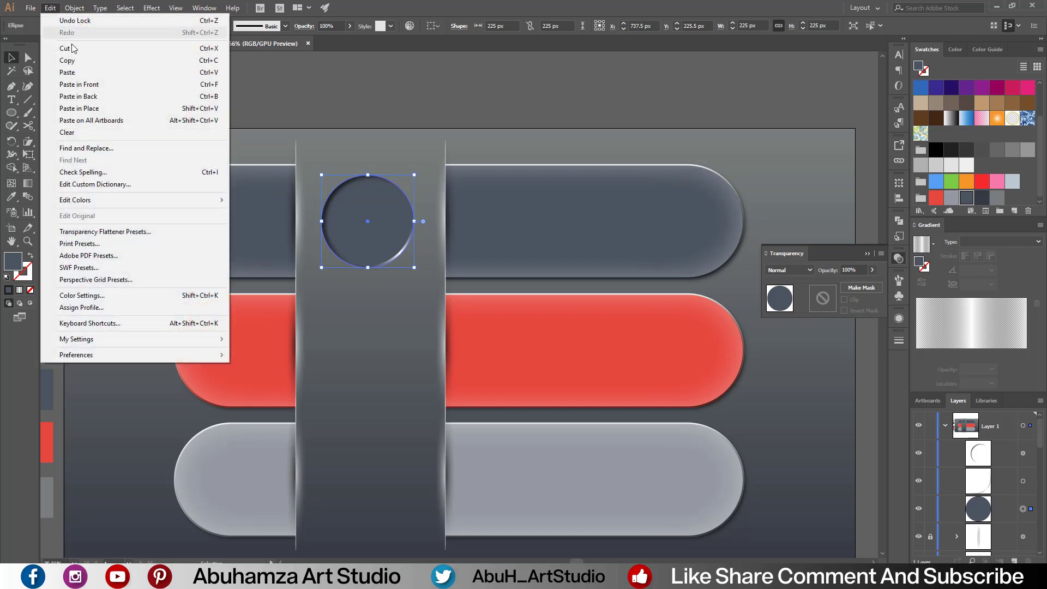
{"action": "left_click", "coordinate": [88, 97]}
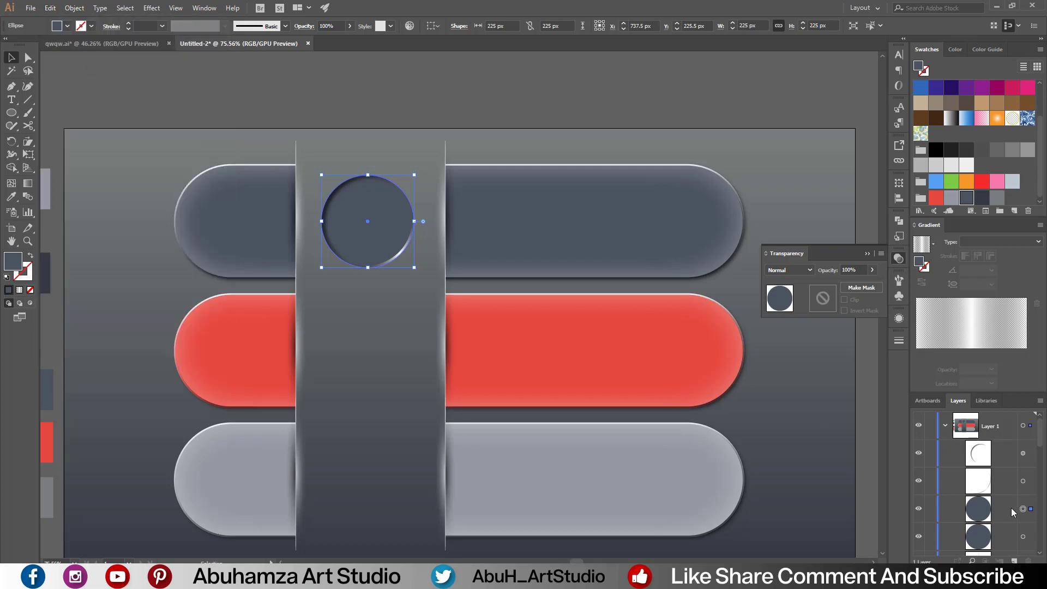
{"action": "left_click_drag", "start_coordinate": [1011, 508], "coordinate": [1007, 508]}
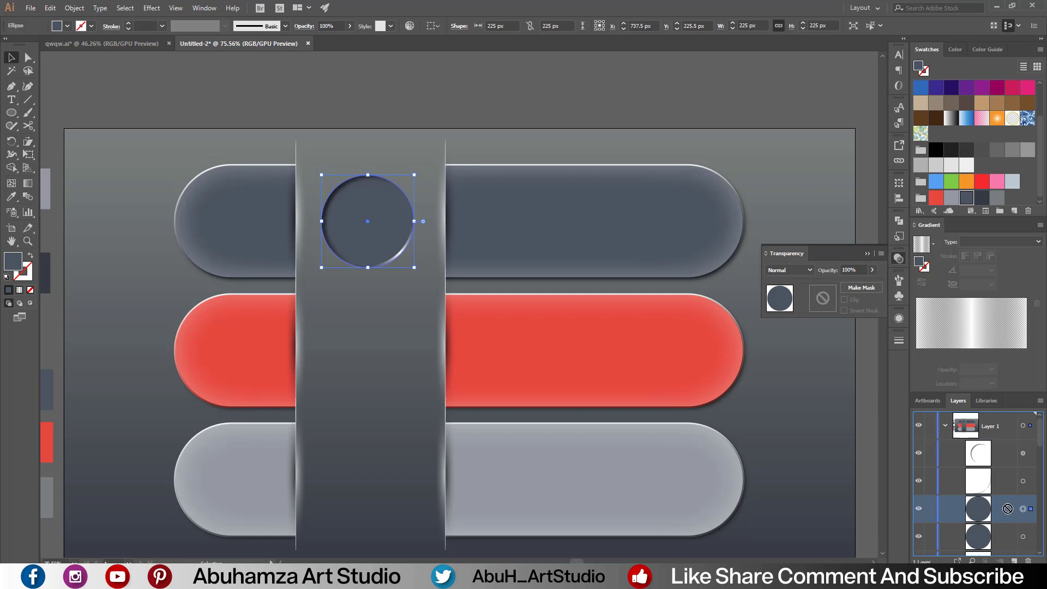
{"action": "left_click", "coordinate": [1022, 536]}
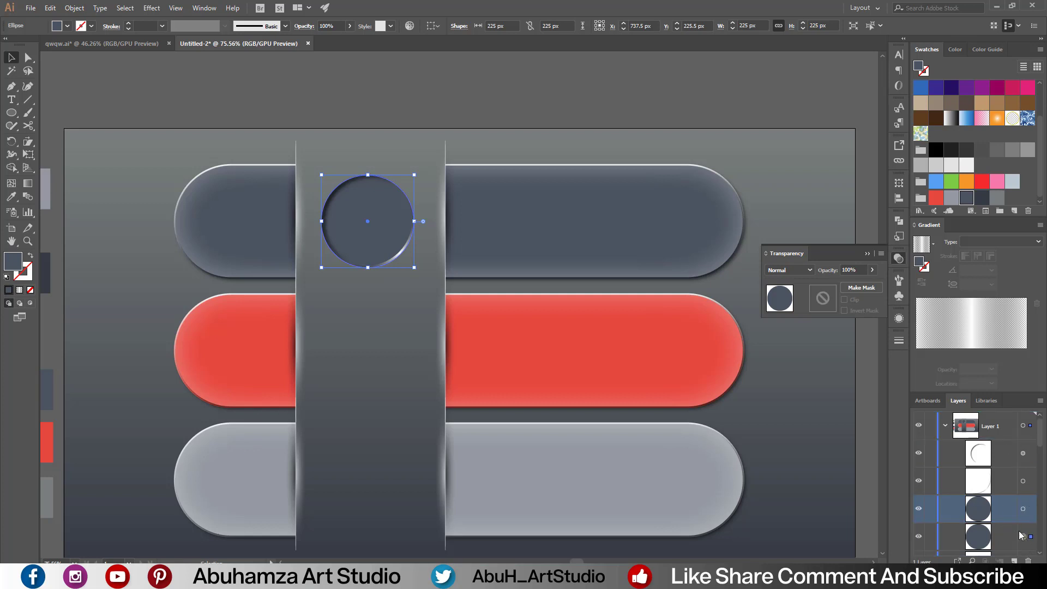
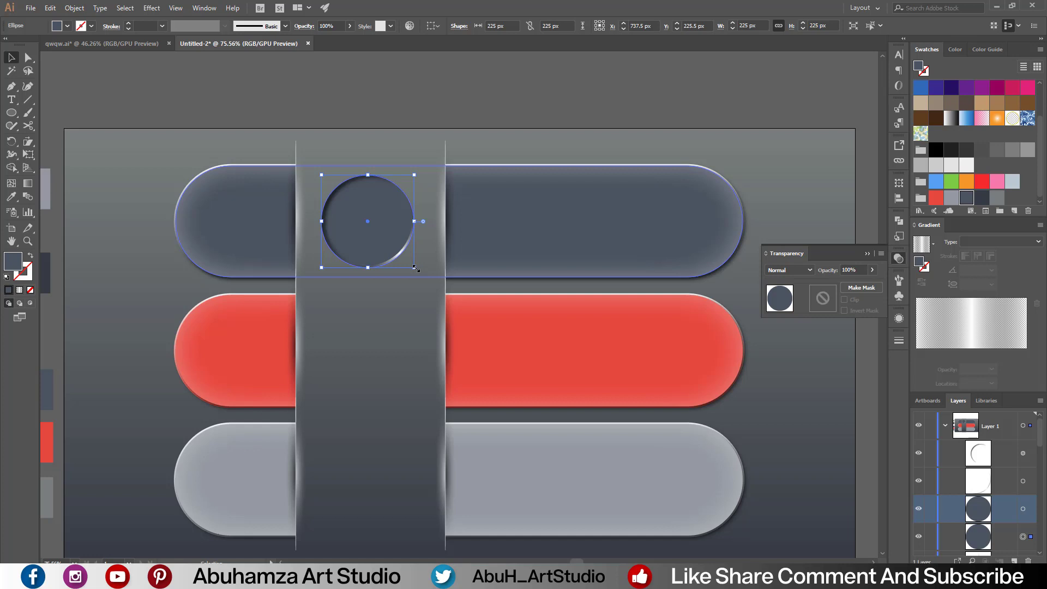
Enlarge the circle from its centre to 271 px
{"action": "left_click_drag", "start_coordinate": [416, 268], "coordinate": [430, 277]}
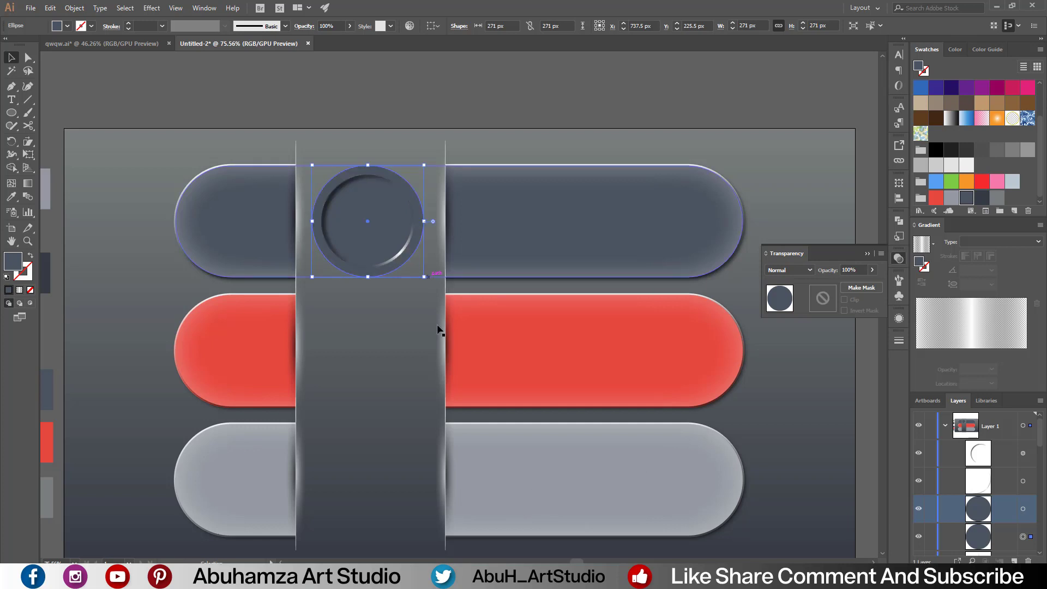
{"action": "left_click", "coordinate": [336, 93]}
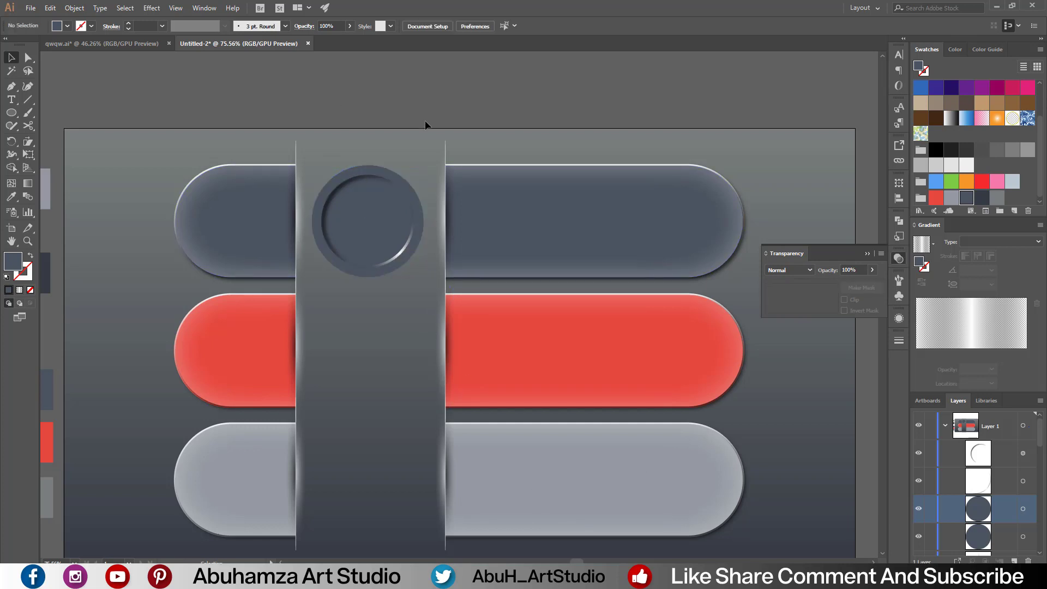
{"action": "left_click", "coordinate": [417, 202]}
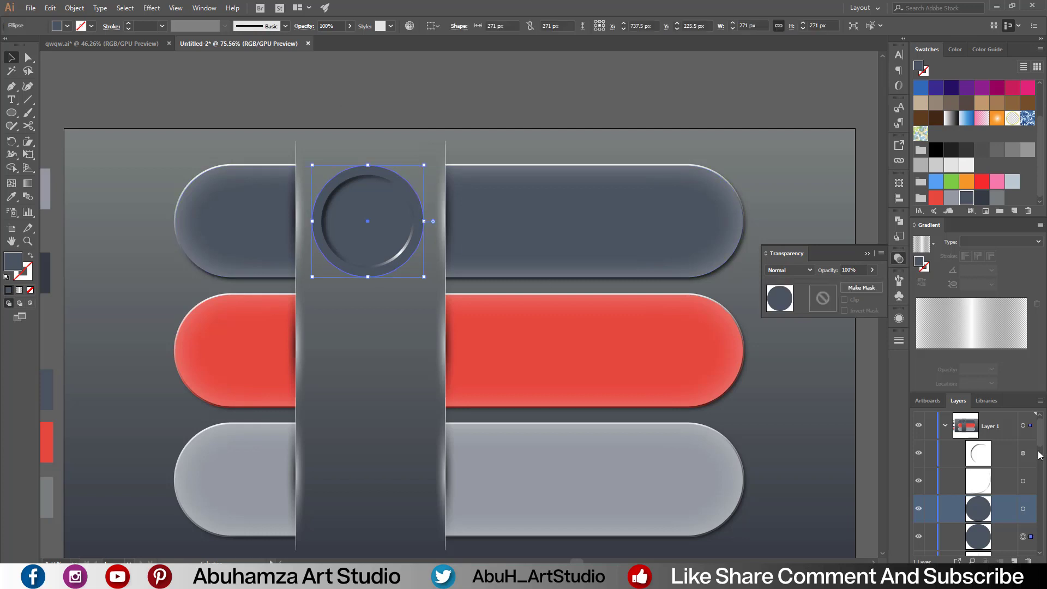
Fill the circle with a radial black-to-white gradient whose outer stop is 0% opacity
{"action": "left_click", "coordinate": [933, 243]}
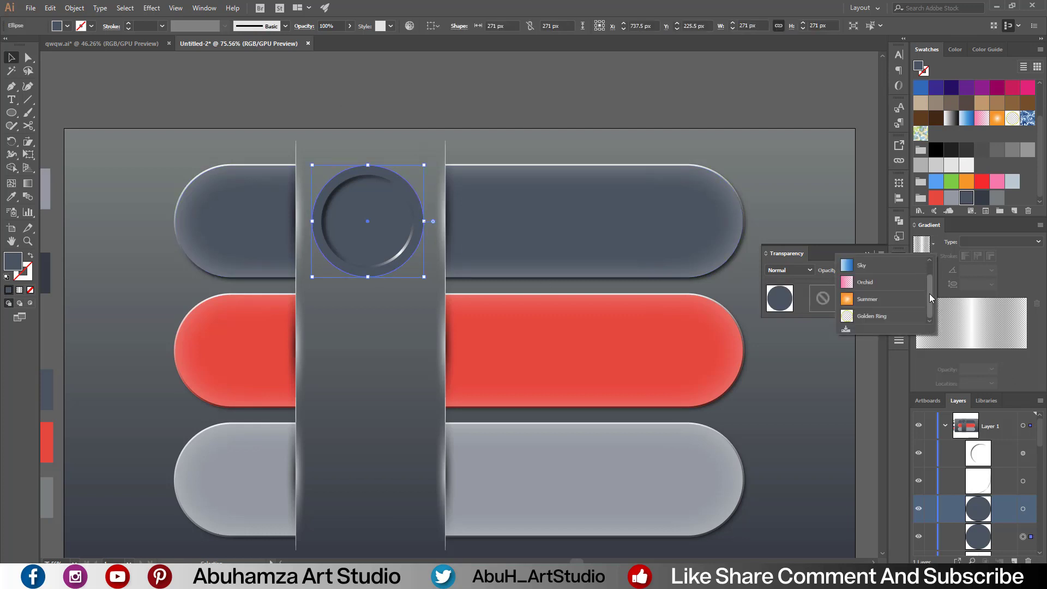
{"action": "left_click_drag", "start_coordinate": [929, 294], "coordinate": [927, 275]}
{"action": "left_click", "coordinate": [846, 267]}
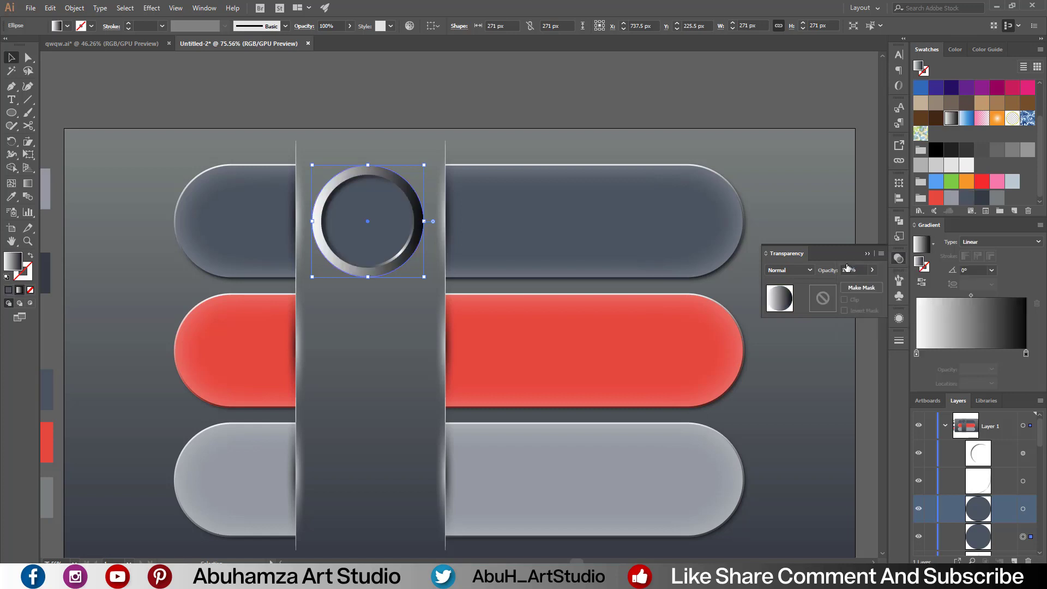
{"action": "key", "text": "ctrl+0"}
{"action": "left_click", "coordinate": [1004, 245]}
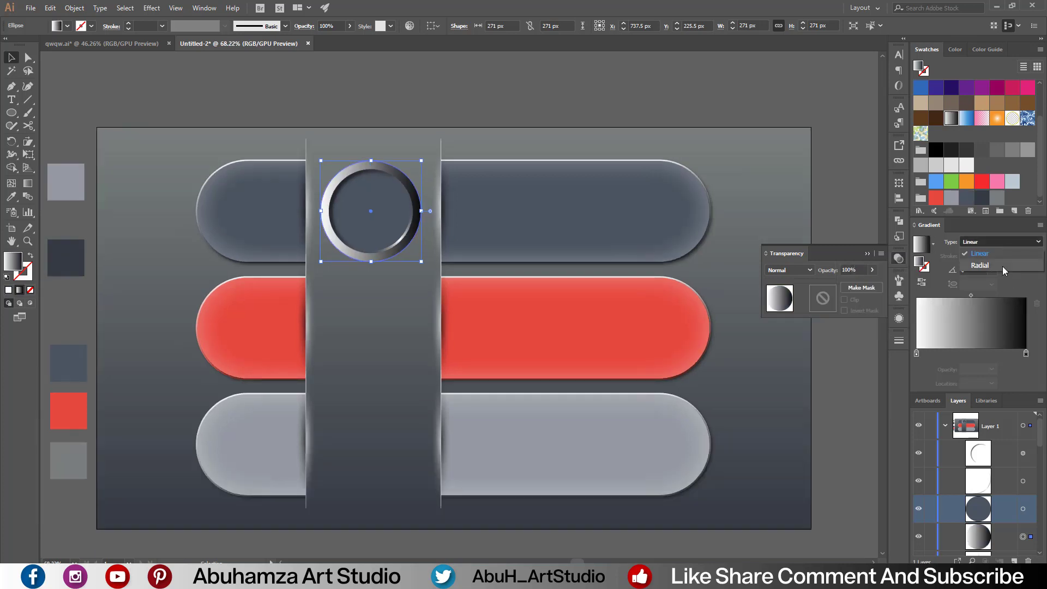
{"action": "left_click", "coordinate": [979, 266]}
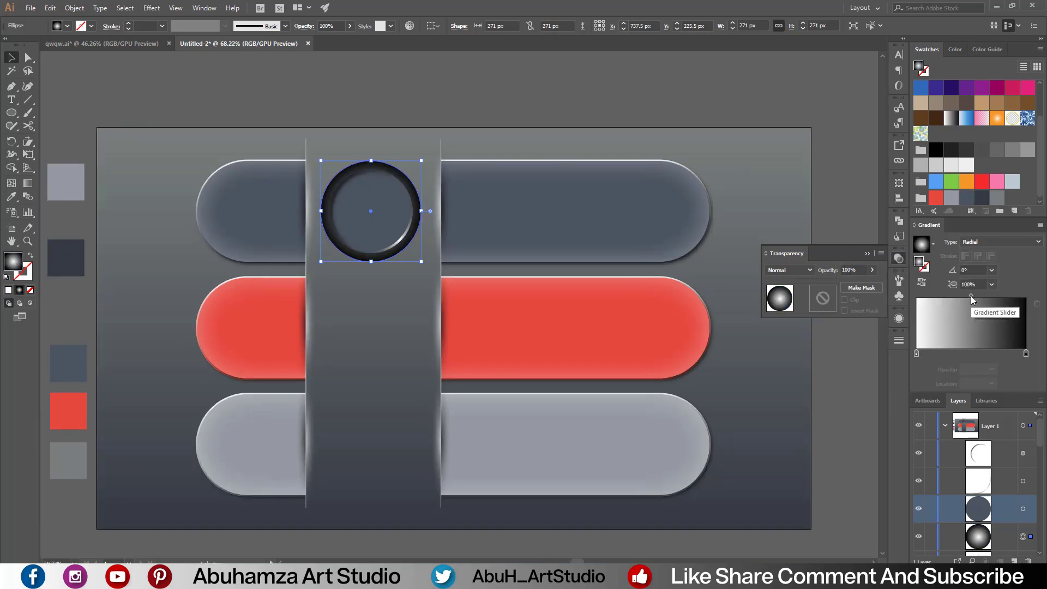
{"action": "left_click", "coordinate": [1025, 353]}
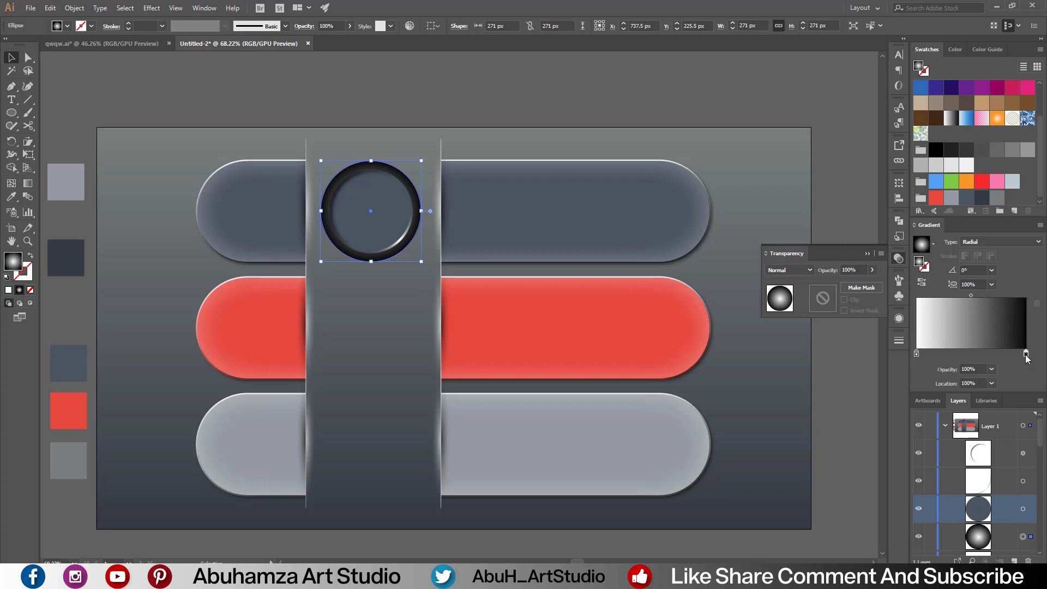
{"action": "left_click", "coordinate": [992, 369]}
{"action": "left_click", "coordinate": [1001, 381]}
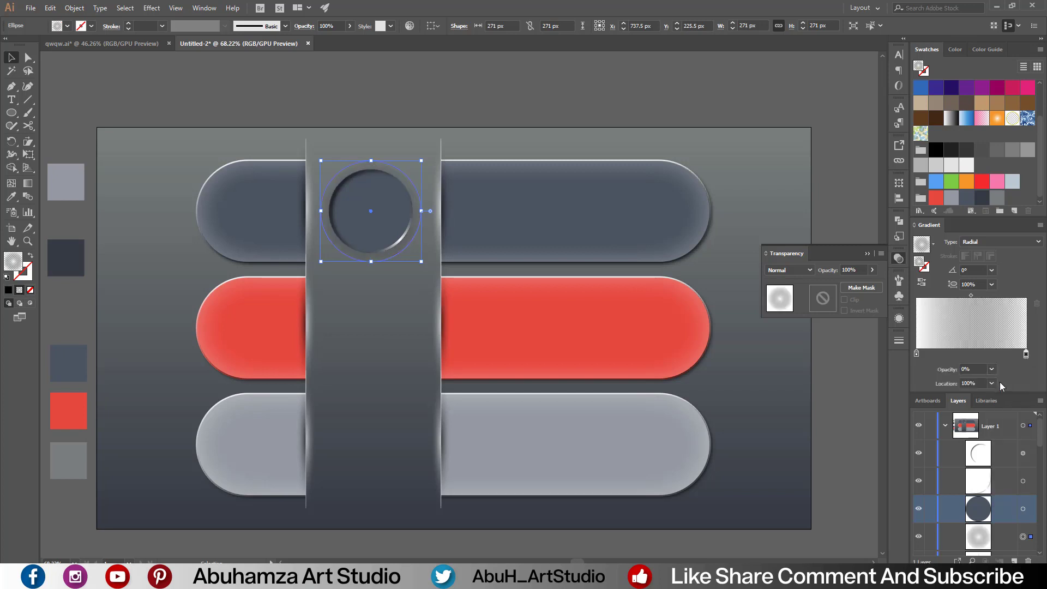
Make the outer gradient stop white and move the inner stop to 85%
{"action": "double_click", "coordinate": [1025, 354]}
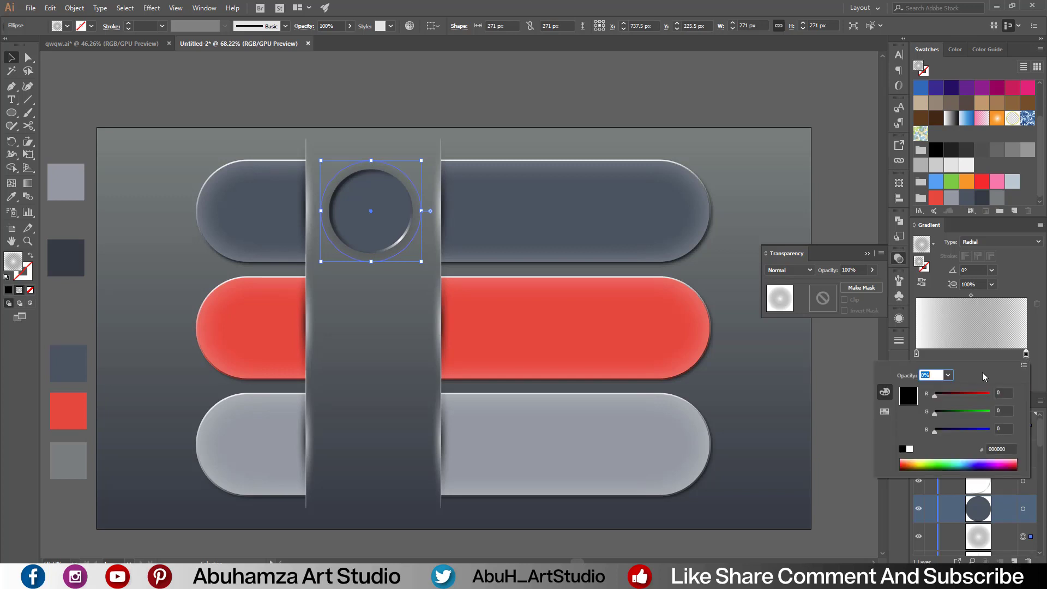
{"action": "left_click", "coordinate": [909, 449]}
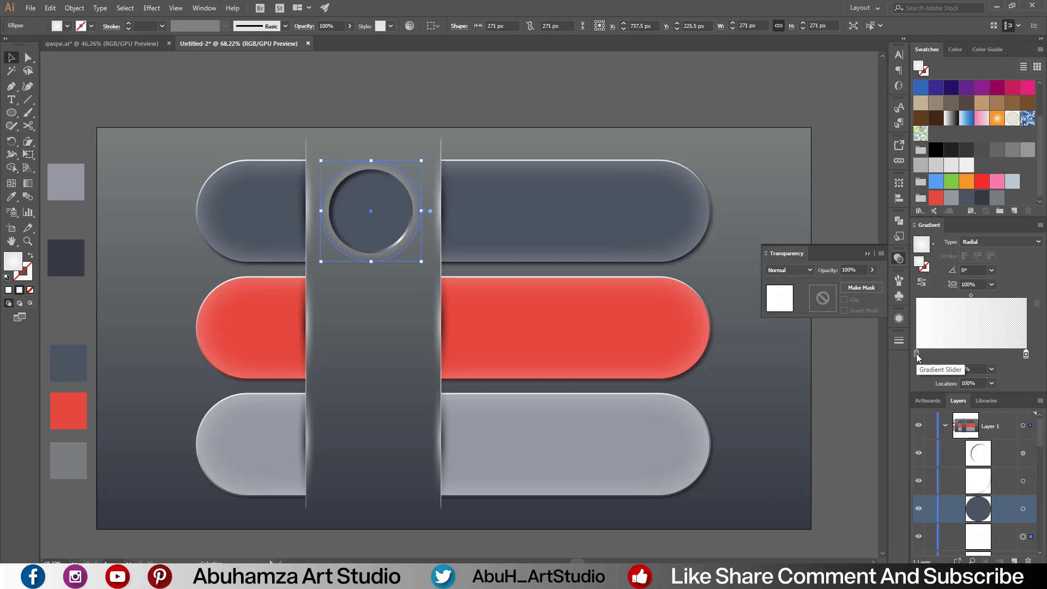
{"action": "left_click", "coordinate": [917, 354]}
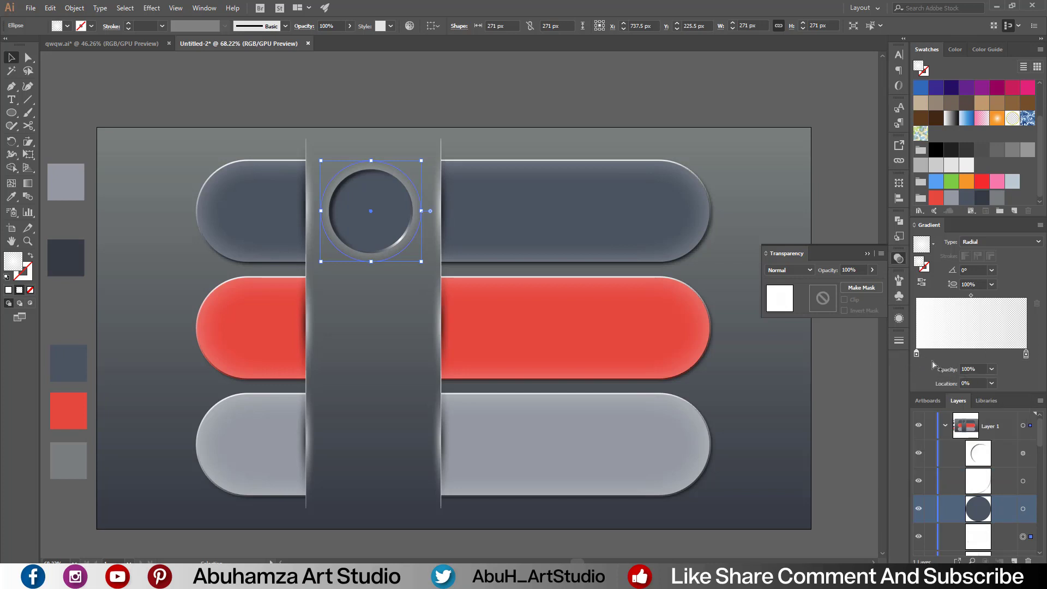
{"action": "left_click", "coordinate": [975, 384]}
{"action": "type", "text": "85"}
{"action": "key", "text": "Return"}
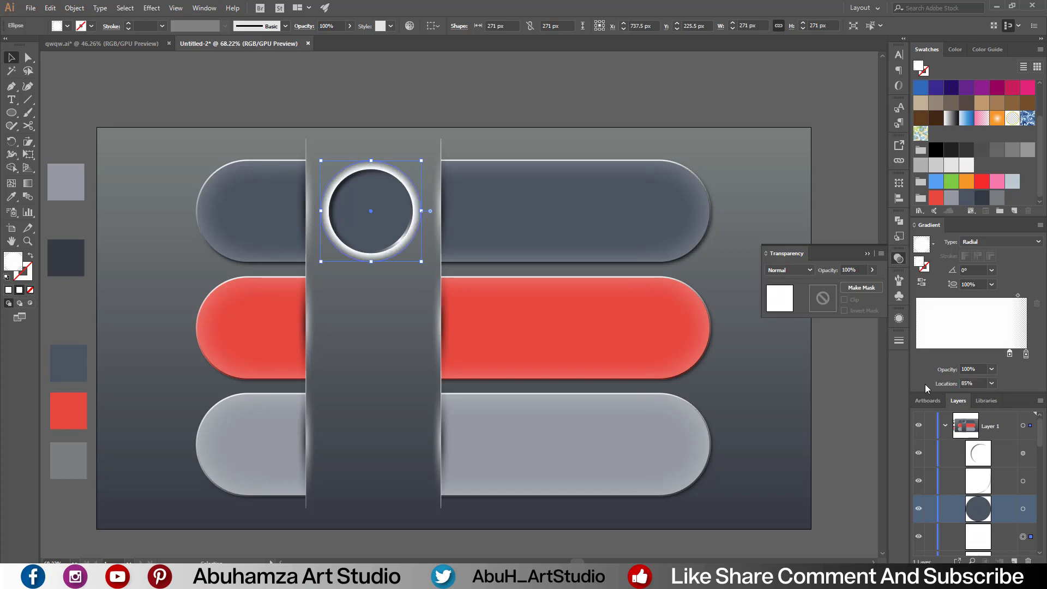
Set the gradient midpoint to 20% and the 85% stop's opacity to 20%
{"action": "left_click", "coordinate": [1017, 296]}
{"action": "left_click", "coordinate": [946, 384]}
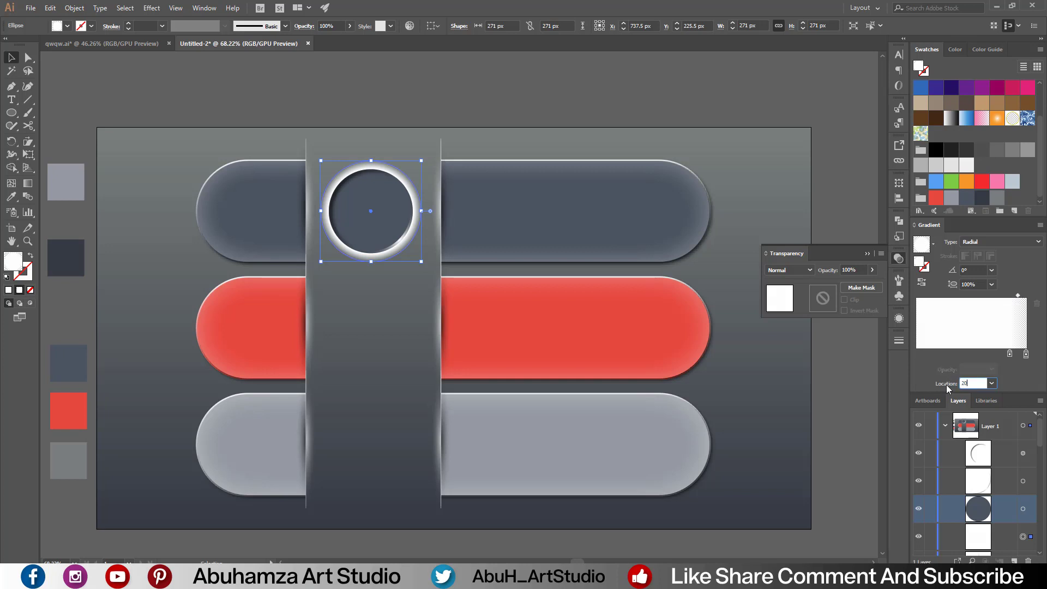
{"action": "key", "text": "Return"}
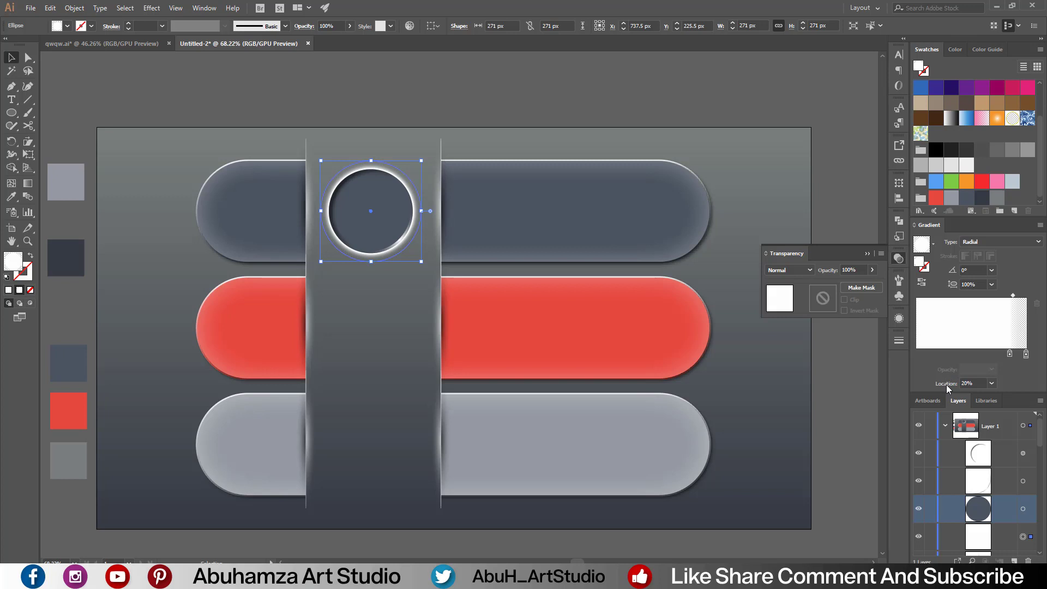
{"action": "left_click", "coordinate": [1009, 355]}
{"action": "left_click", "coordinate": [991, 369]}
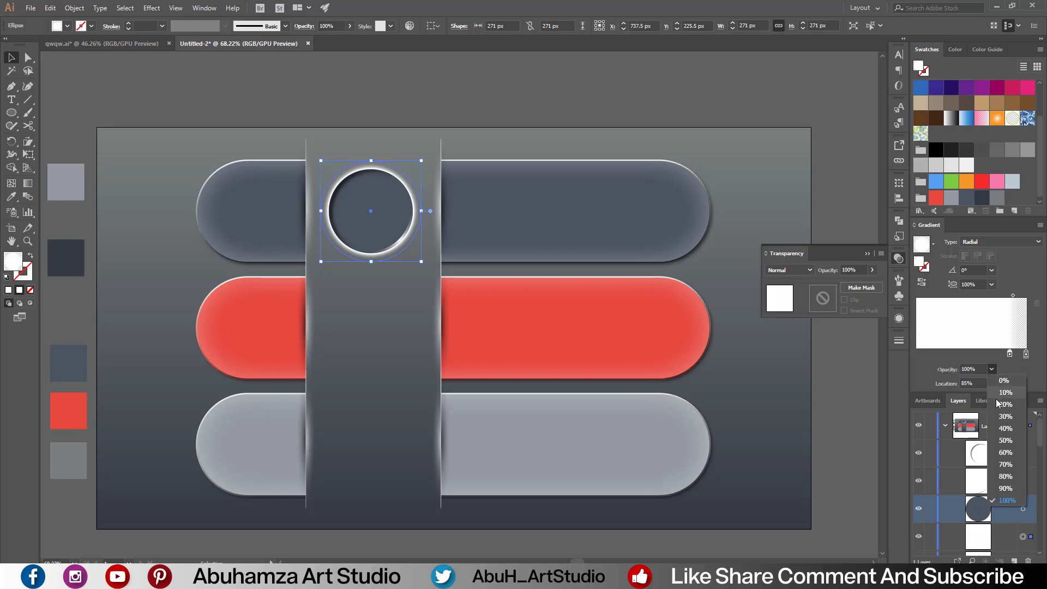
{"action": "left_click", "coordinate": [1004, 404]}
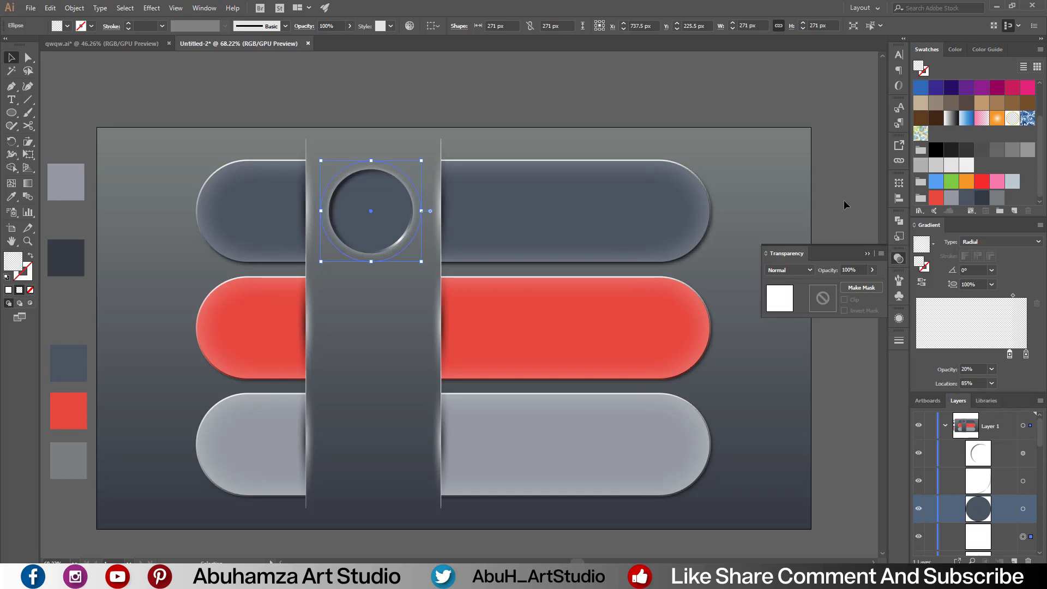
{"action": "left_click", "coordinate": [832, 145]}
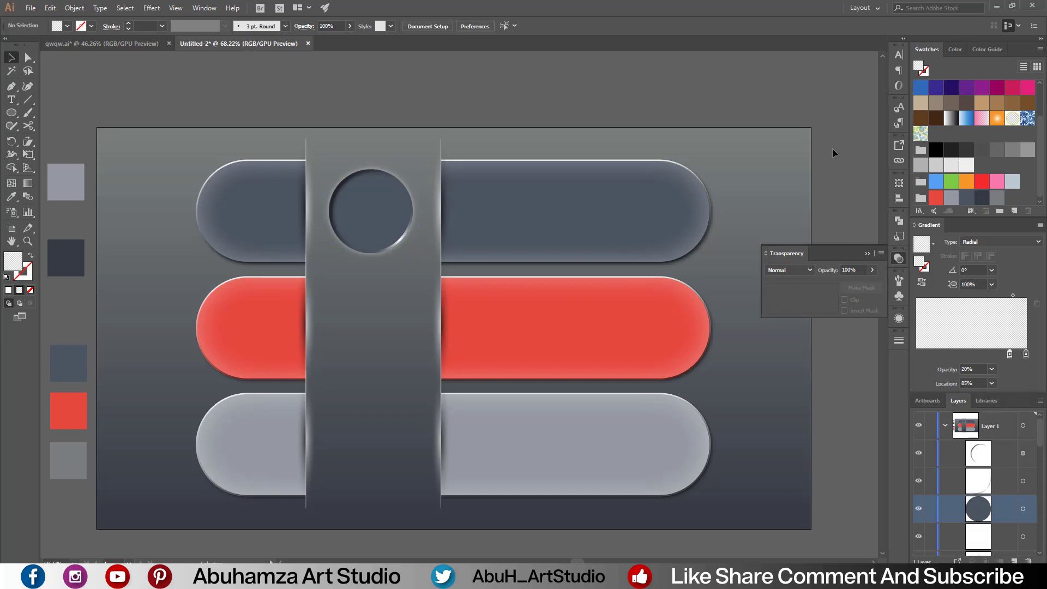
Lock the three pill-shaped bars against accidental edits
{"action": "left_click", "coordinate": [867, 253]}
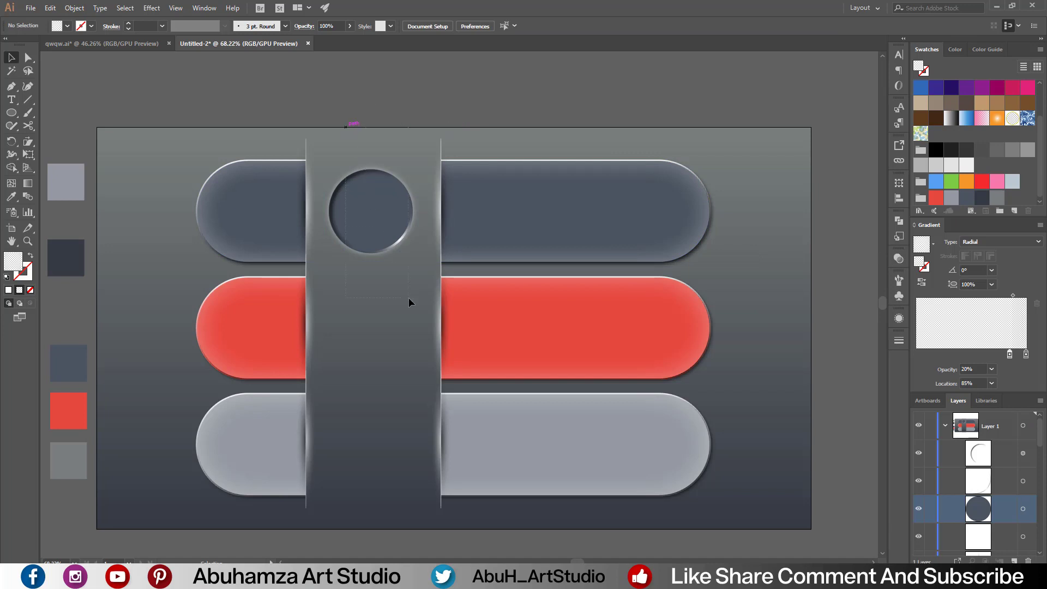
{"action": "left_click_drag", "start_coordinate": [408, 298], "coordinate": [408, 296]}
{"action": "left_click", "coordinate": [511, 91]}
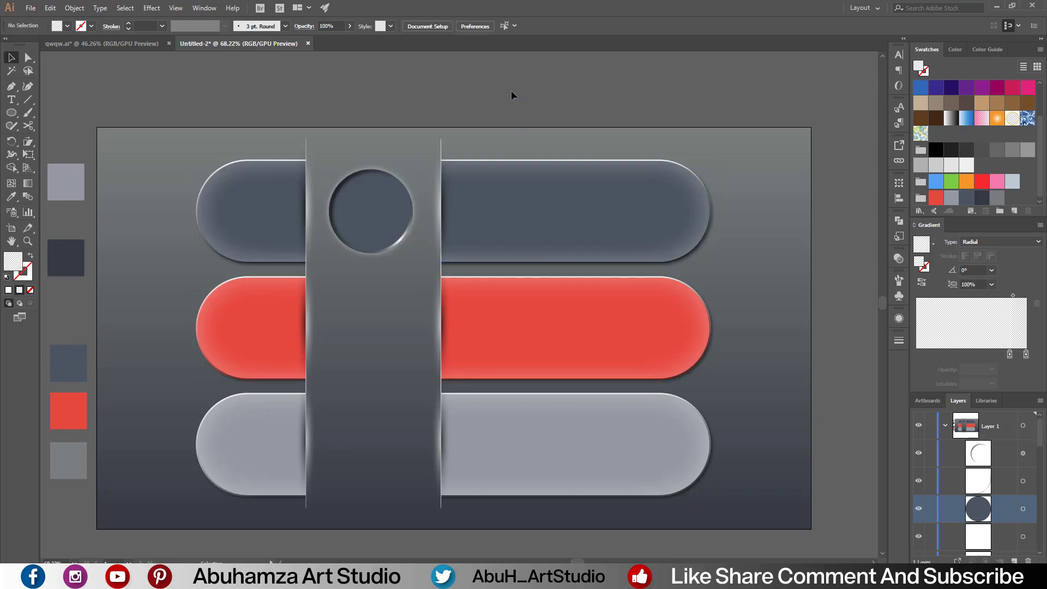
{"action": "left_click_drag", "start_coordinate": [568, 519], "coordinate": [570, 525]}
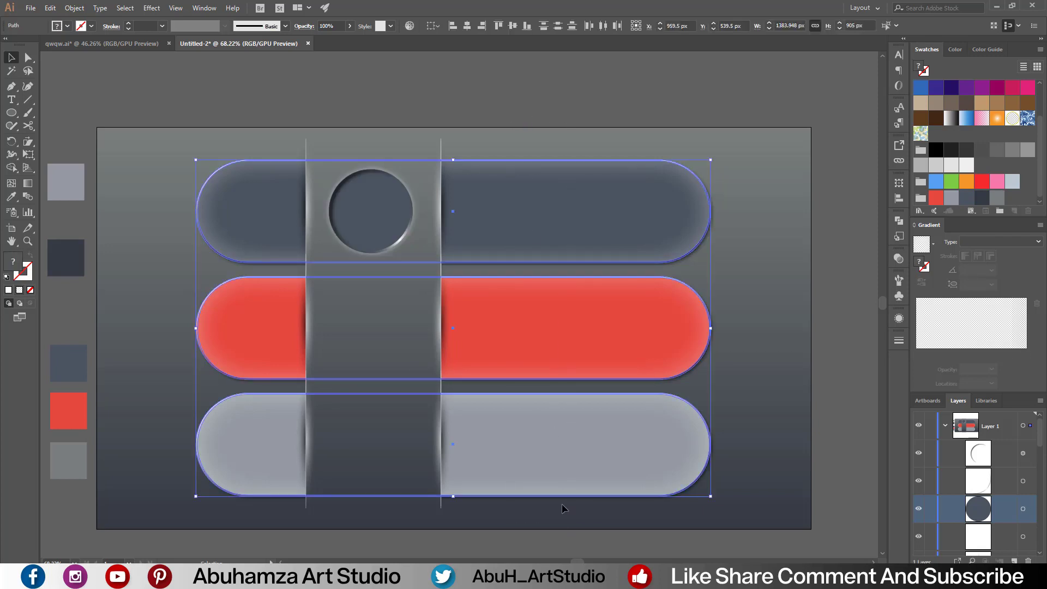
{"action": "left_click", "coordinate": [75, 8]}
{"action": "mouse_move", "coordinate": [86, 73]}
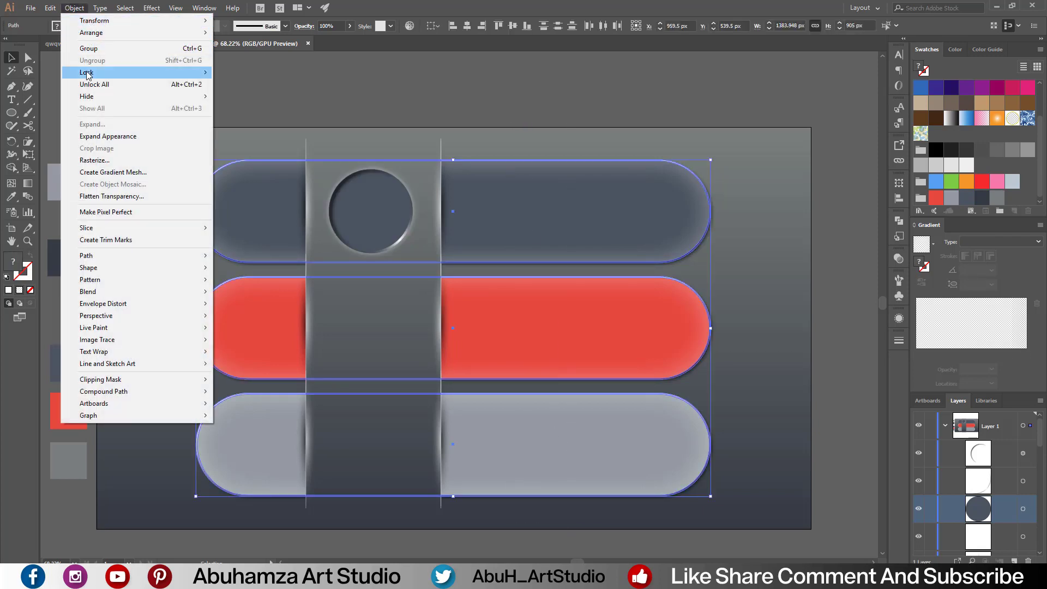
{"action": "left_click", "coordinate": [262, 71]}
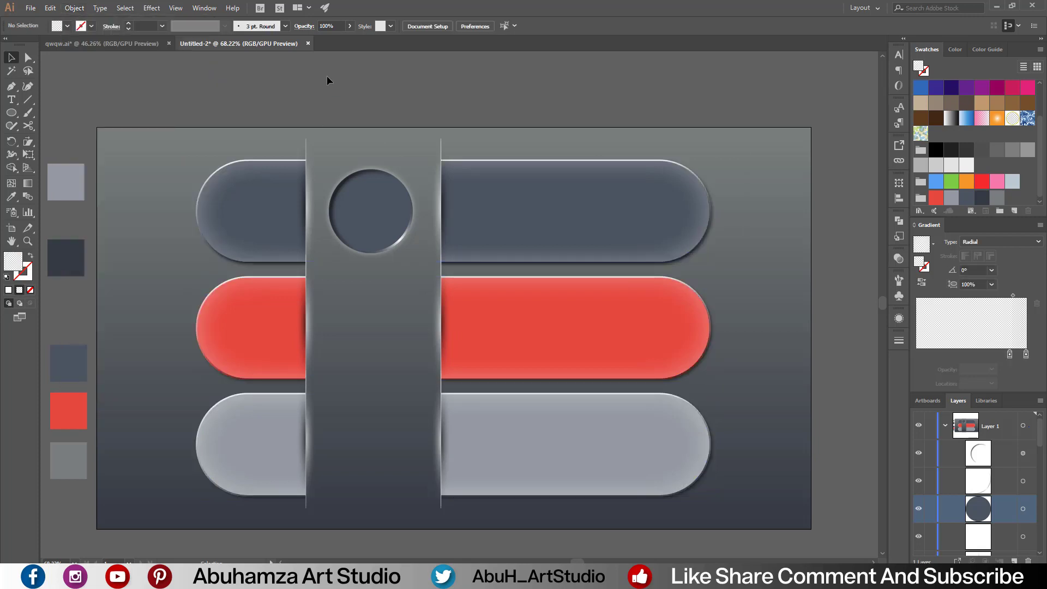
Copy the recessed circle 314 px down into the middle slot and repeat into the bottom slot
{"action": "key", "text": "ctrl+a"}
{"action": "scroll", "coordinate": [405, 152], "scroll_direction": "down", "scroll_amount": 1}
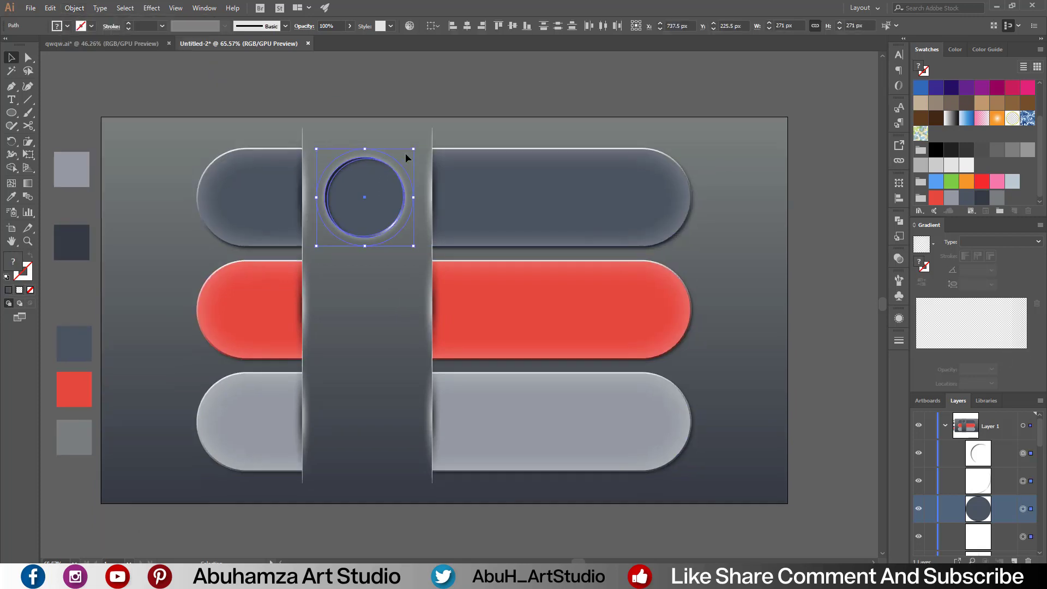
{"action": "left_click_drag", "start_coordinate": [413, 150], "coordinate": [411, 156]}
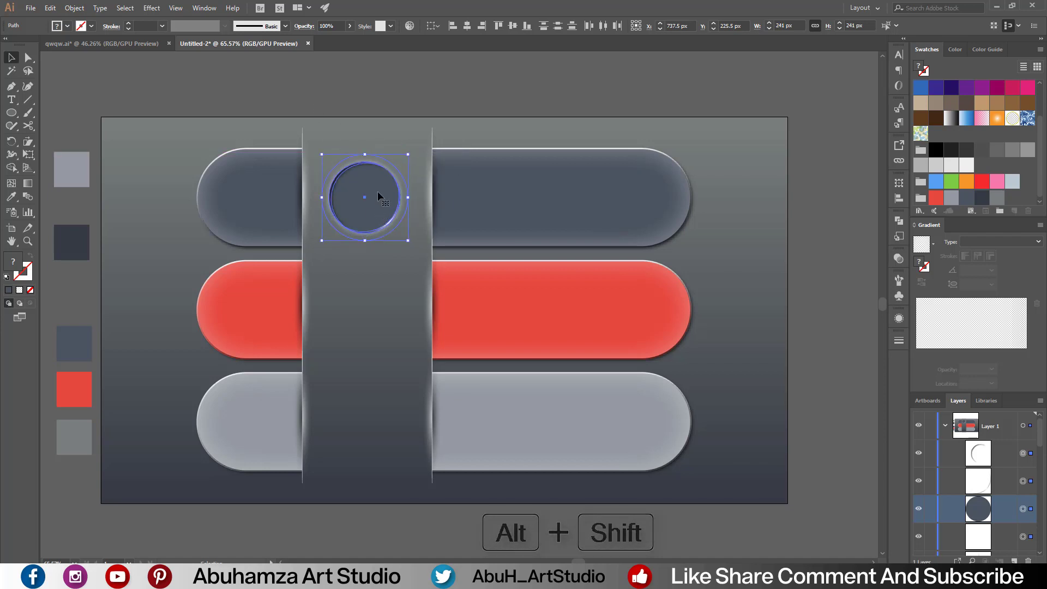
{"action": "left_click_drag", "start_coordinate": [377, 192], "coordinate": [388, 304]}
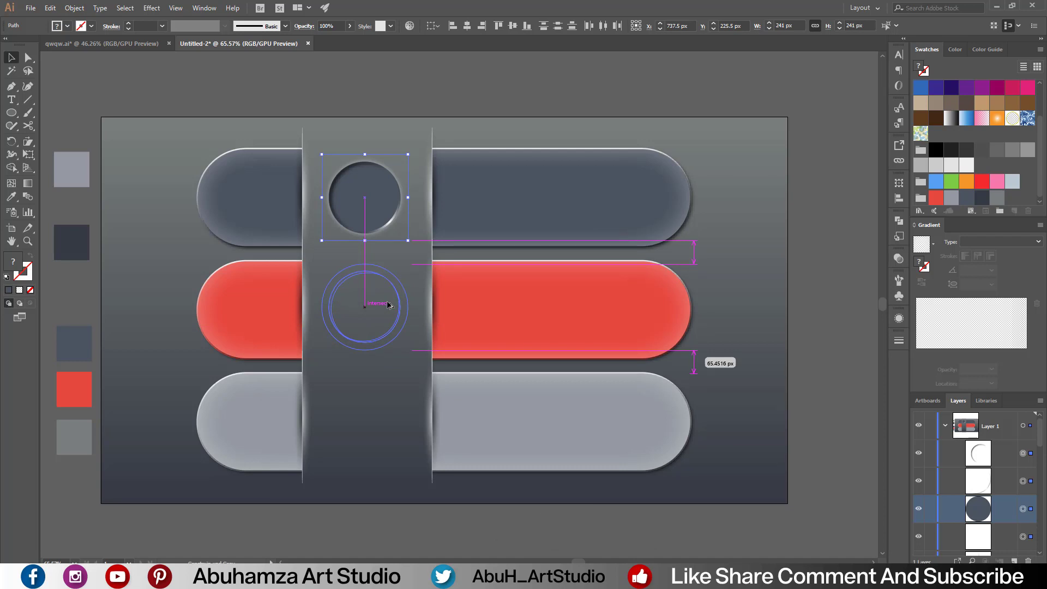
{"action": "left_click_drag", "start_coordinate": [388, 304], "coordinate": [387, 306]}
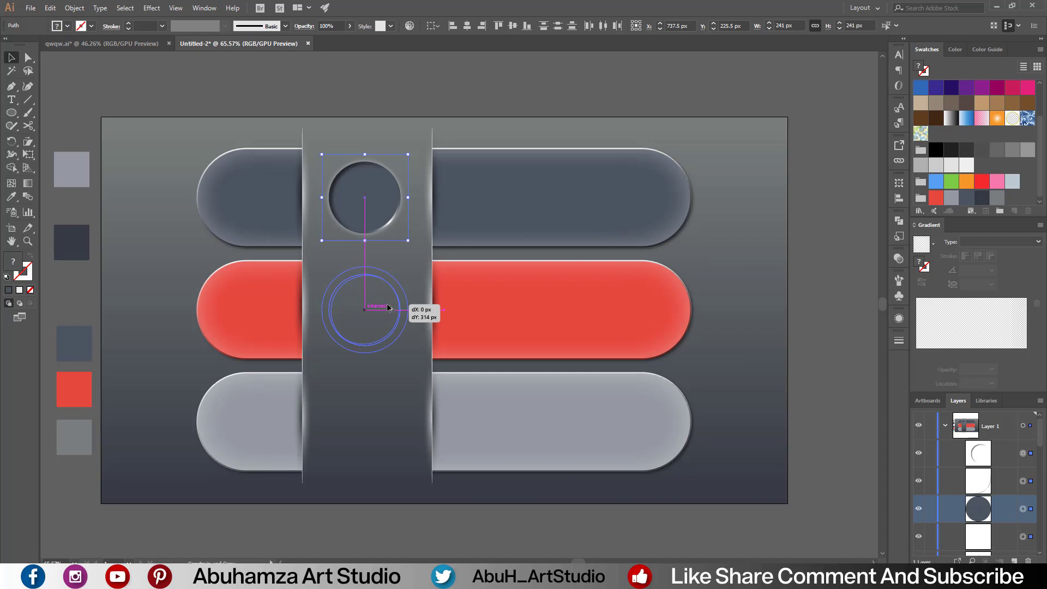
{"action": "left_click_drag", "start_coordinate": [388, 307], "coordinate": [387, 308]}
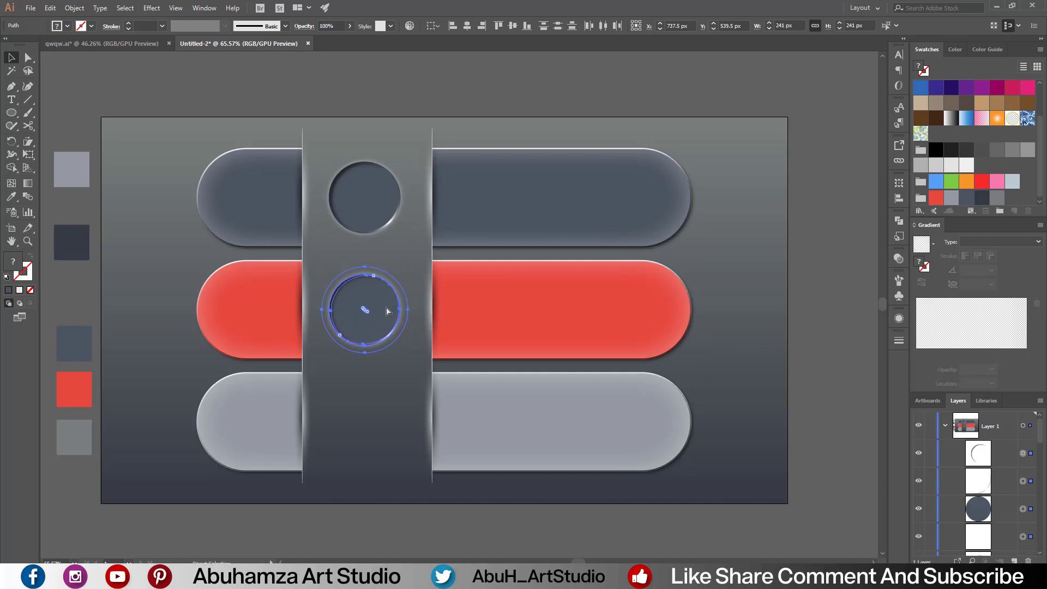
{"action": "key", "text": "ctrl+d"}
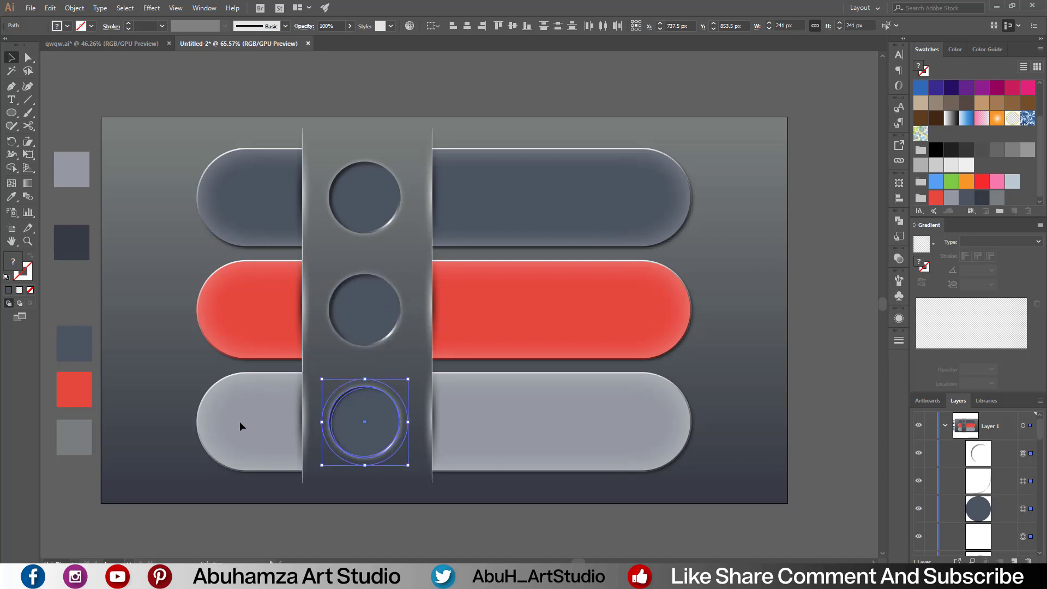
Recolour the bottom inner circle with the grey swatch using the Eyedropper
{"action": "left_click", "coordinate": [374, 423]}
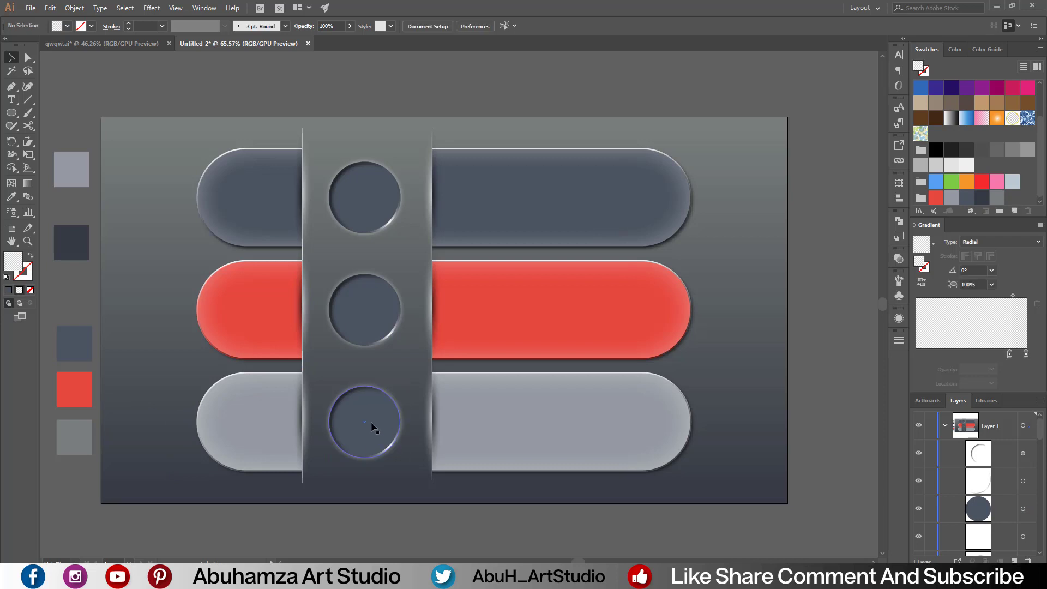
{"action": "left_click", "coordinate": [11, 196]}
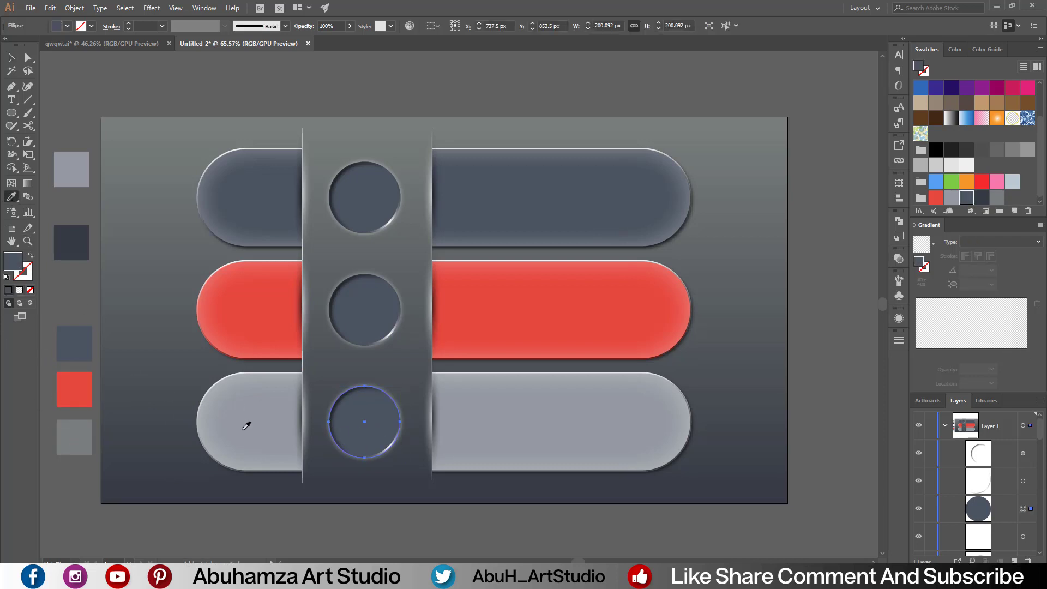
{"action": "left_click", "coordinate": [246, 425]}
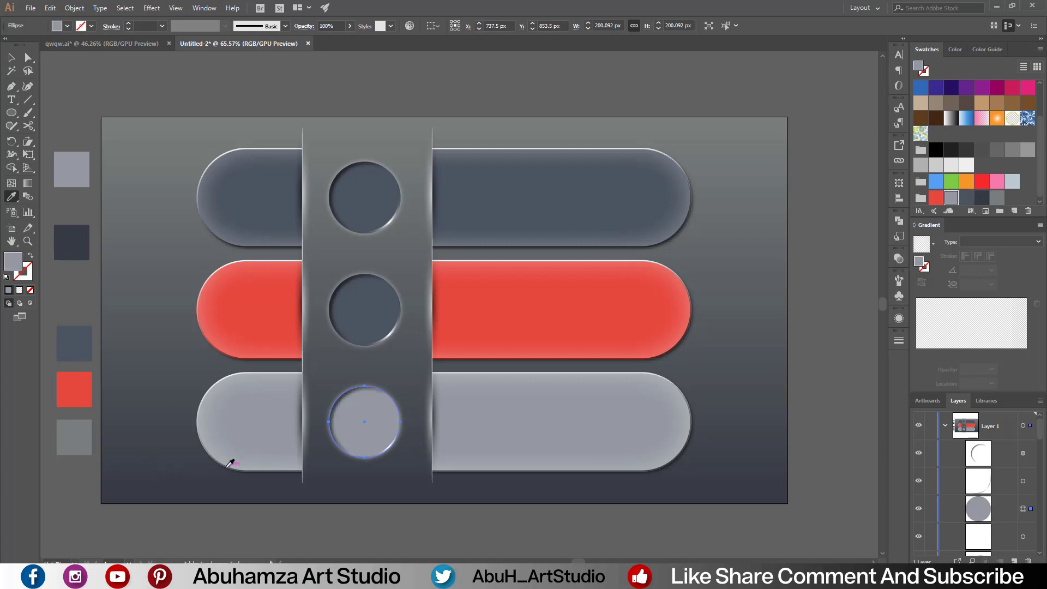
{"action": "left_click", "coordinate": [82, 434]}
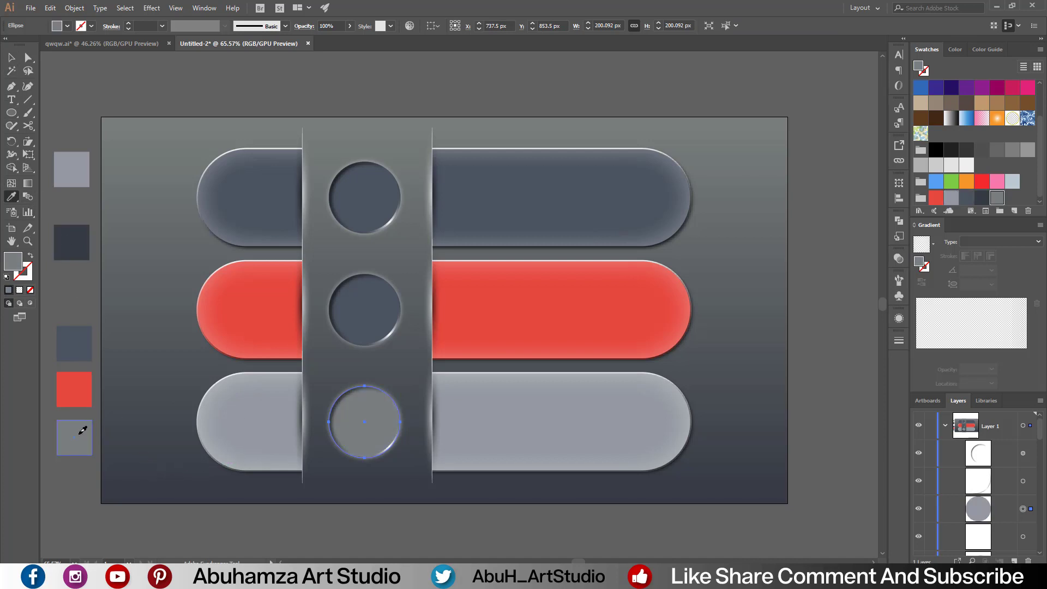
{"action": "left_click", "coordinate": [11, 57]}
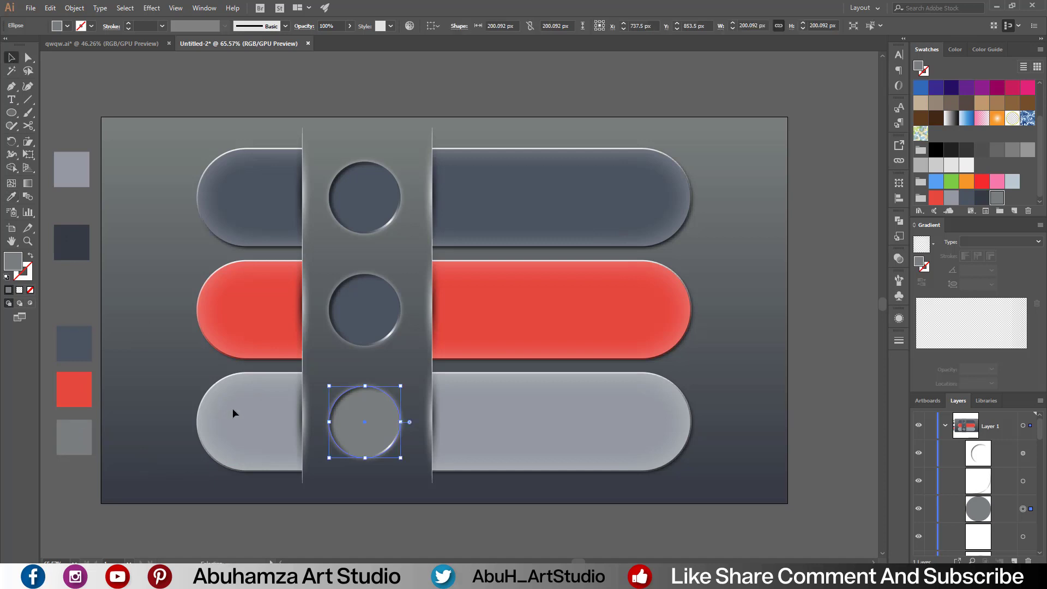
{"action": "left_click", "coordinate": [258, 423]}
Eyedrop the red pill colour onto the middle inner circle
{"action": "left_click", "coordinate": [366, 304]}
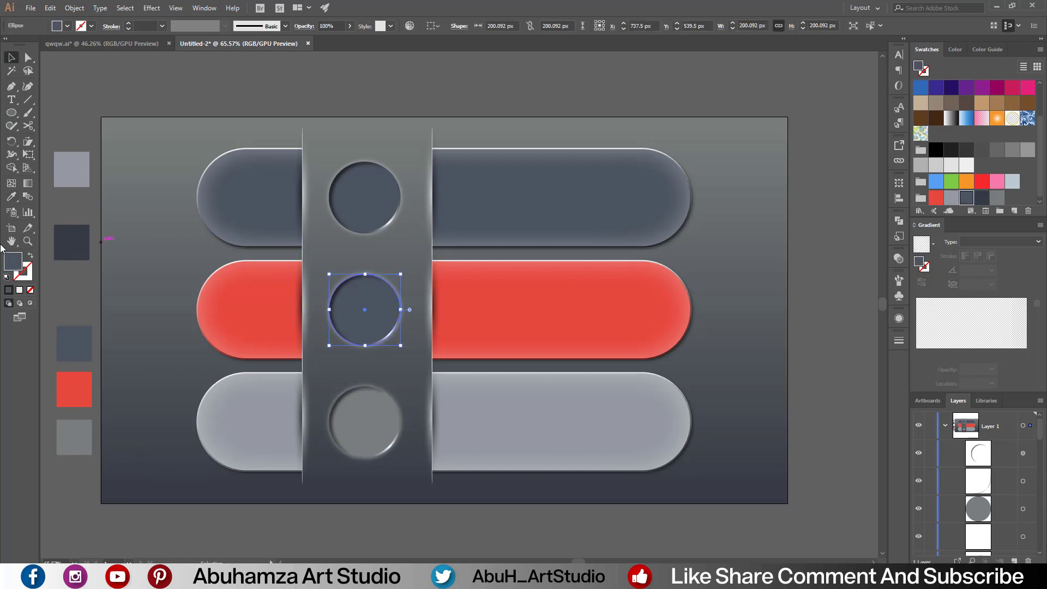
{"action": "left_click", "coordinate": [11, 198]}
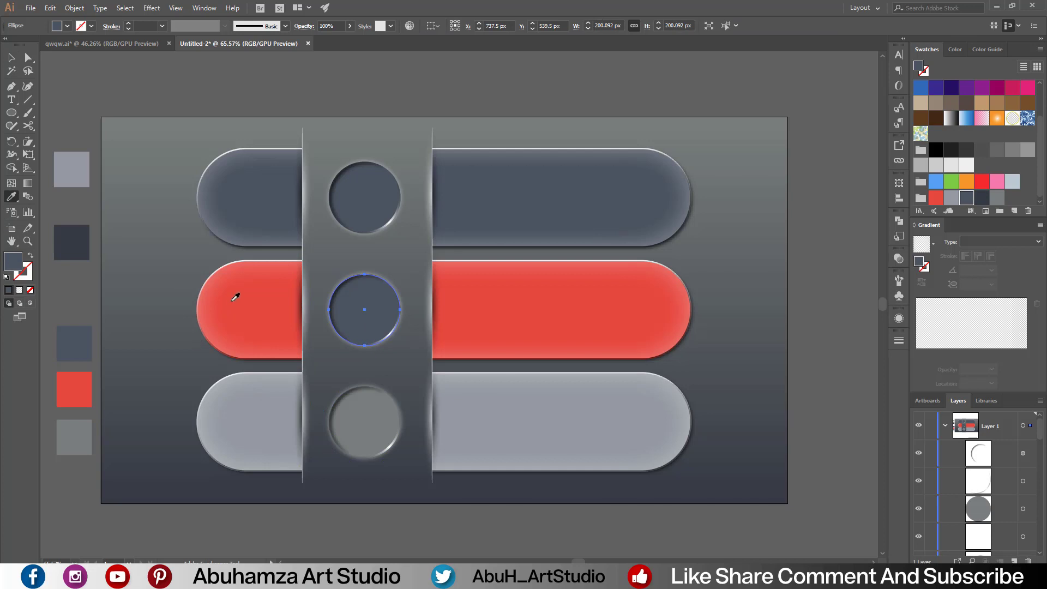
{"action": "left_click", "coordinate": [234, 298]}
{"action": "left_click", "coordinate": [6, 58]}
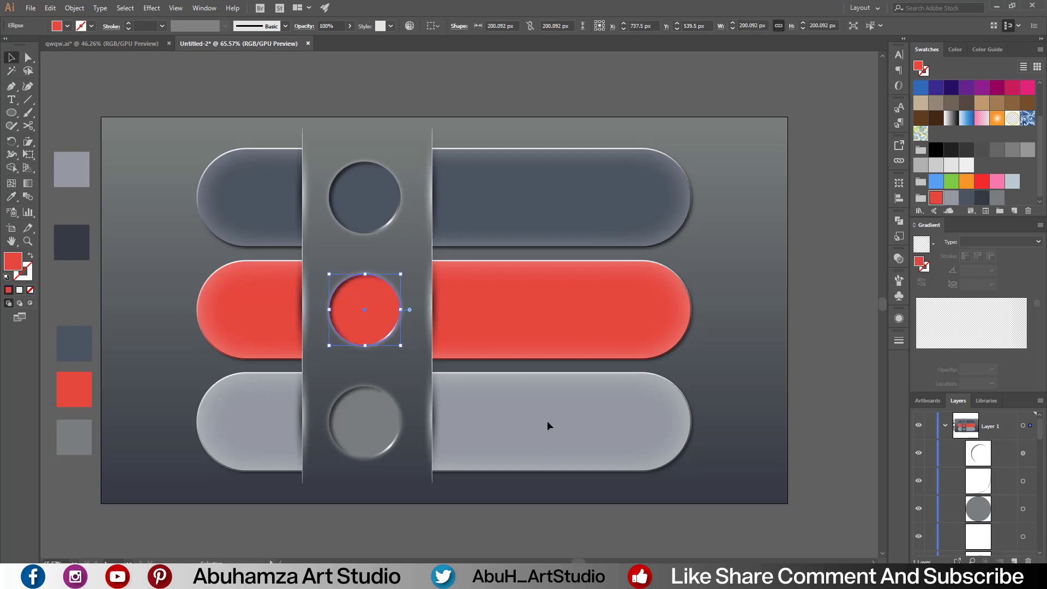
{"action": "left_click", "coordinate": [439, 80]}
{"action": "left_click", "coordinate": [71, 9]}
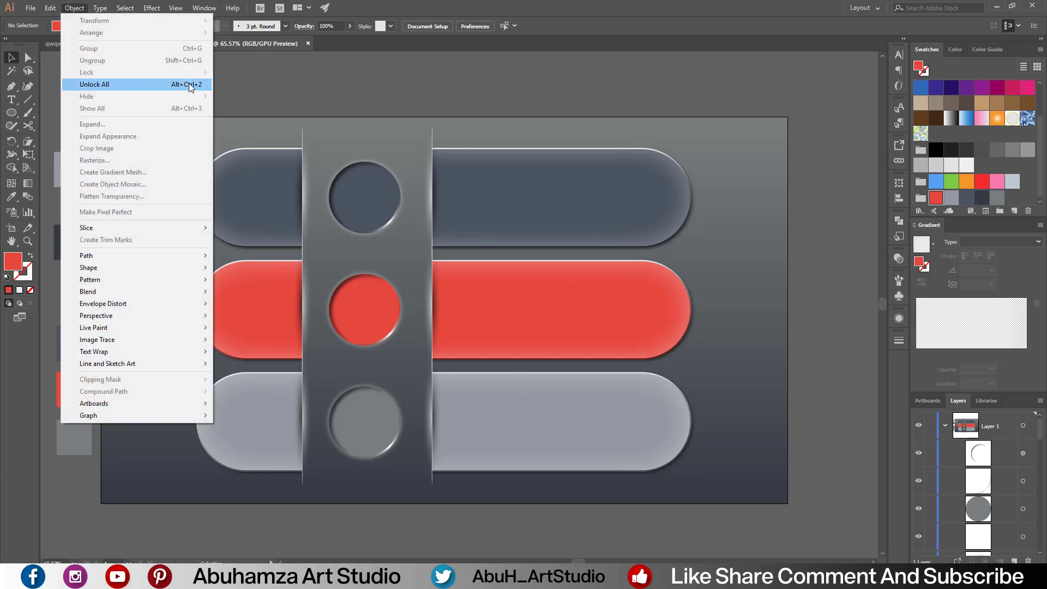
Unlock all artwork and recolour the bottom pill with the grey swatch
{"action": "left_click", "coordinate": [105, 88]}
{"action": "left_click", "coordinate": [583, 541]}
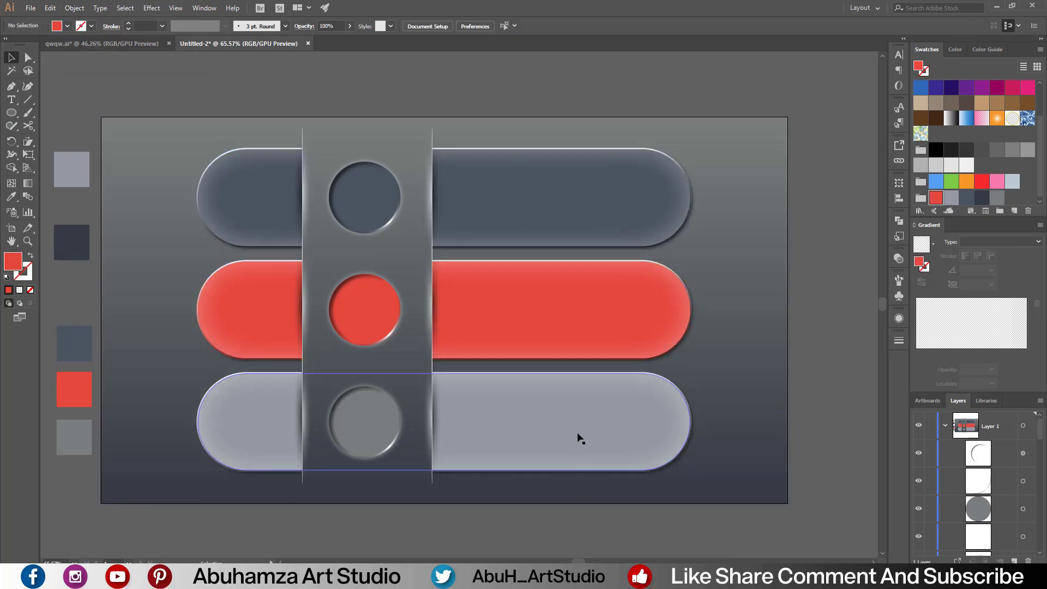
{"action": "left_click", "coordinate": [572, 432]}
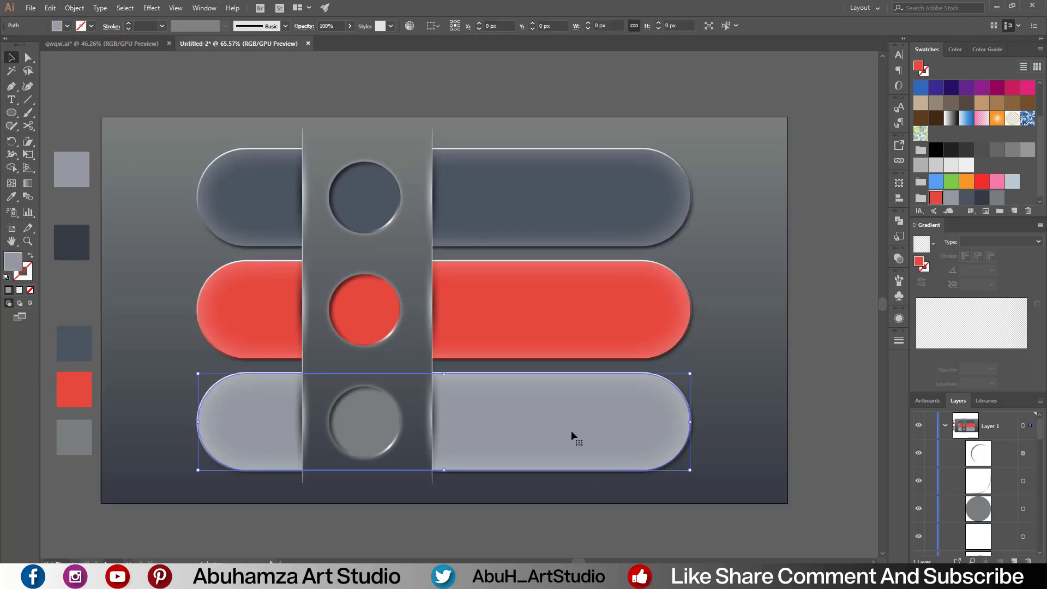
{"action": "left_click", "coordinate": [10, 199]}
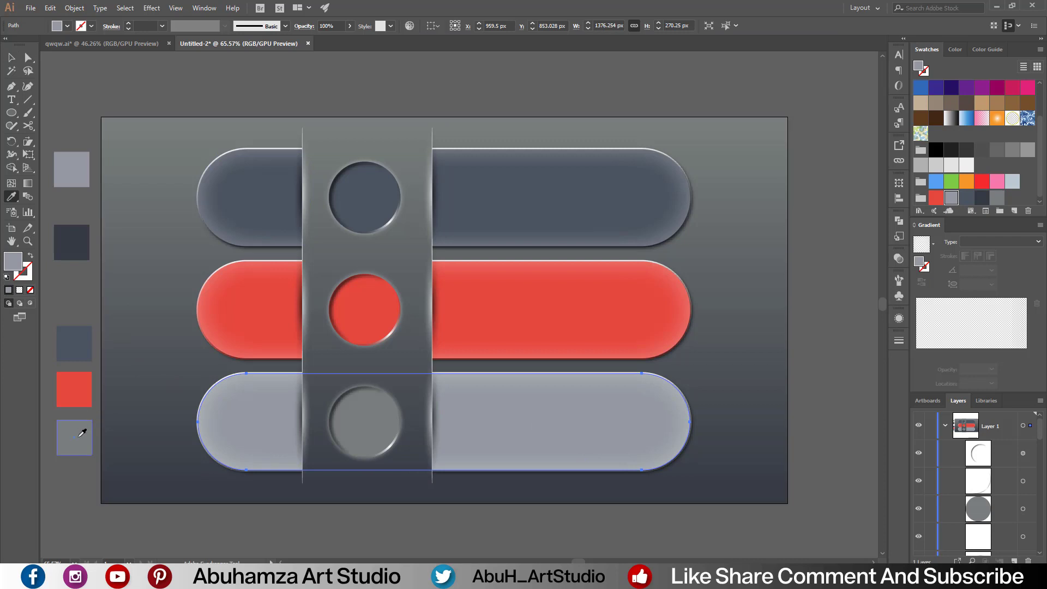
{"action": "left_click", "coordinate": [79, 437]}
{"action": "left_click", "coordinate": [11, 57]}
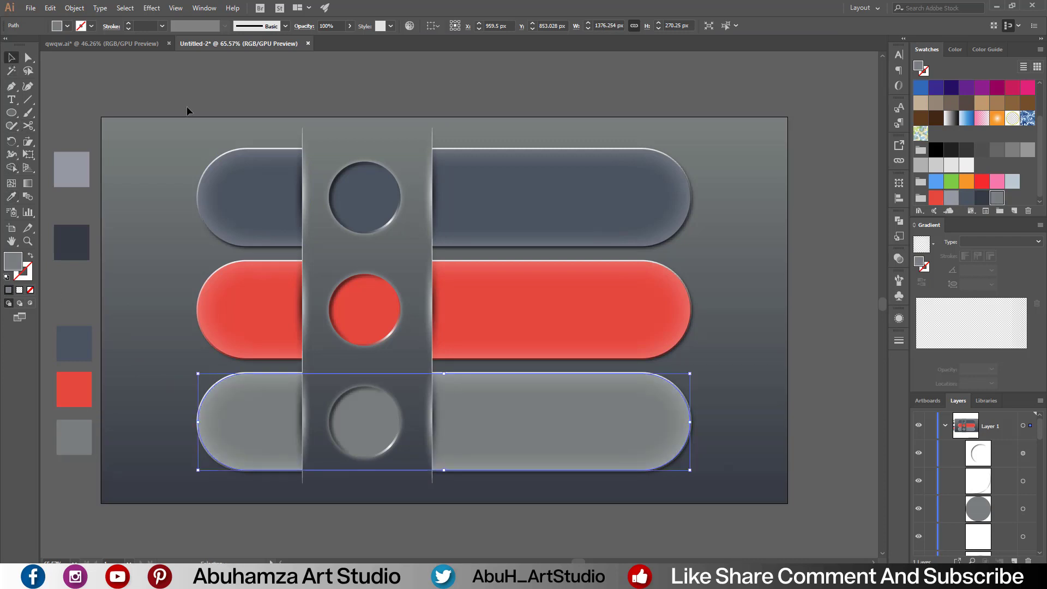
{"action": "left_click", "coordinate": [178, 95]}
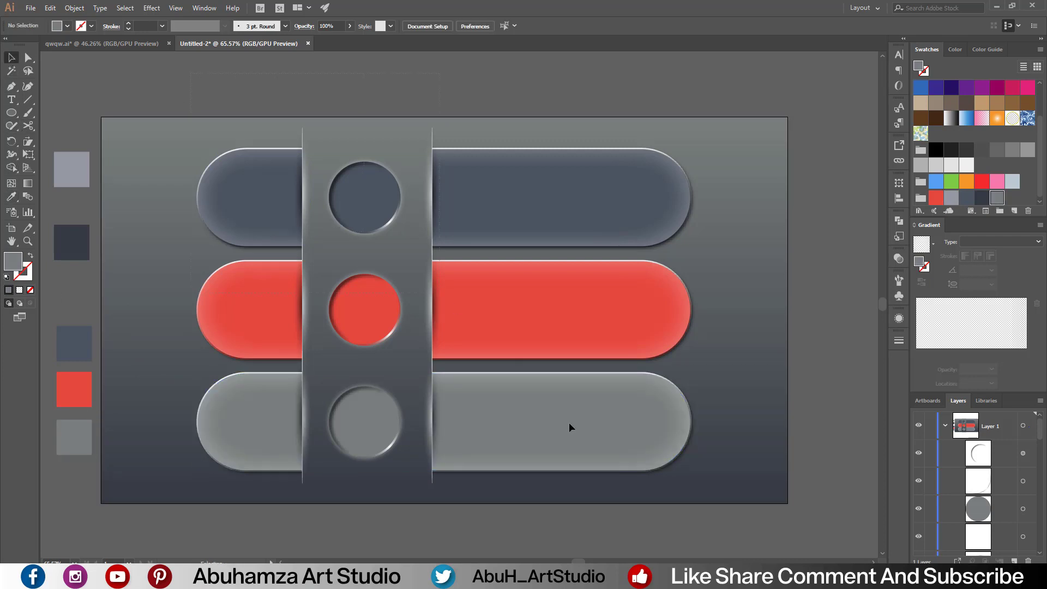
Select all the artwork and lock it
{"action": "key", "text": "ctrl+a"}
{"action": "right_click", "coordinate": [549, 375]}
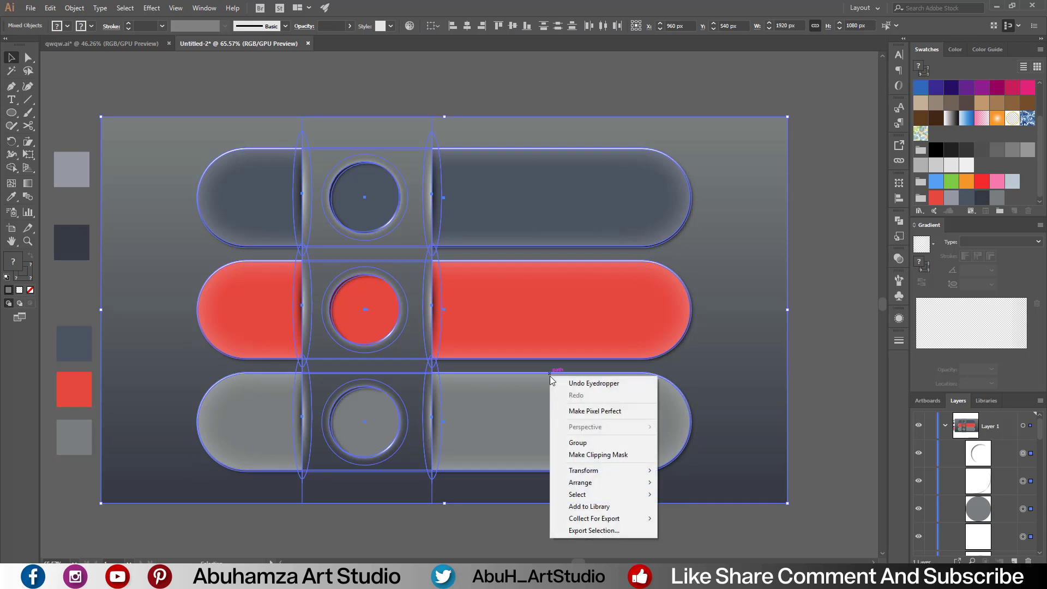
{"action": "left_click", "coordinate": [74, 8]}
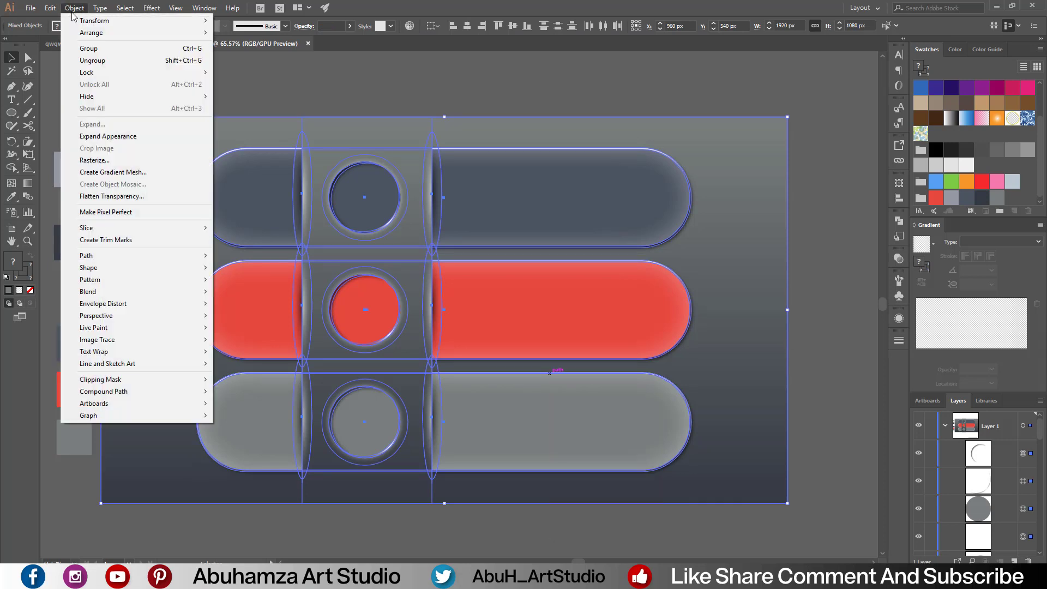
{"action": "mouse_move", "coordinate": [87, 72]}
{"action": "left_click", "coordinate": [297, 73]}
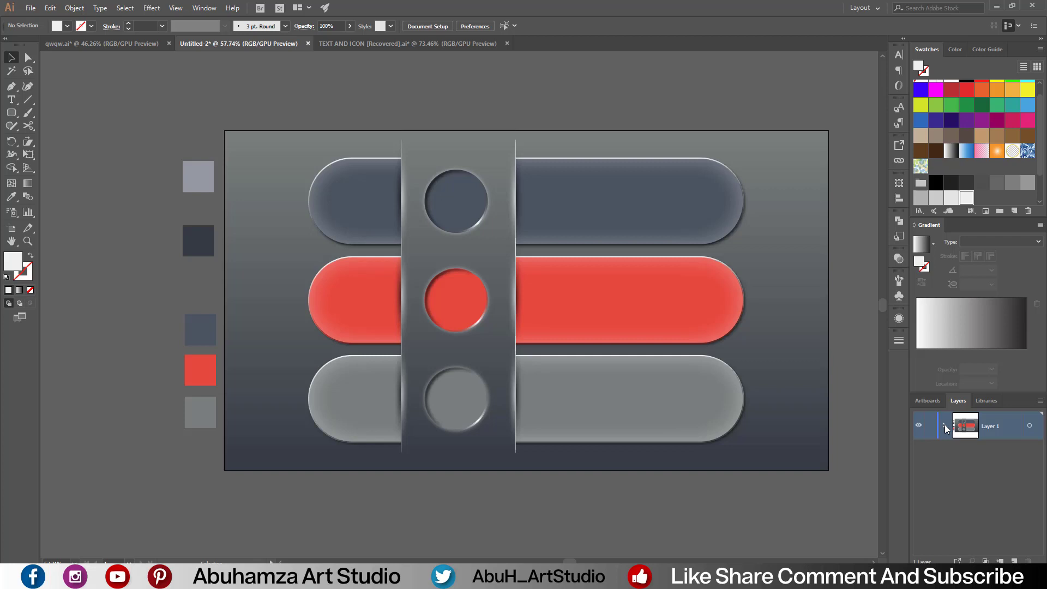
Reveal the hidden icon, number and text sublayers, then paste and scale down the world map
{"action": "left_click", "coordinate": [945, 426]}
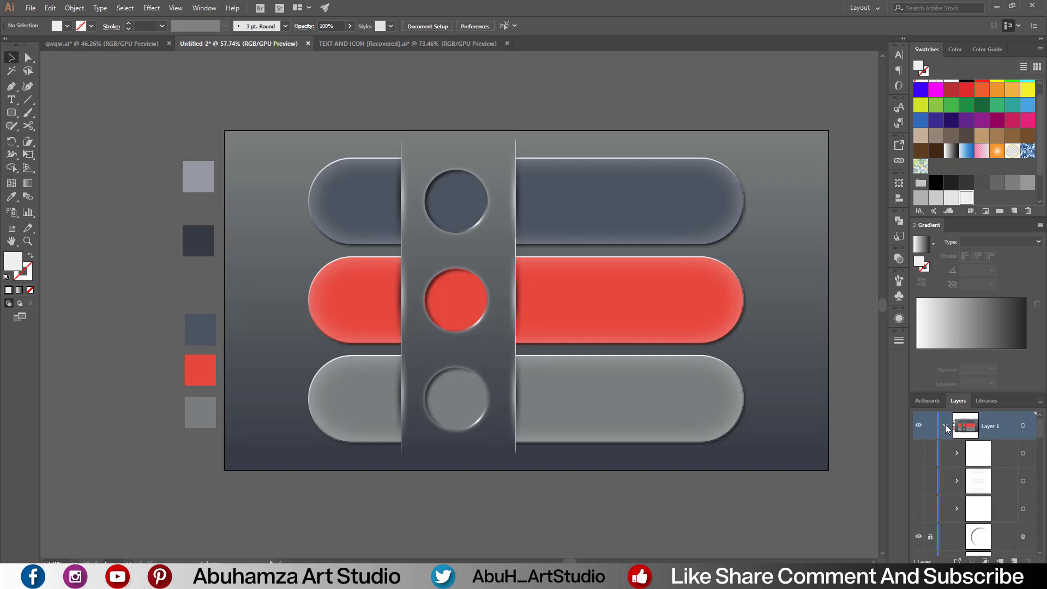
{"action": "left_click_drag", "start_coordinate": [919, 458], "coordinate": [920, 508]}
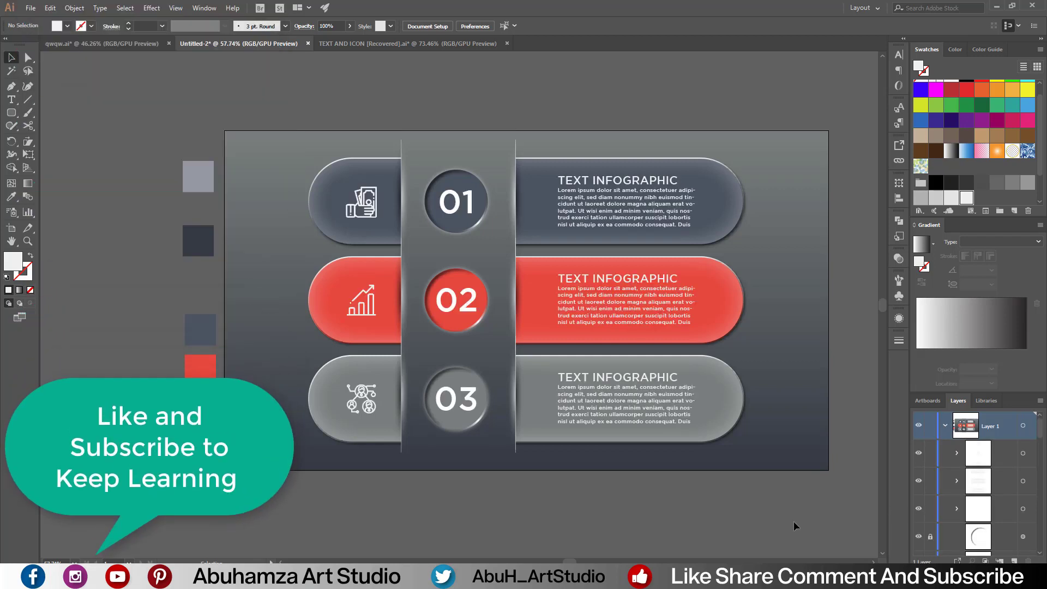
{"action": "key", "text": "ctrl+v"}
{"action": "left_click_drag", "start_coordinate": [857, 109], "coordinate": [799, 156]}
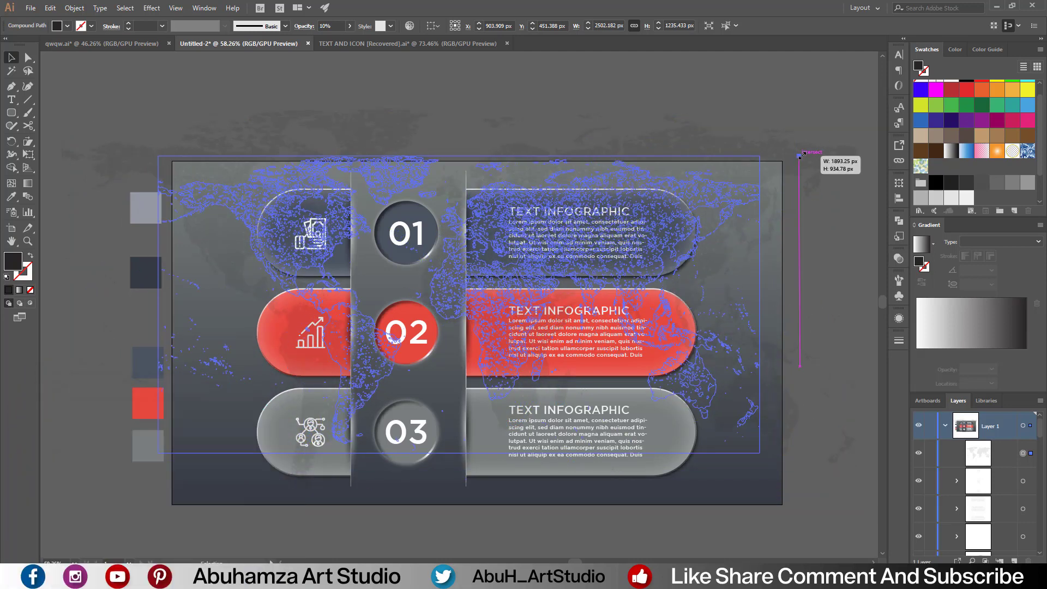
Fine-tune the world map's size and move it down into position
{"action": "left_click_drag", "start_coordinate": [799, 156], "coordinate": [806, 156]}
{"action": "left_click", "coordinate": [681, 91]}
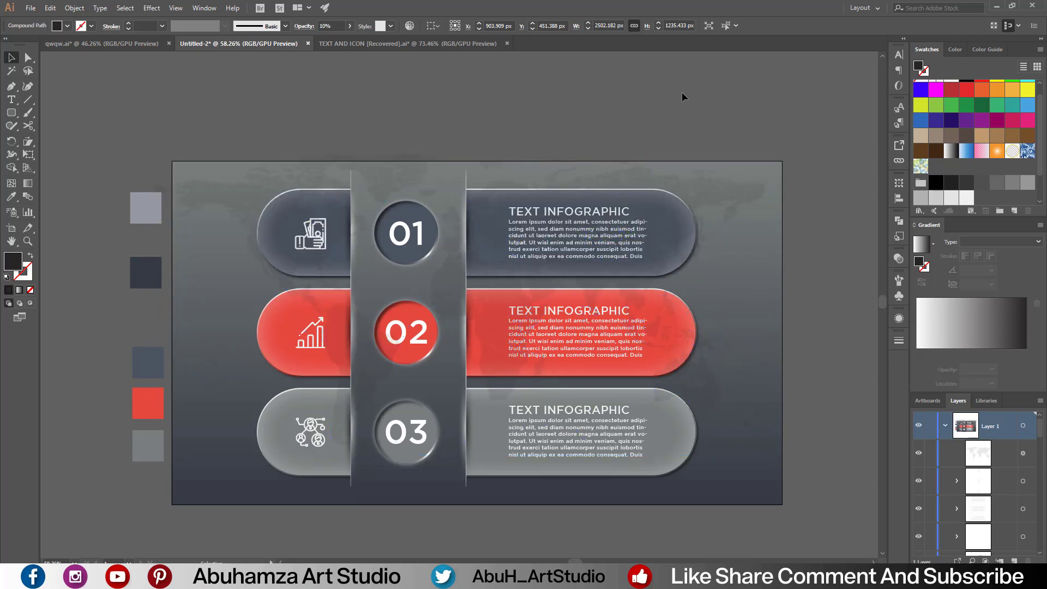
{"action": "left_click_drag", "start_coordinate": [695, 195], "coordinate": [696, 224]}
{"action": "left_click", "coordinate": [580, 106]}
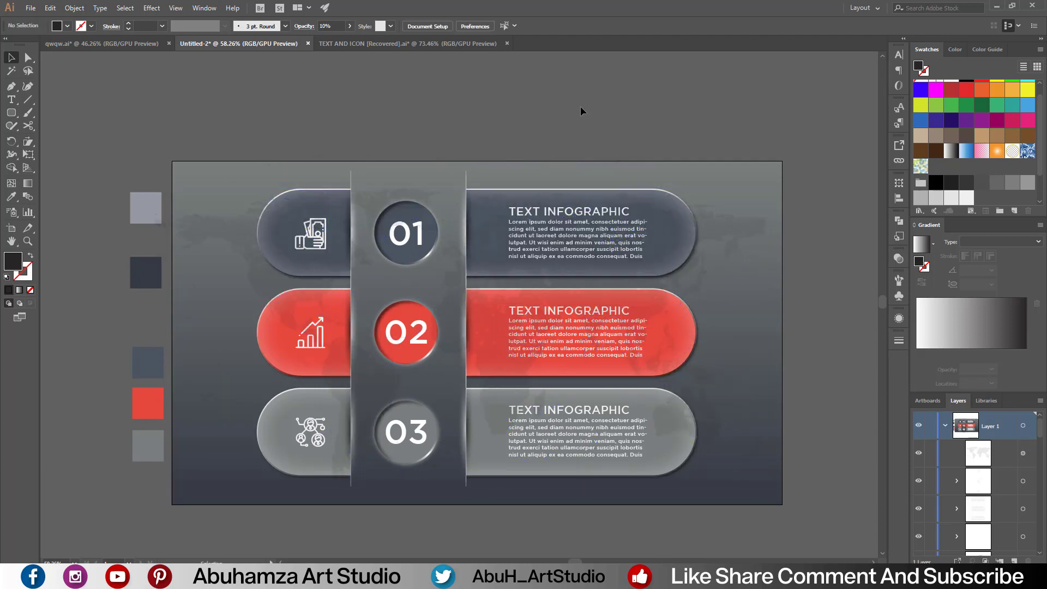
{"action": "left_click", "coordinate": [718, 231]}
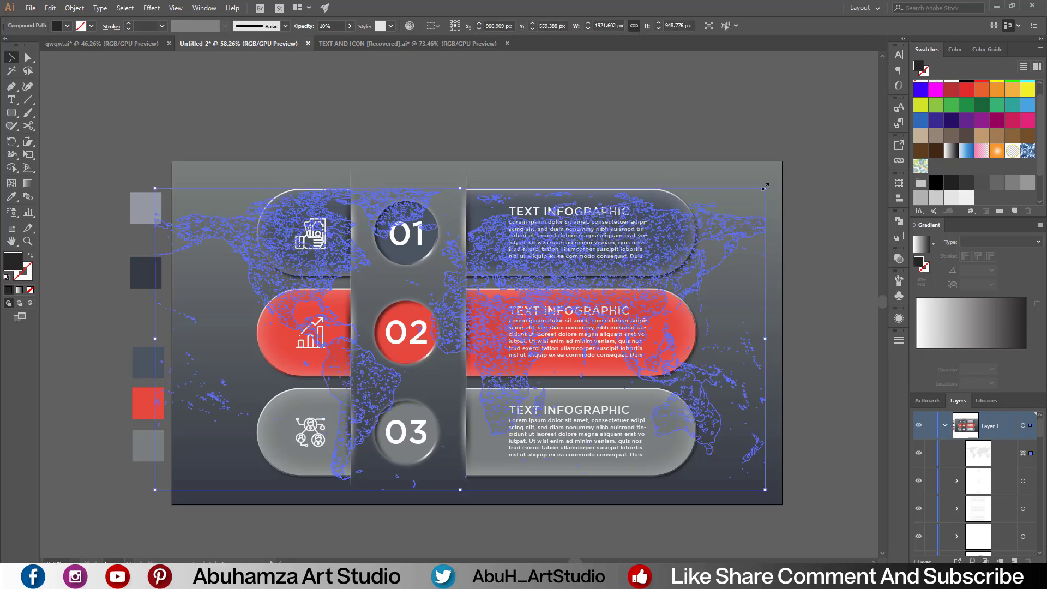
Enlarge the world map to about 2072 × 1023 px across the artboard and send it backward
{"action": "left_click_drag", "start_coordinate": [765, 189], "coordinate": [788, 175]}
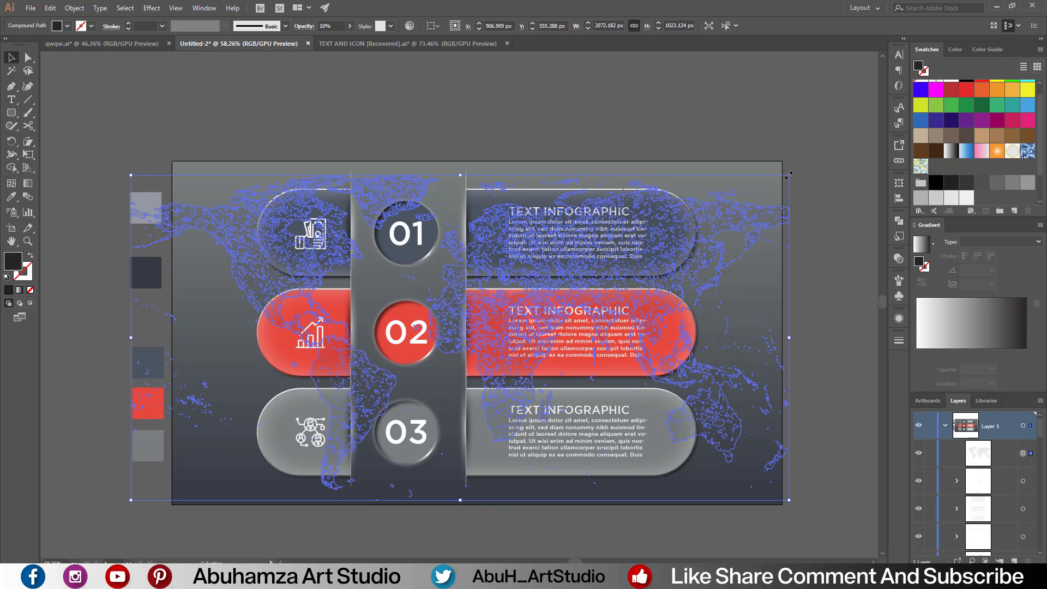
{"action": "key", "text": "Up"}
{"action": "key", "text": "Up"}
{"action": "key", "text": "Up"}
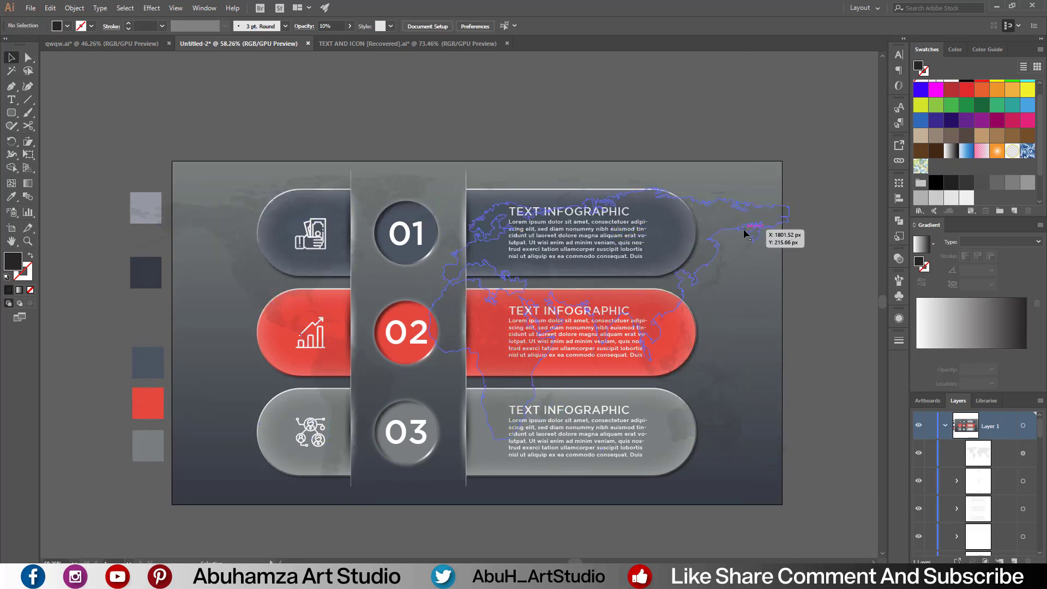
{"action": "key", "text": "ctrl"}
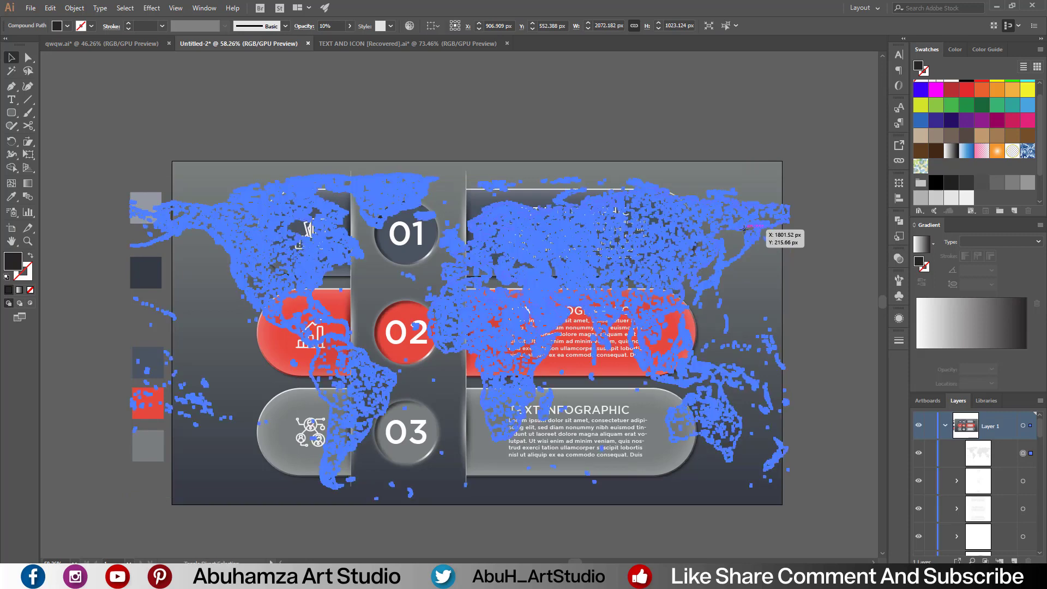
{"action": "key", "text": "ctrl+shift+bracketleft"}
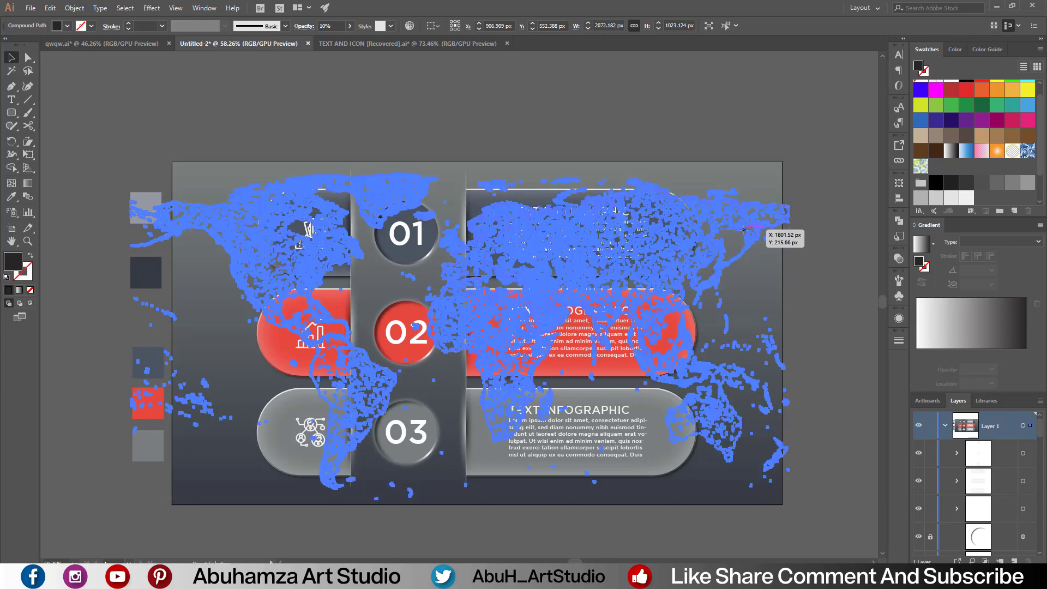
{"action": "left_click", "coordinate": [692, 128]}
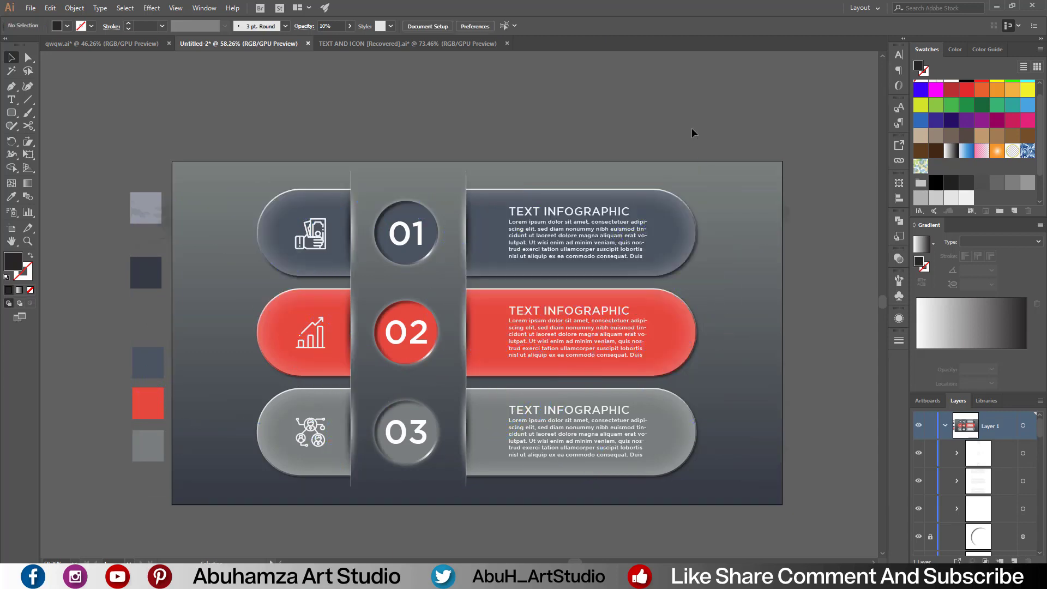
{"action": "left_click", "coordinate": [789, 213]}
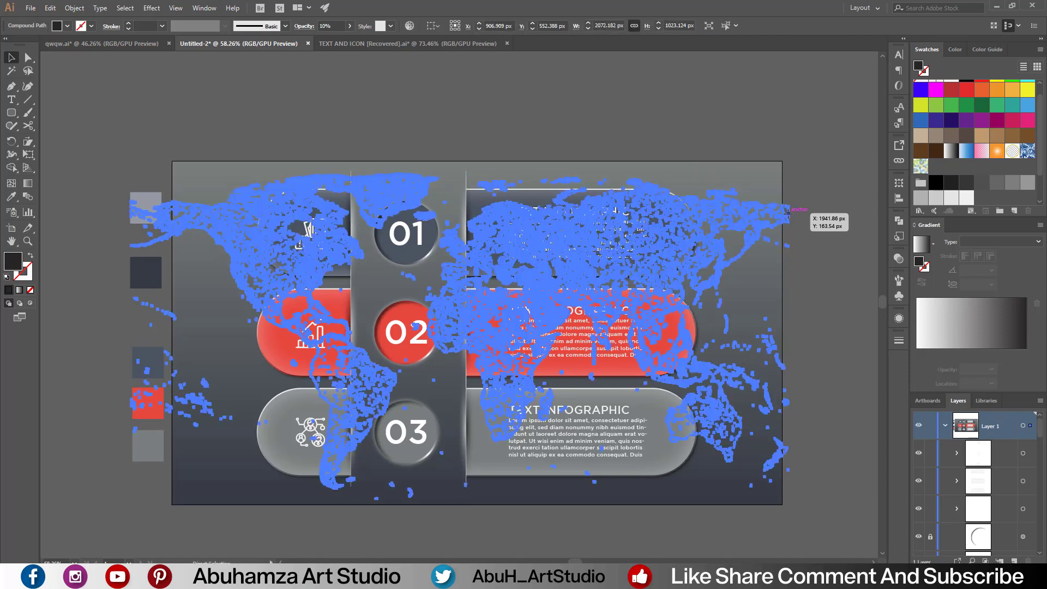
{"action": "key", "text": "Delete"}
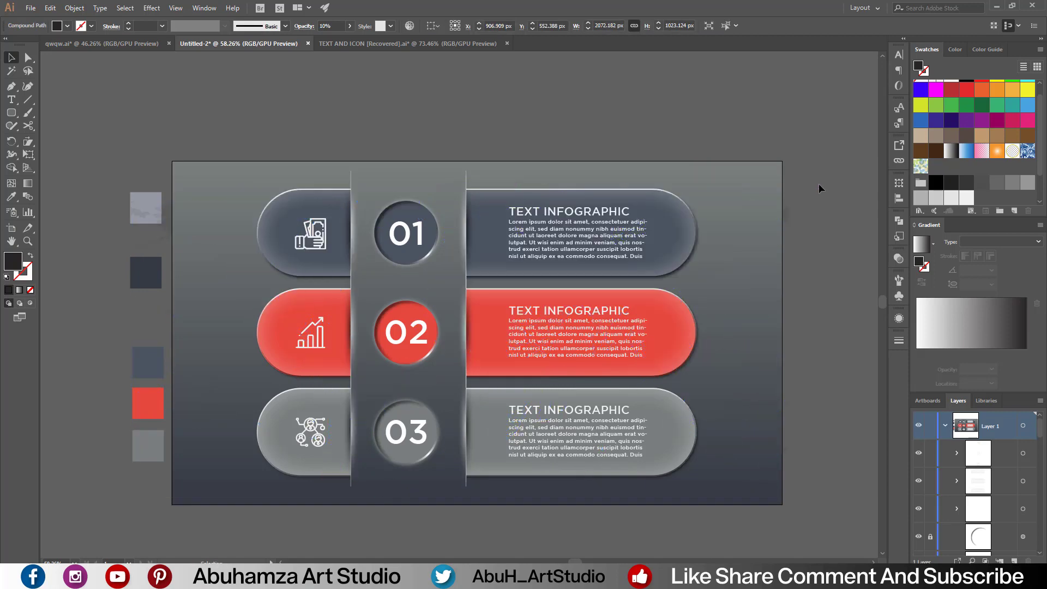
{"action": "key", "text": "ctrl+z"}
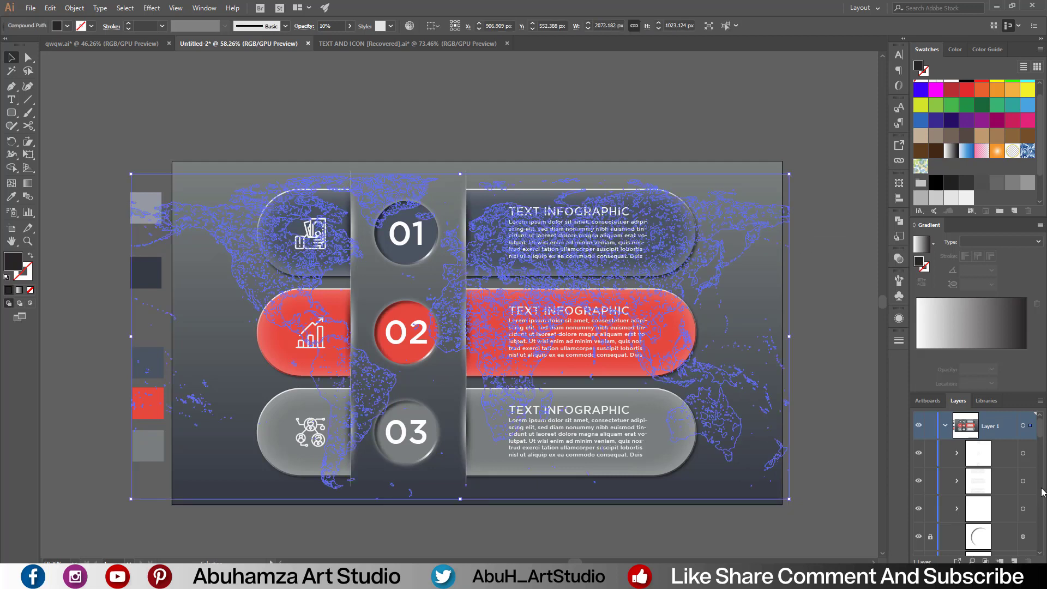
Move the world-map sublayer directly above the gradient background layer, then target the gradient layer
{"action": "left_click_drag", "start_coordinate": [1040, 437], "coordinate": [1039, 545]}
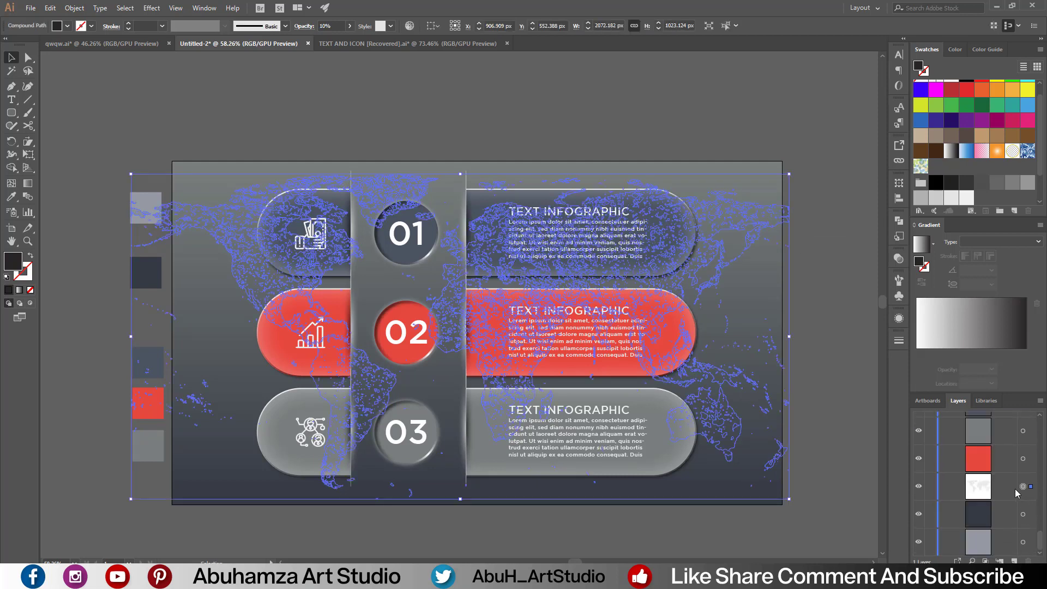
{"action": "mouse_move", "coordinate": [1015, 488]}
{"action": "left_mouse_down"}
{"action": "mouse_move", "coordinate": [1006, 478]}
{"action": "mouse_move", "coordinate": [1008, 500]}
{"action": "left_mouse_up"}
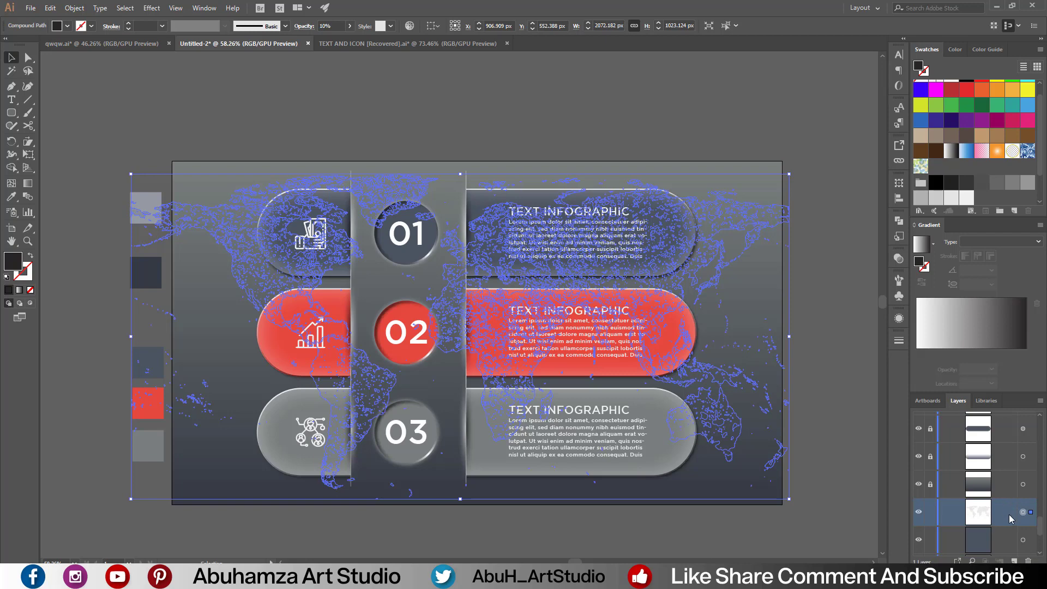
{"action": "left_click_drag", "start_coordinate": [1008, 515], "coordinate": [1009, 478]}
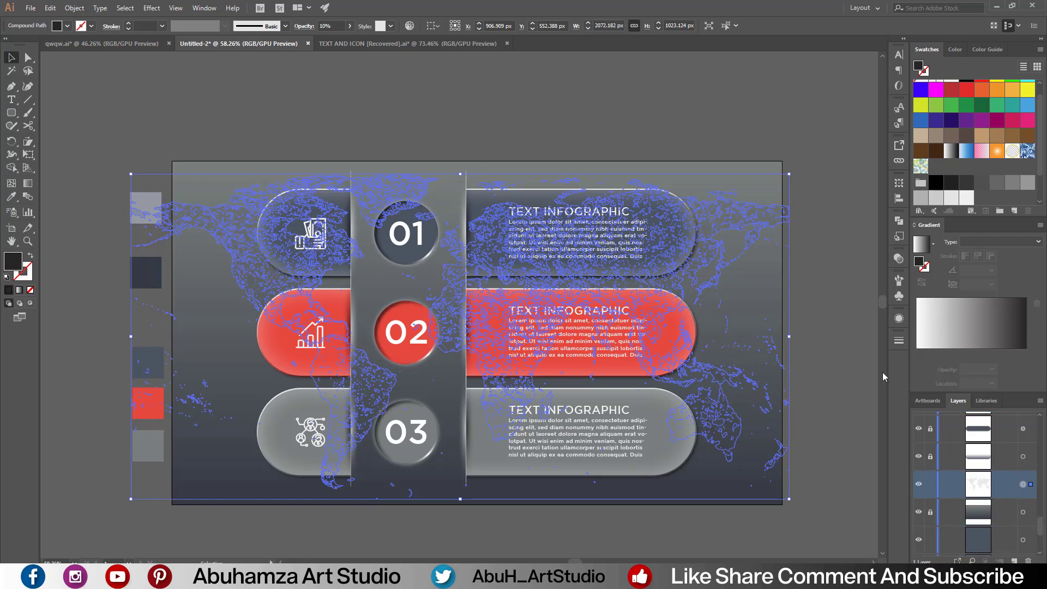
{"action": "left_click", "coordinate": [848, 350]}
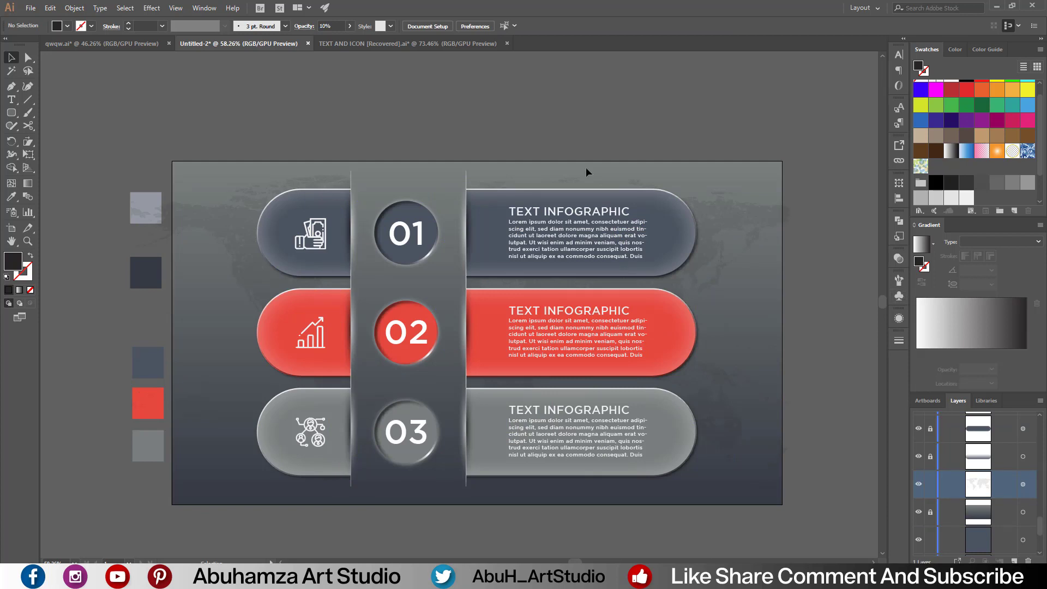
{"action": "left_click", "coordinate": [735, 216]}
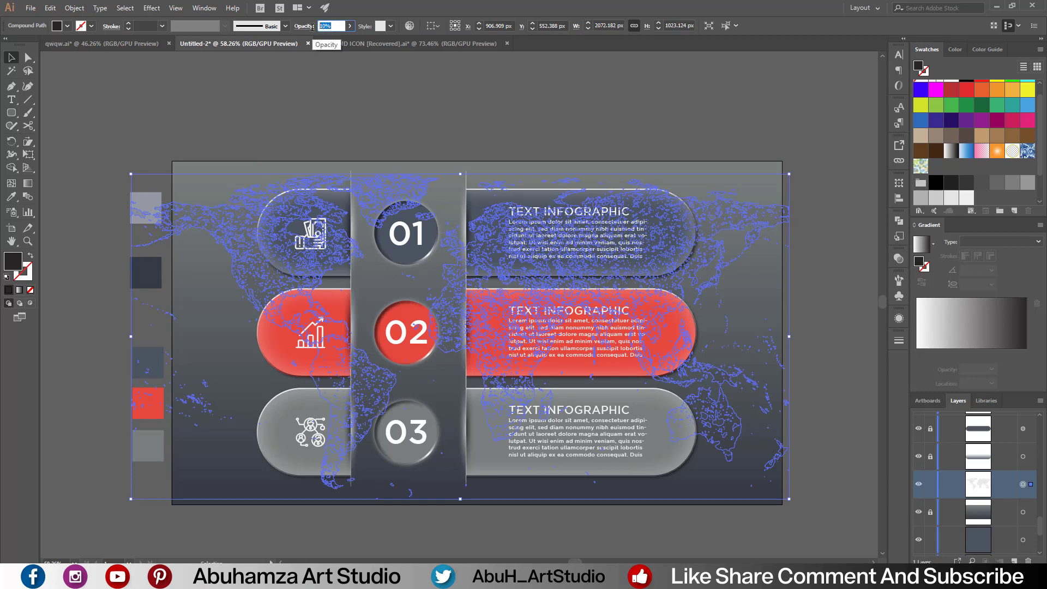
{"action": "left_click", "coordinate": [337, 98]}
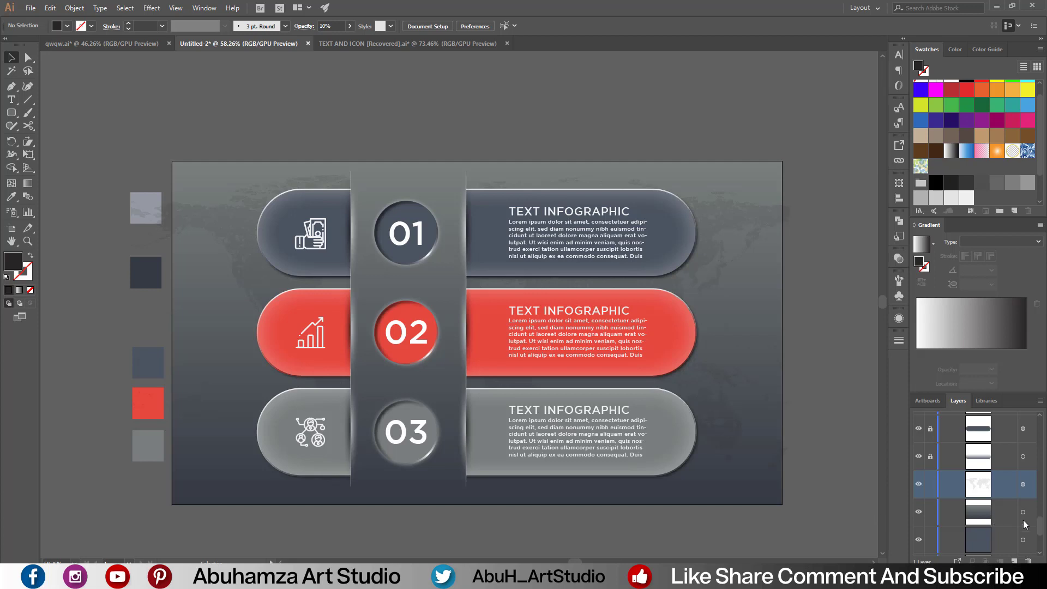
{"action": "left_click", "coordinate": [1003, 510]}
Fill the gradient background rectangle copy with solid black
{"action": "left_click", "coordinate": [1022, 514]}
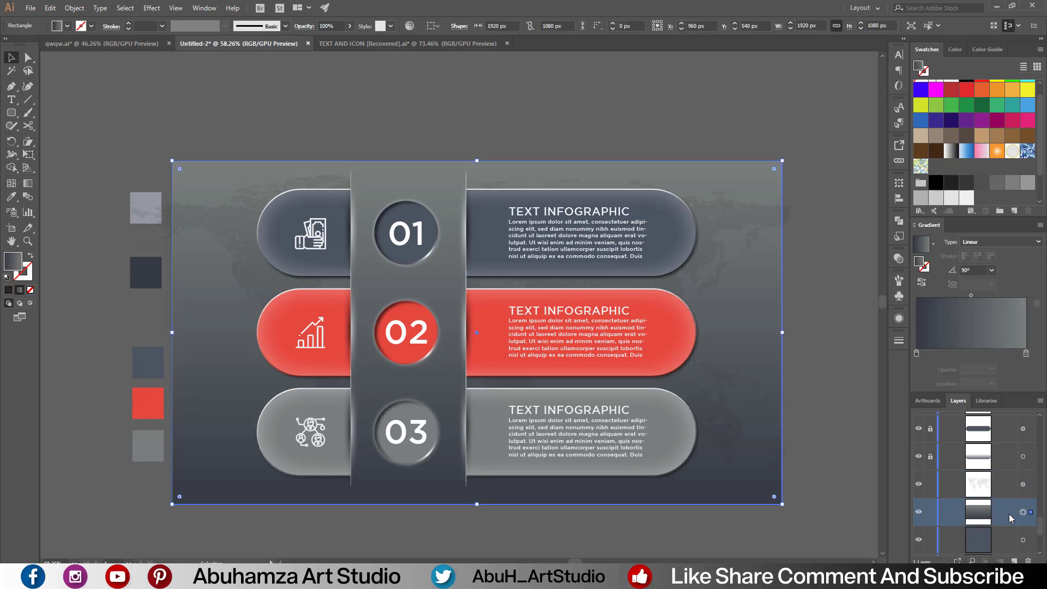
{"action": "scroll", "coordinate": [1008, 513], "scroll_direction": "down", "scroll_amount": 2}
{"action": "scroll", "coordinate": [1009, 514], "scroll_direction": "down", "scroll_amount": 2}
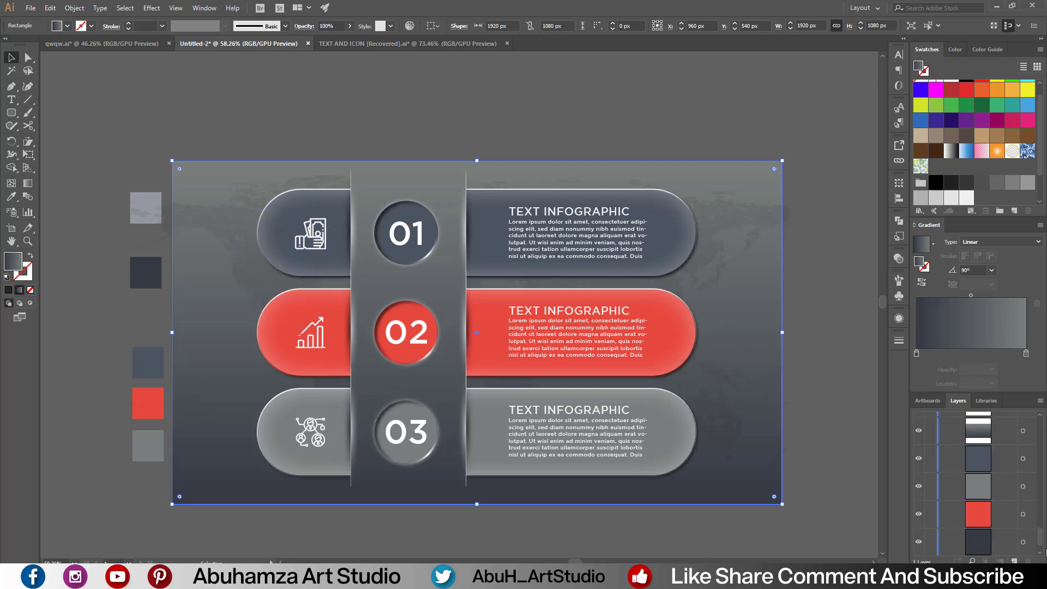
{"action": "scroll", "coordinate": [1042, 526], "scroll_direction": "up", "scroll_amount": 1}
{"action": "scroll", "coordinate": [1044, 528], "scroll_direction": "up", "scroll_amount": 2}
{"action": "scroll", "coordinate": [1045, 530], "scroll_direction": "up", "scroll_amount": 1}
{"action": "scroll", "coordinate": [1044, 528], "scroll_direction": "down", "scroll_amount": 2}
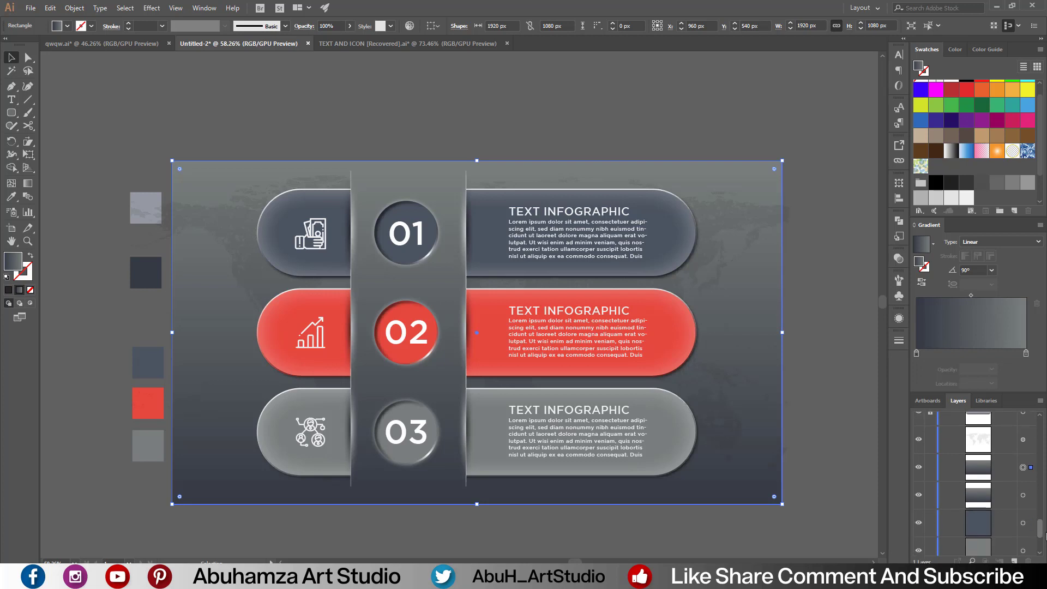
{"action": "mouse_move", "coordinate": [1009, 475]}
{"action": "left_mouse_down"}
{"action": "mouse_move", "coordinate": [1002, 415]}
{"action": "mouse_move", "coordinate": [1002, 439]}
{"action": "left_mouse_up"}
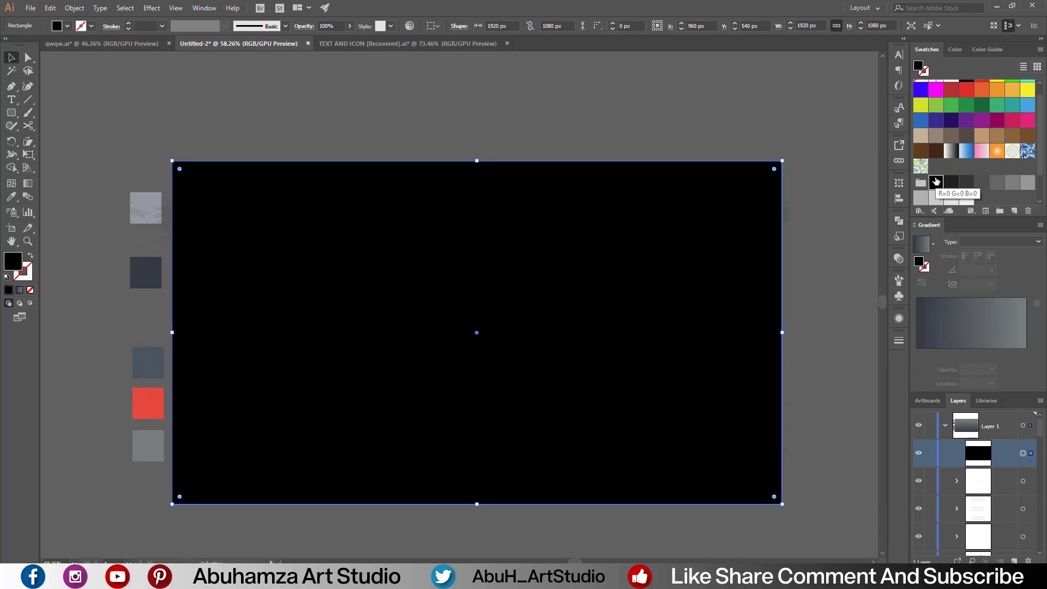
{"action": "left_click", "coordinate": [935, 182]}
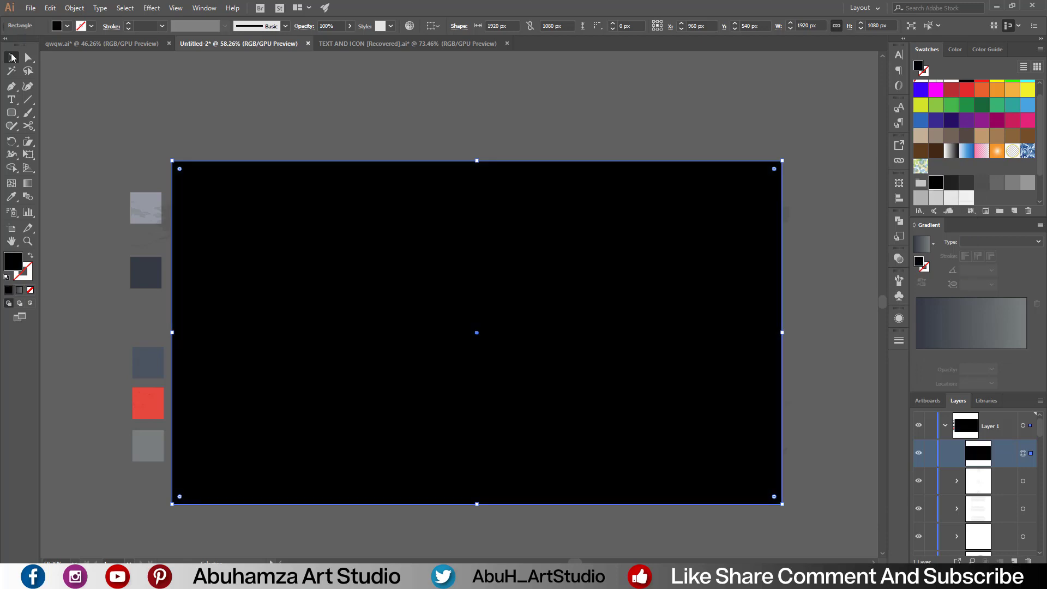
Make an inverted opacity mask from the black rectangle and the world map
{"action": "left_click_drag", "start_coordinate": [815, 129], "coordinate": [736, 343]}
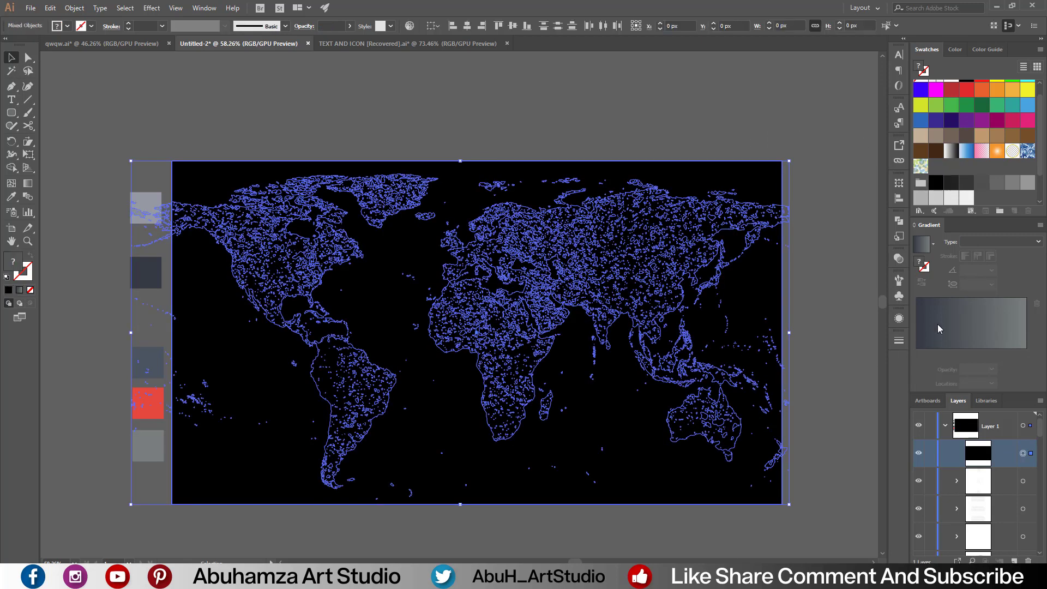
{"action": "left_click", "coordinate": [898, 258]}
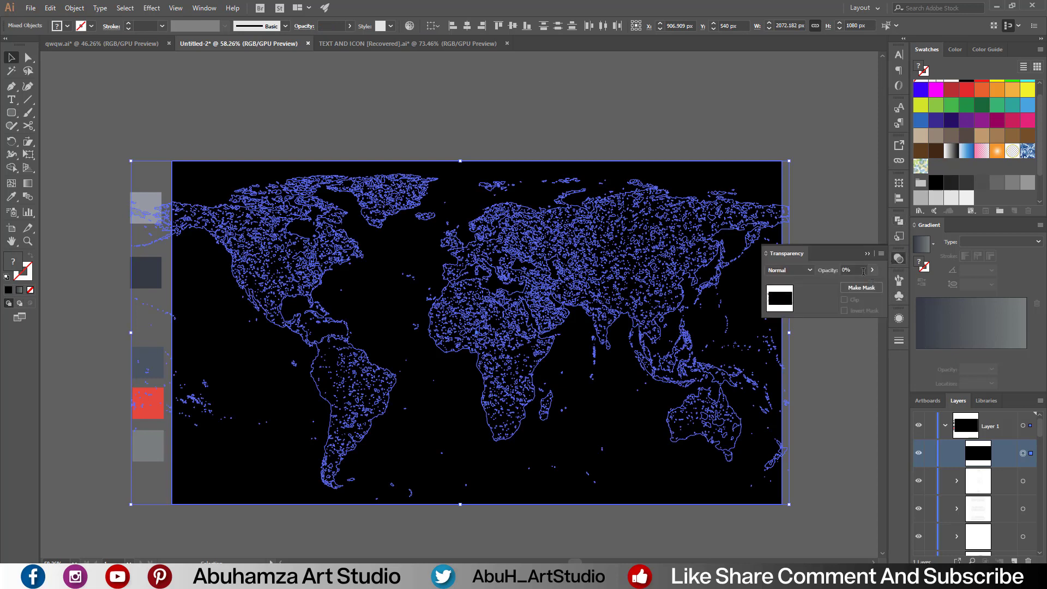
{"action": "left_click", "coordinate": [858, 289]}
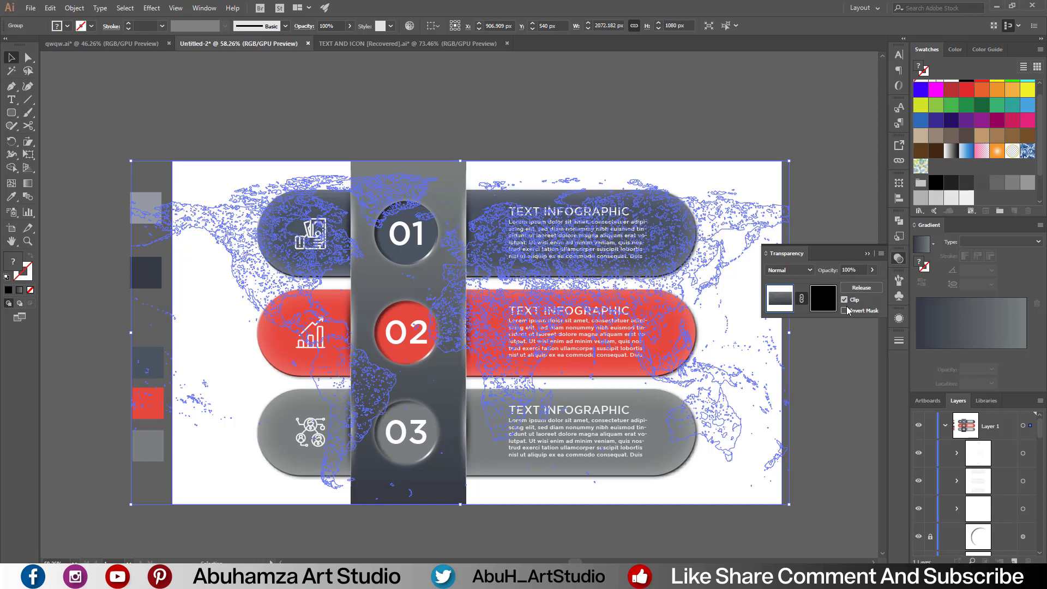
{"action": "left_click", "coordinate": [844, 310]}
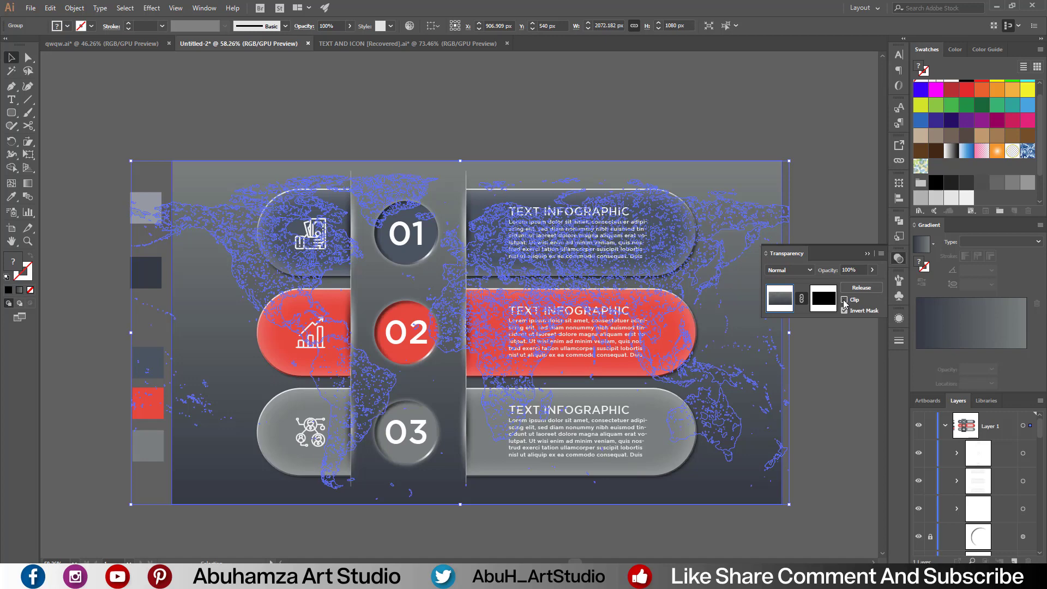
{"action": "left_click", "coordinate": [844, 238]}
{"action": "left_click", "coordinate": [867, 254]}
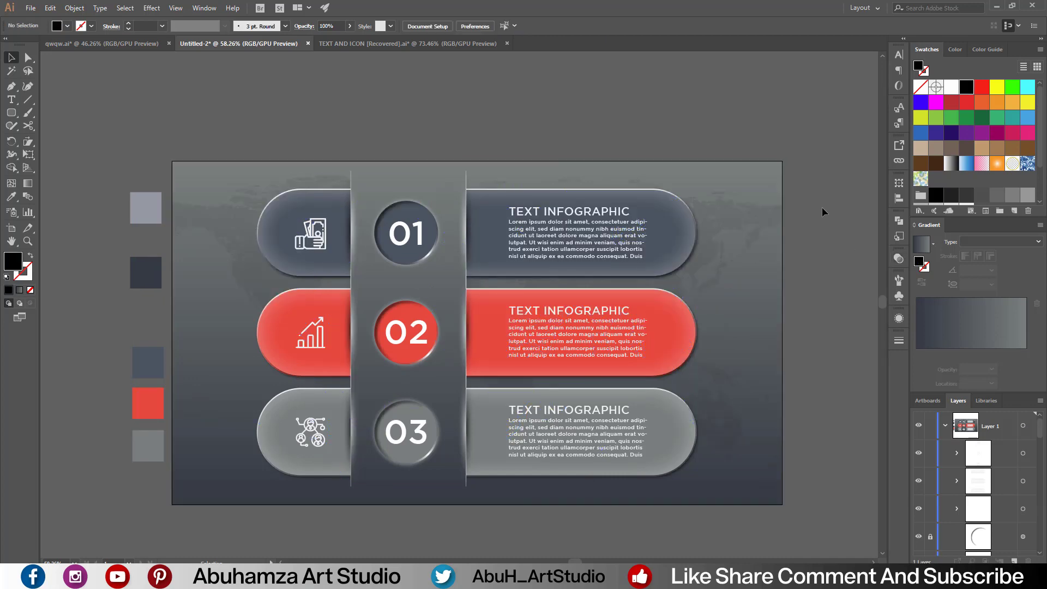